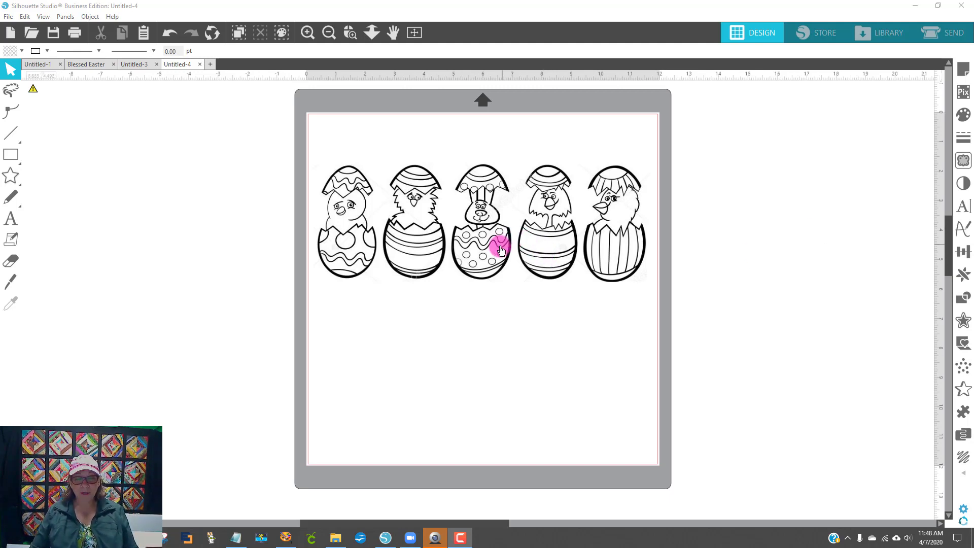
# Step: Nudge the five-egg image slightly upward and set the Knife to a solid, straight cut with Auto Apply off
pyautogui.moveTo(502, 226)
pyautogui.mouseDown()
pyautogui.moveTo(608, 203)
pyautogui.moveTo(717, 251)
pyautogui.moveTo(811, 244)
pyautogui.moveTo(594, 250)
pyautogui.moveTo(759, 241)
pyautogui.moveTo(547, 224)
pyautogui.moveTo(733, 223)
pyautogui.moveTo(522, 230)
pyautogui.moveTo(492, 240)
pyautogui.mouseUp()
pyautogui.click(241, 354)
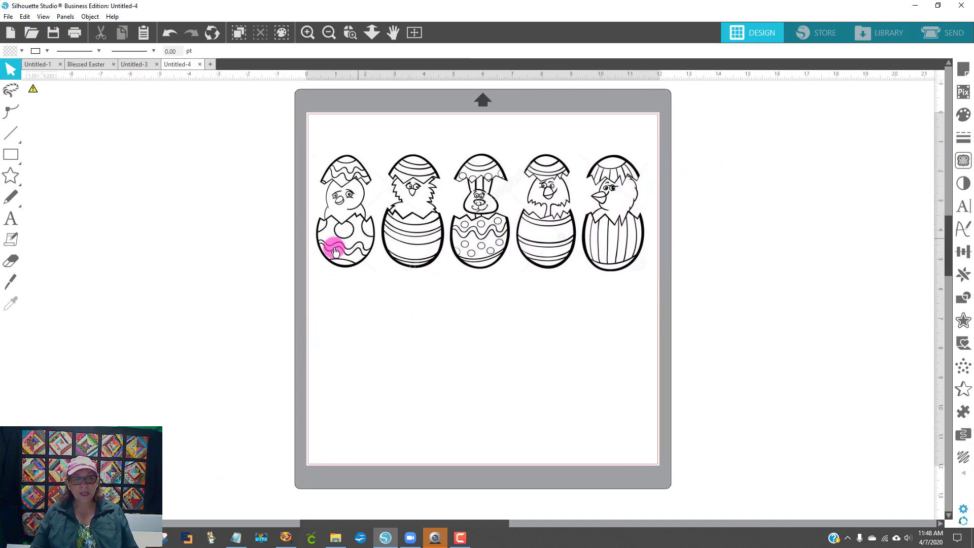
pyautogui.click(10, 282)
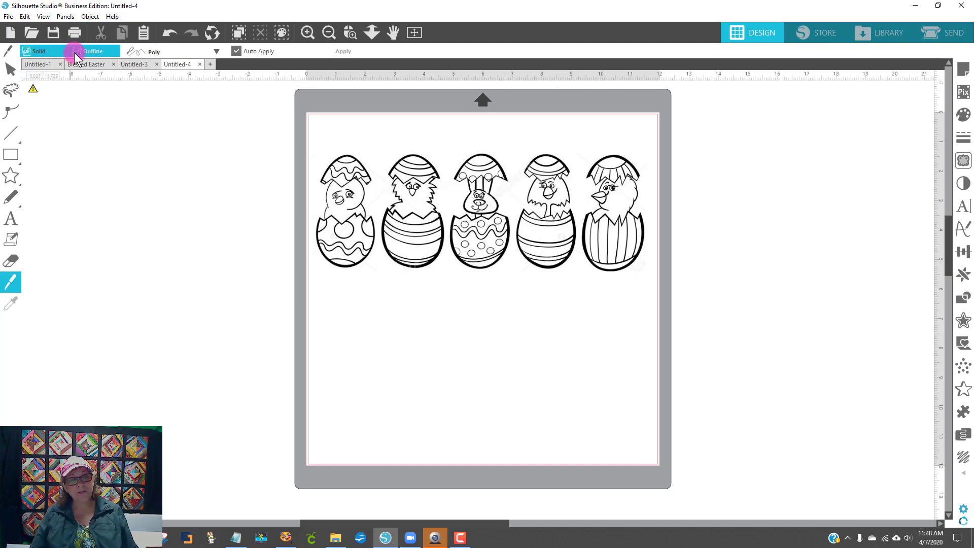
pyautogui.click(155, 51)
pyautogui.click(158, 66)
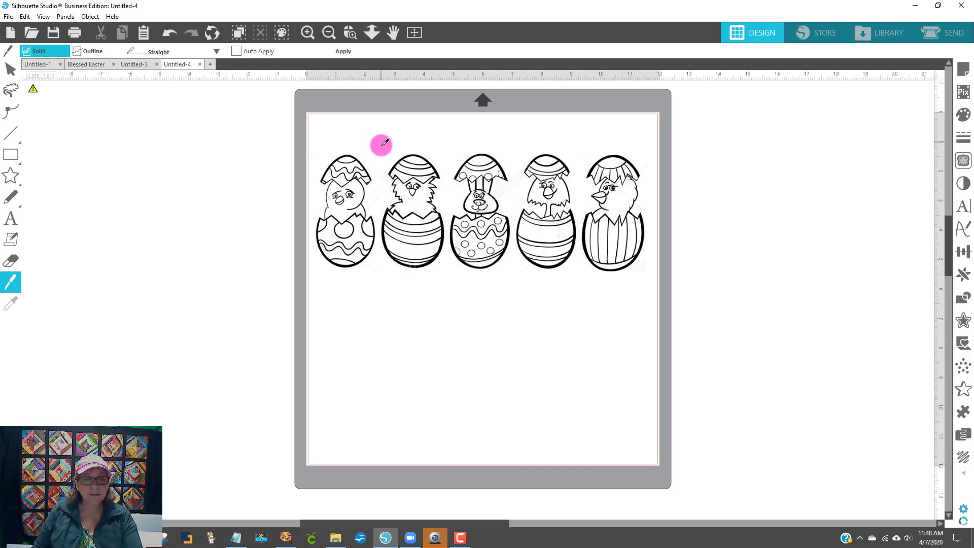
# Step: Cut the image vertically between the first and second eggs, then move the first egg off the mat and shift the others
pyautogui.moveTo(383, 143); pyautogui.dragTo(378, 293)
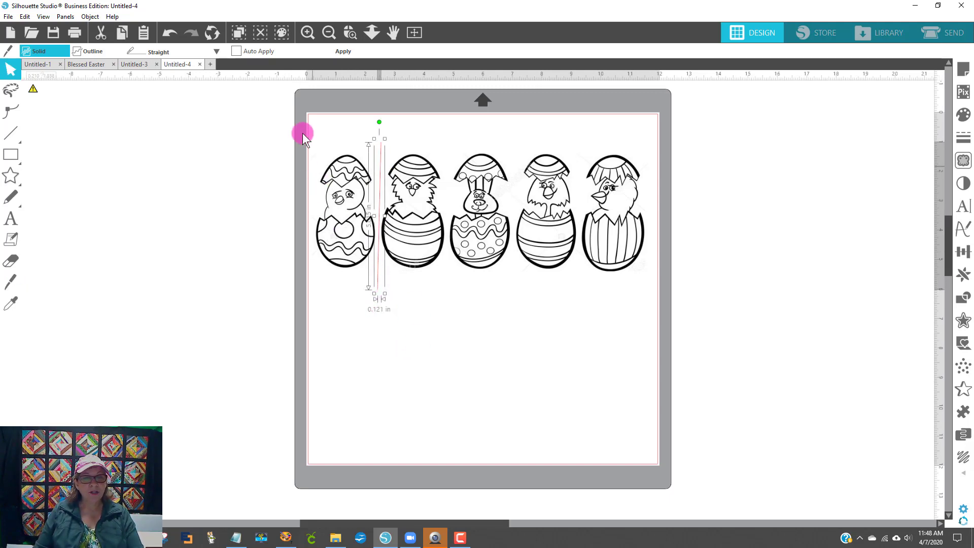
pyautogui.click(350, 50)
pyautogui.moveTo(321, 232); pyautogui.dragTo(142, 230)
pyautogui.moveTo(413, 261); pyautogui.dragTo(365, 253)
pyautogui.click(213, 269)
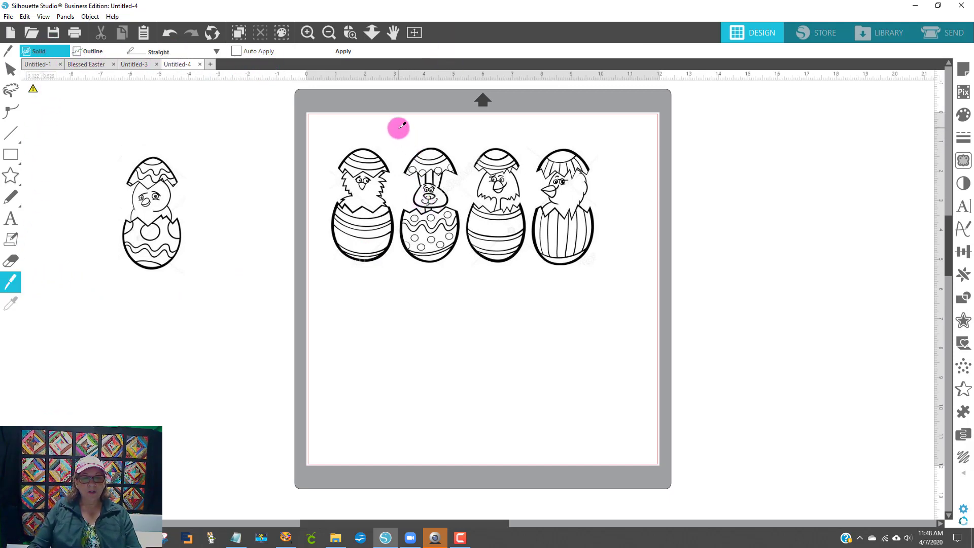
# Step: Cut the image between the striped chick egg and the bunny egg, and pull the two pieces apart
pyautogui.moveTo(398, 128); pyautogui.dragTo(399, 278)
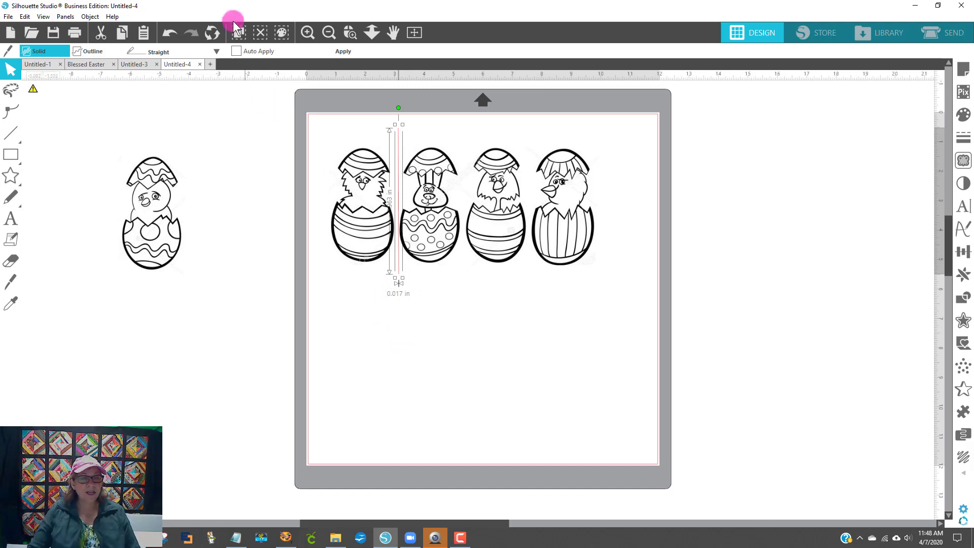
pyautogui.click(343, 53)
pyautogui.moveTo(395, 215); pyautogui.dragTo(266, 205)
pyautogui.moveTo(428, 223); pyautogui.dragTo(398, 224)
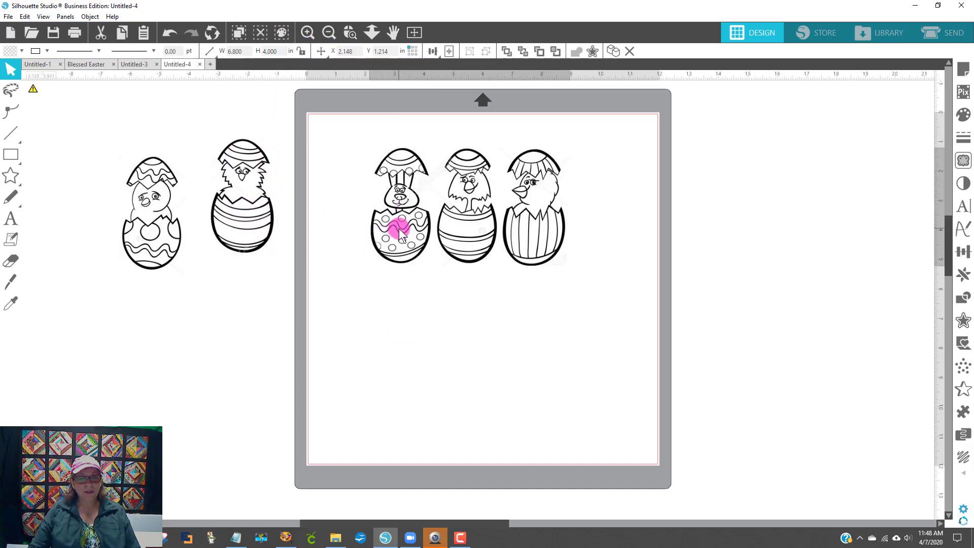
# Step: Cut the image between the bunny egg and its right-hand neighbour, and move the bunny egg away from the remaining pair
pyautogui.click(11, 90)
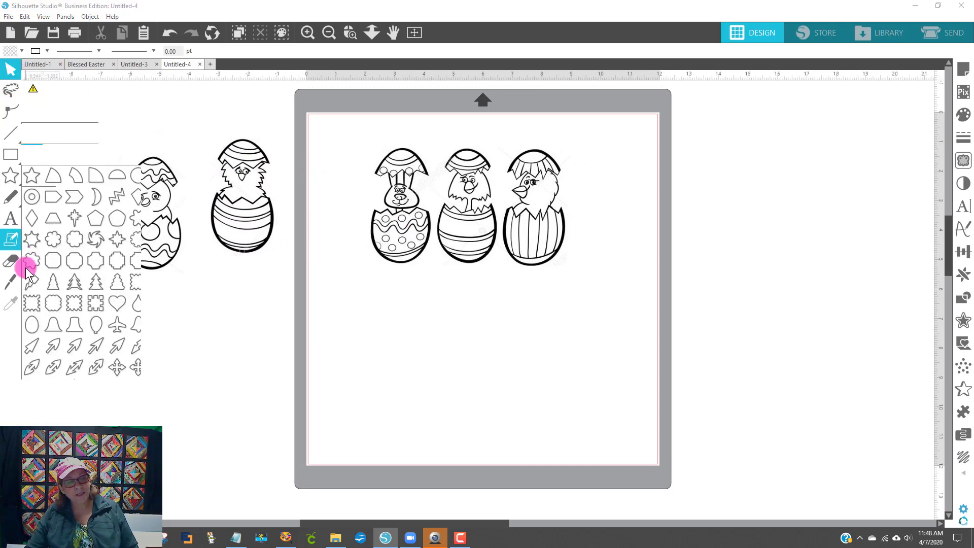
pyautogui.click(12, 284)
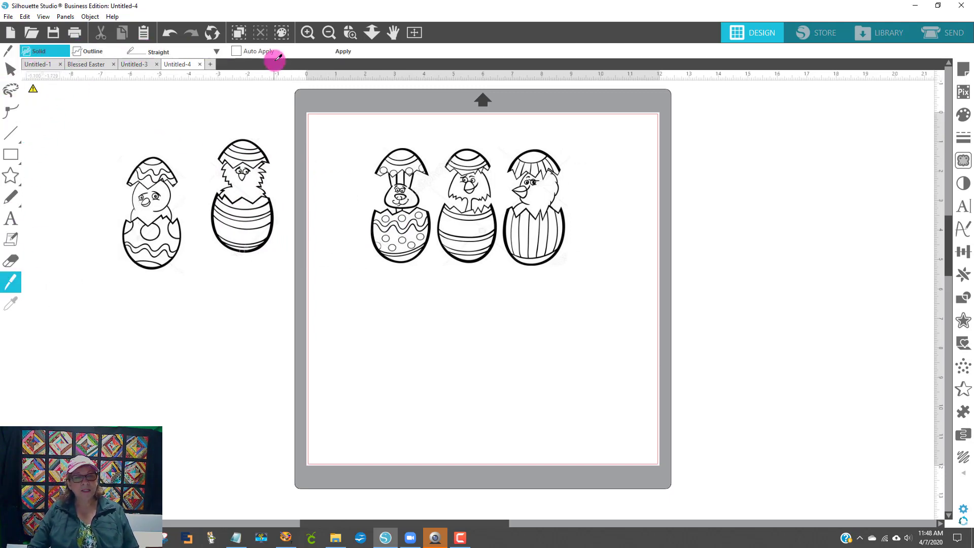
pyautogui.moveTo(439, 131); pyautogui.dragTo(432, 302)
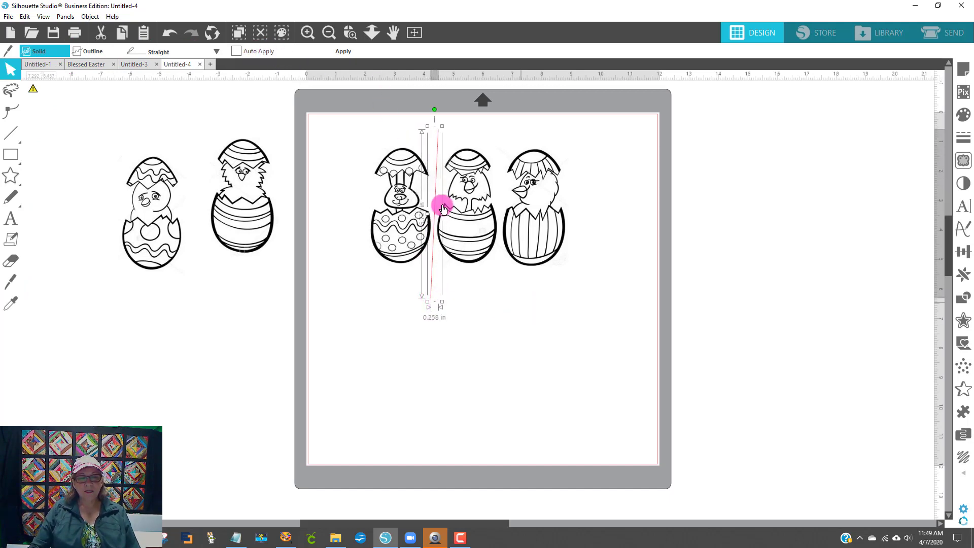
pyautogui.click(339, 50)
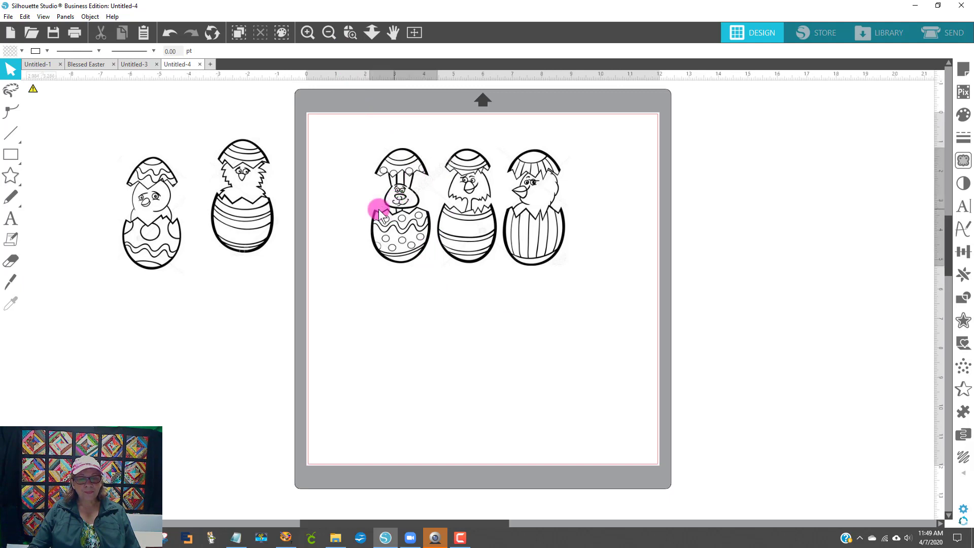
pyautogui.moveTo(380, 211); pyautogui.dragTo(326, 191)
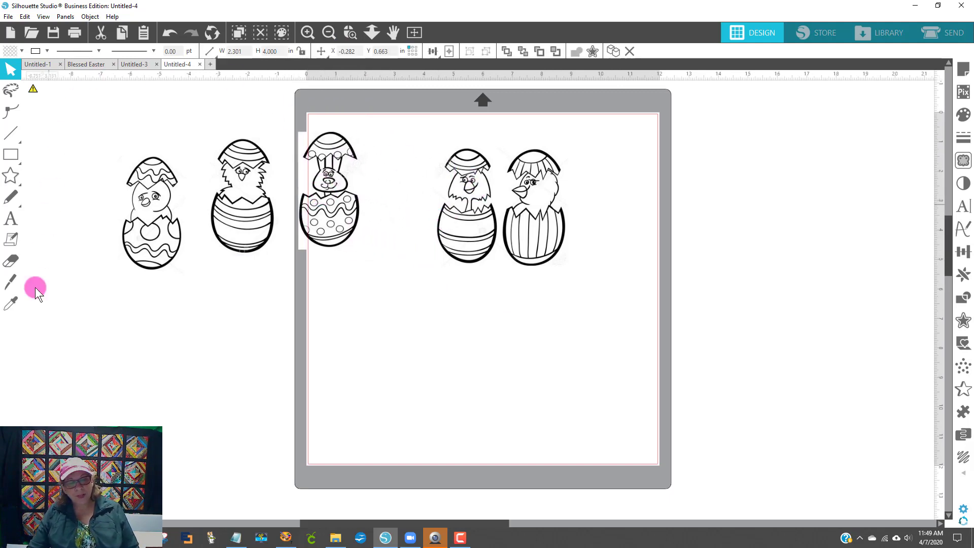
# Step: Cut the remaining pair of eggs apart with a straight knife line and move the horizontally striped egg down
pyautogui.click(12, 281)
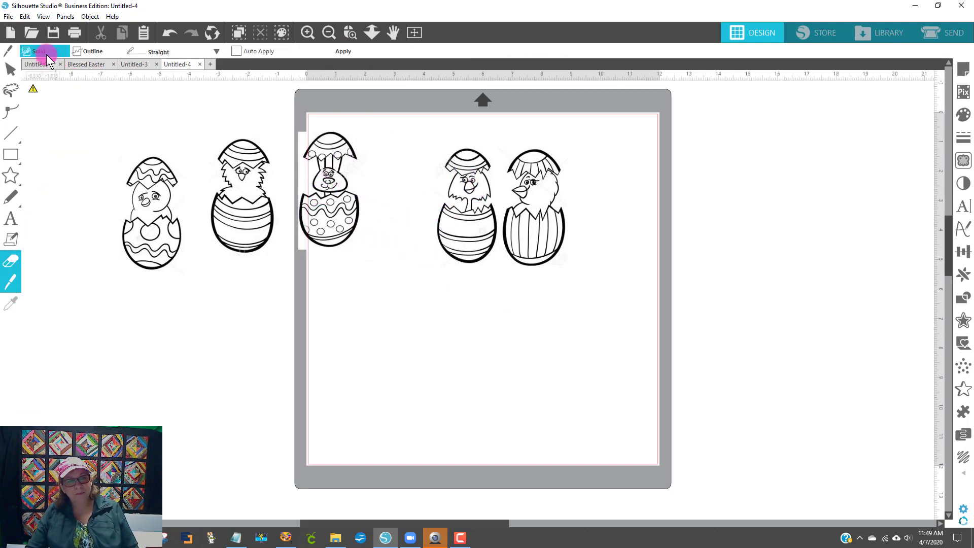
pyautogui.click(141, 57)
pyautogui.click(257, 58)
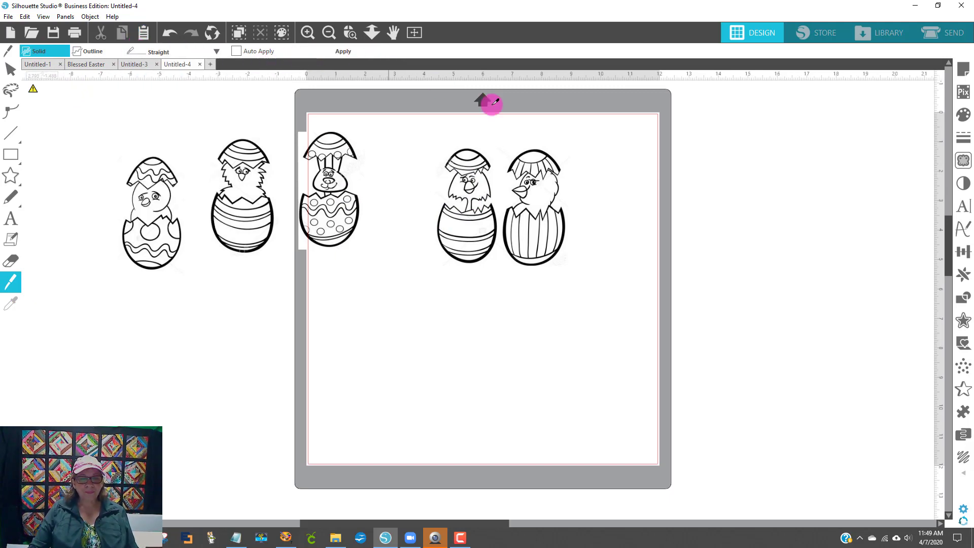
pyautogui.moveTo(502, 127); pyautogui.dragTo(498, 304)
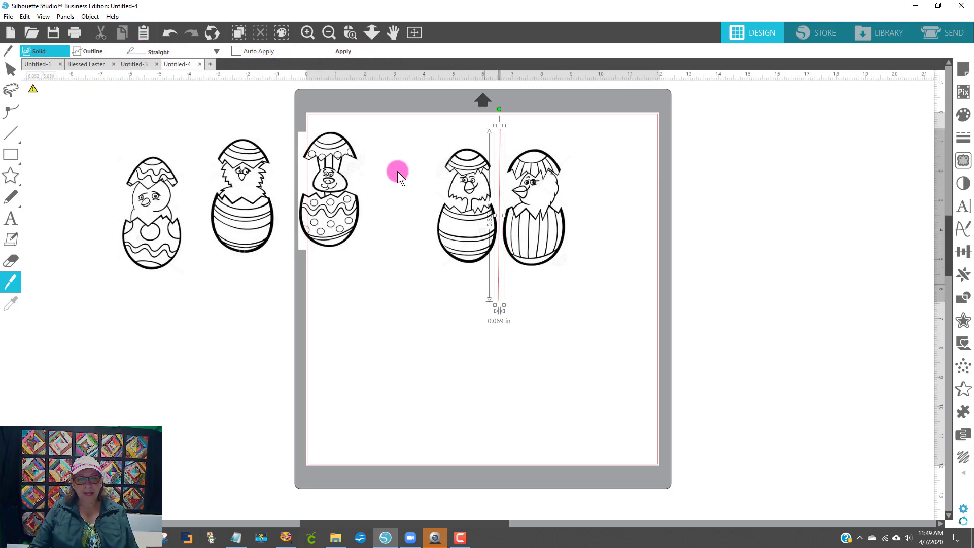
pyautogui.click(341, 52)
pyautogui.moveTo(467, 183); pyautogui.dragTo(434, 252)
pyautogui.click(444, 232)
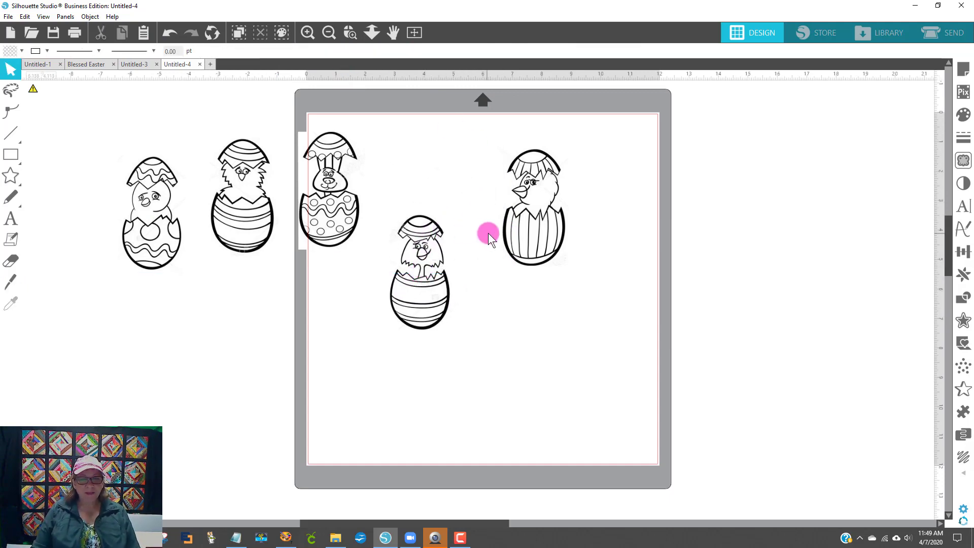
# Step: Arrange the horizontally striped hen egg and the vertically striped egg side by side as a lower row on the mat
pyautogui.moveTo(495, 249); pyautogui.dragTo(531, 344)
pyautogui.moveTo(420, 313); pyautogui.dragTo(439, 351)
pyautogui.moveTo(517, 358); pyautogui.dragTo(507, 371)
pyautogui.moveTo(425, 332); pyautogui.dragTo(425, 356)
# Step: Place the round chick, fluffy chick and bunny eggs in a row on the upper mat and adjust the lower pair beneath them
pyautogui.moveTo(337, 191); pyautogui.dragTo(570, 200)
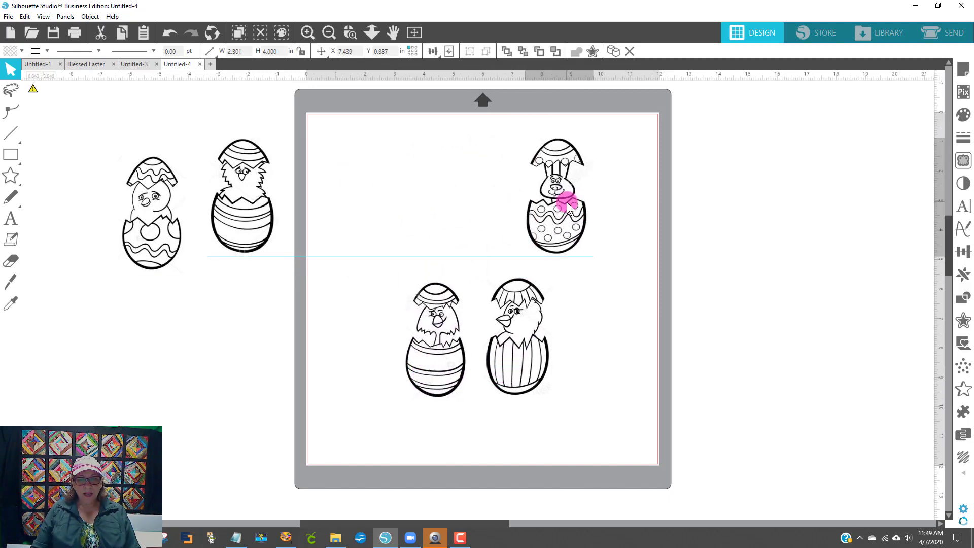
pyautogui.moveTo(211, 211); pyautogui.dragTo(435, 216)
pyautogui.click(156, 211)
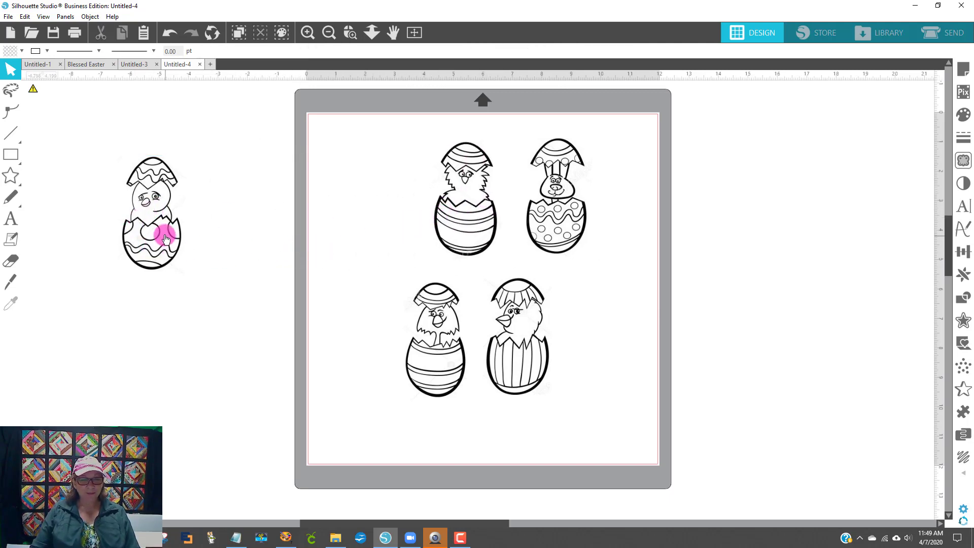
pyautogui.moveTo(166, 239); pyautogui.dragTo(397, 220)
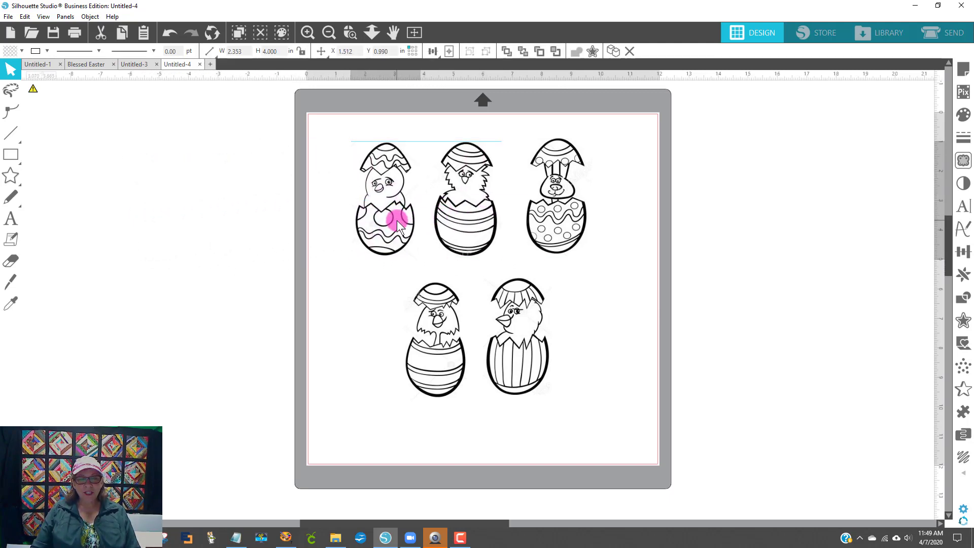
pyautogui.moveTo(504, 311); pyautogui.dragTo(521, 289)
pyautogui.moveTo(435, 327); pyautogui.dragTo(433, 315)
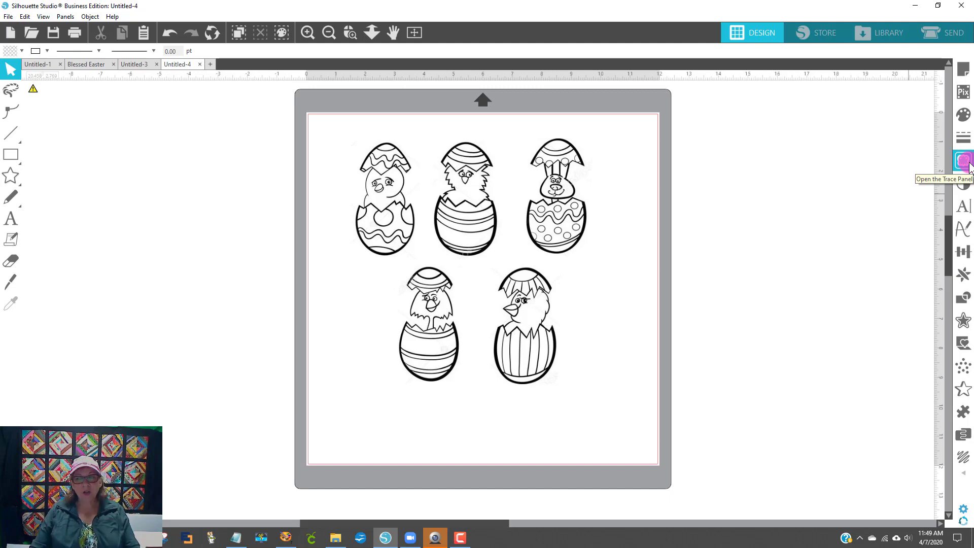
# Step: Define a trace area that encloses all five eggs on the mat
pyautogui.click(966, 163)
pyautogui.click(865, 131)
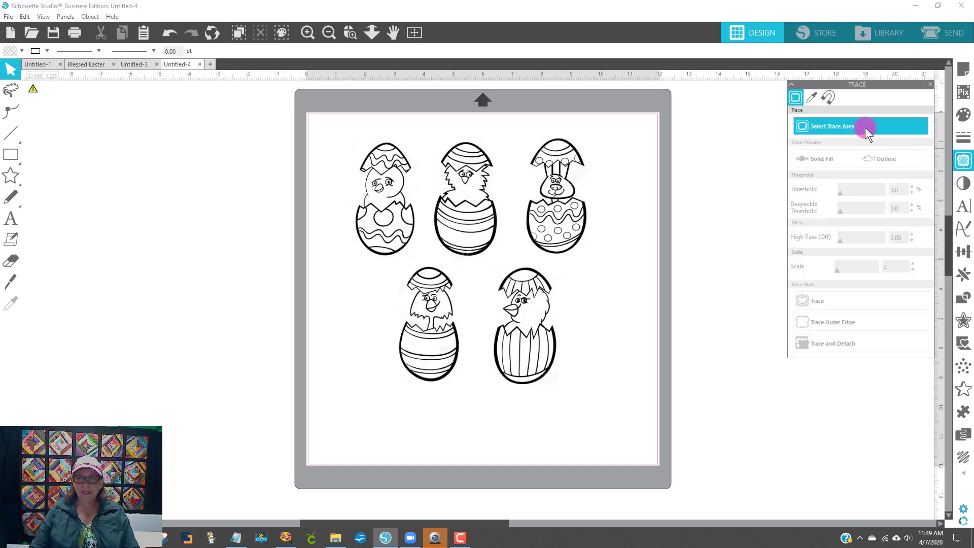
pyautogui.moveTo(333, 115)
pyautogui.mouseDown()
pyautogui.moveTo(591, 378)
pyautogui.moveTo(622, 385)
pyautogui.mouseUp()
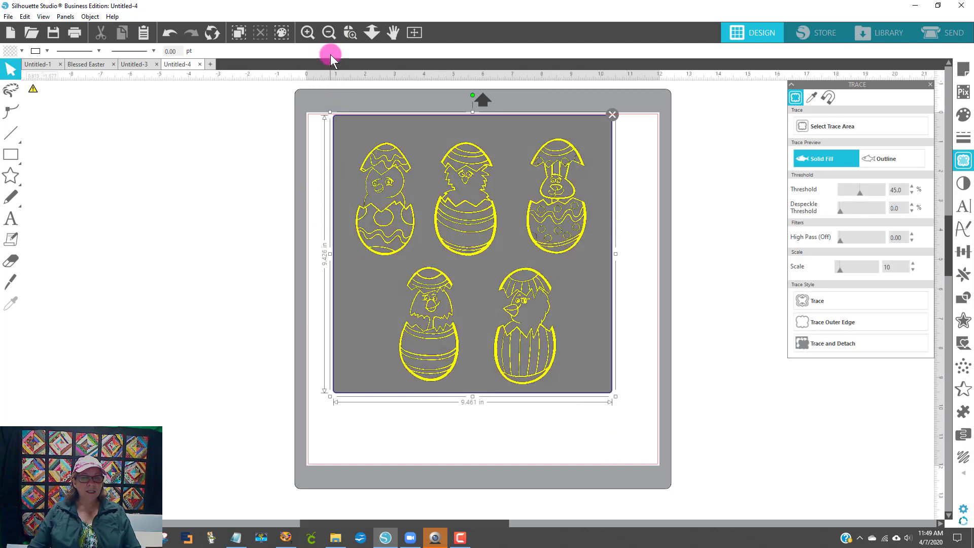
# Step: Raise the trace threshold to 73% to fill in the faint partial dot at the lower edge of the bunny egg
pyautogui.click(350, 36)
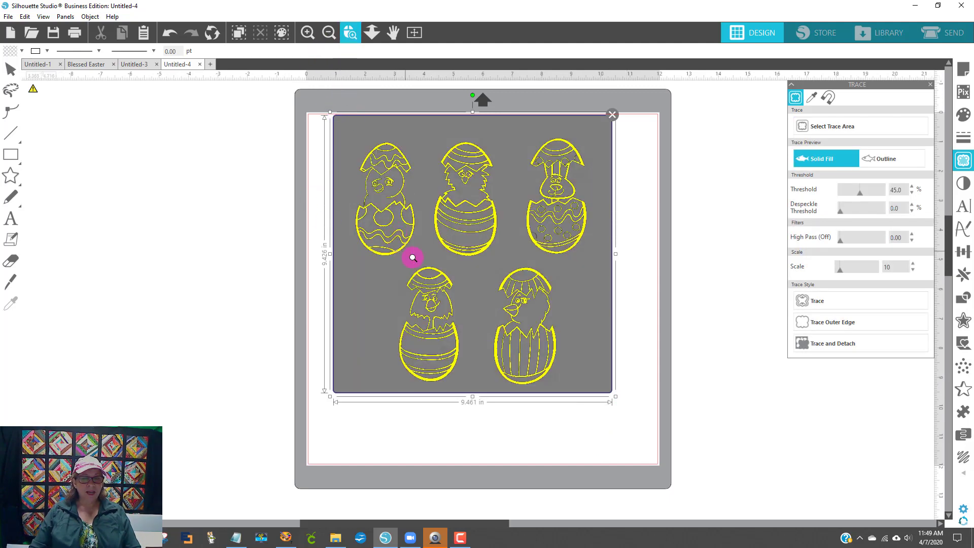
pyautogui.moveTo(413, 257); pyautogui.dragTo(357, 150)
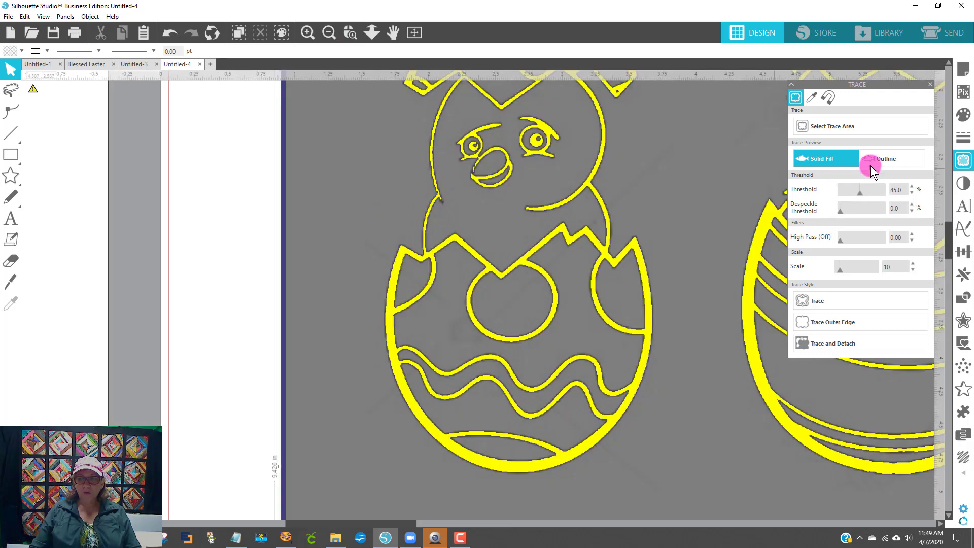
pyautogui.click(863, 193)
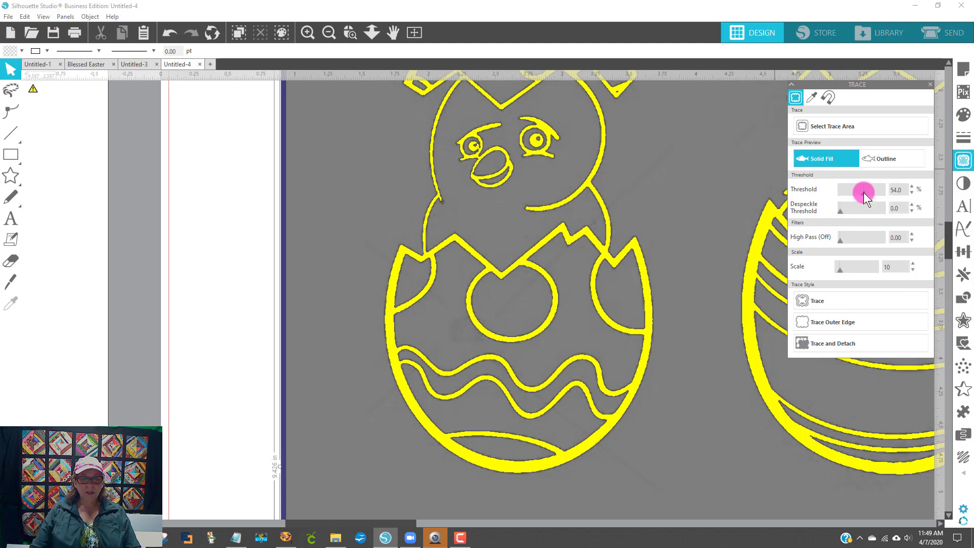
pyautogui.moveTo(863, 193); pyautogui.dragTo(865, 192)
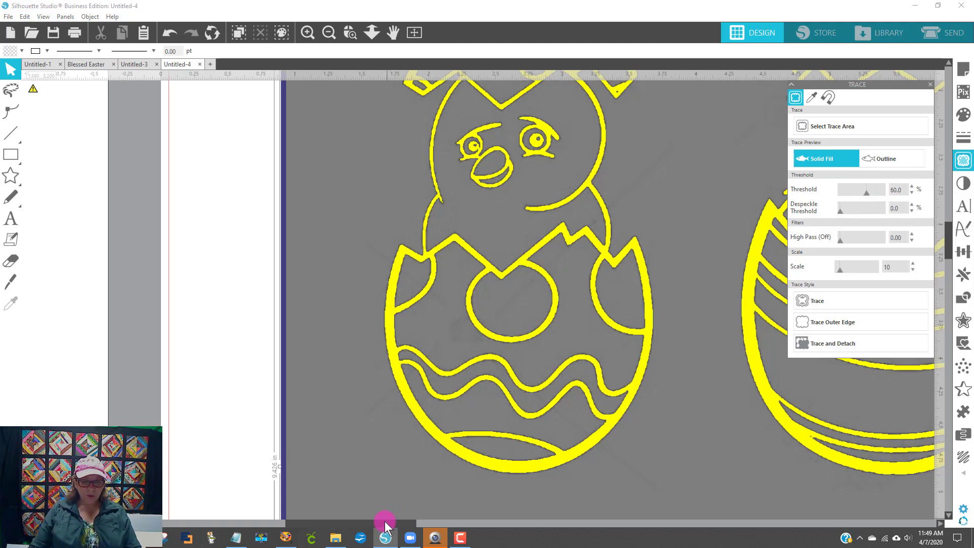
pyautogui.moveTo(386, 523); pyautogui.dragTo(571, 510)
pyautogui.click(501, 368)
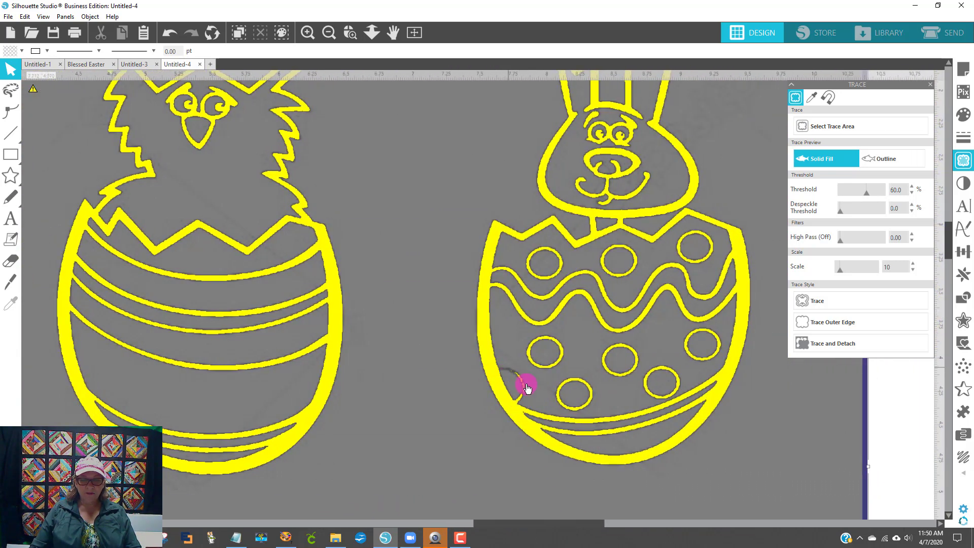
pyautogui.moveTo(867, 192); pyautogui.dragTo(874, 193)
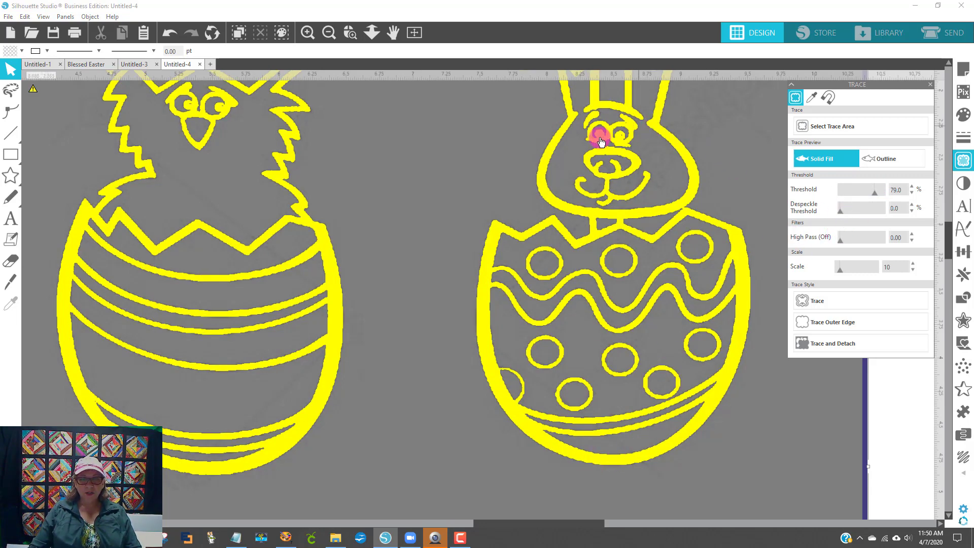
pyautogui.moveTo(865, 195); pyautogui.dragTo(869, 193)
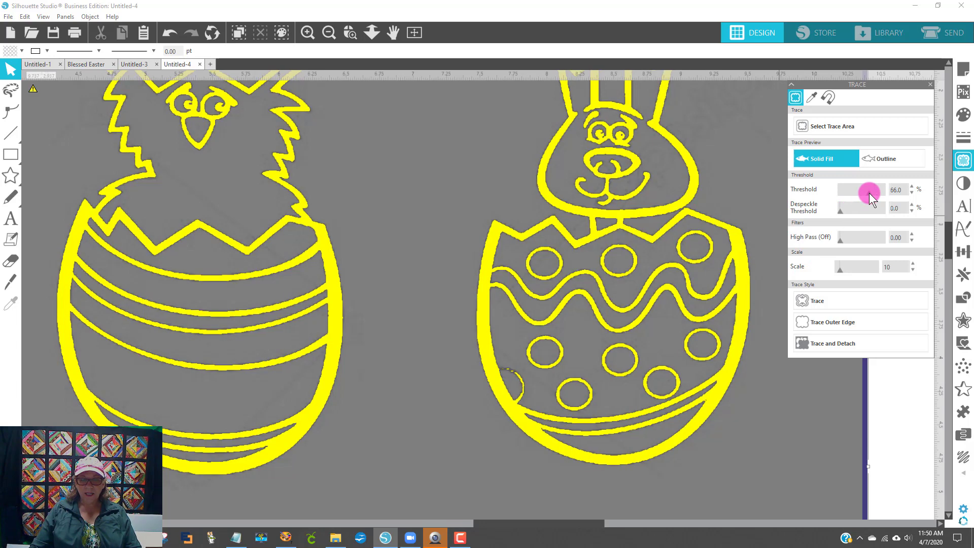
pyautogui.click(911, 186)
pyautogui.click(911, 186)
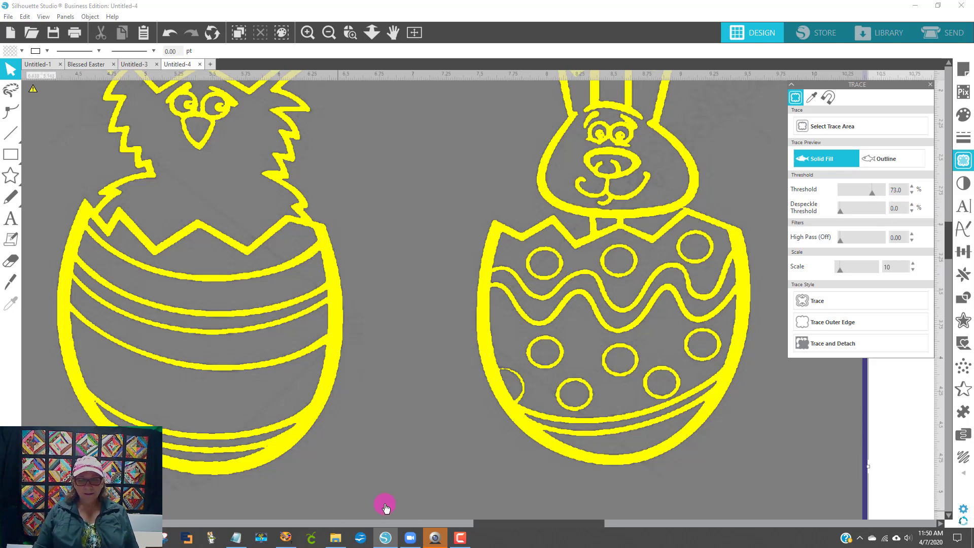
# Step: Examine the trace preview for gaps on the bunny egg, the fluffy chick egg and the lower-row eggs
pyautogui.scroll(5, 827, 465)
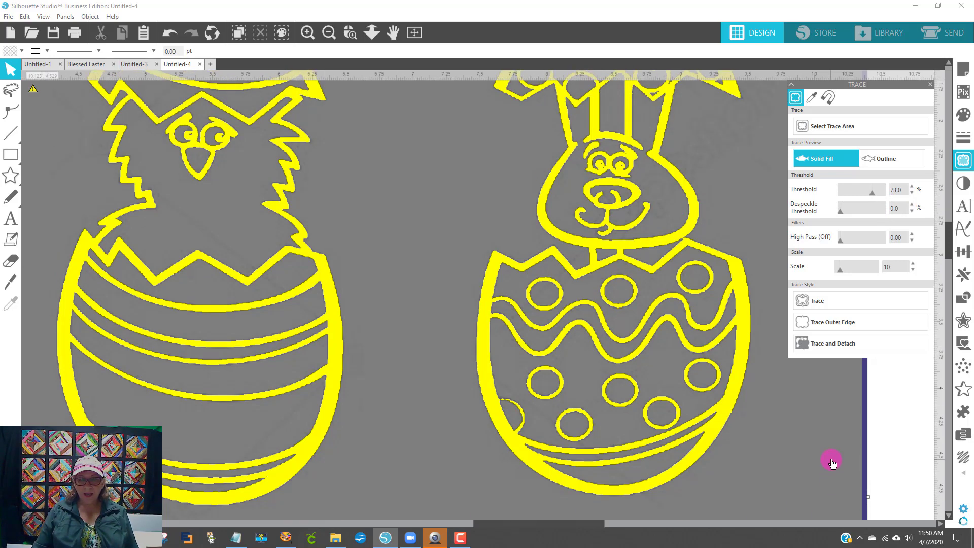
pyautogui.scroll(5, 702, 355)
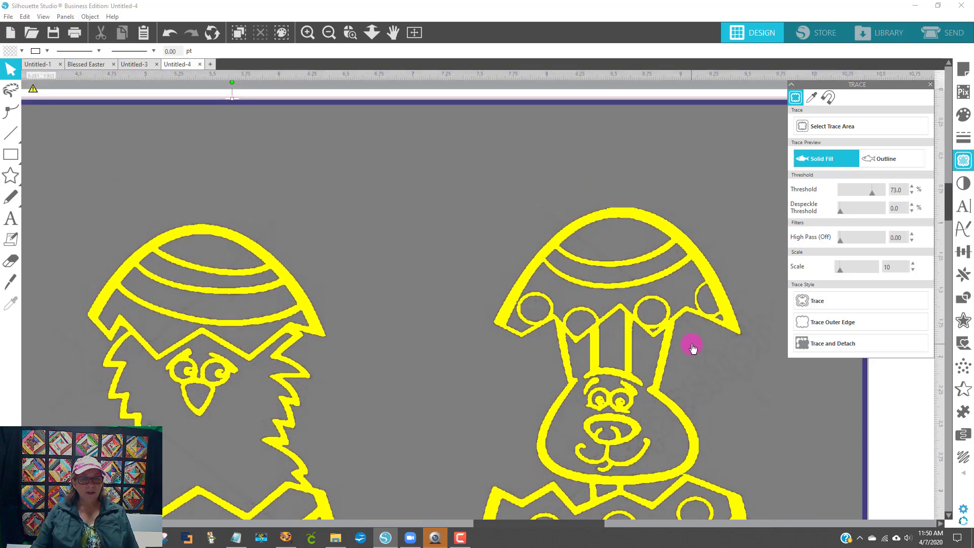
pyautogui.scroll(-2, 680, 339)
pyautogui.scroll(-6, 682, 342)
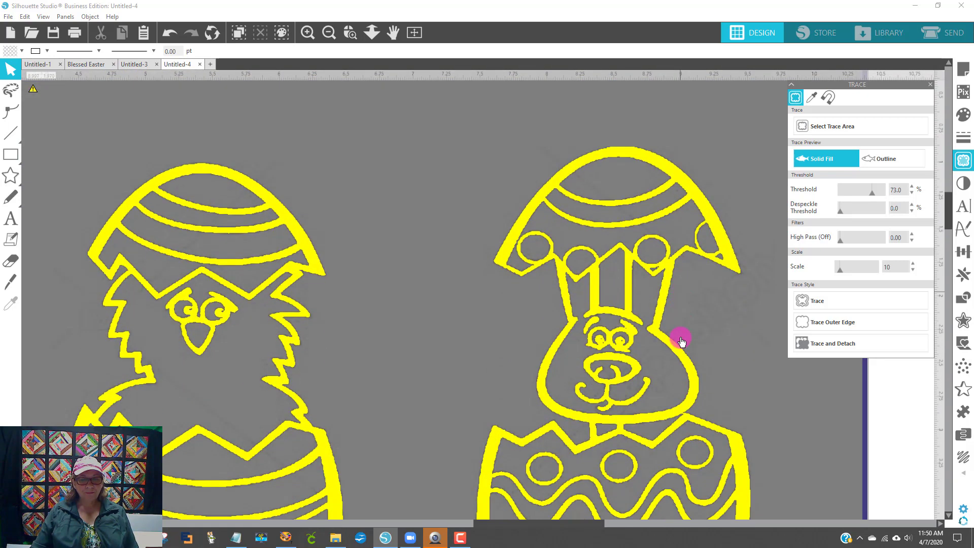
pyautogui.scroll(-2, 680, 338)
pyautogui.scroll(-1, 524, 479)
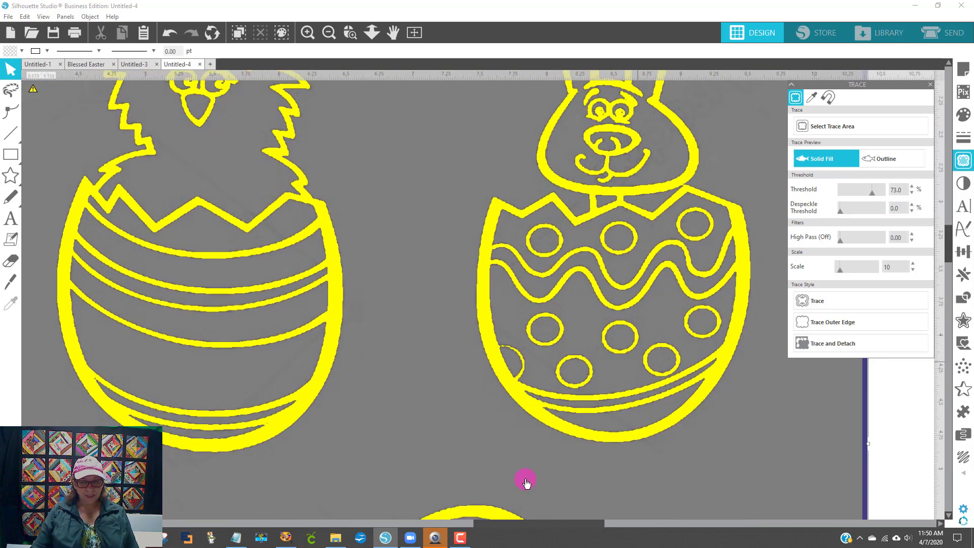
pyautogui.scroll(-7, 558, 405)
pyautogui.scroll(-7, 556, 390)
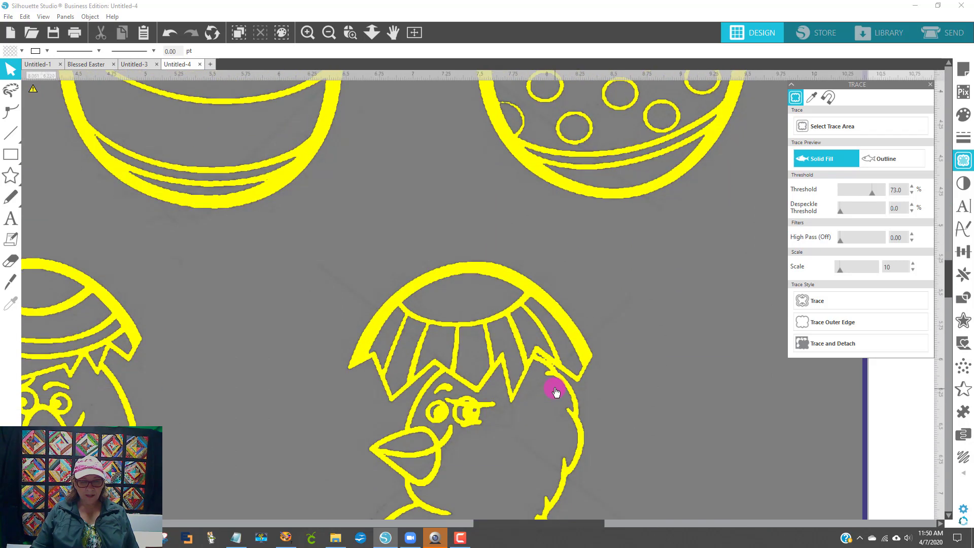
# Step: Check the trace preview of the lower-row eggs and apply a standard Trace to all five eggs
pyautogui.scroll(-1, 555, 384)
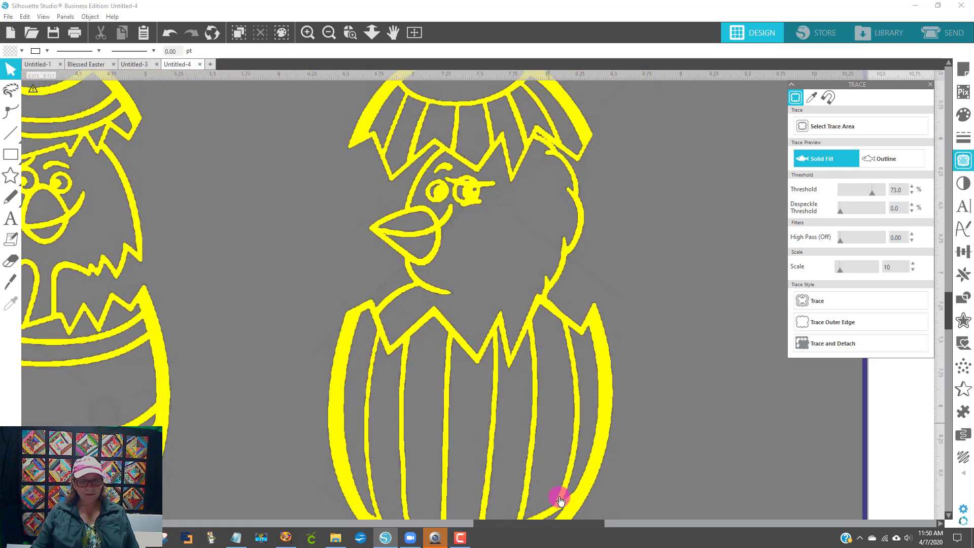
pyautogui.moveTo(548, 523); pyautogui.dragTo(505, 522)
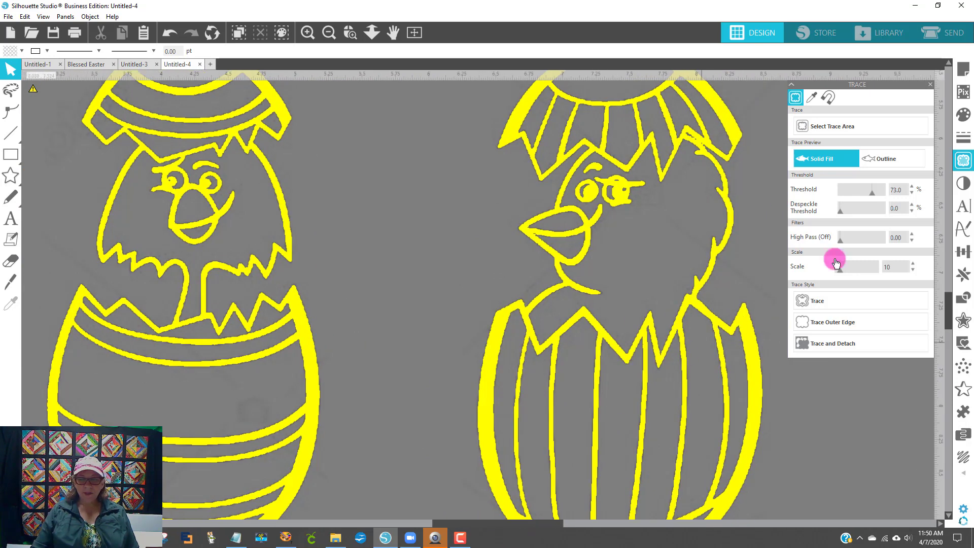
pyautogui.click(816, 294)
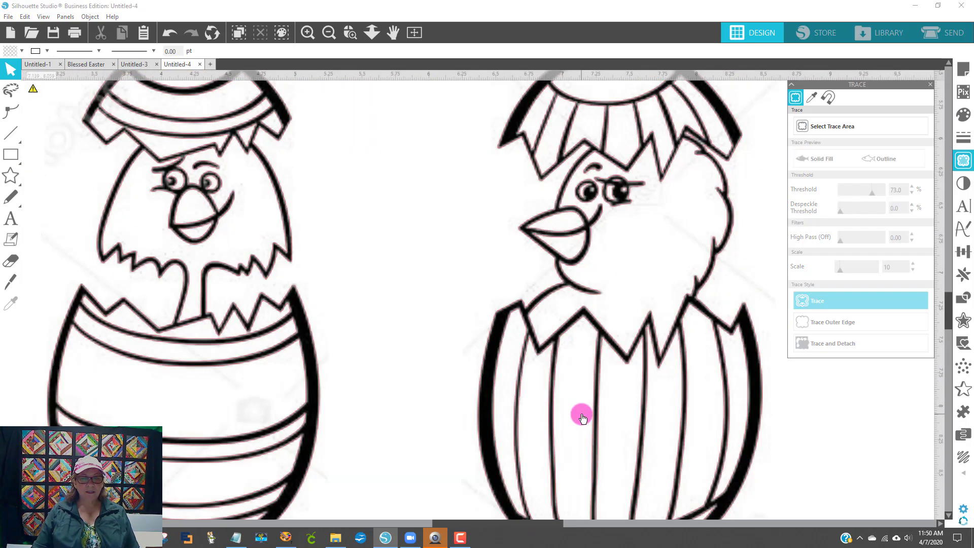
# Step: Move the five source images off the mat and shift the traced outlines up so all five eggs lie on the mat
pyautogui.click(352, 33)
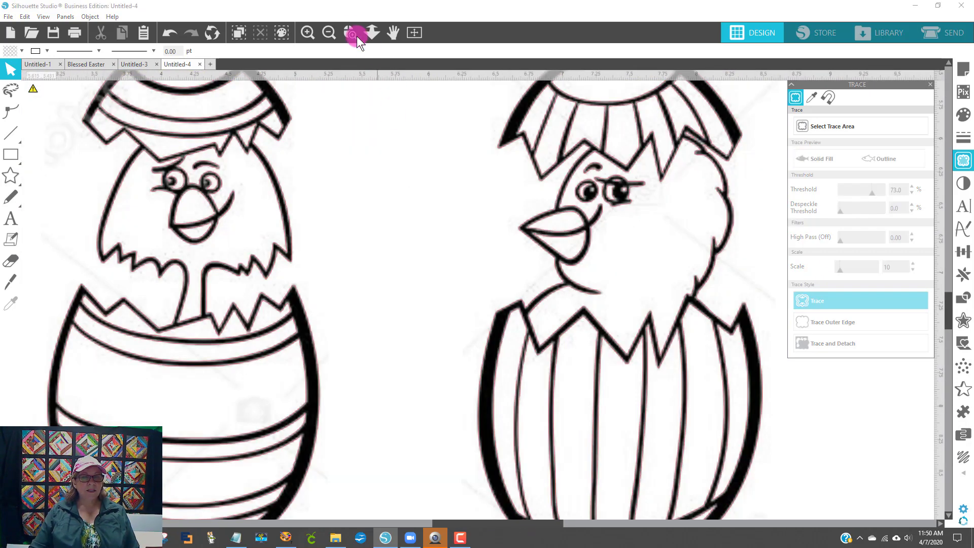
pyautogui.click(328, 33)
pyautogui.click(329, 33)
pyautogui.click(354, 299)
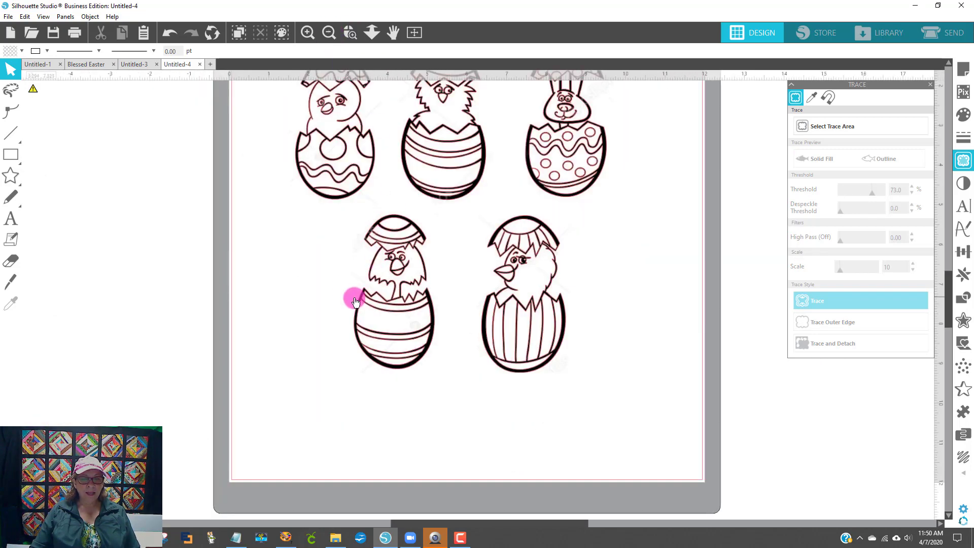
pyautogui.moveTo(354, 300)
pyautogui.mouseDown()
pyautogui.moveTo(187, 342)
pyautogui.moveTo(100, 313)
pyautogui.mouseUp()
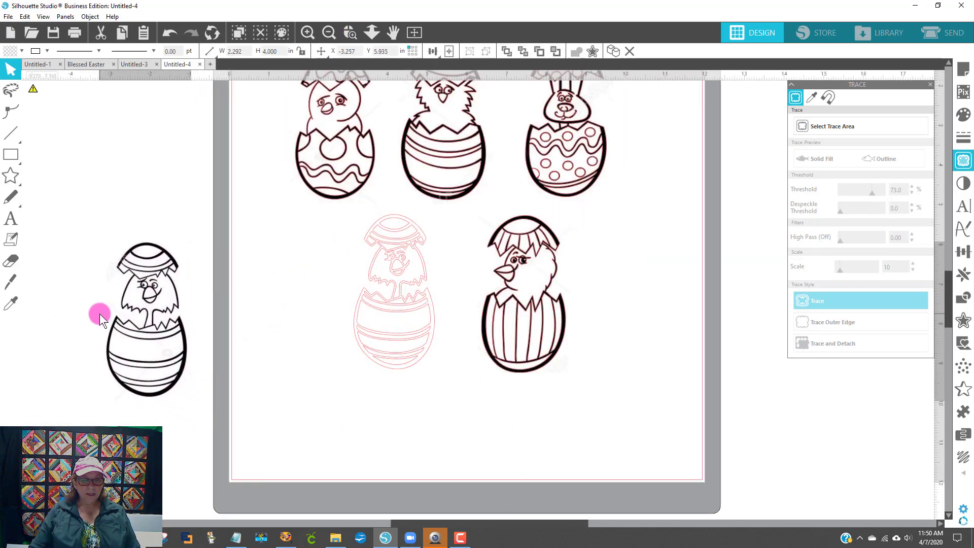
pyautogui.moveTo(504, 276)
pyautogui.mouseDown()
pyautogui.moveTo(113, 319)
pyautogui.moveTo(114, 297)
pyautogui.mouseUp()
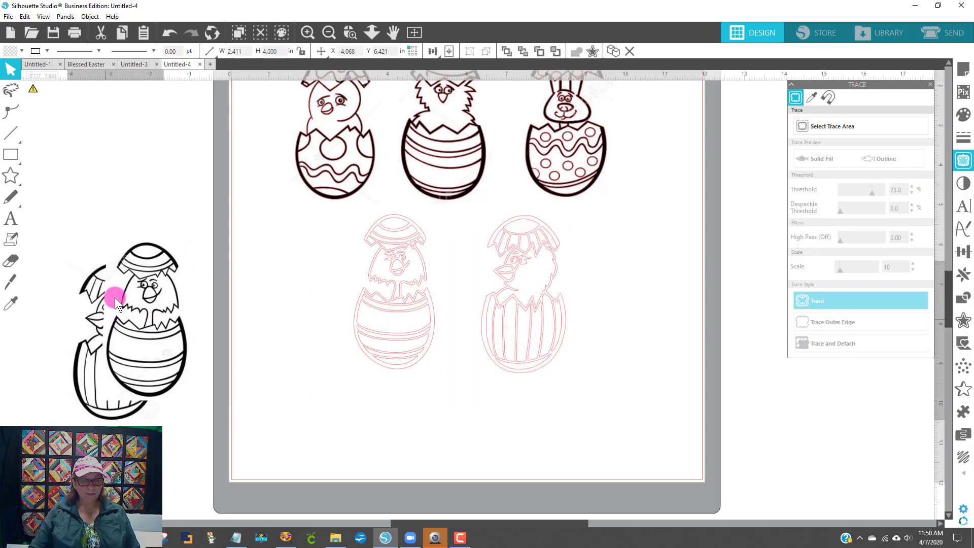
pyautogui.moveTo(293, 152)
pyautogui.mouseDown()
pyautogui.moveTo(135, 289)
pyautogui.moveTo(388, 322)
pyautogui.moveTo(334, 211)
pyautogui.moveTo(239, 239)
pyautogui.moveTo(197, 263)
pyautogui.mouseUp()
pyautogui.moveTo(435, 147); pyautogui.dragTo(136, 264)
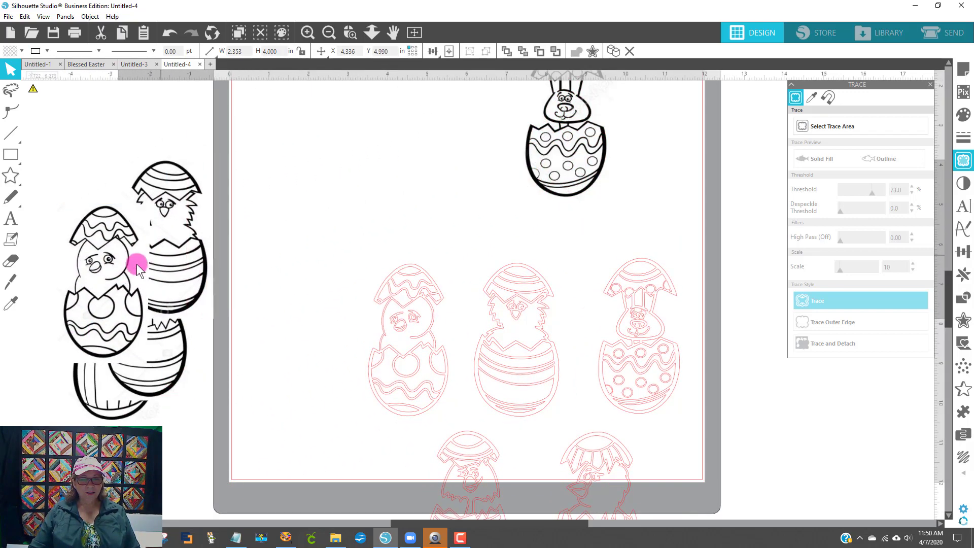
pyautogui.moveTo(576, 144); pyautogui.dragTo(89, 339)
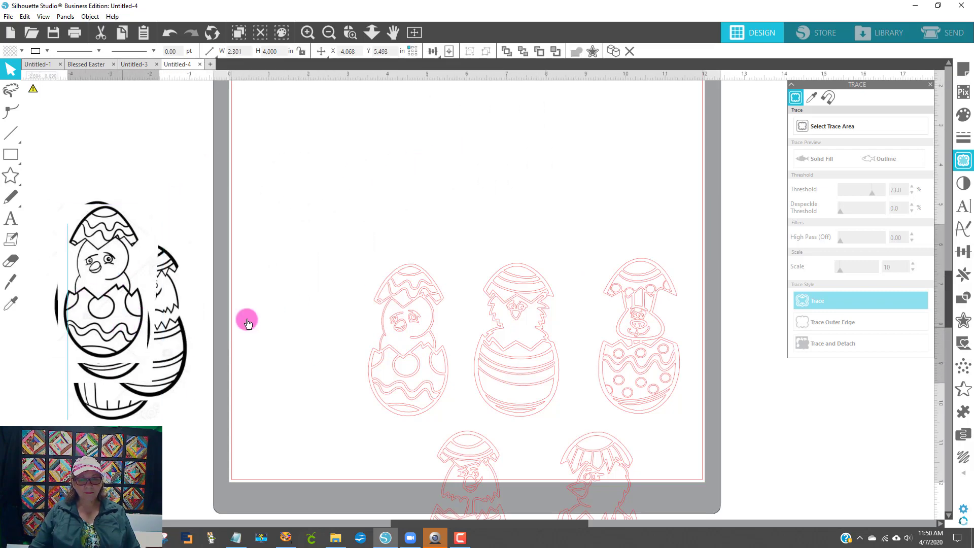
pyautogui.moveTo(446, 330)
pyautogui.mouseDown()
pyautogui.moveTo(425, 189)
pyautogui.moveTo(440, 193)
pyautogui.mouseUp()
pyautogui.click(692, 245)
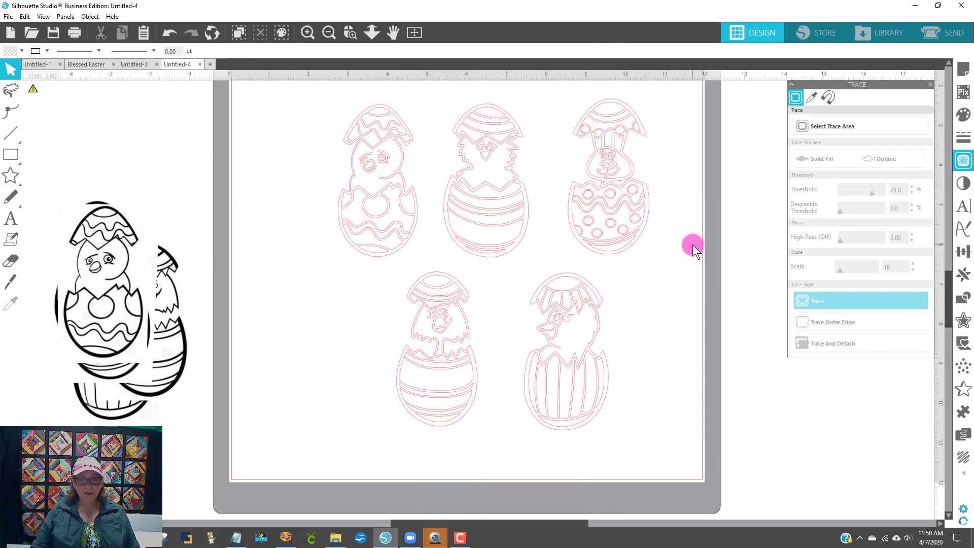
# Step: Try releasing the compound path of the traced eggs and undo the release
pyautogui.rightClick(441, 208)
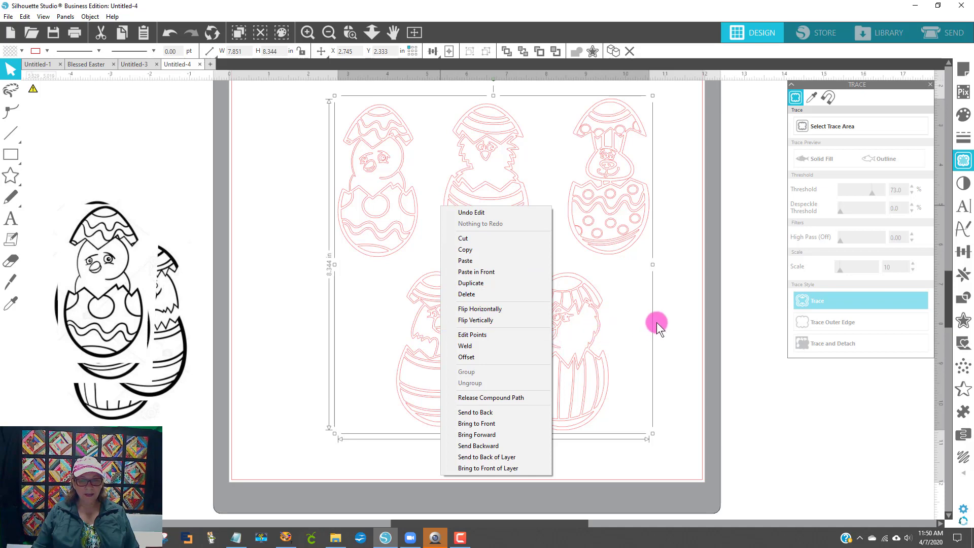
pyautogui.click(532, 320)
pyautogui.click(499, 257)
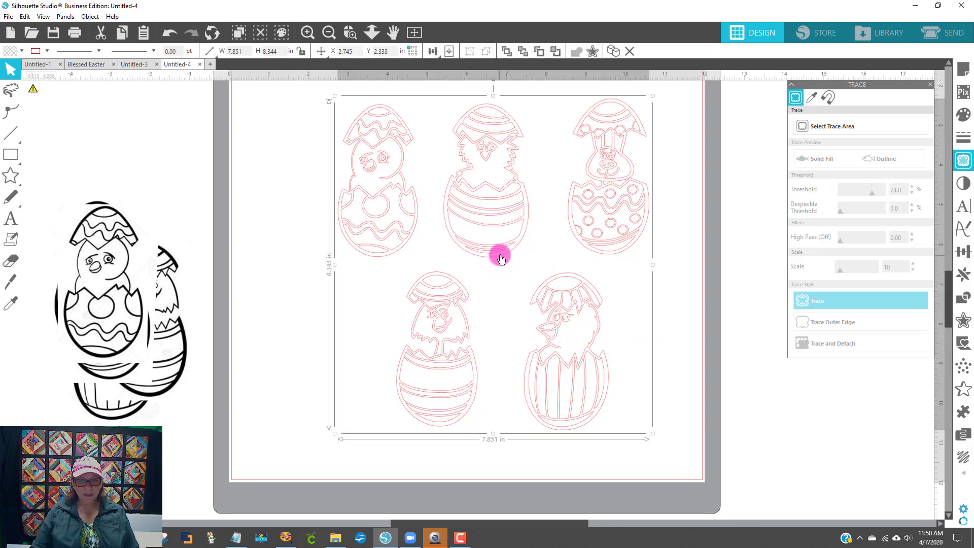
pyautogui.rightClick(500, 254)
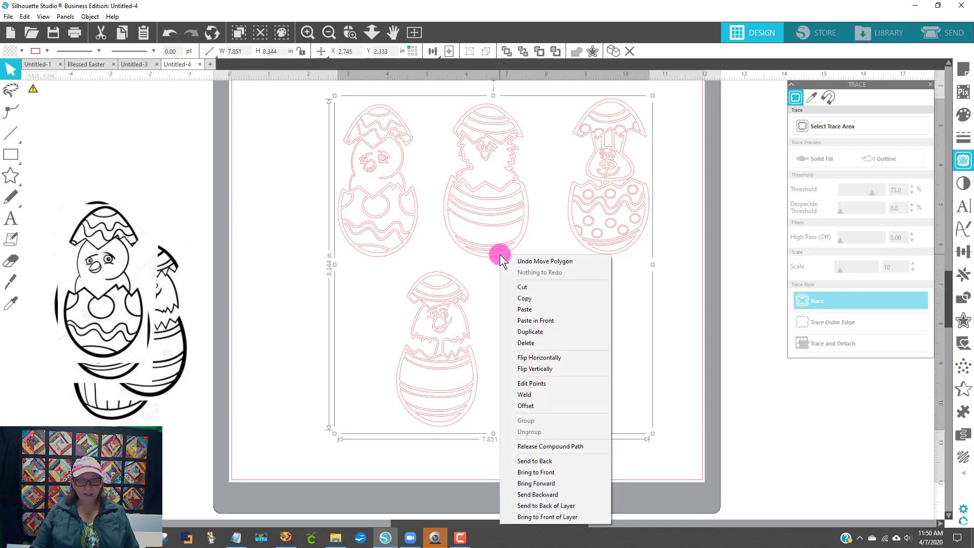
pyautogui.click(546, 446)
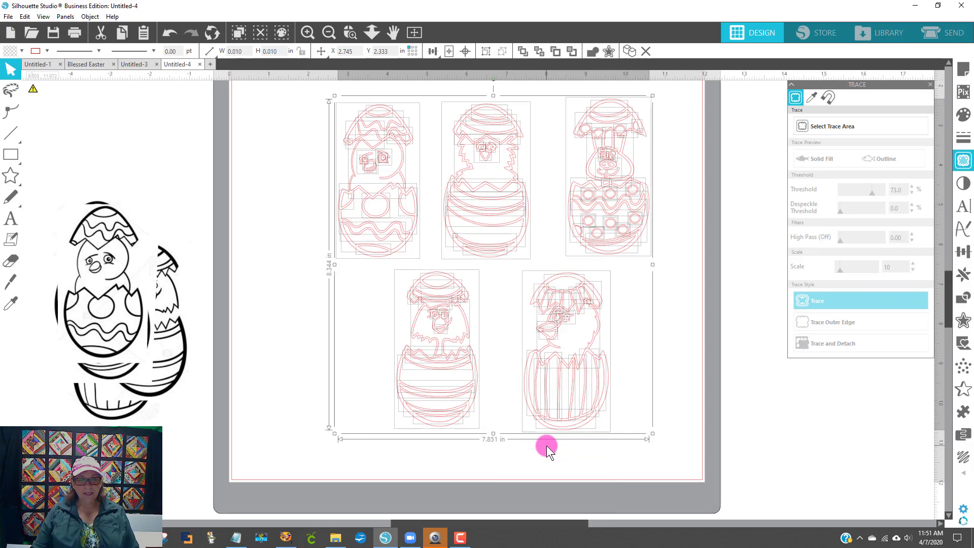
pyautogui.click(689, 303)
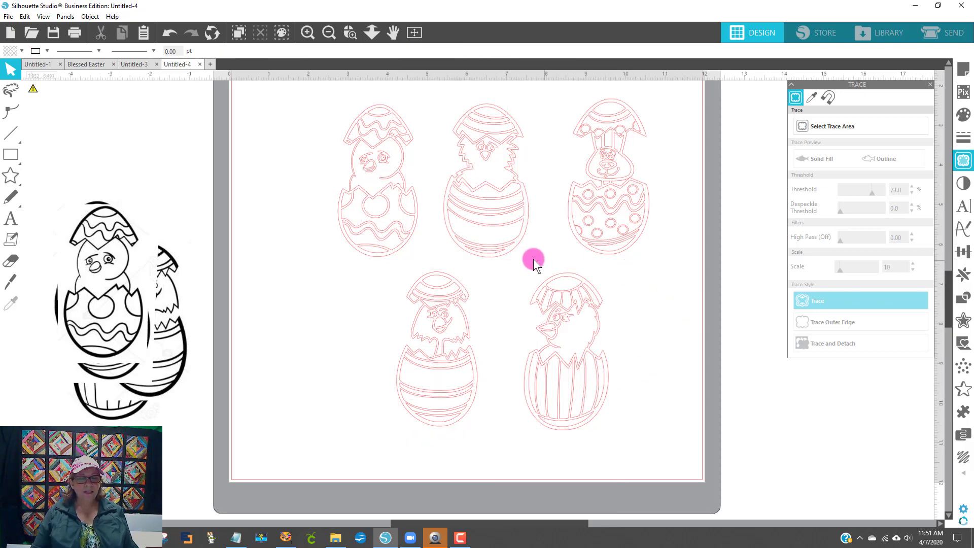
pyautogui.click(169, 32)
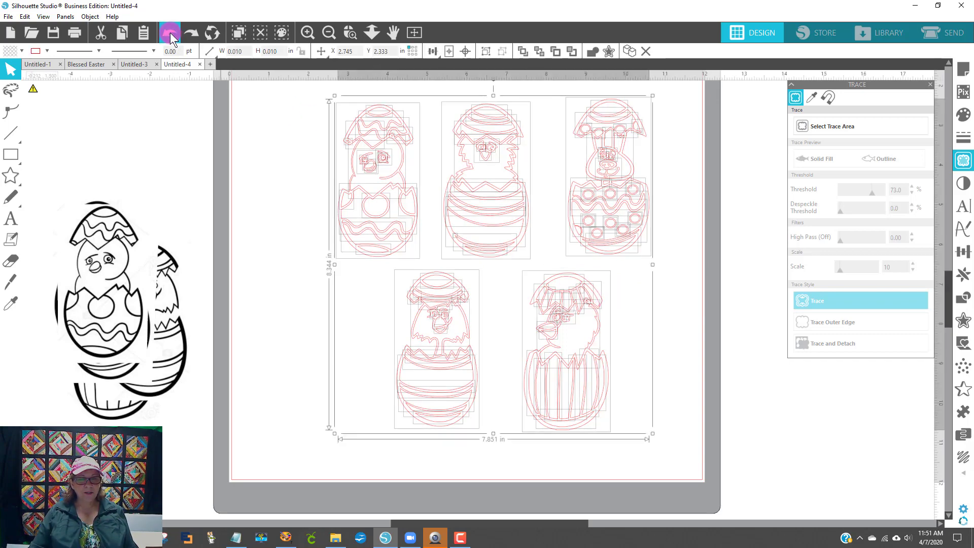
pyautogui.click(269, 218)
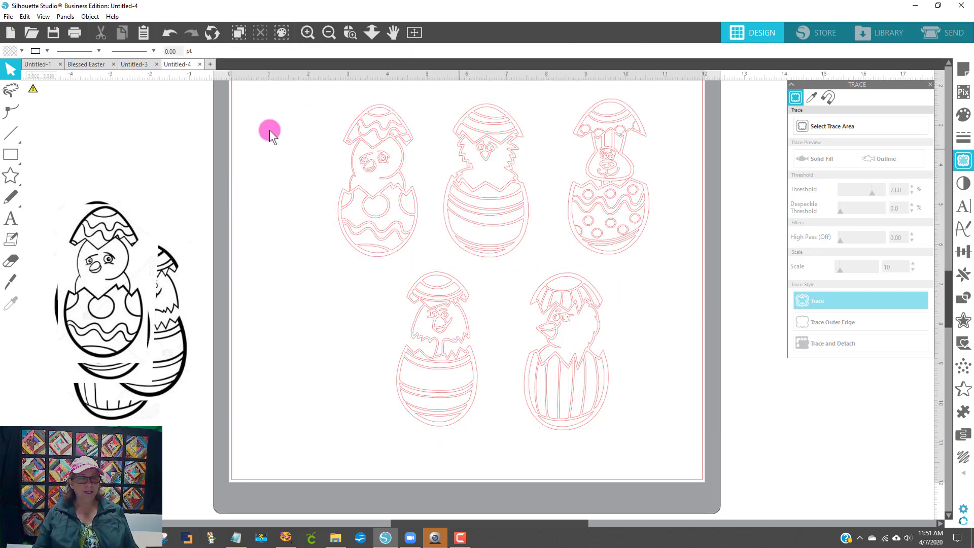
# Step: Fill the compound trace of the five eggs with light purple
pyautogui.click(397, 118)
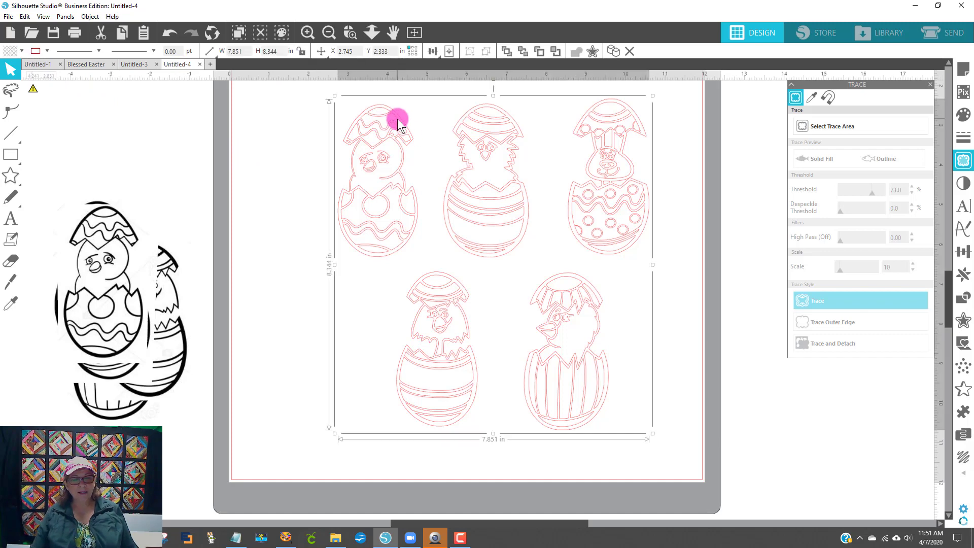
pyautogui.click(13, 53)
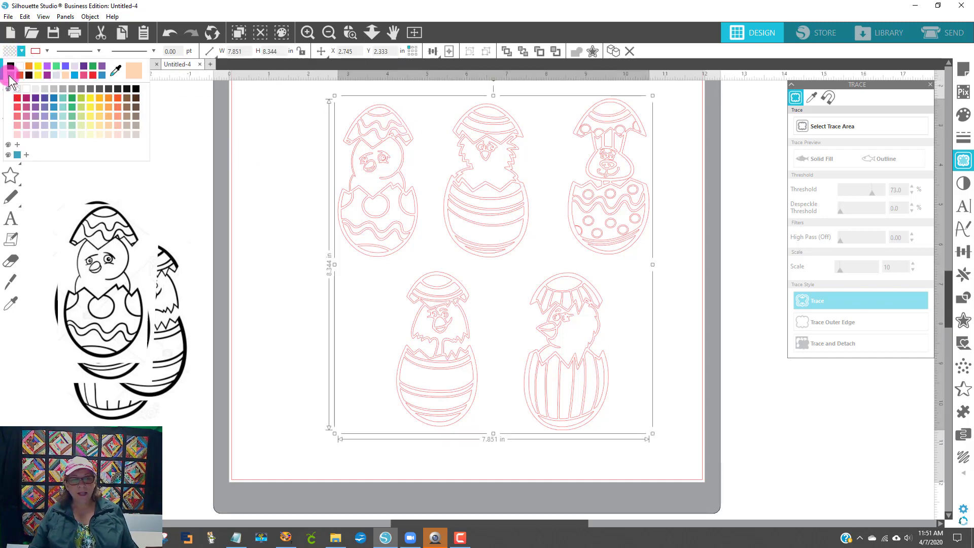
pyautogui.click(10, 75)
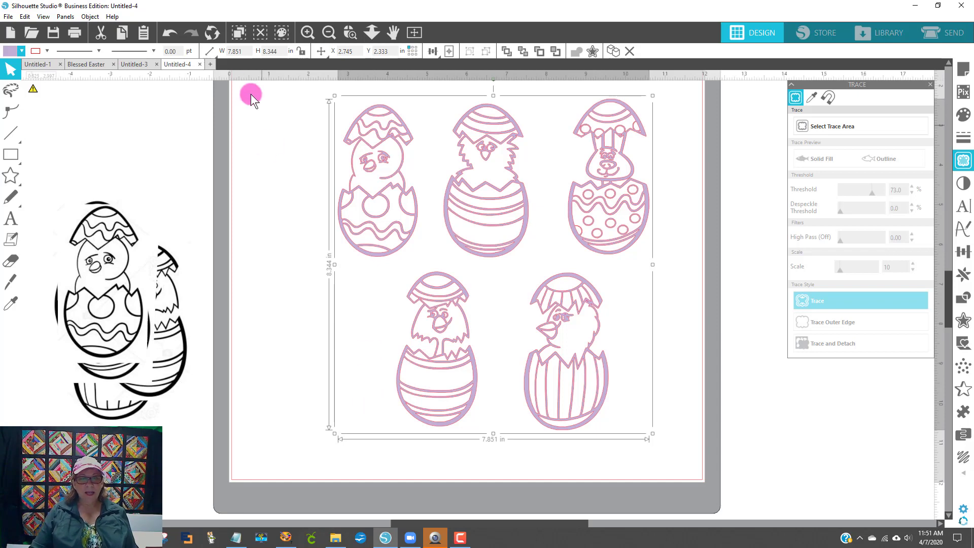
# Step: Release the compound path of the purple eggs into separate pieces
pyautogui.click(90, 16)
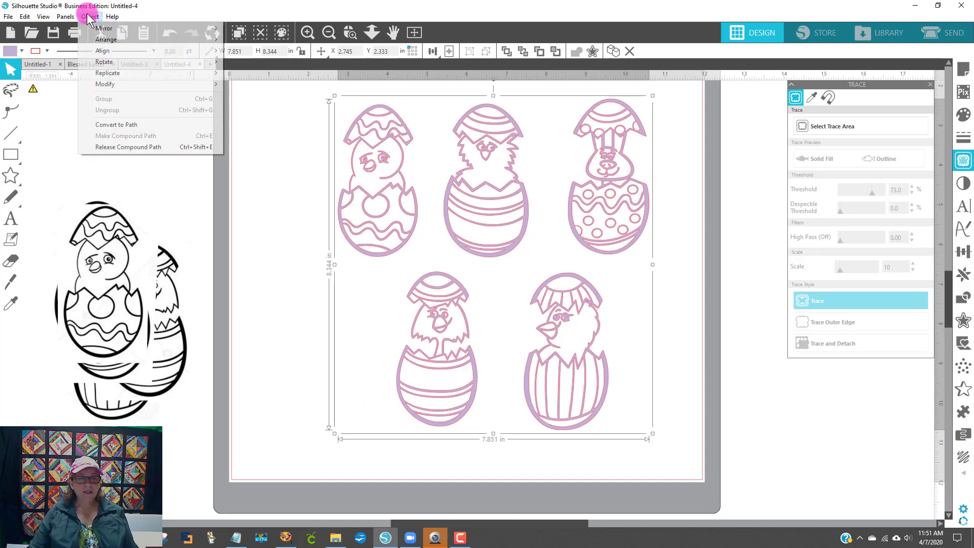
pyautogui.click(136, 148)
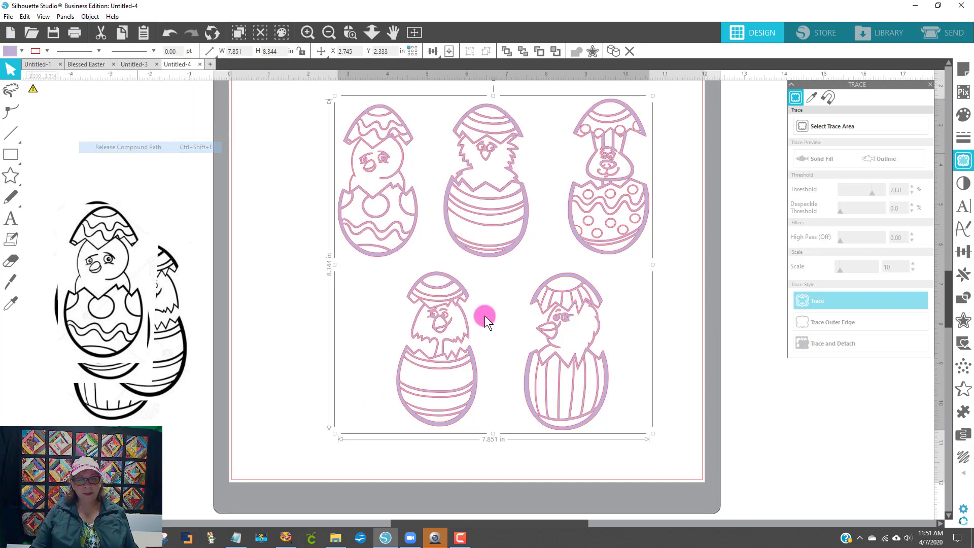
pyautogui.click(664, 314)
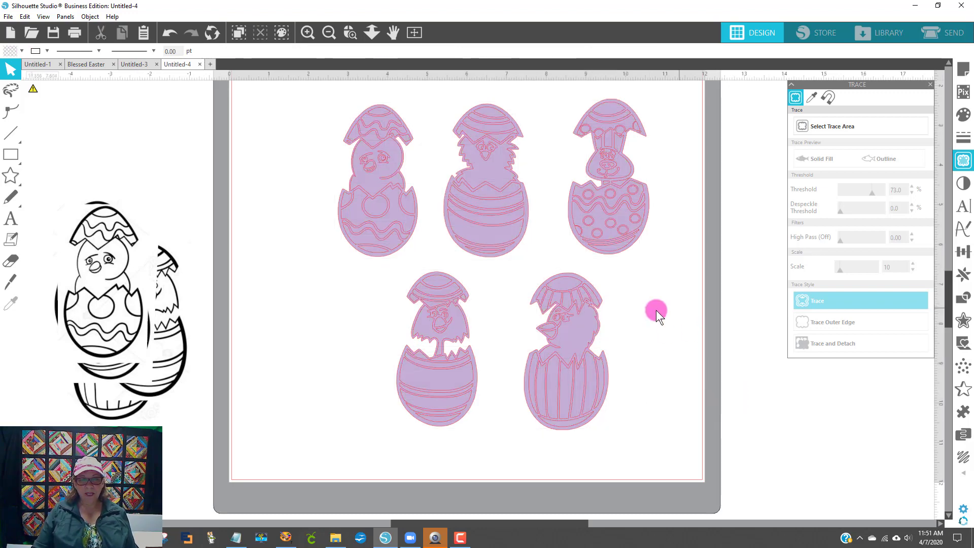
# Step: Try to move the pieces of the lower-row striped egg aside and undo the move
pyautogui.moveTo(382, 265); pyautogui.dragTo(374, 419)
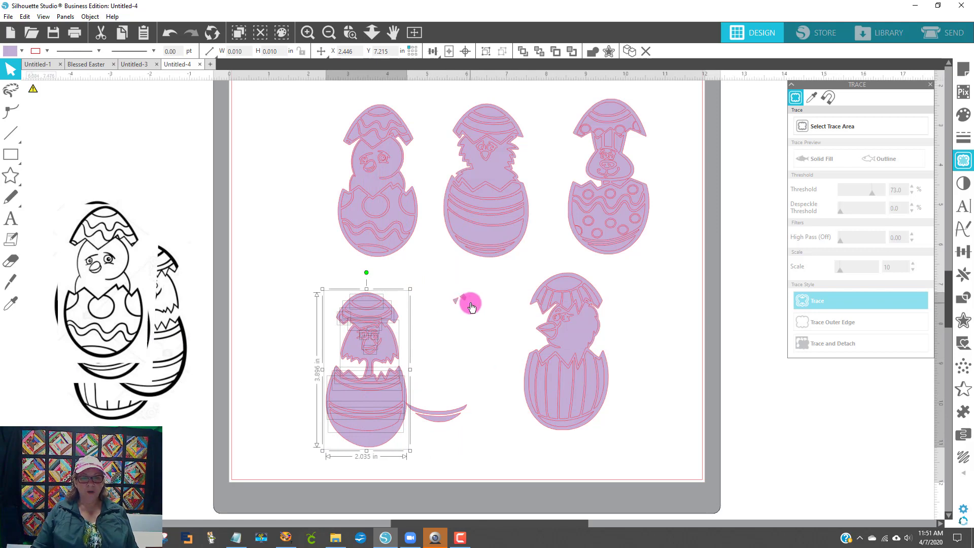
pyautogui.click(167, 34)
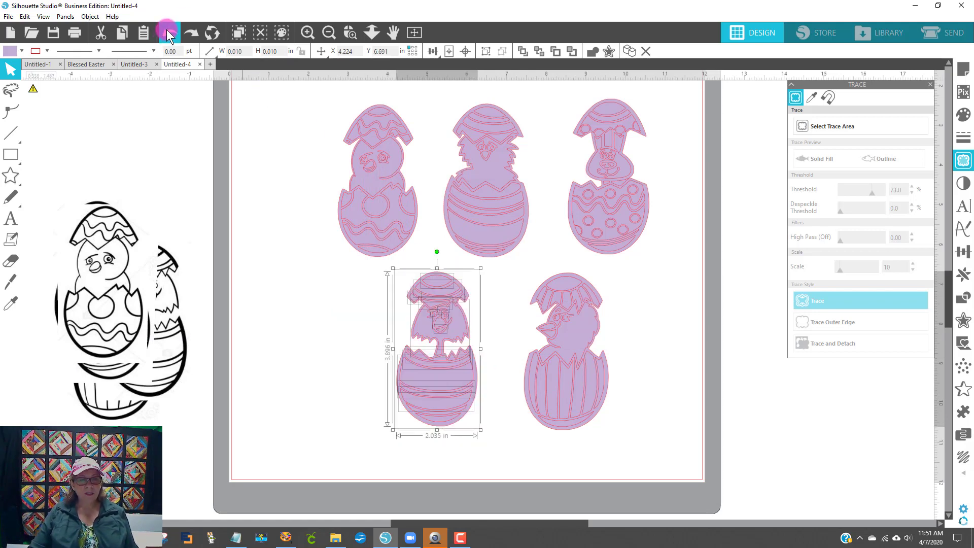
pyautogui.click(641, 260)
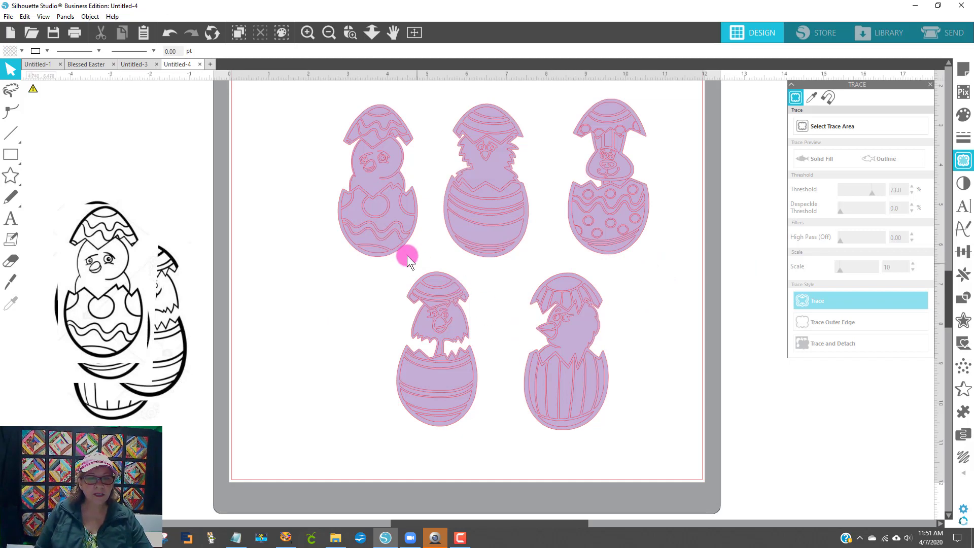
# Step: Fill the full circle and the two partial circles on the round chick's lower shell with yellow
pyautogui.click(380, 206)
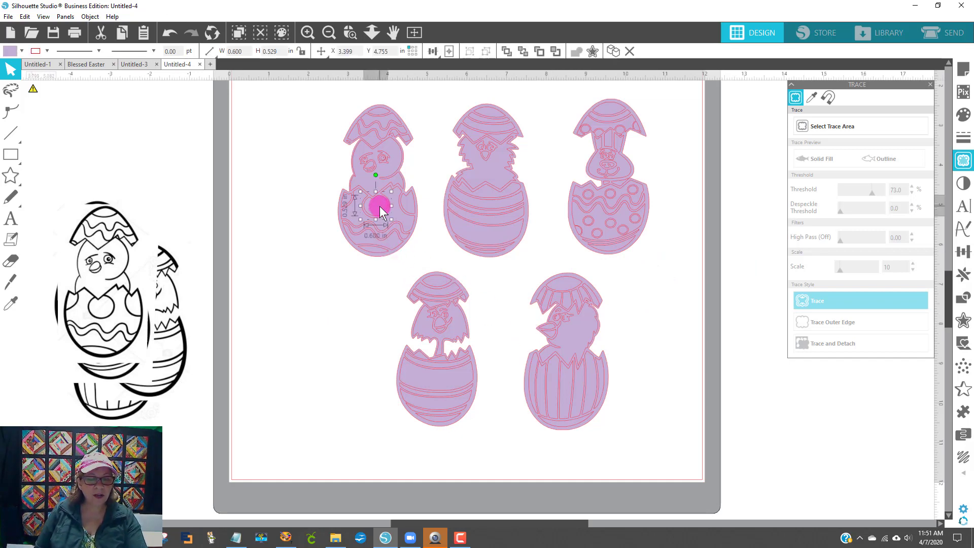
pyautogui.keyDown('shift'); pyautogui.click(341, 202); pyautogui.keyUp('shift')
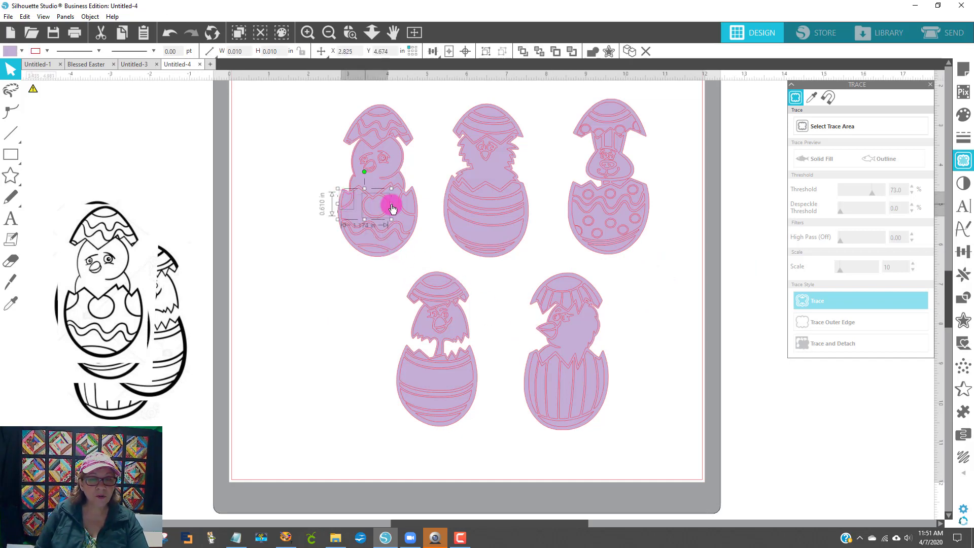
pyautogui.keyDown('shift'); pyautogui.click(409, 205); pyautogui.keyUp('shift')
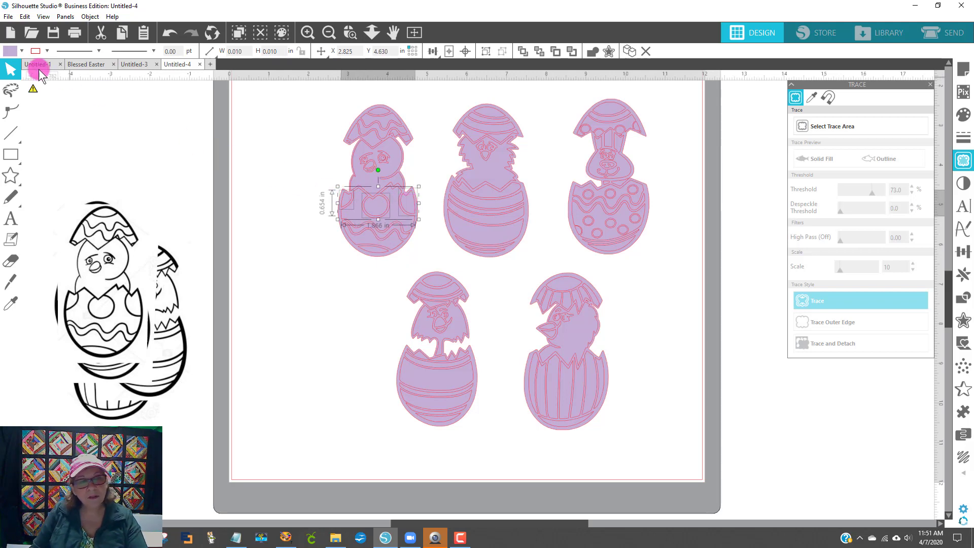
pyautogui.click(15, 54)
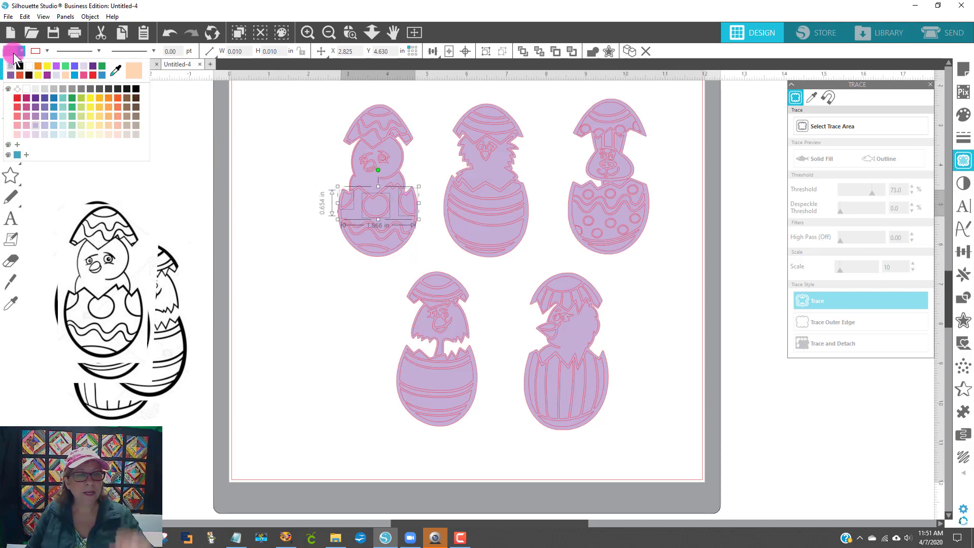
pyautogui.click(48, 66)
pyautogui.click(232, 348)
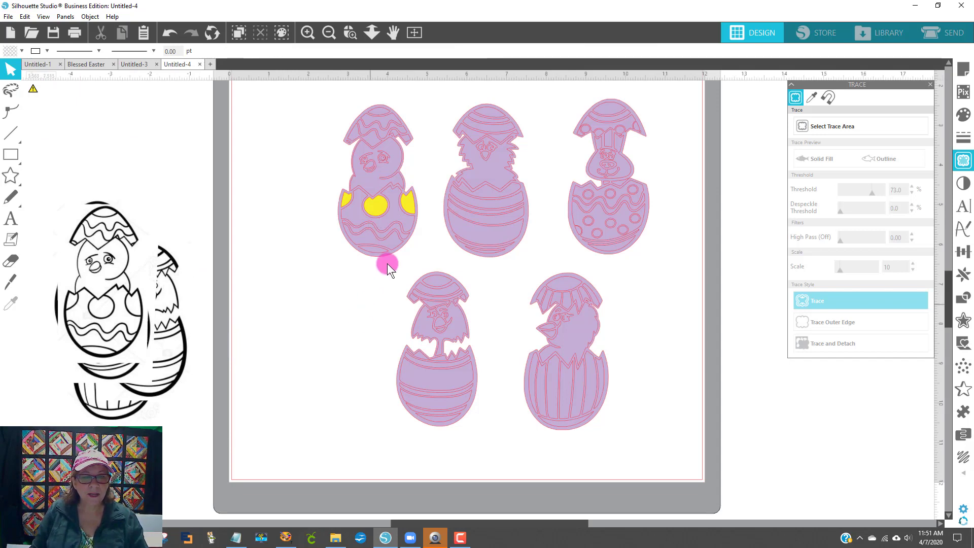
# Step: Fill the wavy stripe on the round chick's lower shell with orange
pyautogui.click(376, 238)
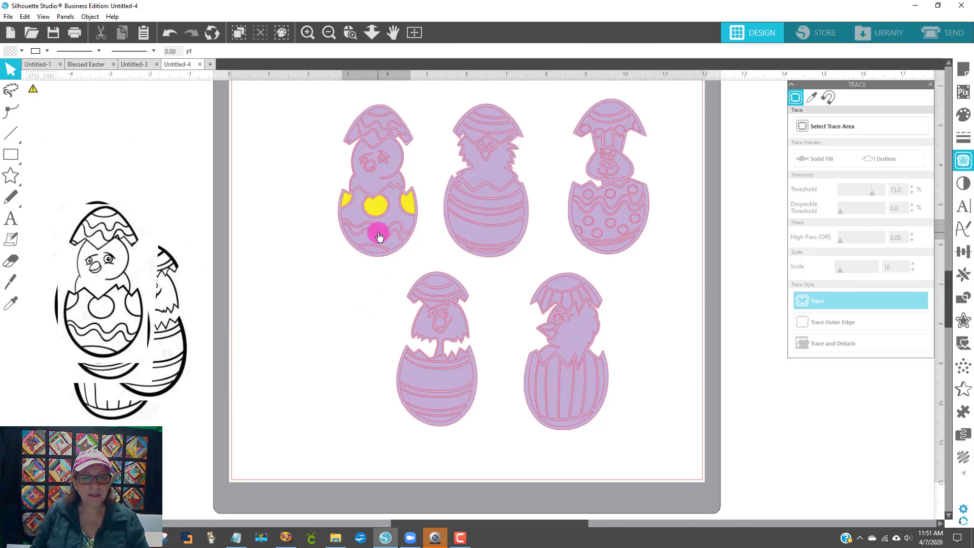
pyautogui.click(15, 55)
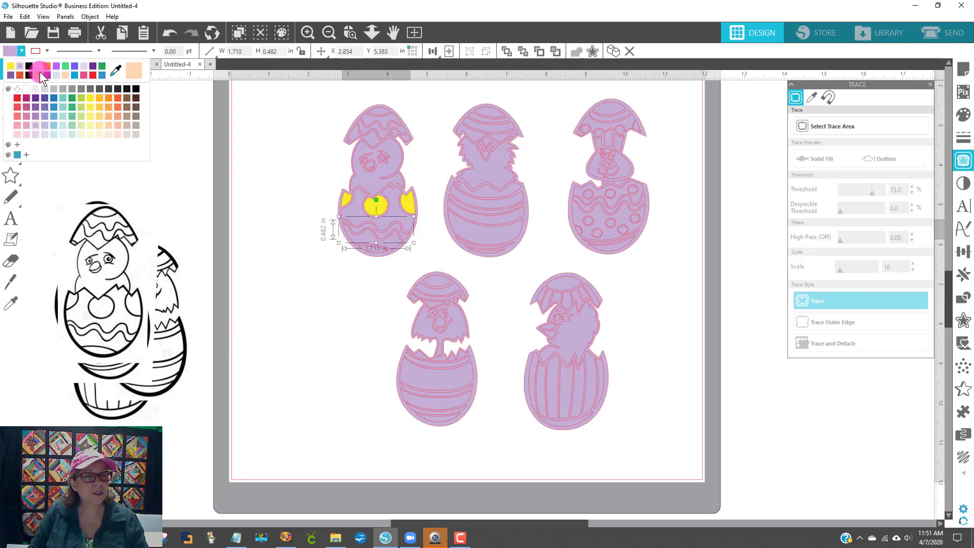
pyautogui.click(45, 67)
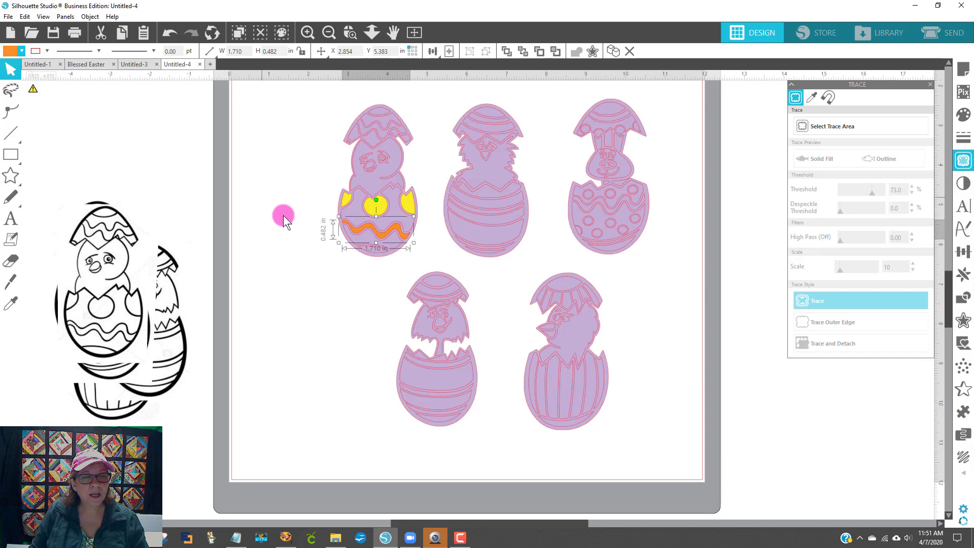
# Step: Fill the areas below and above the orange wavy stripe on the round chick's lower shell with blue
pyautogui.click(367, 239)
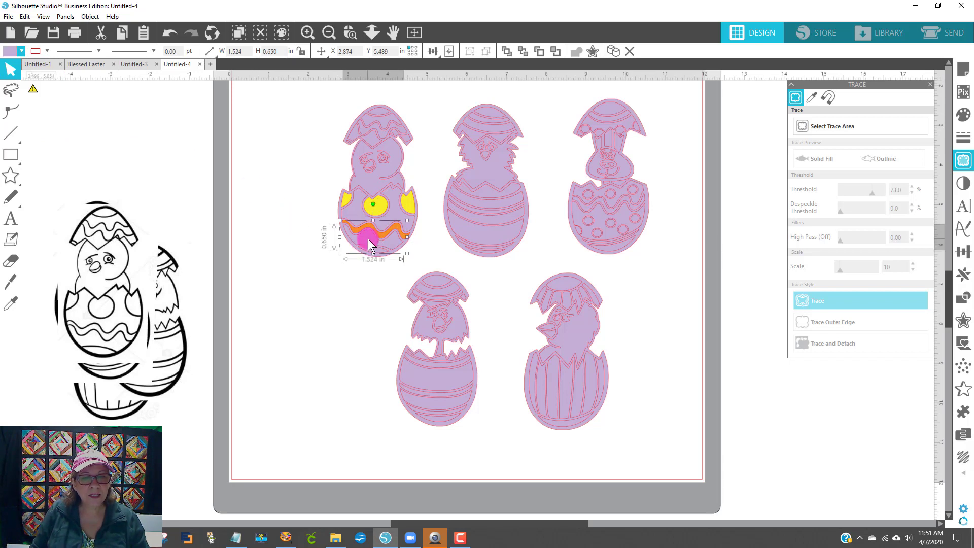
pyautogui.click(13, 52)
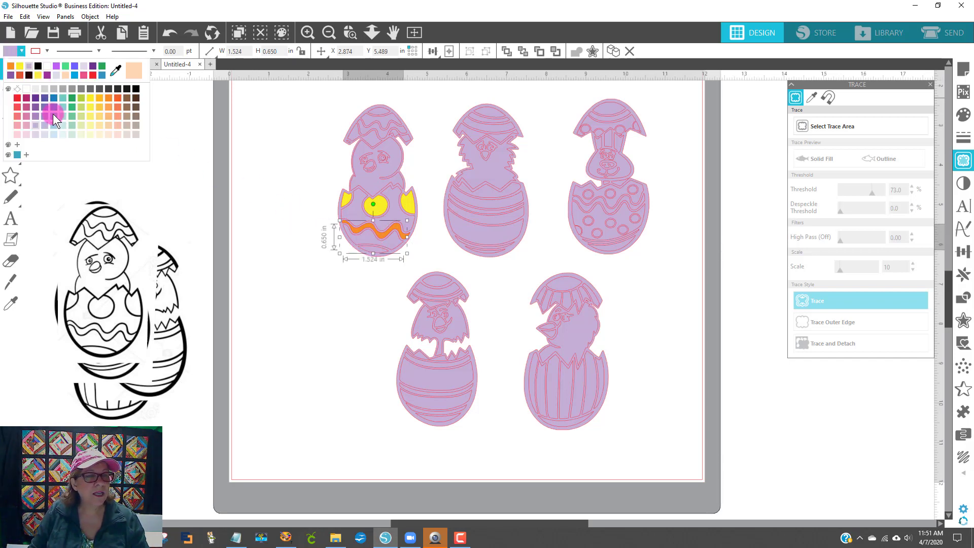
pyautogui.click(53, 97)
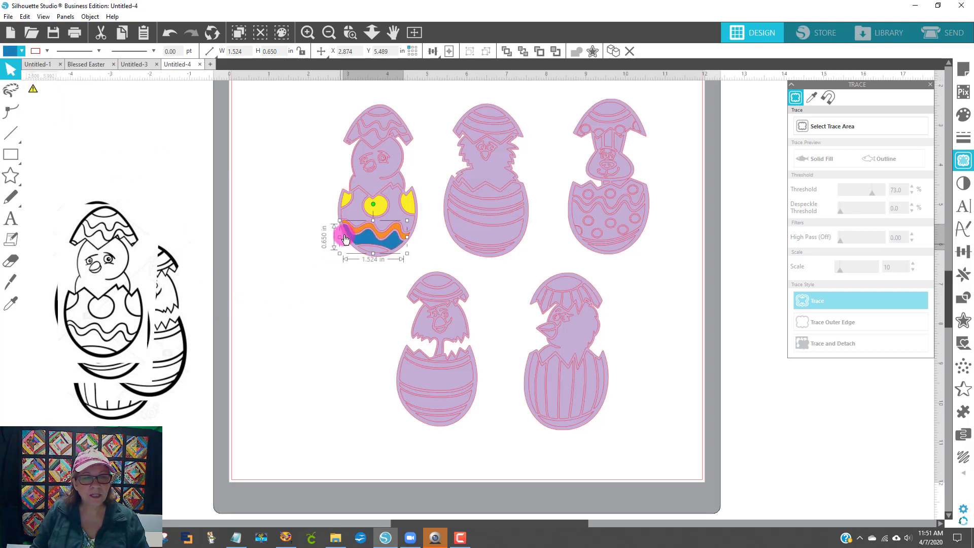
pyautogui.click(358, 218)
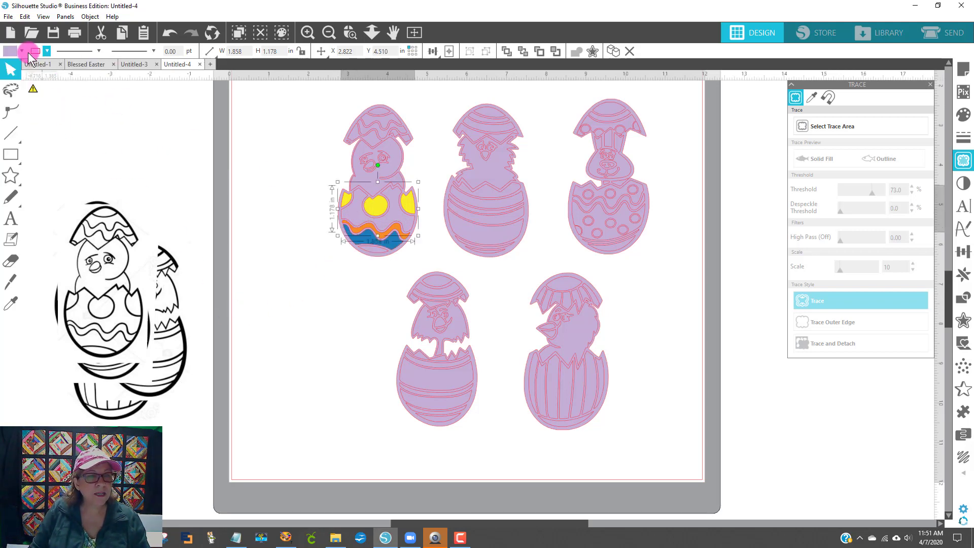
pyautogui.click(18, 50)
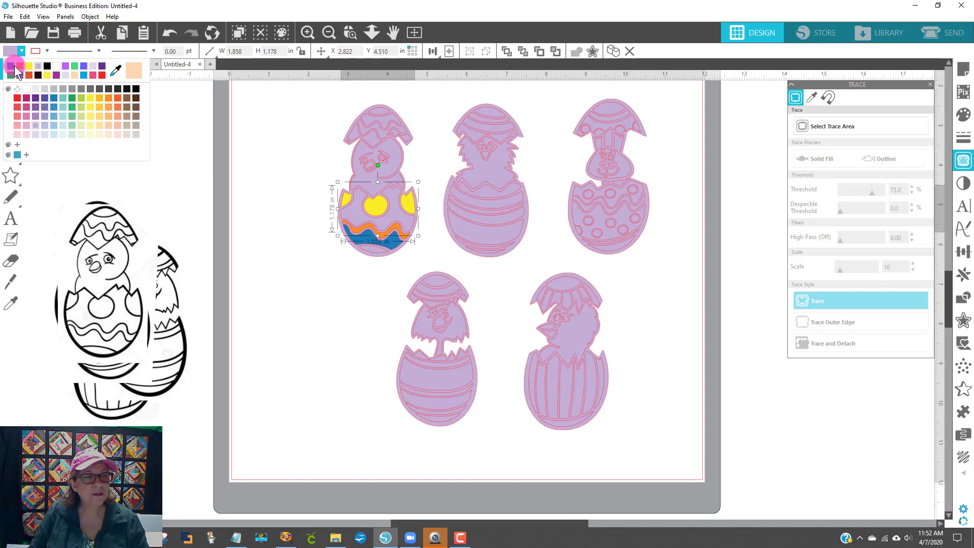
pyautogui.click(14, 67)
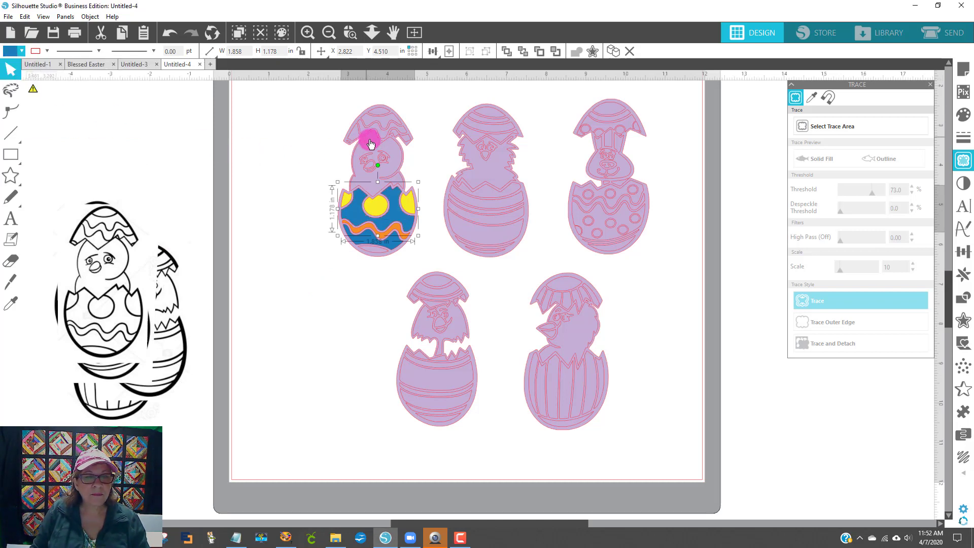
# Step: Fill the two jagged pieces along the lower edge of the round chick's upper shell with blue
pyautogui.click(372, 142)
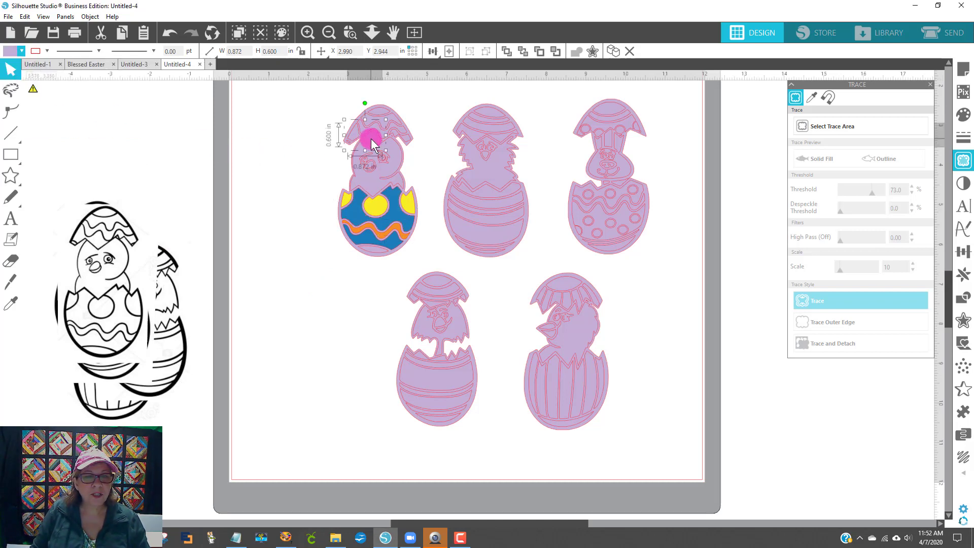
pyautogui.keyDown('shift'); pyautogui.click(407, 142); pyautogui.keyUp('shift')
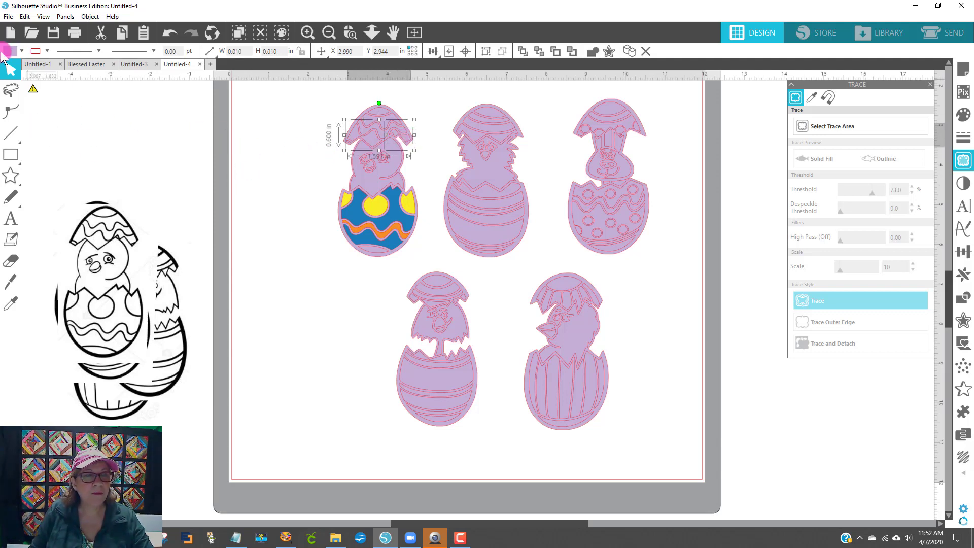
pyautogui.click(22, 51)
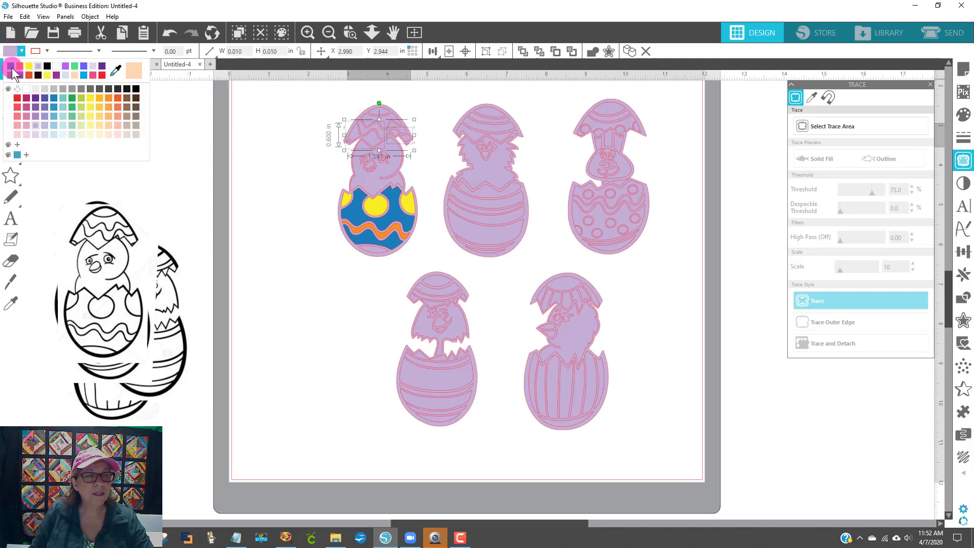
pyautogui.click(76, 91)
pyautogui.click(167, 132)
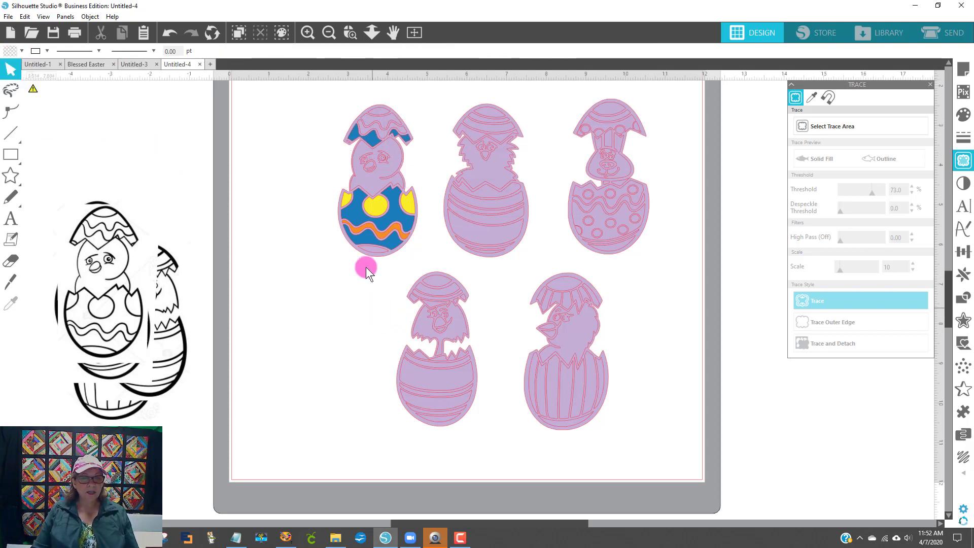
# Step: Fill the wavy stripe on the round chick's upper shell with orange
pyautogui.click(381, 138)
pyautogui.click(11, 50)
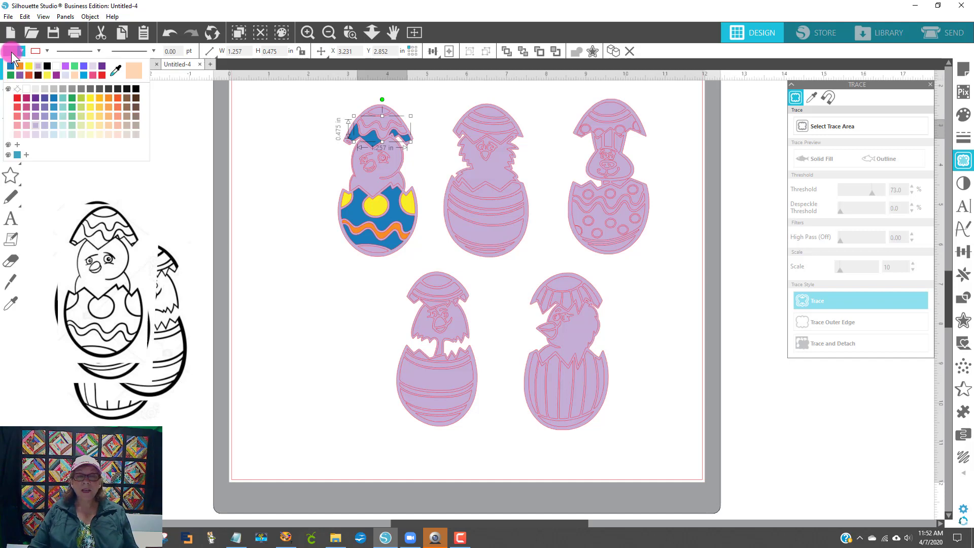
pyautogui.click(23, 67)
pyautogui.click(273, 248)
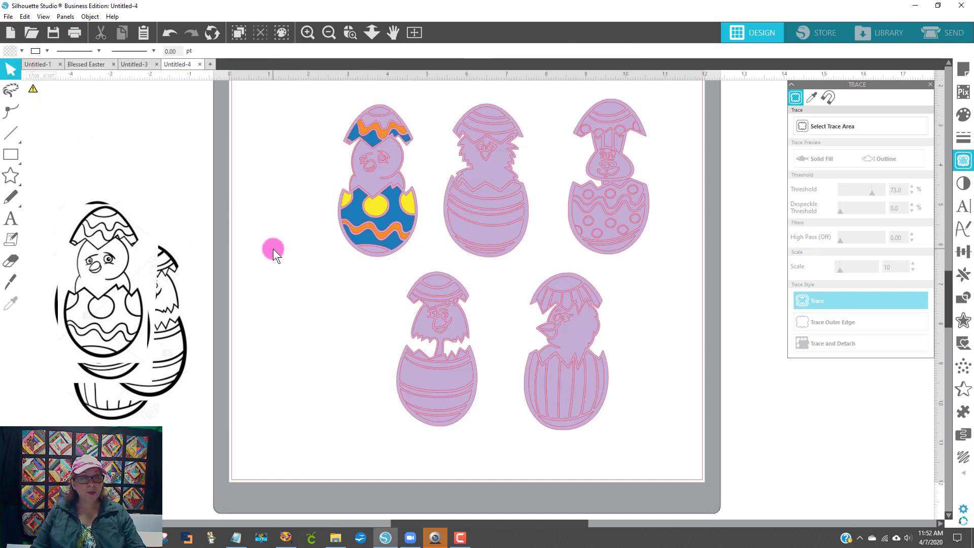
# Step: Fill the band above the wavy stripe on the round chick's upper shell with yellow and the shell's tip with blue
pyautogui.click(385, 125)
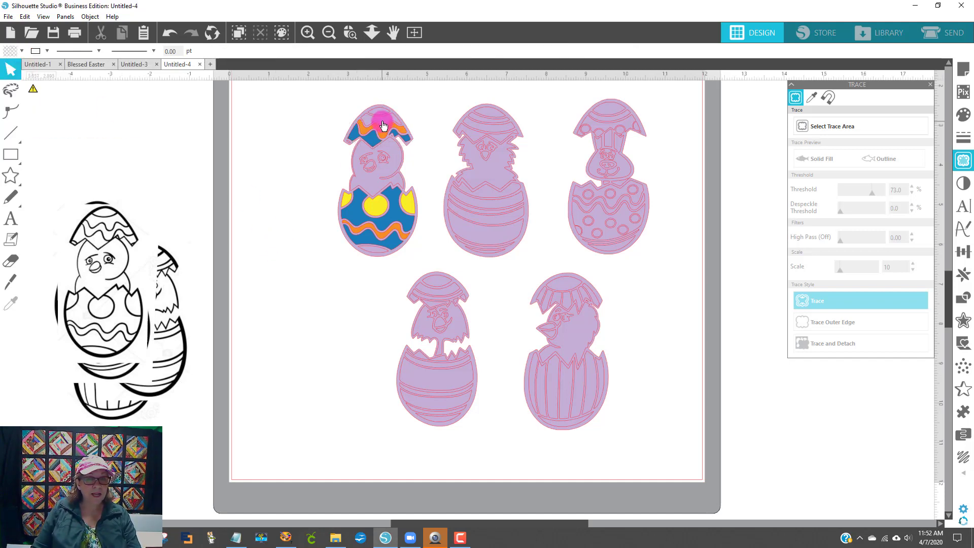
pyautogui.click(6, 51)
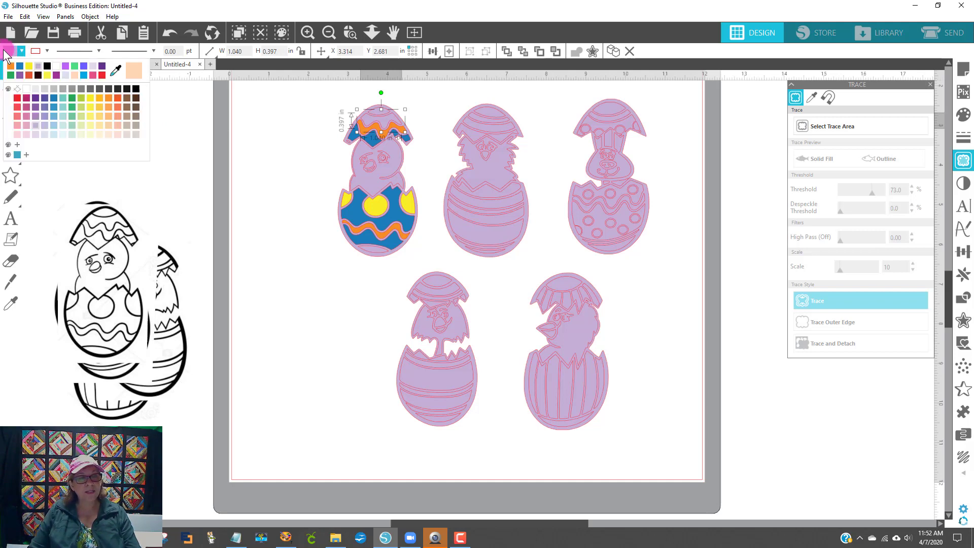
pyautogui.click(29, 66)
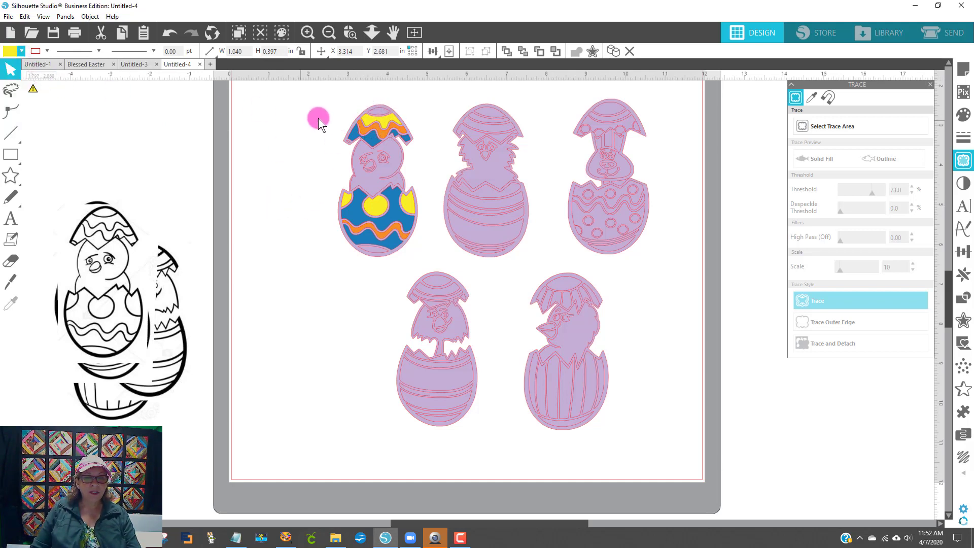
pyautogui.click(318, 118)
pyautogui.click(375, 111)
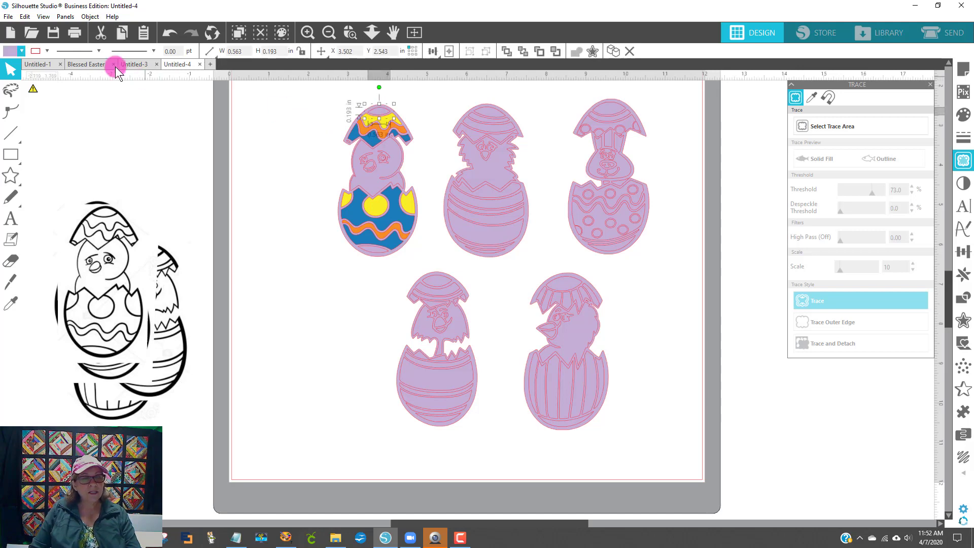
pyautogui.click(12, 51)
pyautogui.click(30, 76)
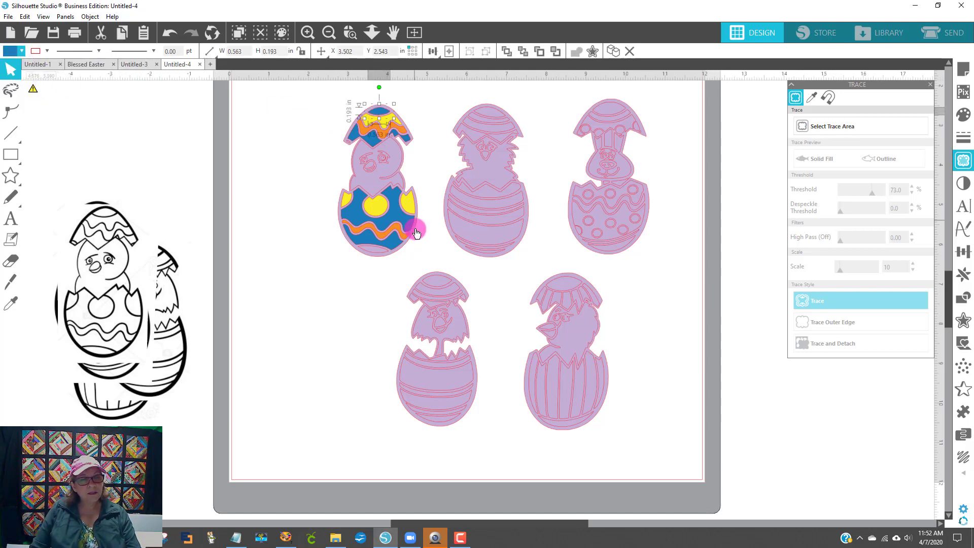
# Step: Fill the small curved piece at the very bottom of the round chick's lower shell with yellow
pyautogui.click(380, 261)
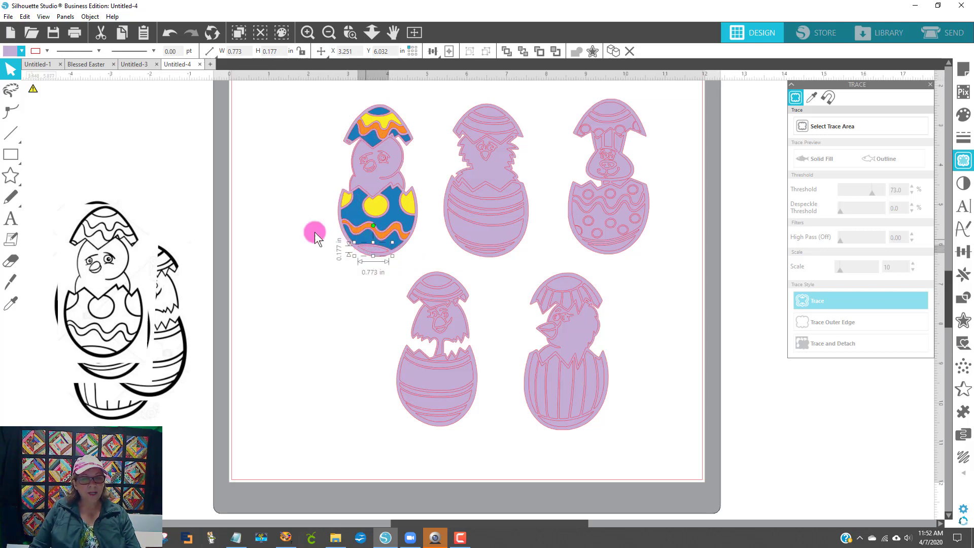
pyautogui.click(11, 53)
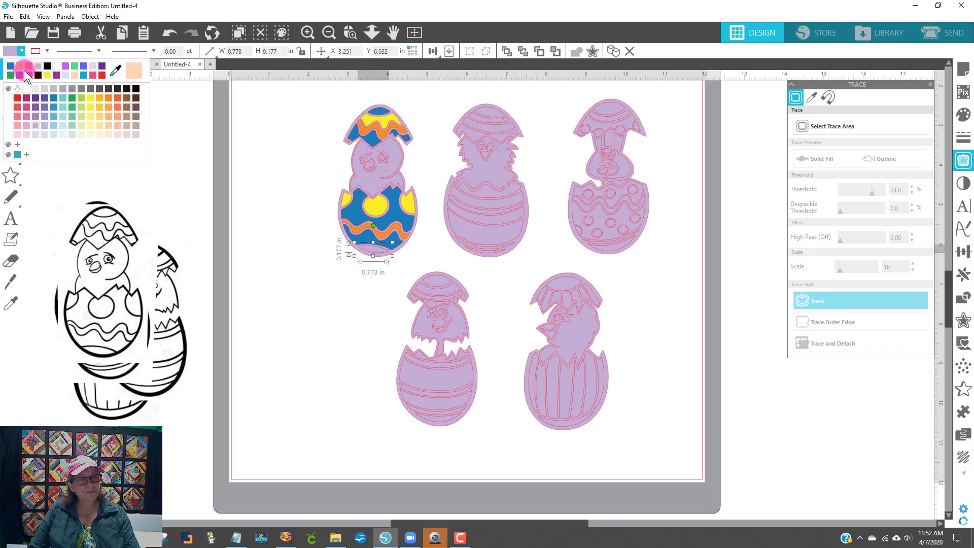
pyautogui.click(23, 70)
pyautogui.click(295, 330)
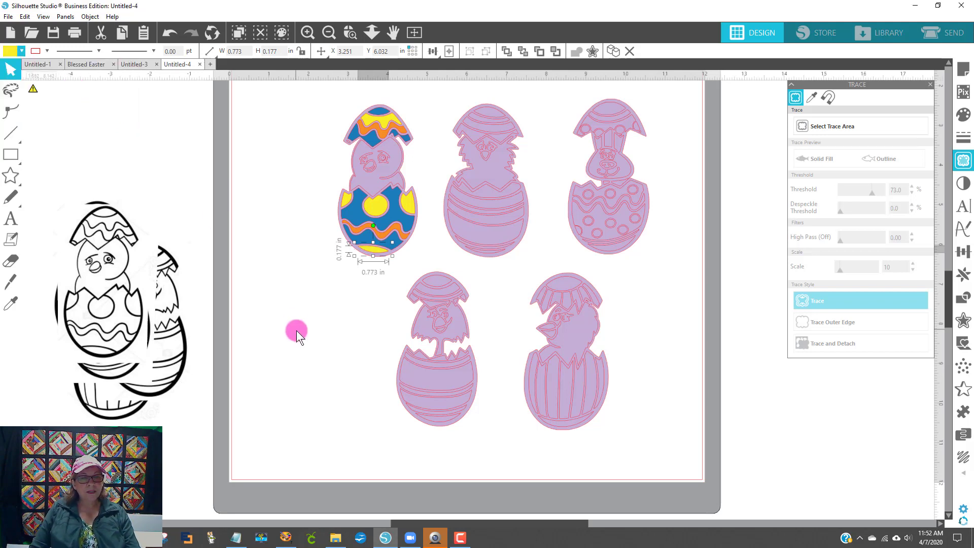
# Step: Fill the outer outline piece of the whole round chick egg with black
pyautogui.click(379, 106)
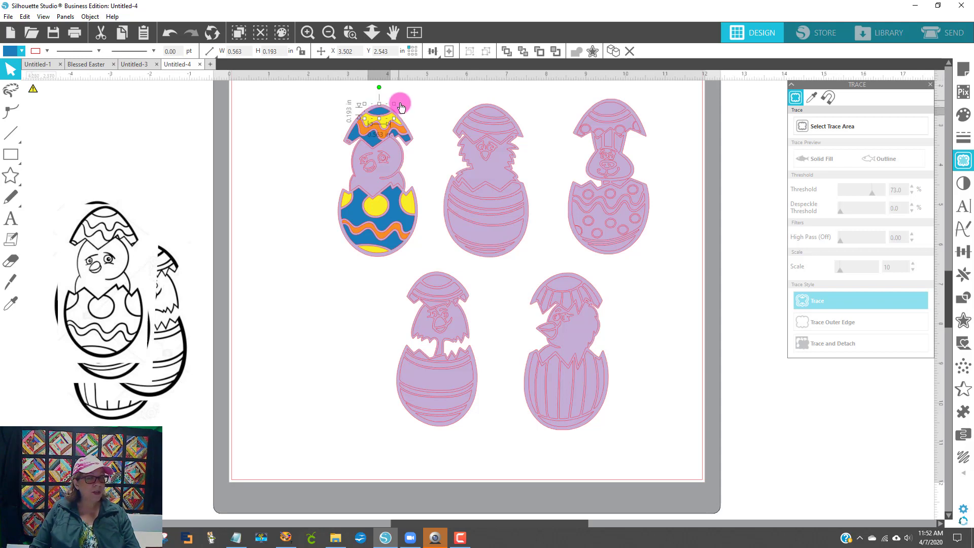
pyautogui.click(356, 100)
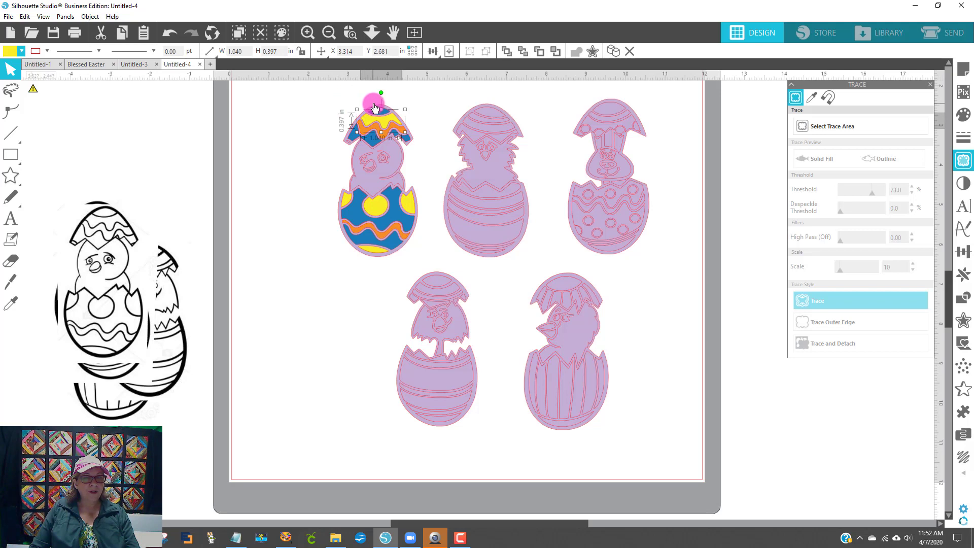
pyautogui.click(376, 107)
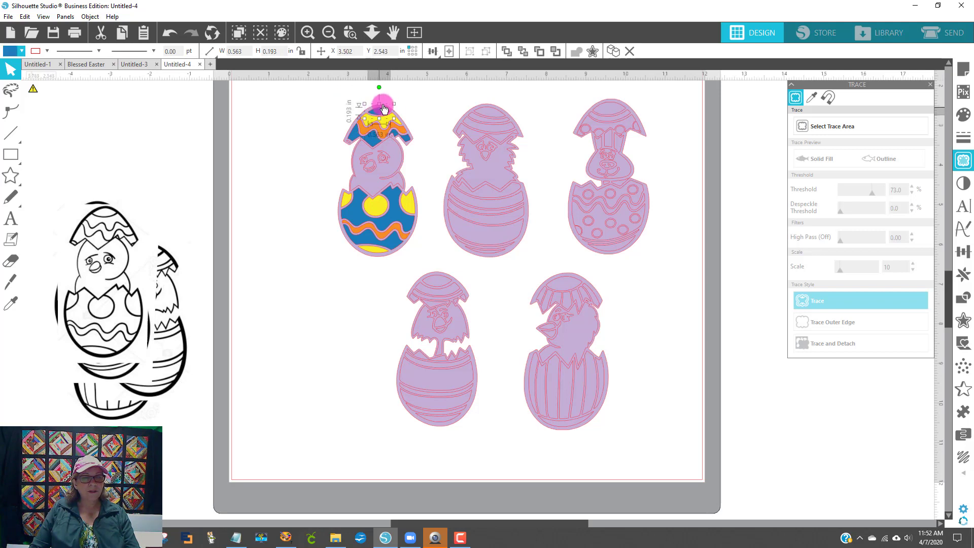
pyautogui.click(417, 148)
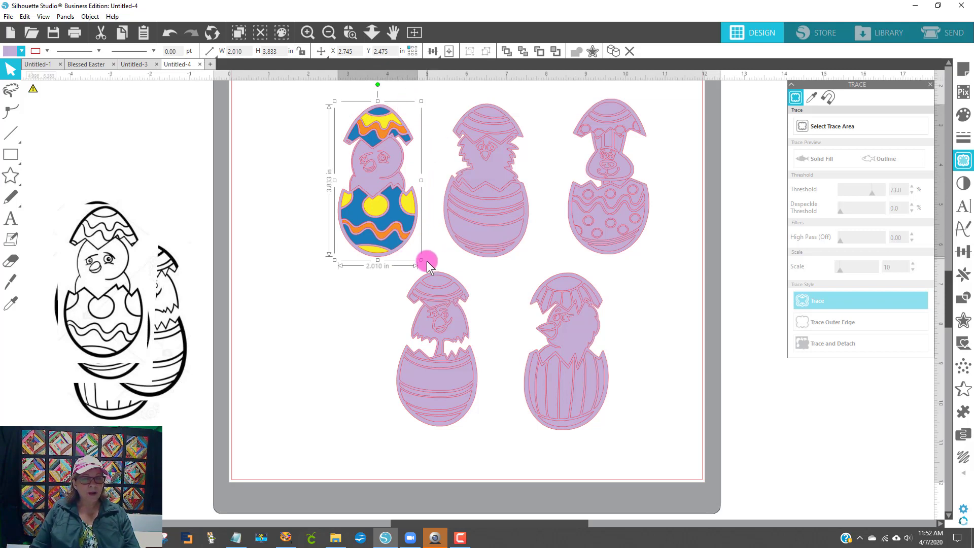
pyautogui.click(12, 52)
pyautogui.click(131, 88)
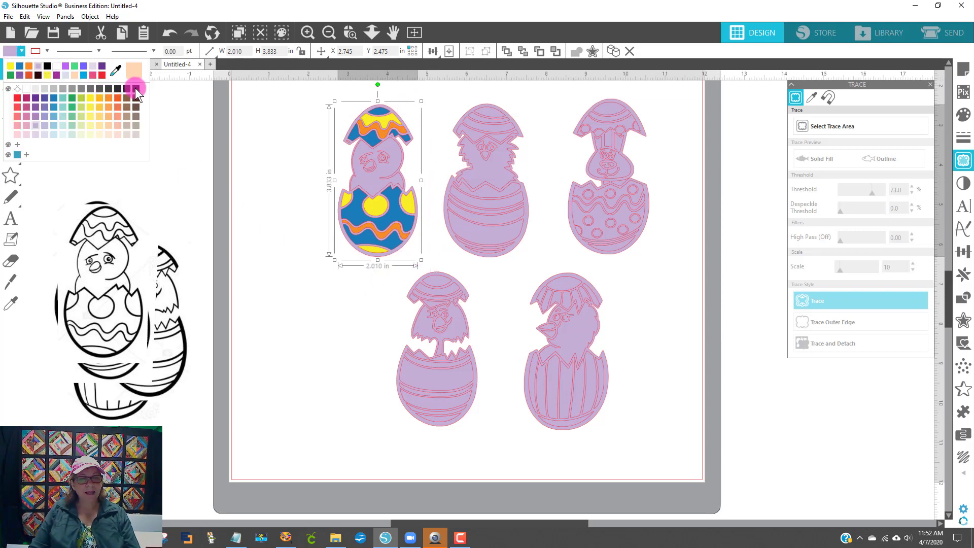
pyautogui.click(262, 239)
pyautogui.click(288, 313)
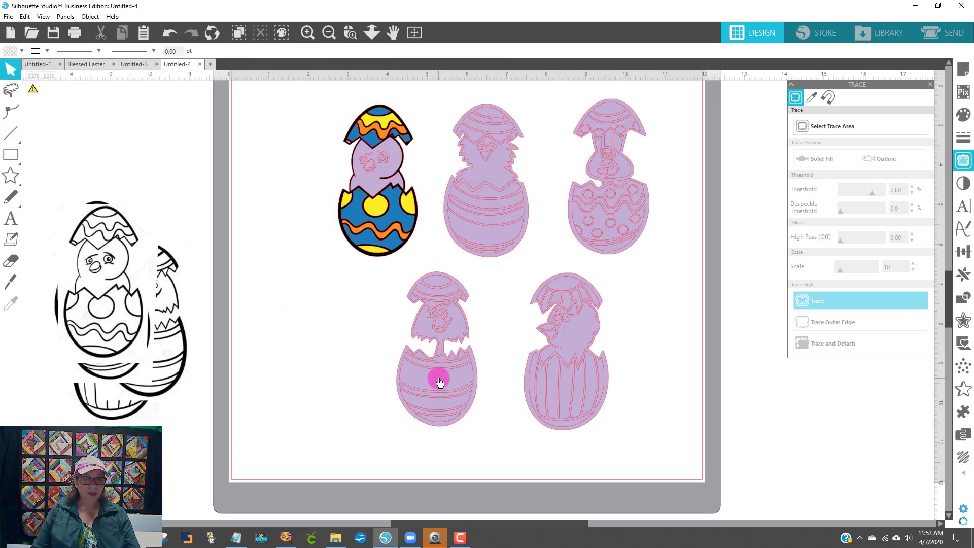
# Step: Fill the round chick's head and body piece with yellow
pyautogui.click(371, 182)
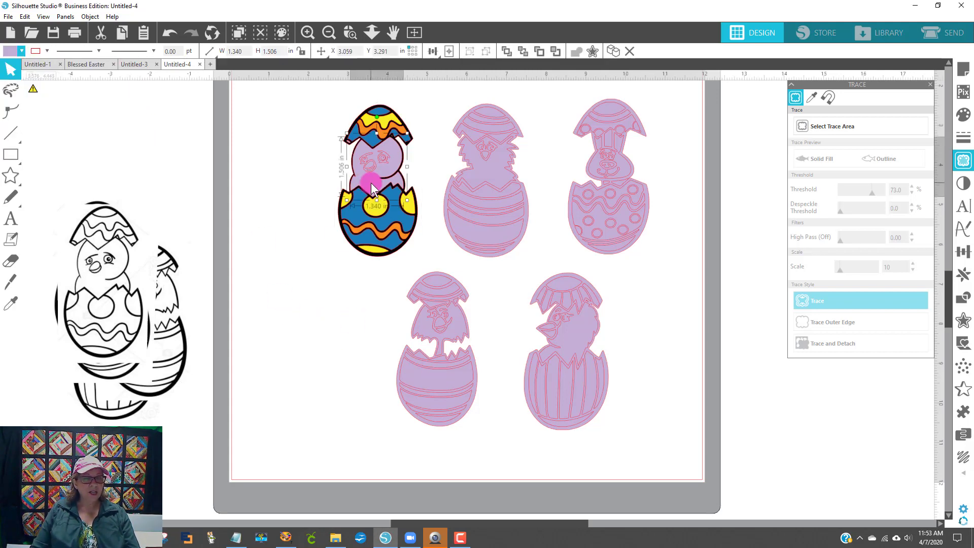
pyautogui.click(21, 51)
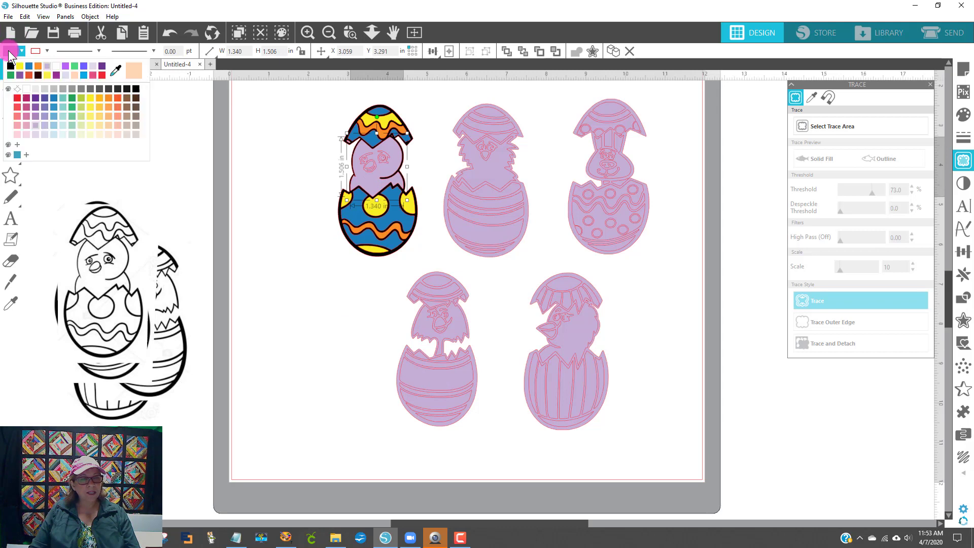
pyautogui.click(19, 67)
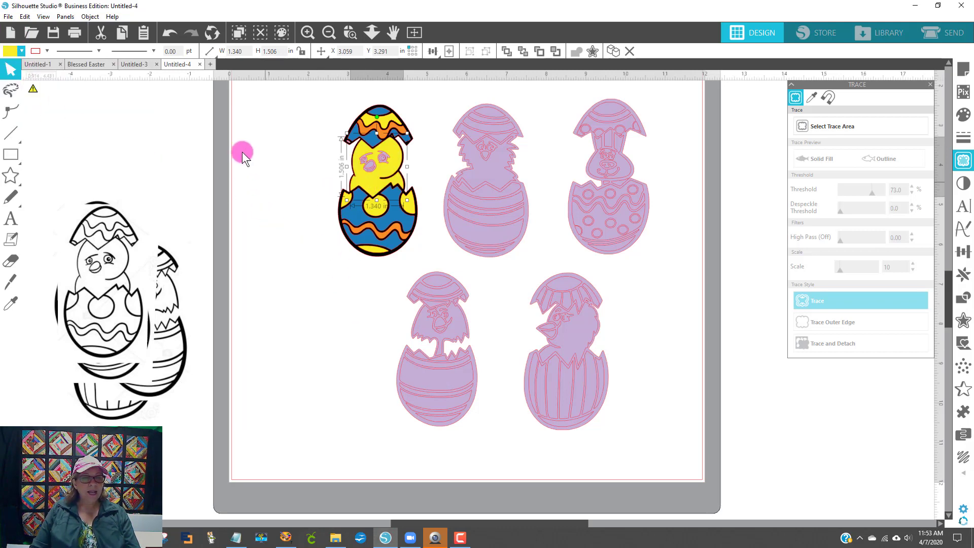
pyautogui.click(269, 145)
# Step: Remove the small stray purple piece in the pointed corner of the round chick's upper shell
pyautogui.click(348, 33)
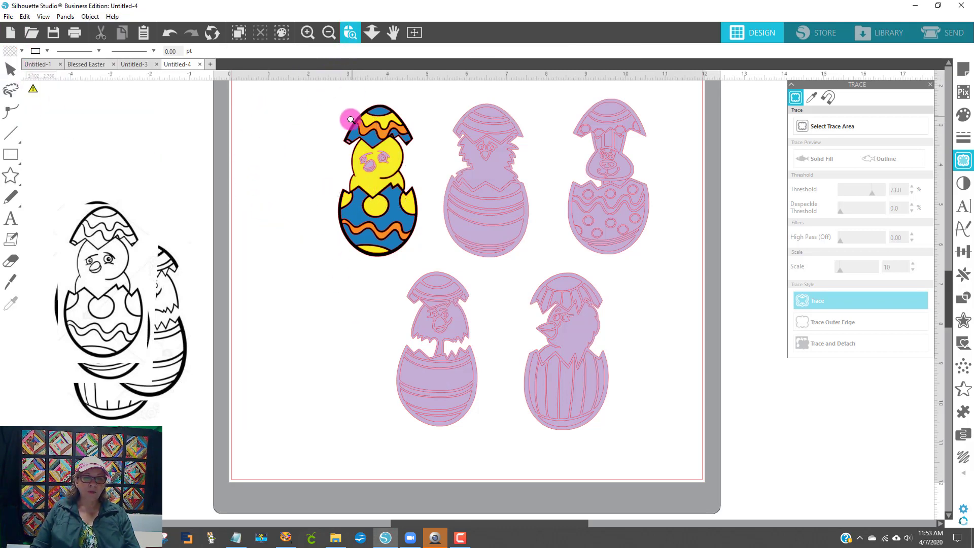
pyautogui.moveTo(317, 118); pyautogui.dragTo(435, 193)
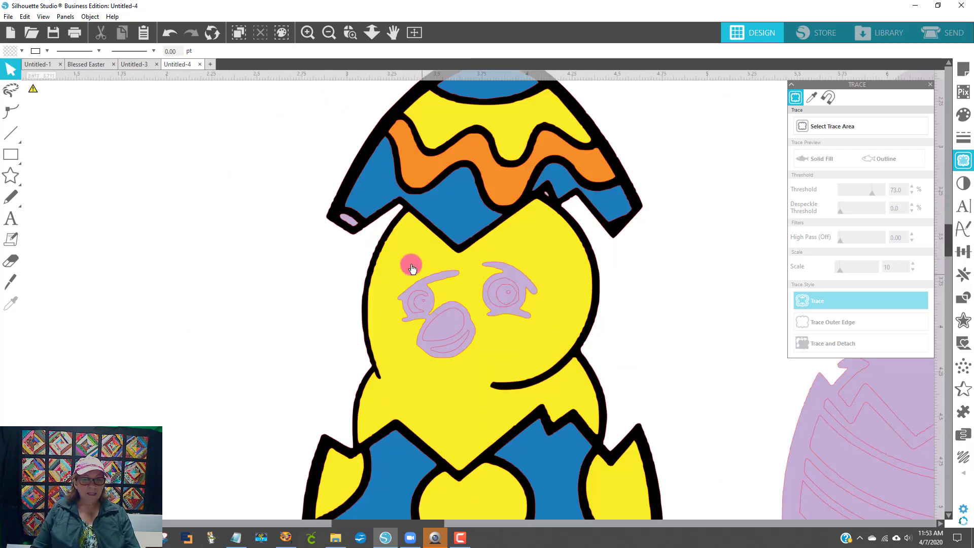
pyautogui.click(350, 222)
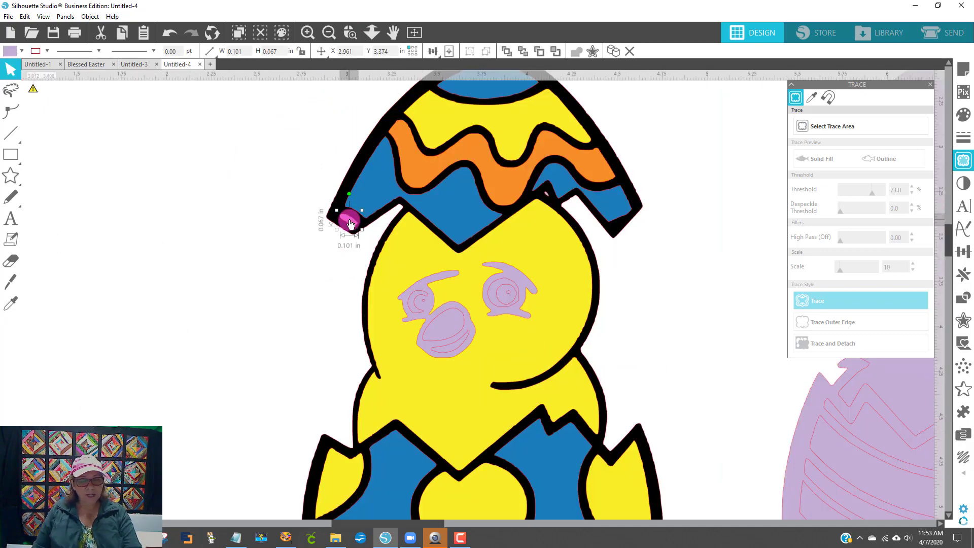
pyautogui.click(420, 222)
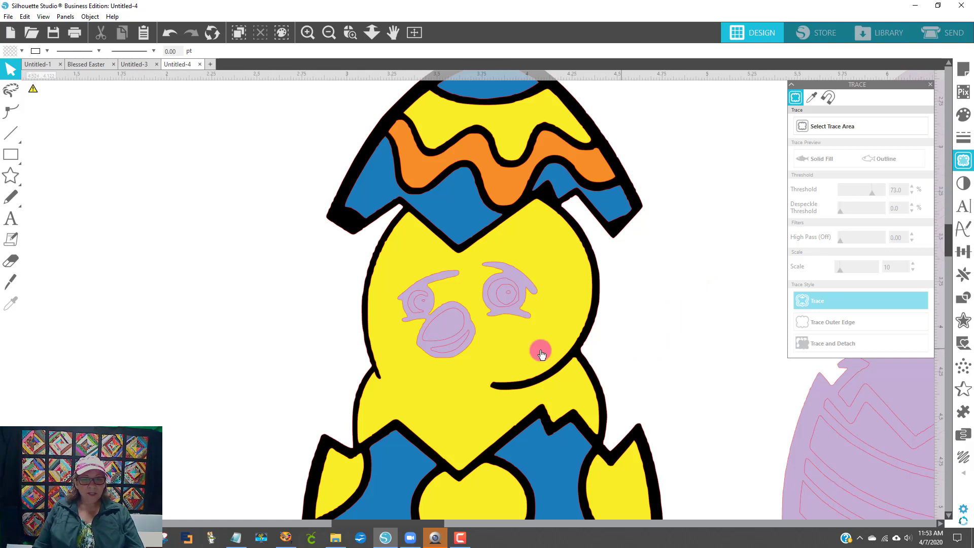
# Step: Fill the upper and lower inner beak pieces of the round chick with orange
pyautogui.click(441, 325)
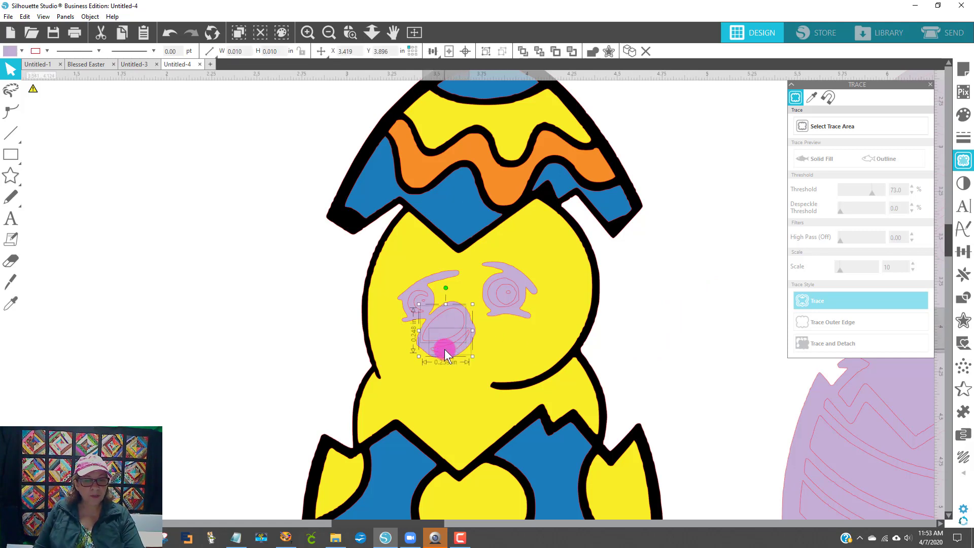
pyautogui.moveTo(445, 349); pyautogui.dragTo(447, 362)
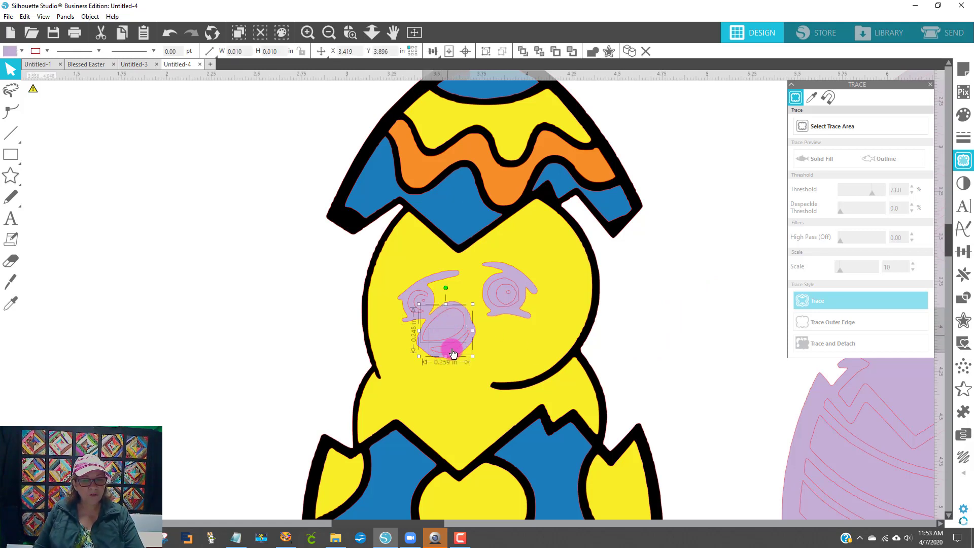
pyautogui.click(10, 52)
pyautogui.click(37, 64)
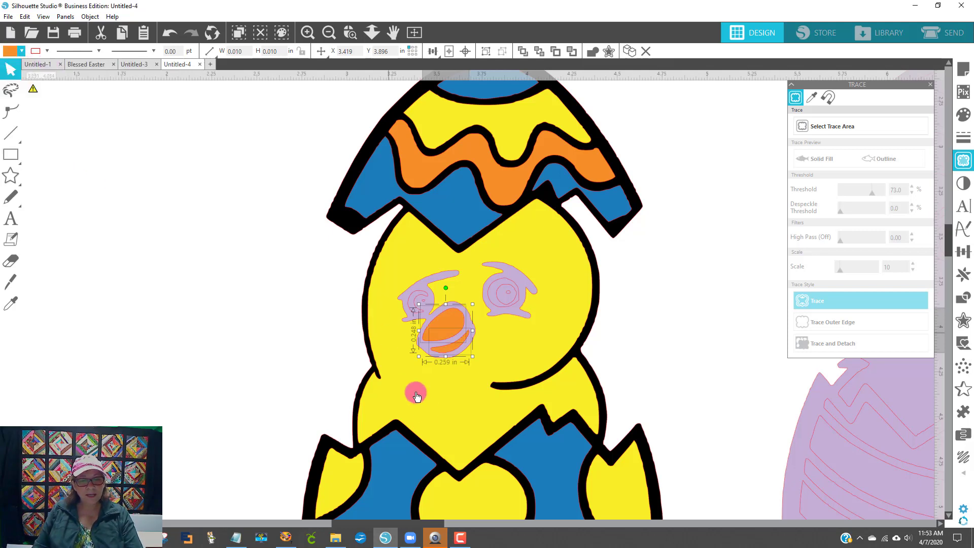
# Step: Subtract the purple eye and beak outline pieces from the round chick's yellow head and body piece to expose the black beneath
pyautogui.click(524, 278)
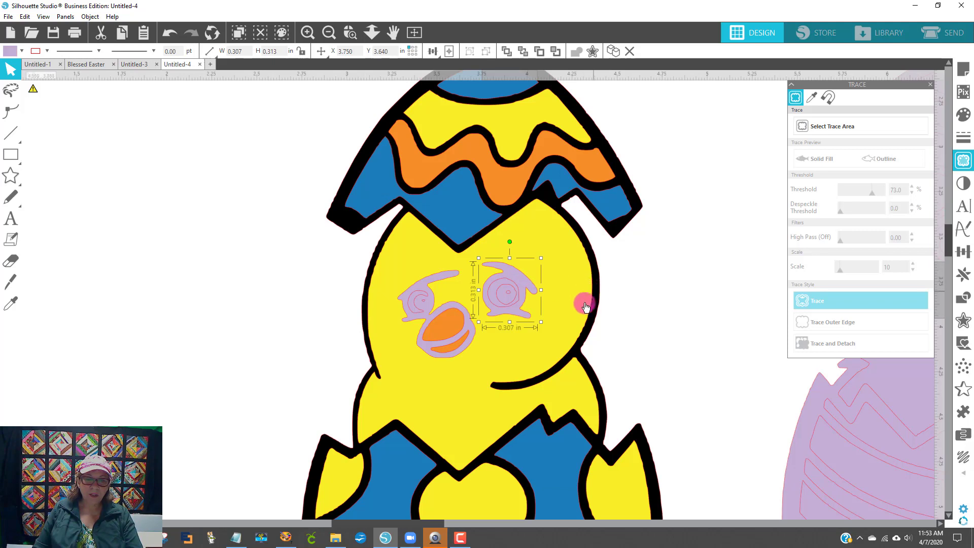
pyautogui.keyDown('shift'); pyautogui.click(438, 278); pyautogui.keyUp('shift')
pyautogui.keyDown('shift'); pyautogui.click(445, 309); pyautogui.keyUp('shift')
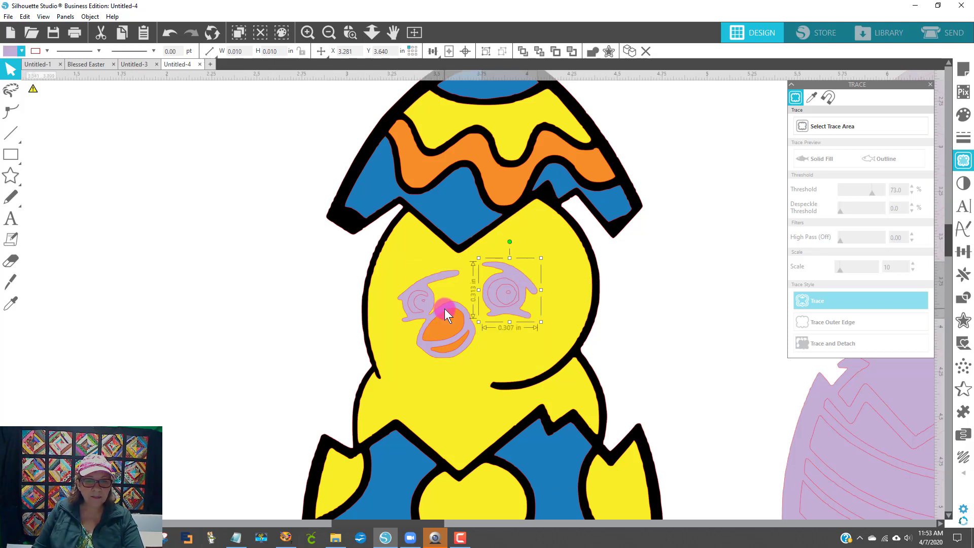
pyautogui.keyDown('shift'); pyautogui.click(445, 310); pyautogui.keyUp('shift')
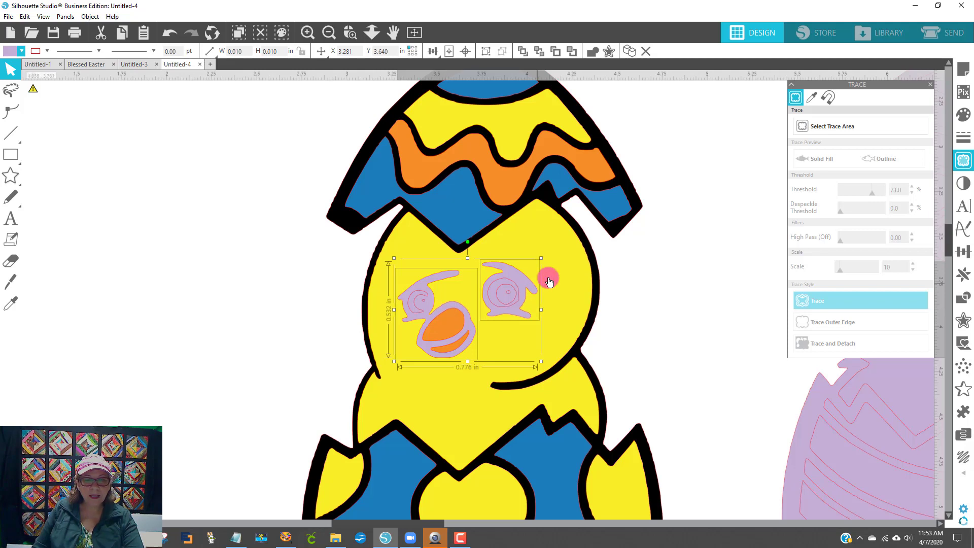
pyautogui.click(569, 264)
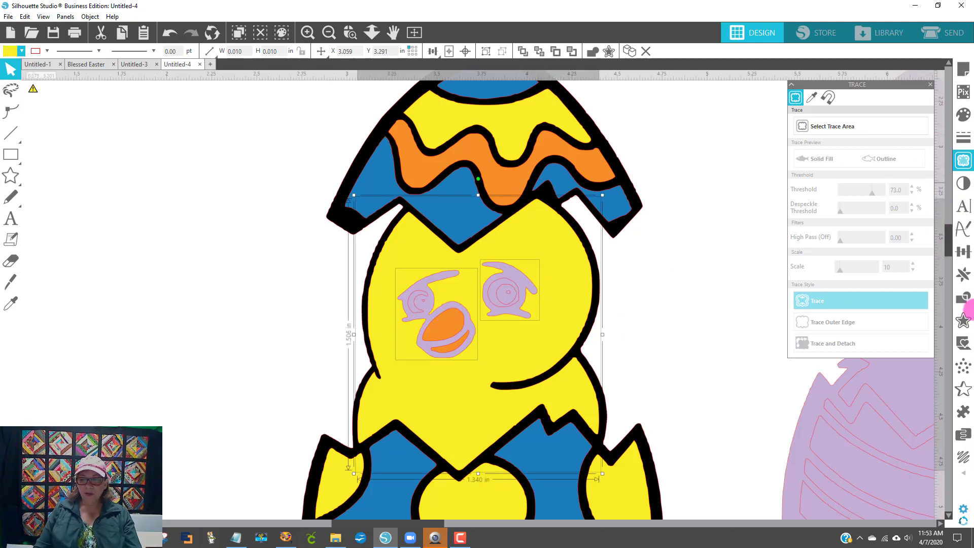
pyautogui.click(965, 300)
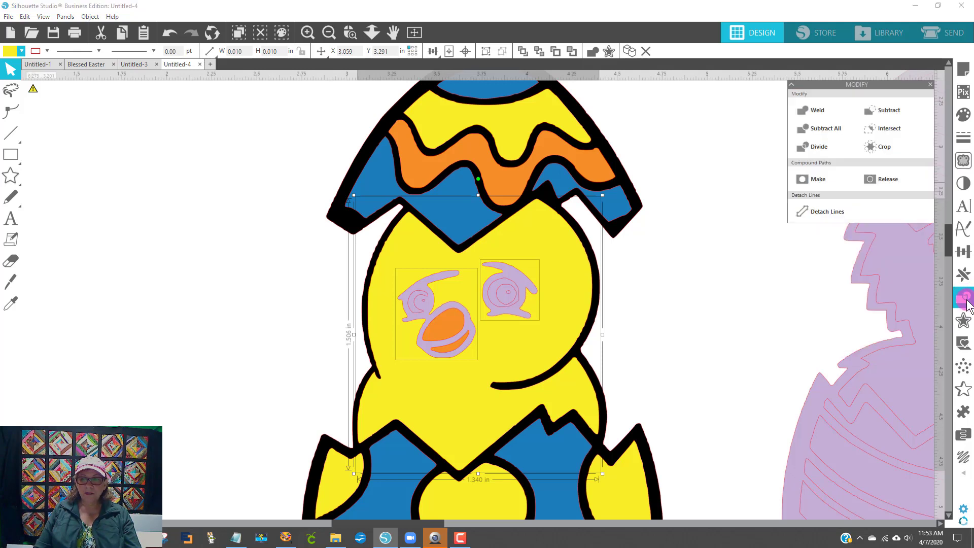
pyautogui.click(883, 113)
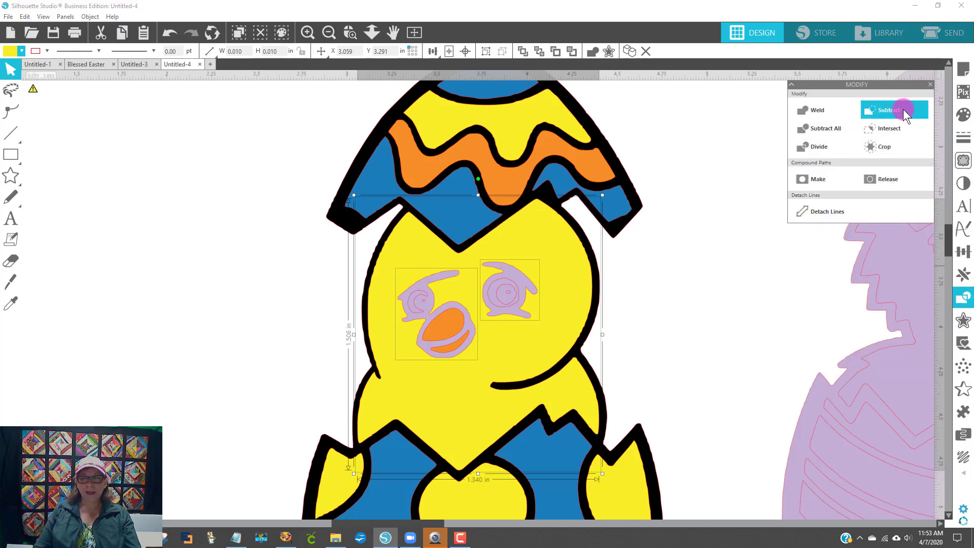
pyautogui.click(903, 108)
pyautogui.click(757, 272)
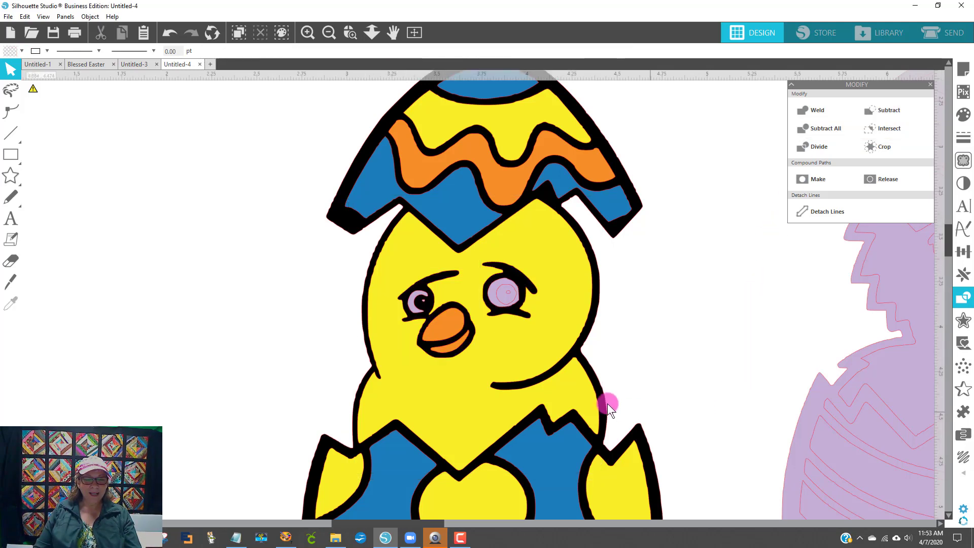
# Step: Subtract the small purple pupil piece from the larger eye of the round chick
pyautogui.click(503, 301)
pyautogui.click(508, 302)
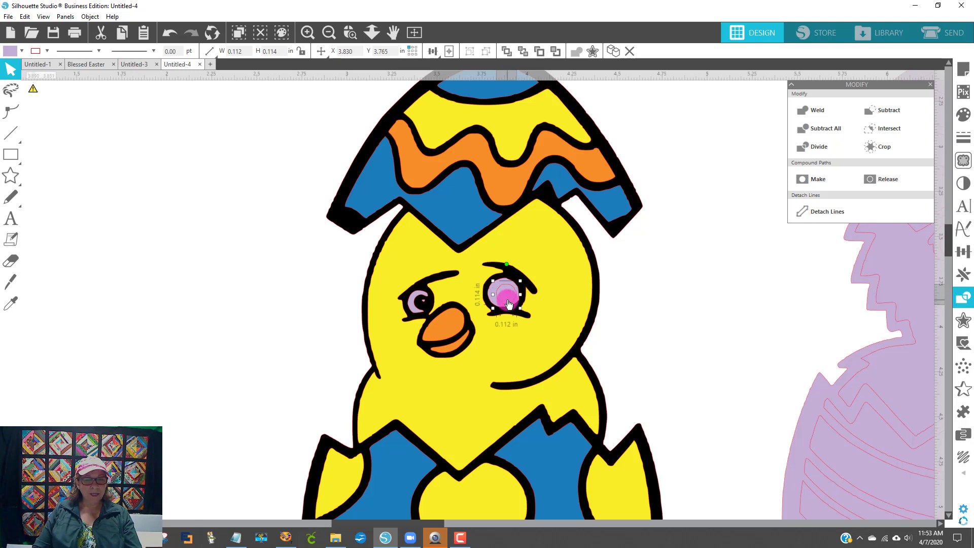
pyautogui.click(504, 302)
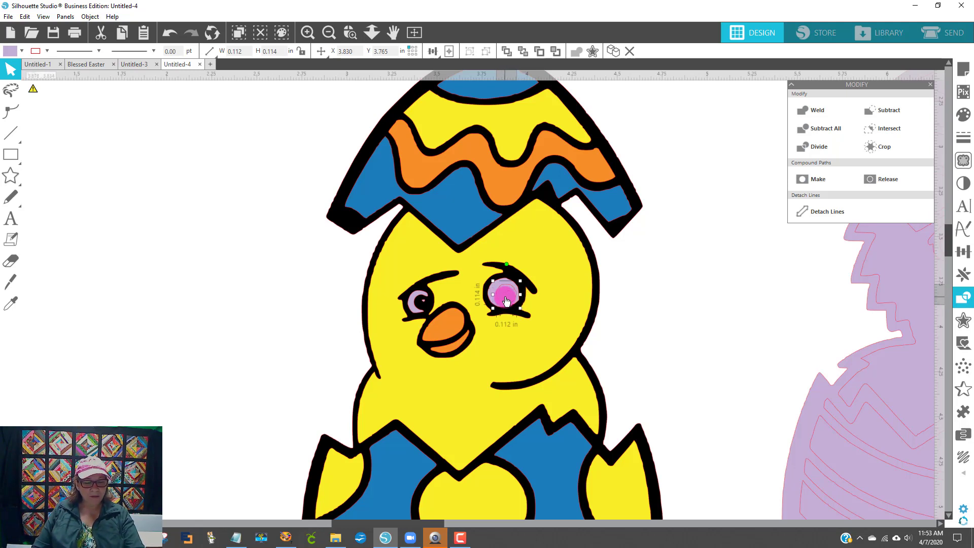
pyautogui.click(489, 297)
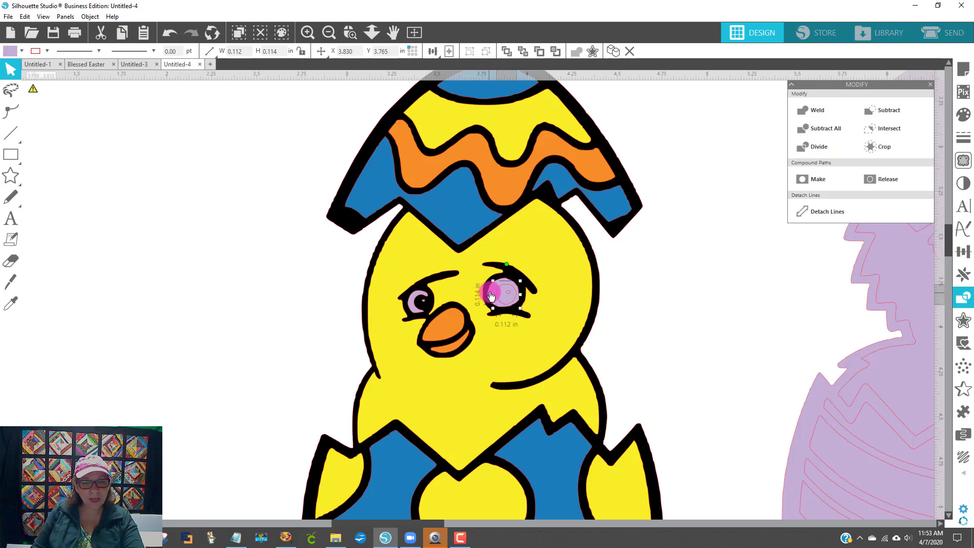
pyautogui.click(888, 109)
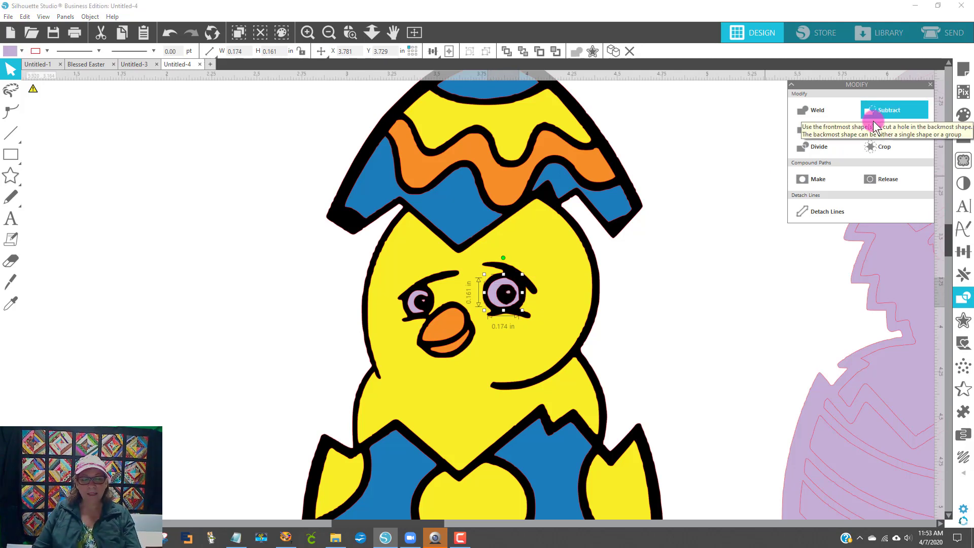
# Step: Fill the purple pieces of both of the round chick's eyes with white
pyautogui.click(497, 299)
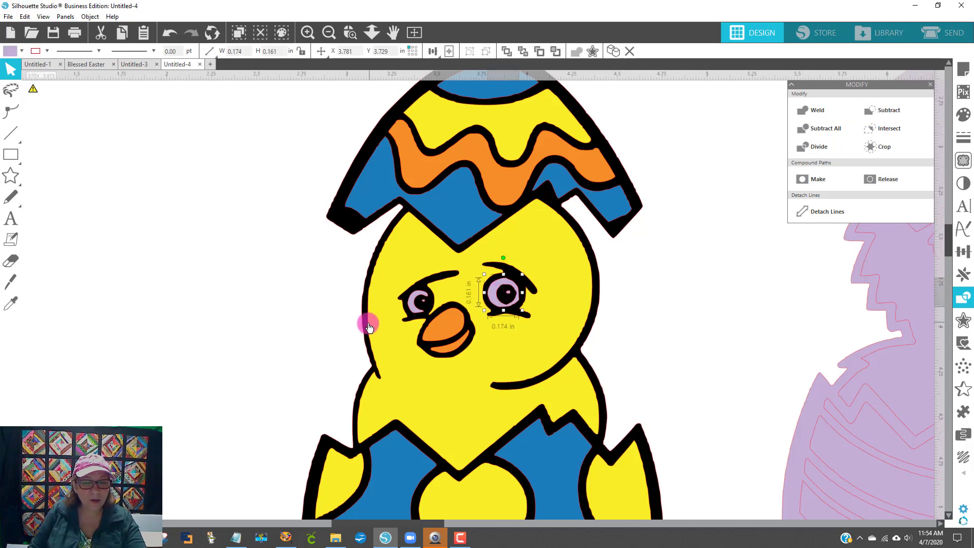
pyautogui.keyDown('shift'); pyautogui.click(410, 311); pyautogui.keyUp('shift')
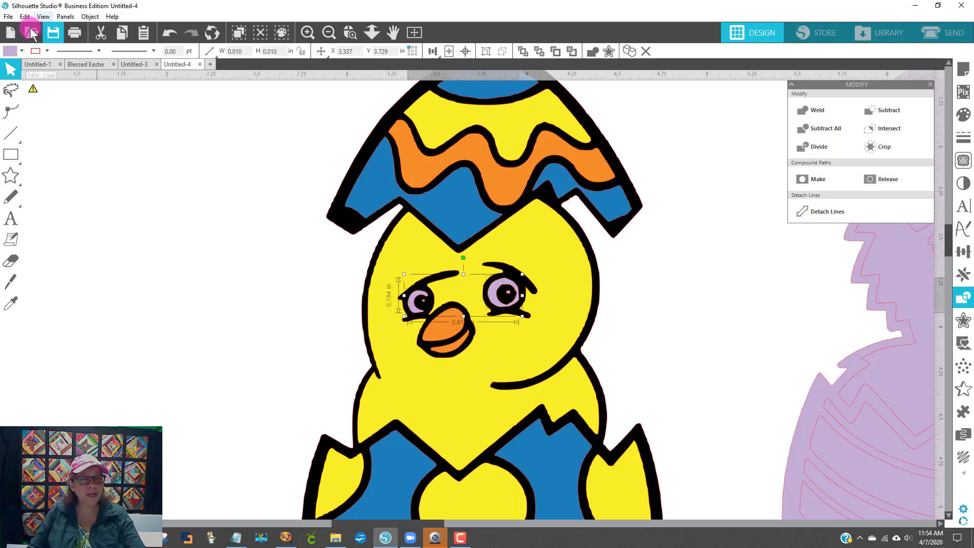
pyautogui.click(12, 50)
pyautogui.click(56, 66)
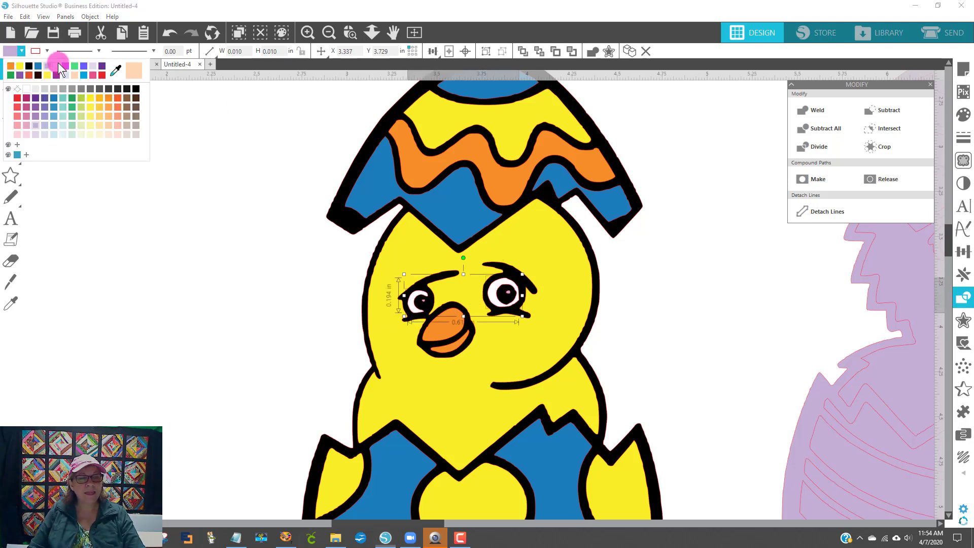
pyautogui.click(700, 301)
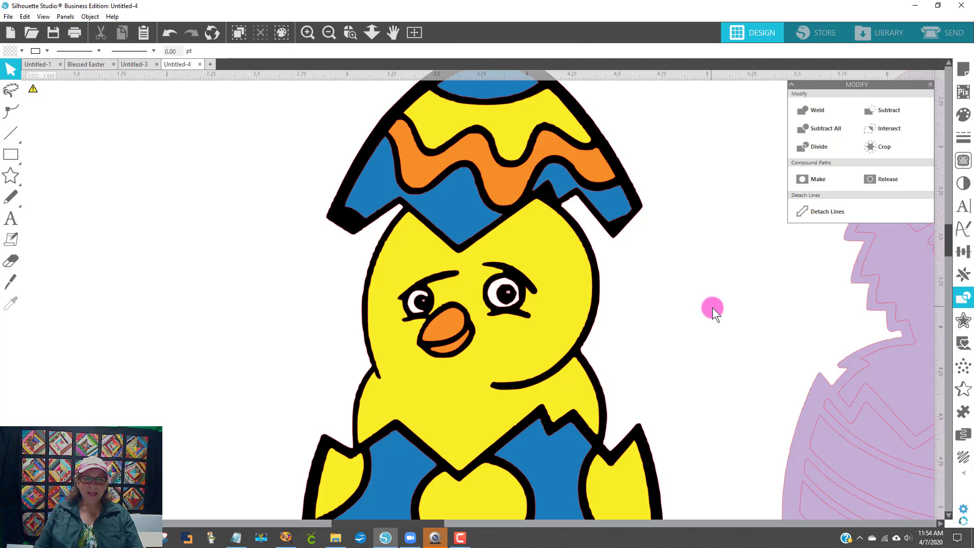
# Step: Draw an upright rectangle about 2.4 by 3.6 in beside the round chick egg
pyautogui.click(333, 31)
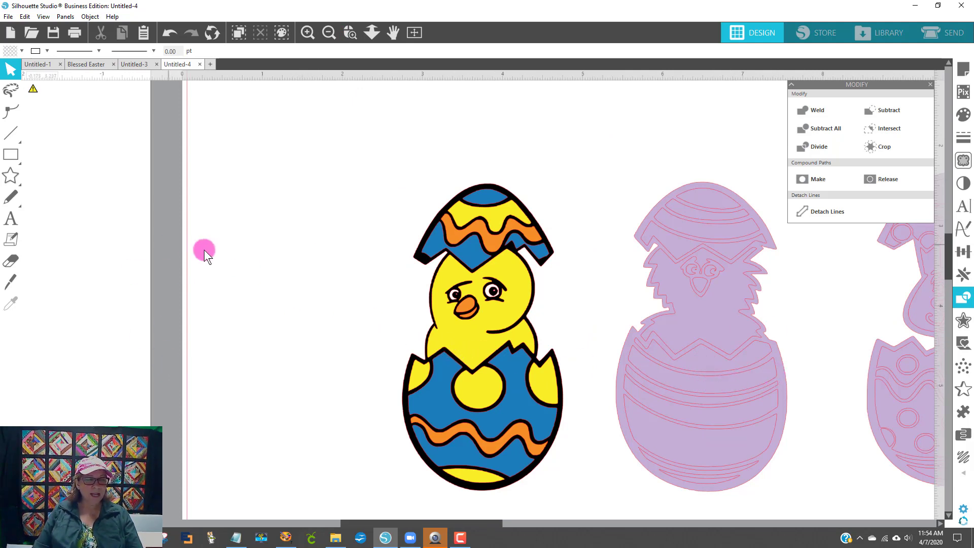
pyautogui.click(19, 162)
pyautogui.moveTo(214, 150); pyautogui.dragTo(407, 438)
pyautogui.click(361, 399)
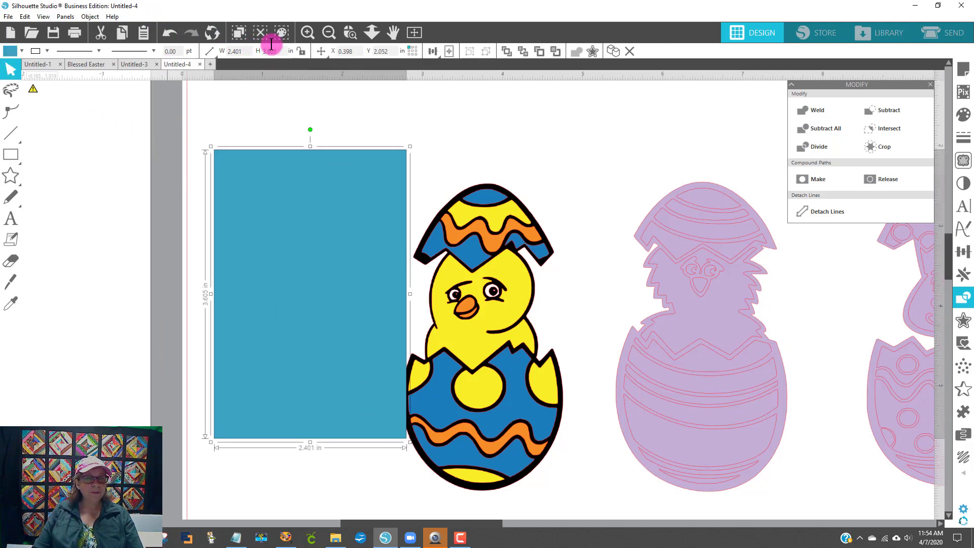
# Step: Set the rectangle's size to 3 in wide and 4 in high
pyautogui.moveTo(275, 52); pyautogui.dragTo(256, 51)
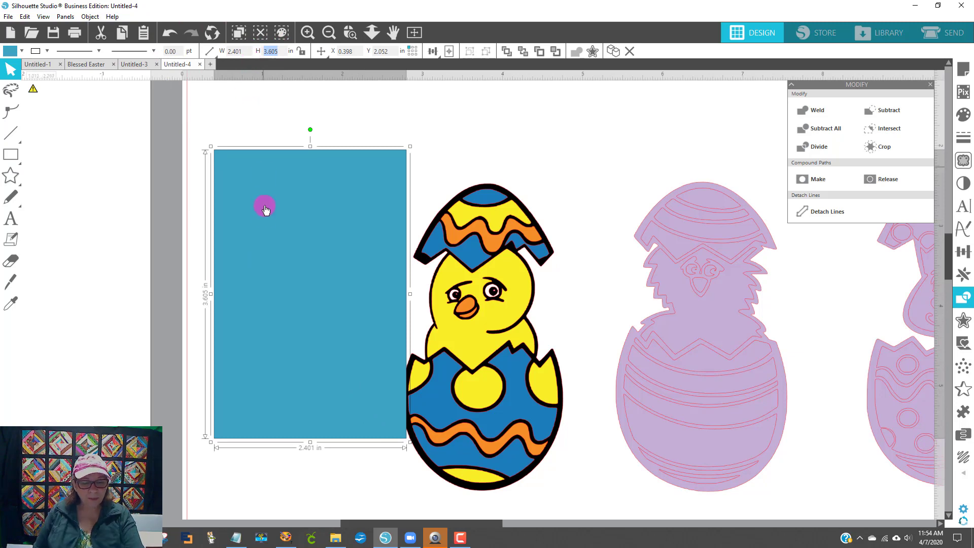
pyautogui.write('4')
pyautogui.press('Return')
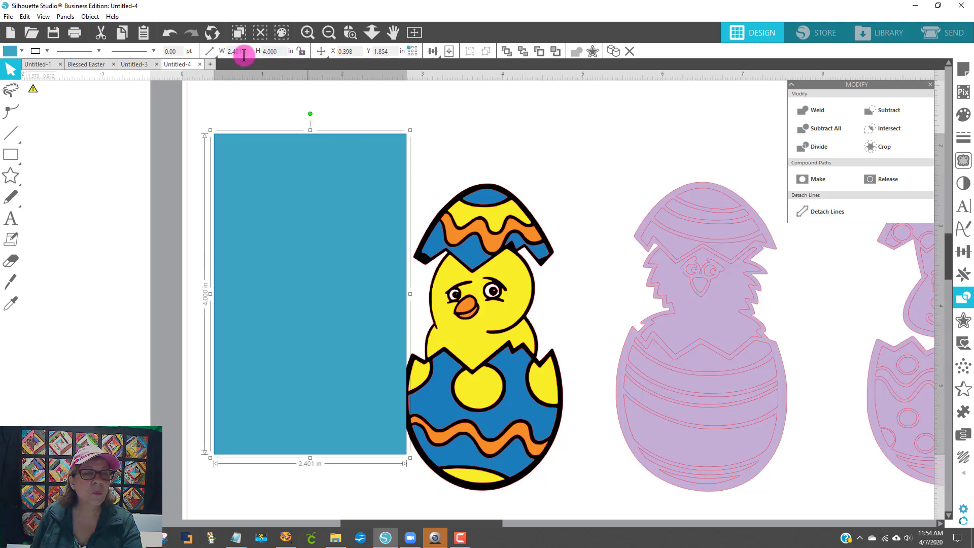
pyautogui.click(210, 51)
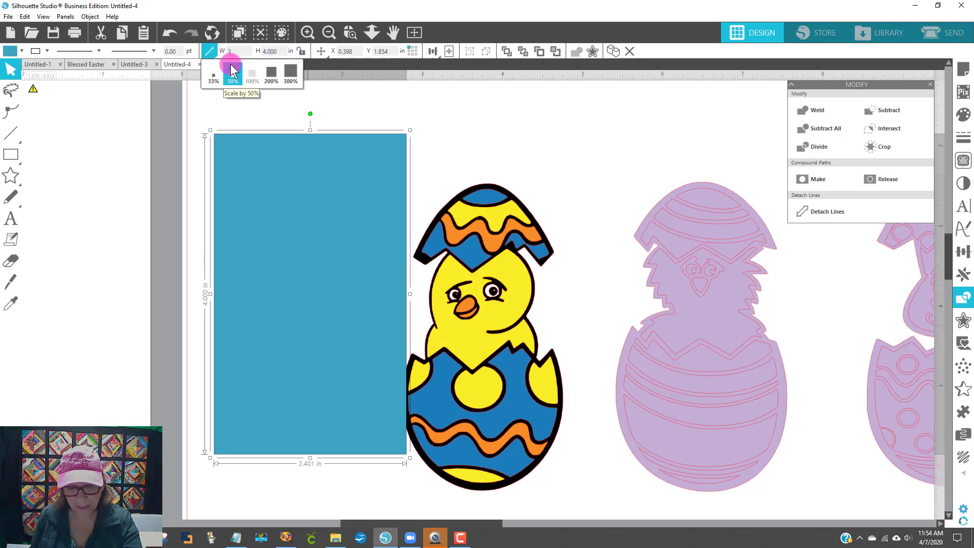
pyautogui.press('Return')
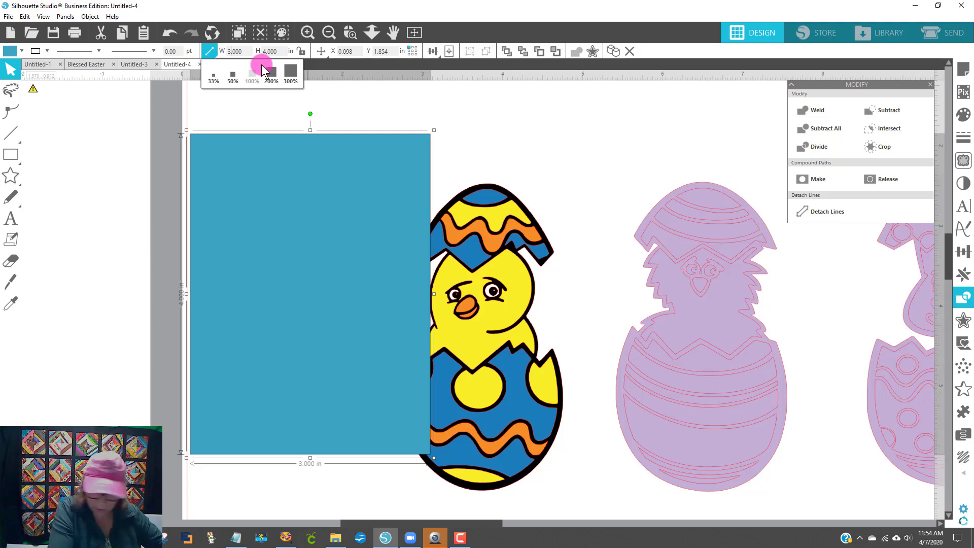
pyautogui.click(263, 70)
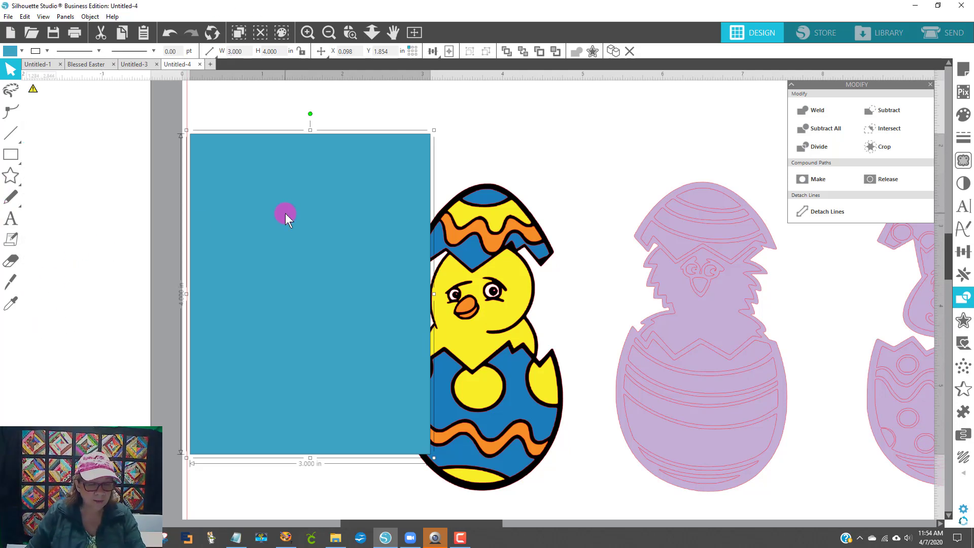
pyautogui.rightClick(246, 233)
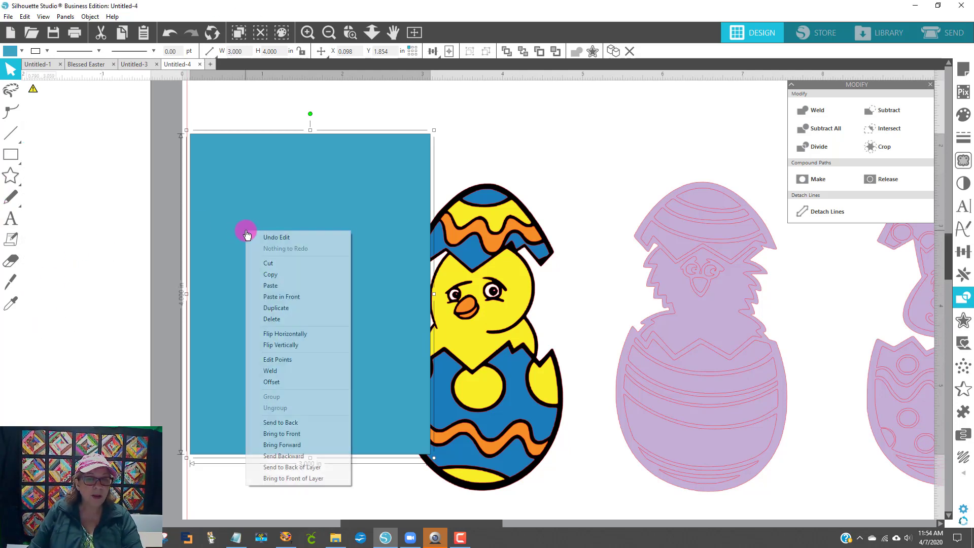
pyautogui.click(276, 307)
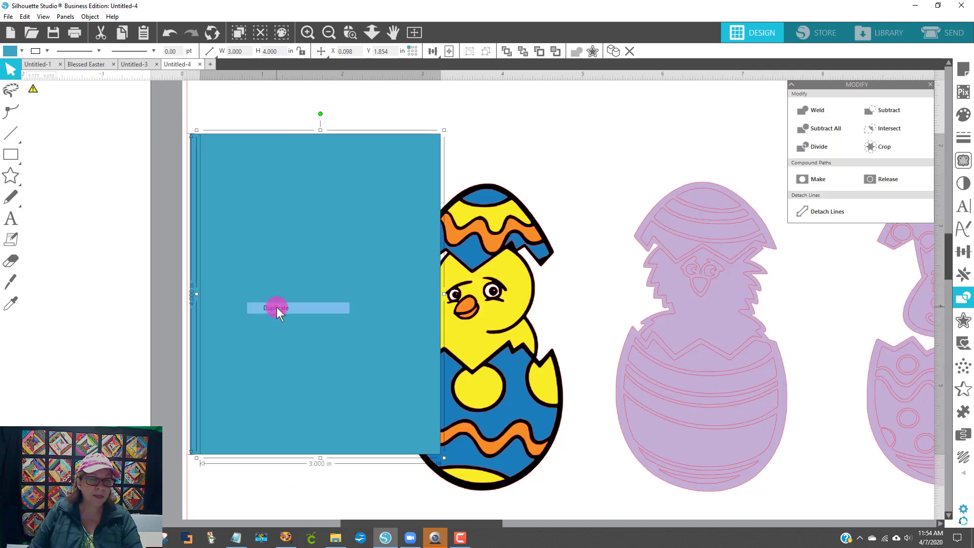
pyautogui.rightClick(298, 282)
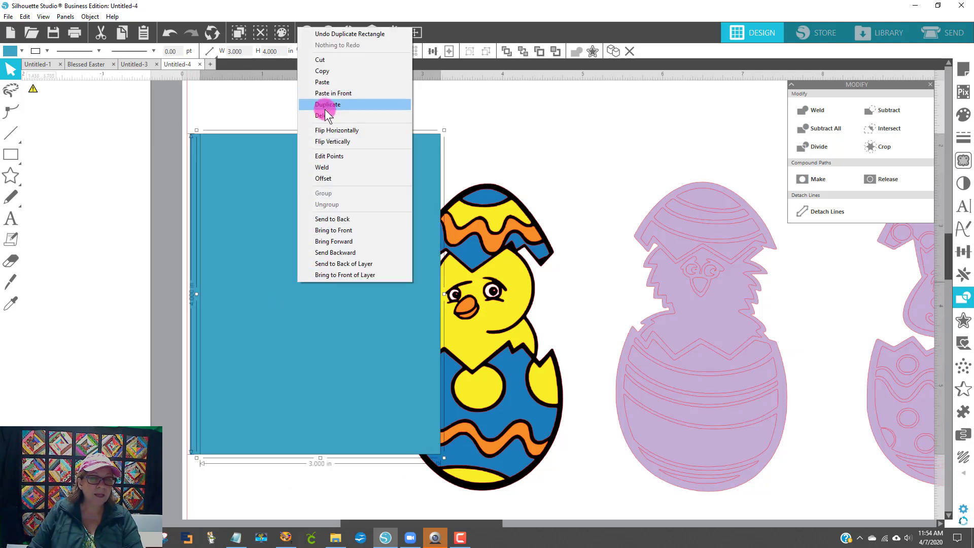
pyautogui.click(238, 257)
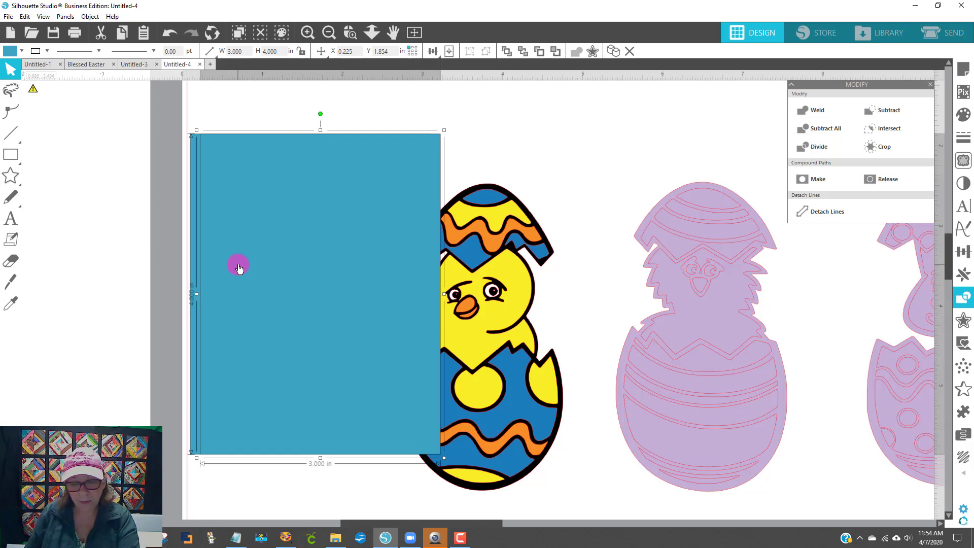
pyautogui.press('Delete')
# Step: Move the rectangle clear of the round chick egg and fill it with white
pyautogui.moveTo(263, 235); pyautogui.dragTo(237, 229)
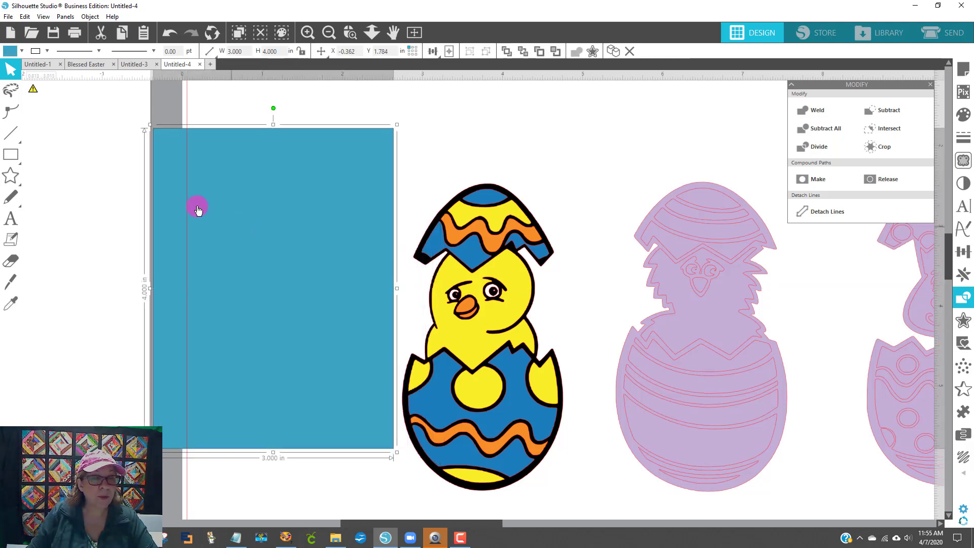
pyautogui.click(10, 52)
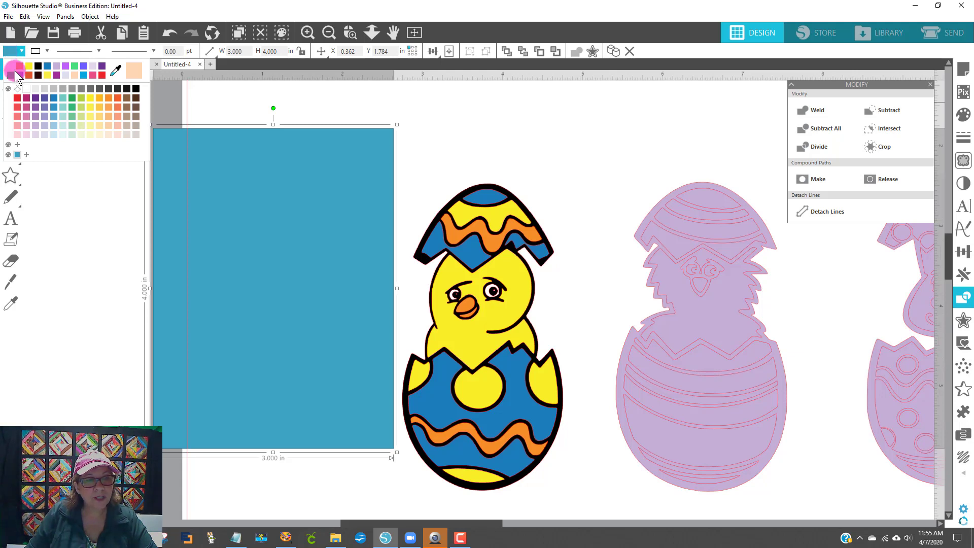
pyautogui.click(12, 66)
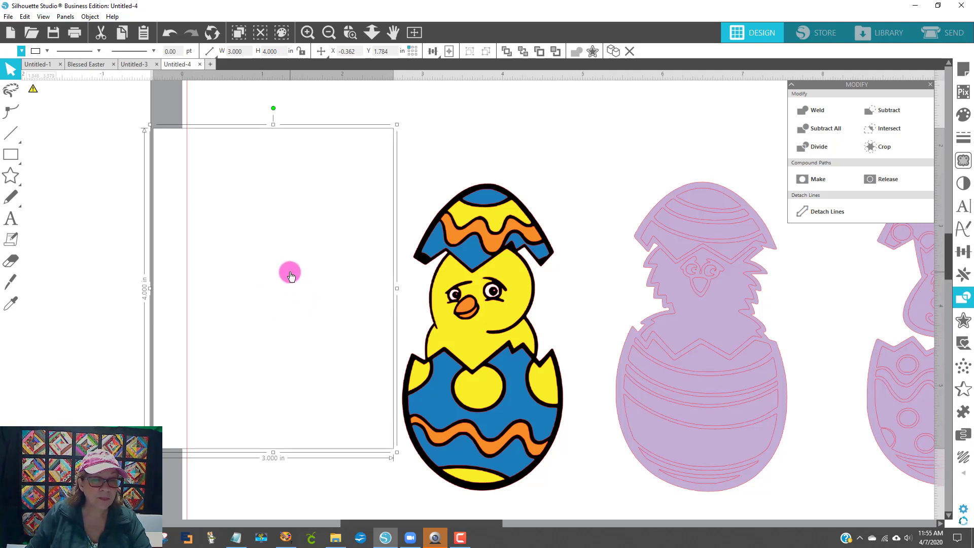
# Step: Spread several copies of the white rectangle beside the artwork, place one over the round chick egg and move the overlapping one aside
pyautogui.moveTo(277, 269); pyautogui.dragTo(126, 274)
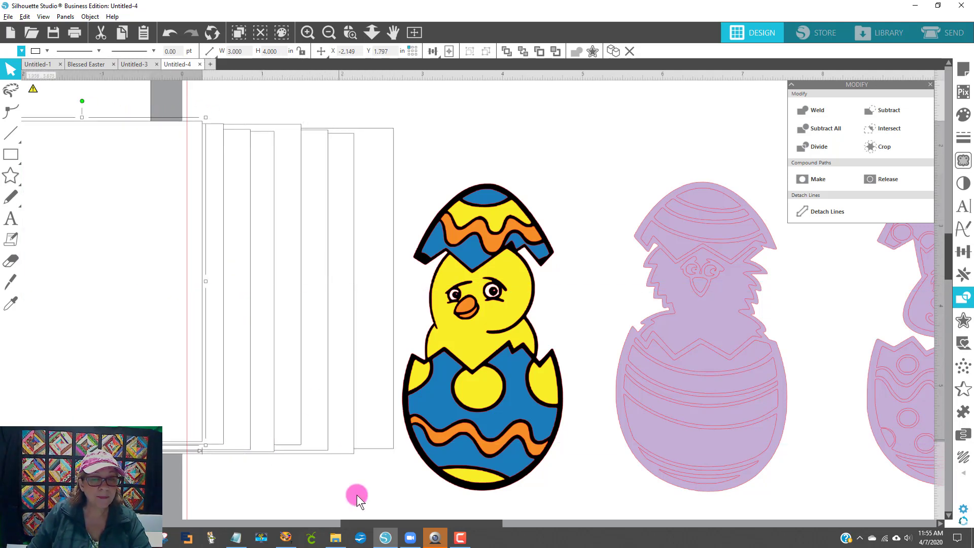
pyautogui.moveTo(342, 310); pyautogui.dragTo(570, 344)
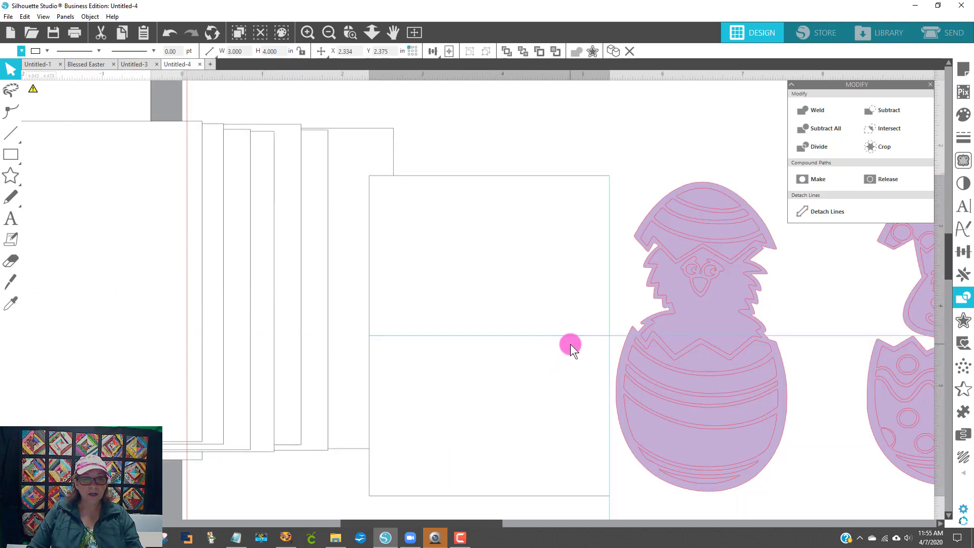
pyautogui.moveTo(374, 167); pyautogui.dragTo(205, 138)
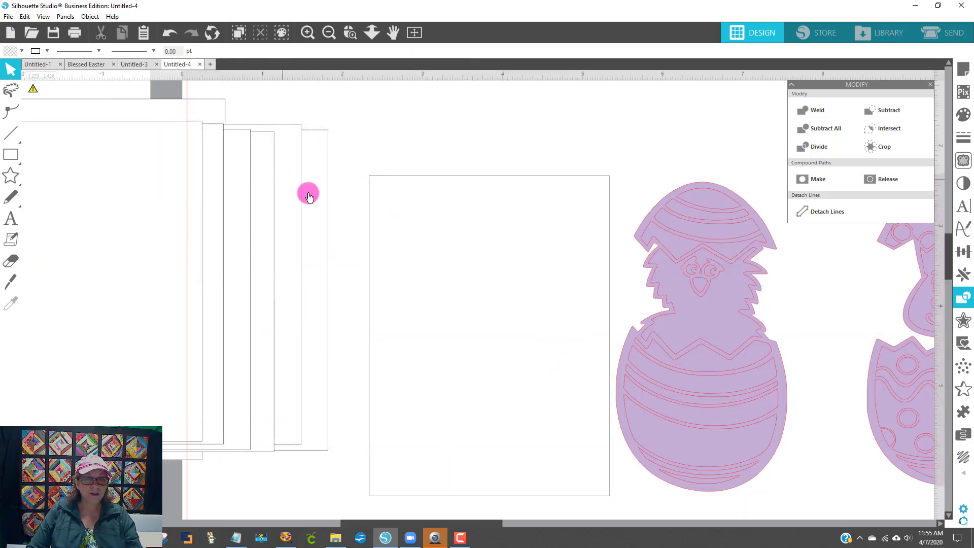
# Step: Send the white rectangle behind the round chick egg and try to centre the egg's pieces on it
pyautogui.rightClick(460, 224)
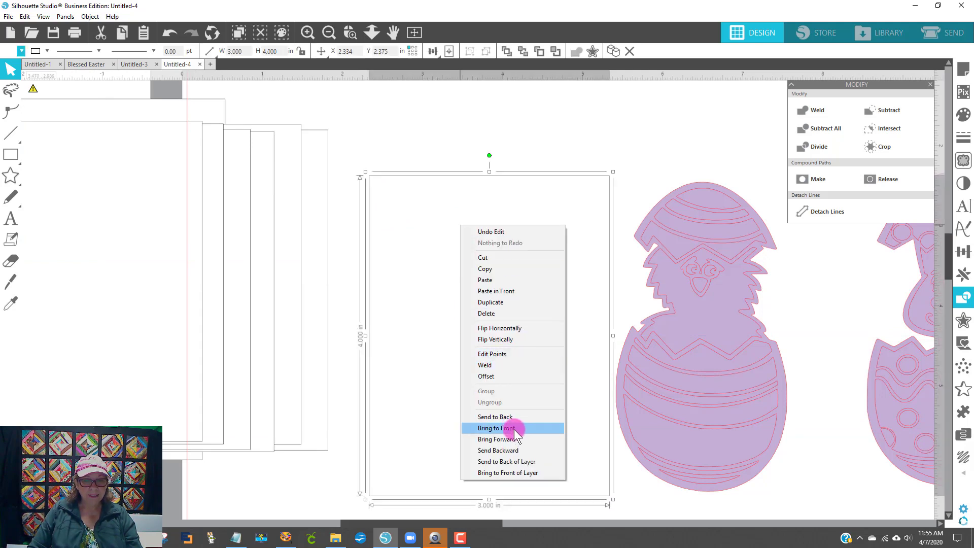
pyautogui.click(512, 416)
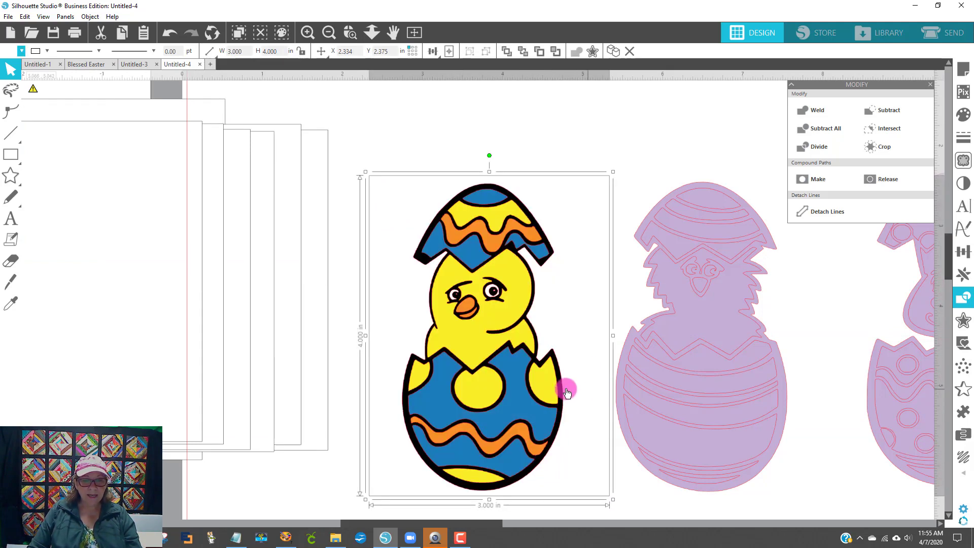
pyautogui.moveTo(388, 122); pyautogui.dragTo(510, 388)
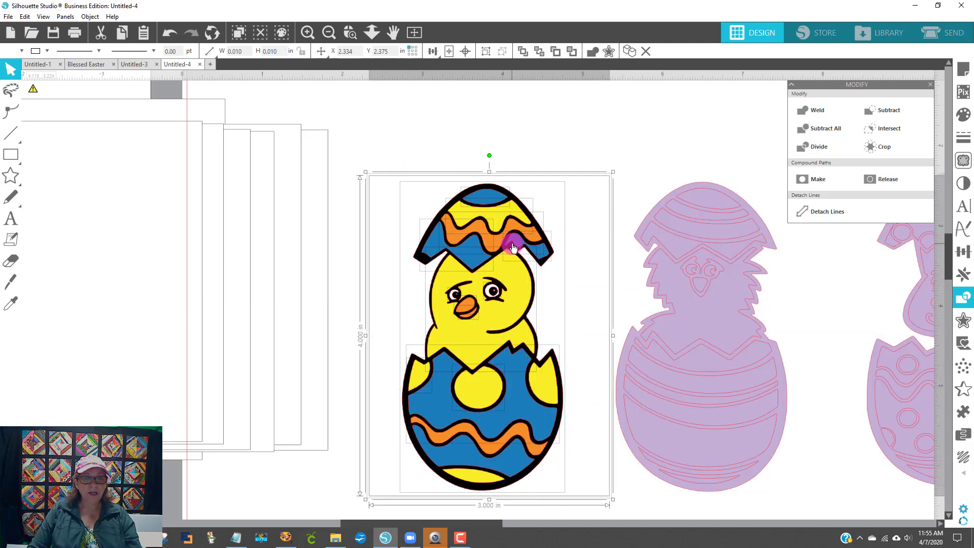
pyautogui.click(464, 50)
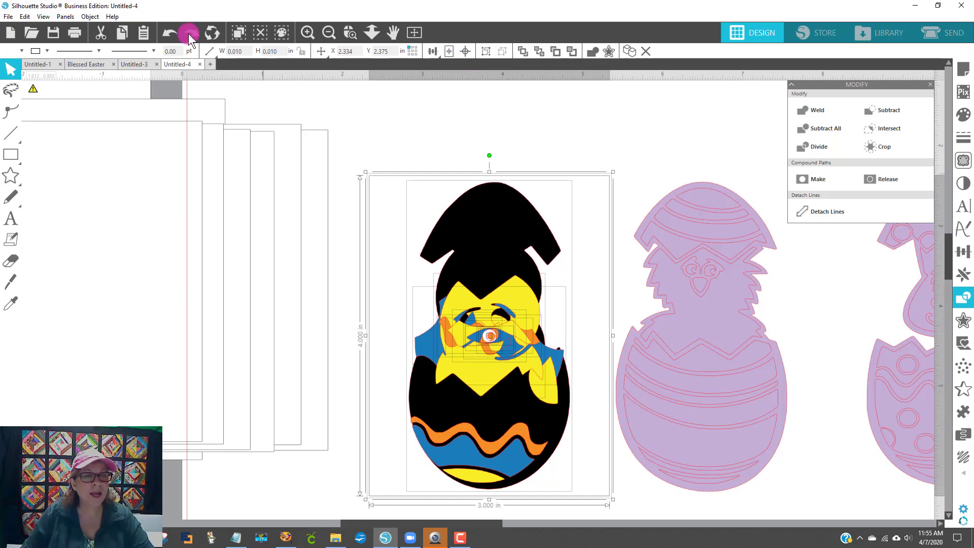
# Step: Undo the centring and the stray move of the chick egg's pieces
pyautogui.click(169, 32)
pyautogui.moveTo(591, 225); pyautogui.dragTo(553, 212)
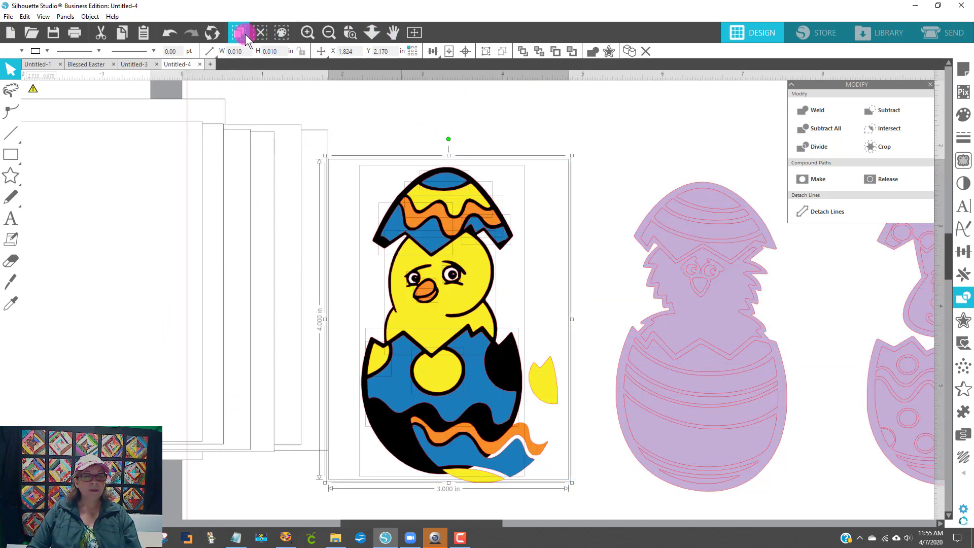
pyautogui.click(170, 33)
pyautogui.click(169, 33)
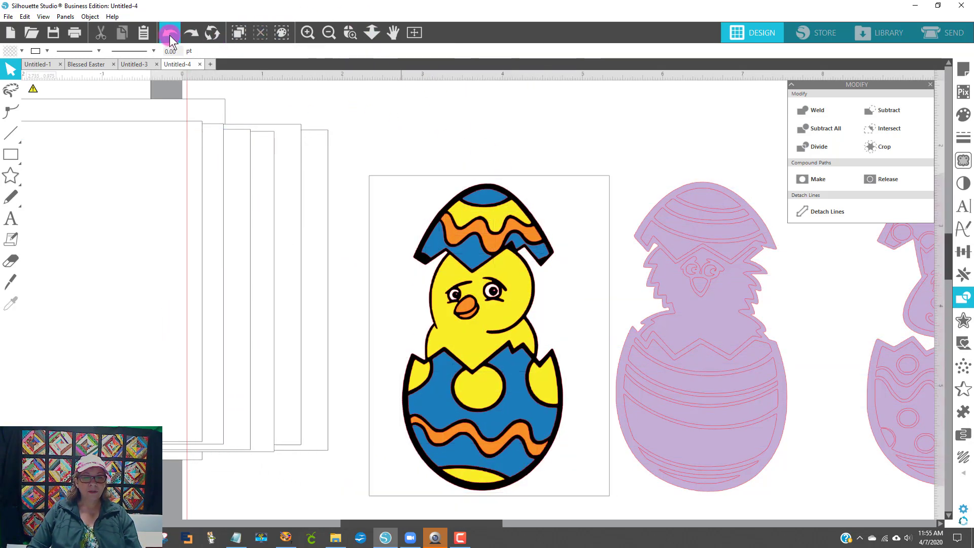
# Step: Move the white rectangle aside with the other copies and group all pieces of the round chick egg
pyautogui.moveTo(413, 189); pyautogui.dragTo(153, 178)
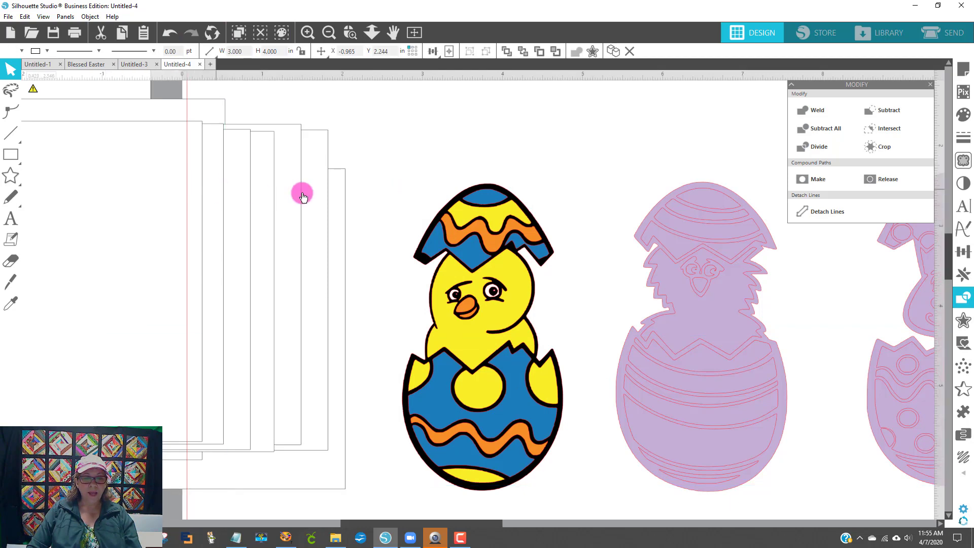
pyautogui.moveTo(376, 141); pyautogui.dragTo(574, 513)
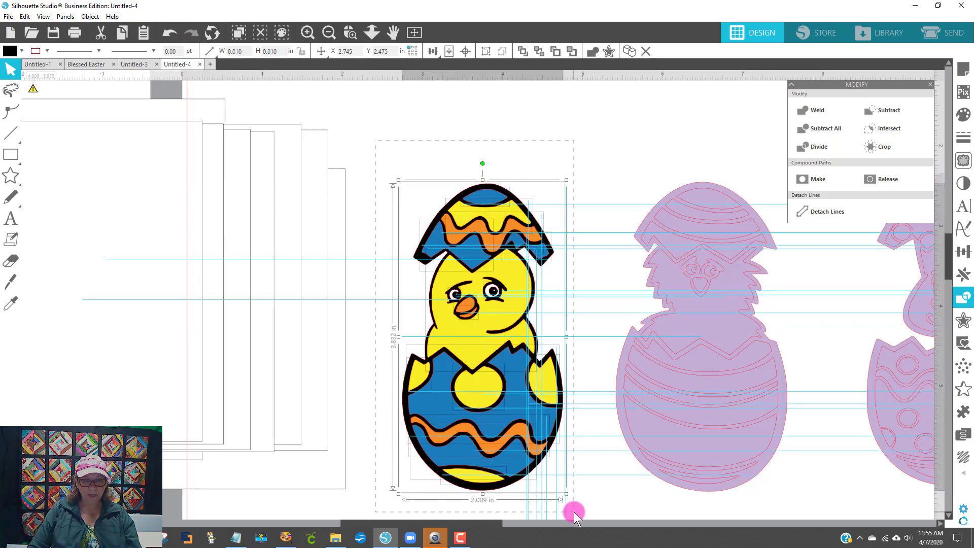
pyautogui.rightClick(486, 234)
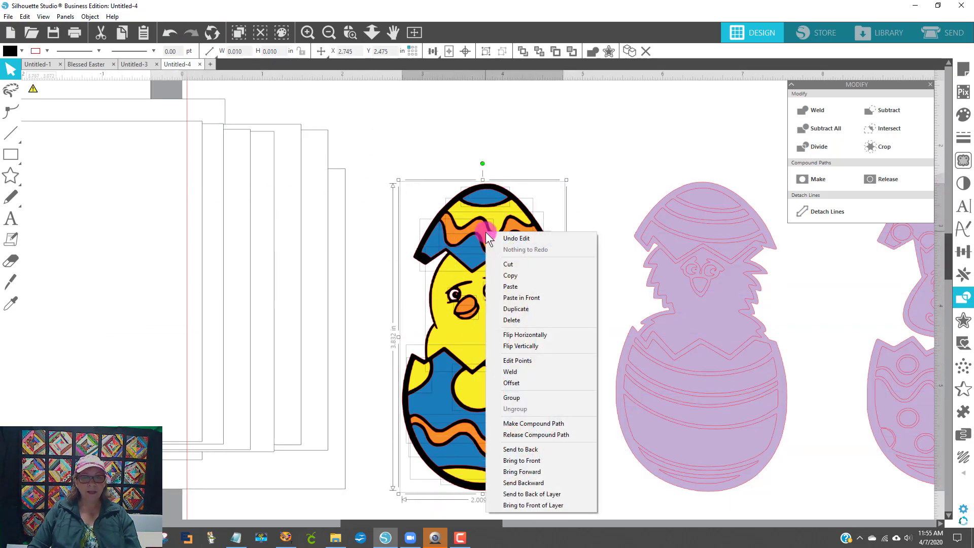
pyautogui.click(512, 397)
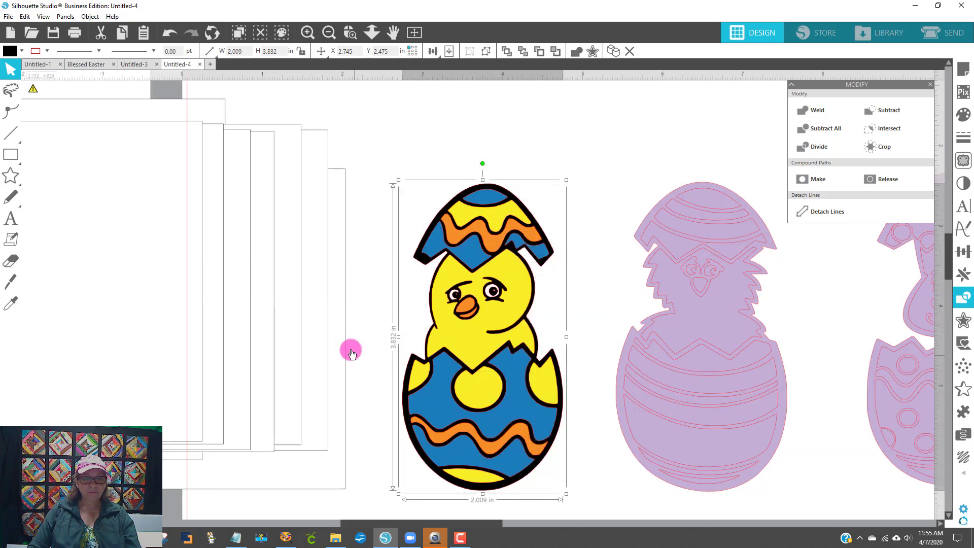
# Step: Place a white rectangle over the grouped chick egg and send it to the back
pyautogui.hotkey('ctrl', 'z')
pyautogui.hotkey('ctrl', 'z')
pyautogui.hotkey('ctrl', 'z')
pyautogui.hotkey('ctrl', 'z')
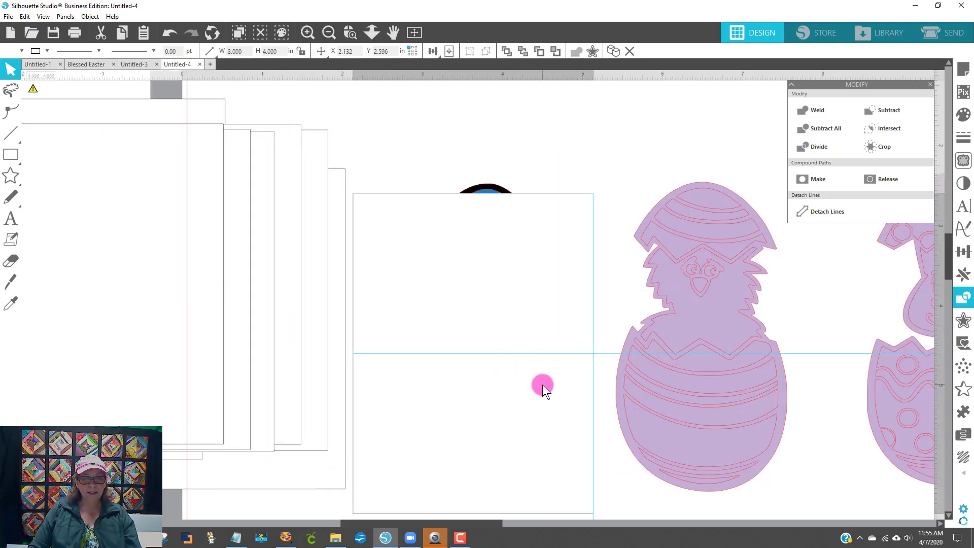
pyautogui.rightClick(533, 372)
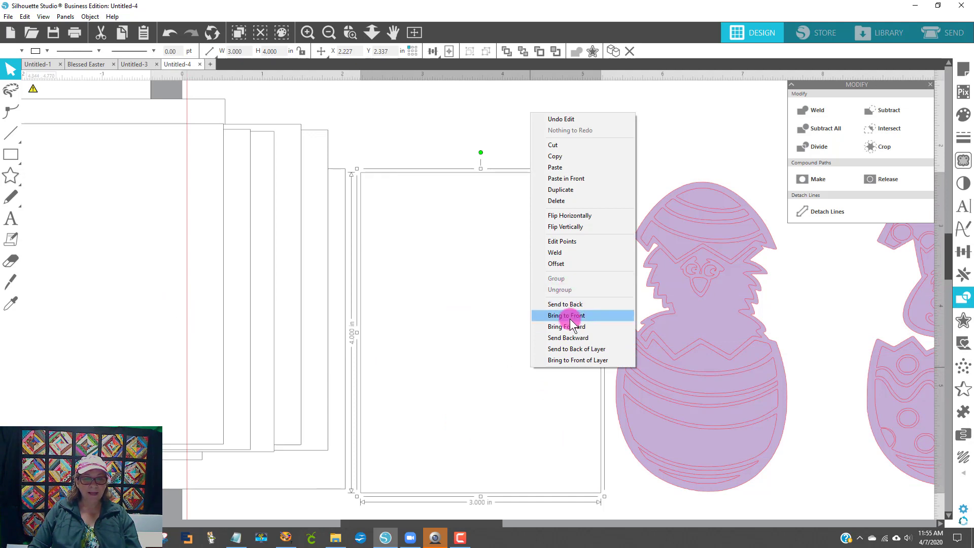
pyautogui.click(565, 305)
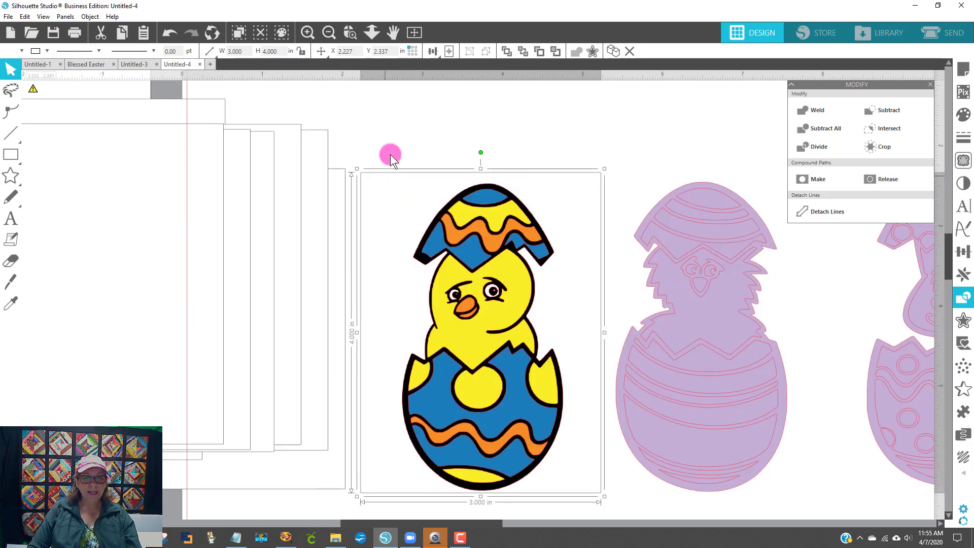
# Step: Centre the chick egg and its white rectangle on each other and group the two
pyautogui.moveTo(470, 172); pyautogui.dragTo(467, 50)
pyautogui.click(522, 121)
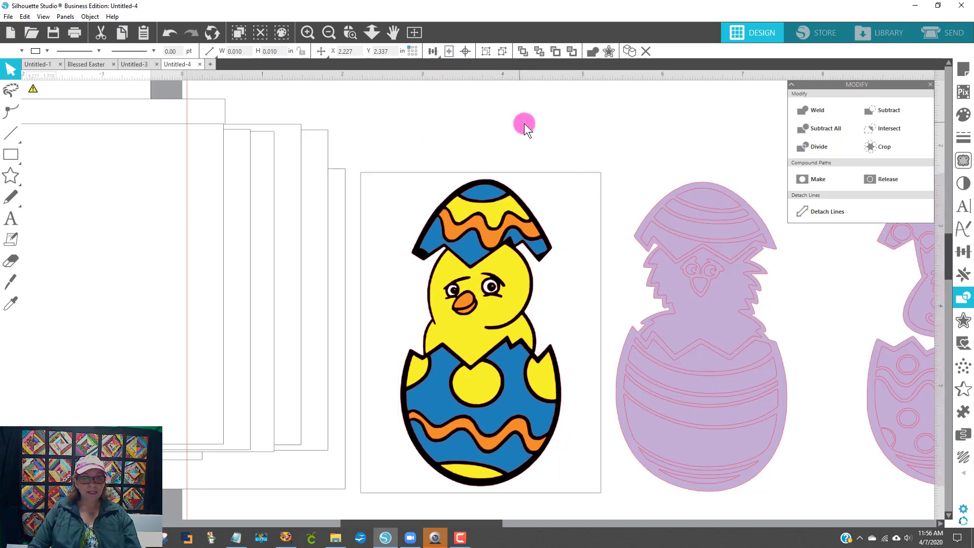
pyautogui.click(493, 315)
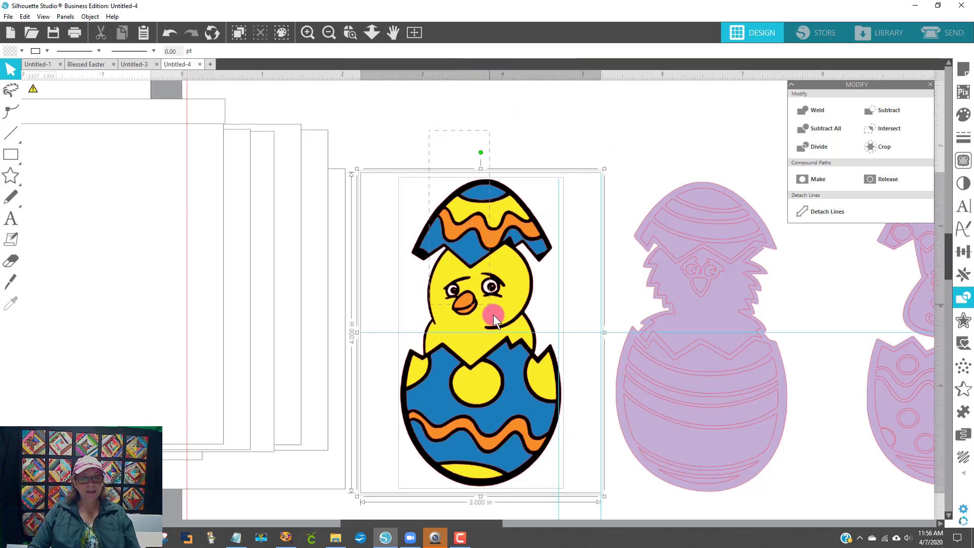
pyautogui.rightClick(493, 323)
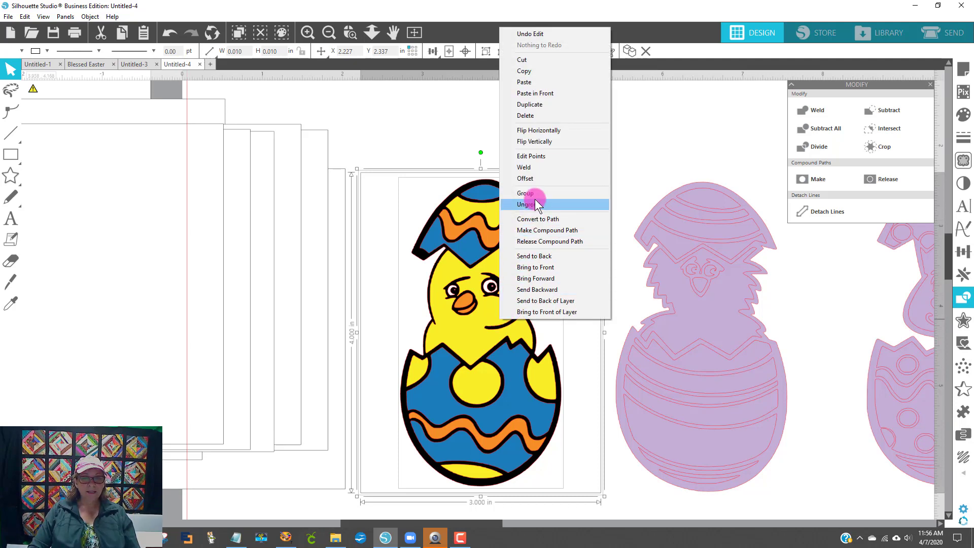
pyautogui.click(562, 202)
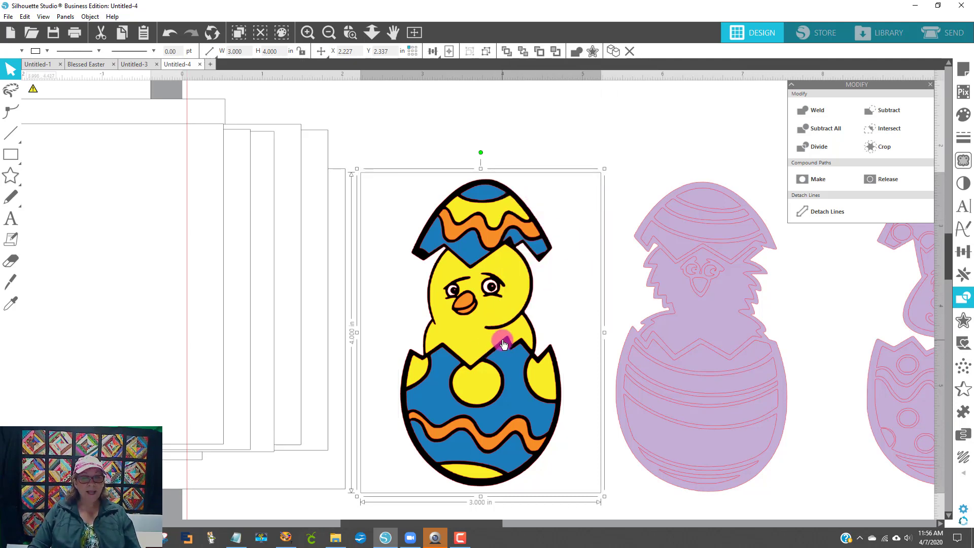
# Step: Set the line colour of the rectangle around the chick egg to light grey
pyautogui.click(505, 144)
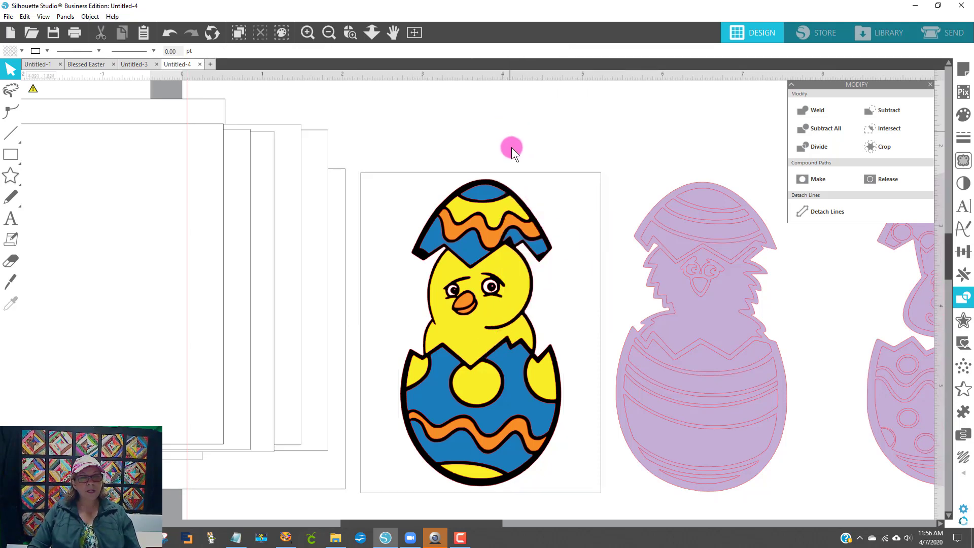
pyautogui.click(505, 174)
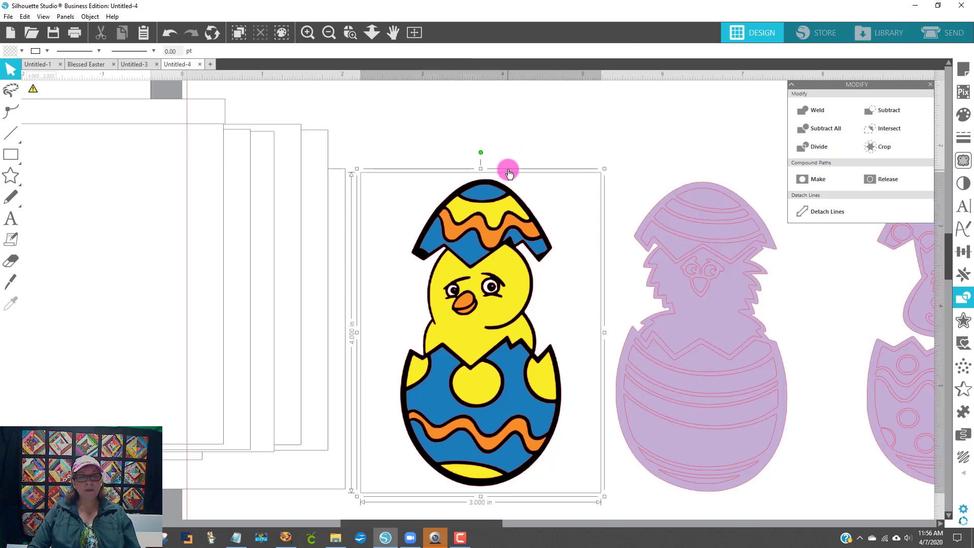
pyautogui.click(40, 51)
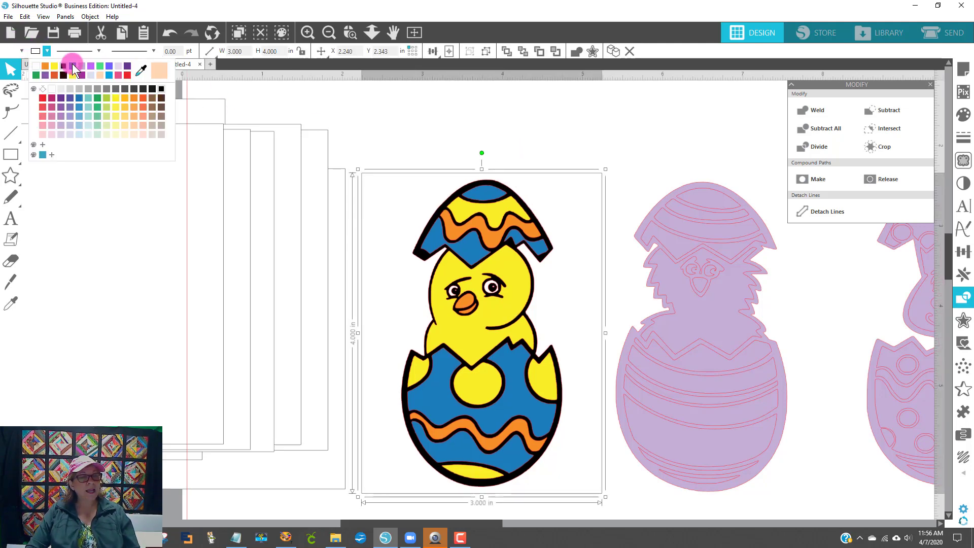
pyautogui.click(78, 89)
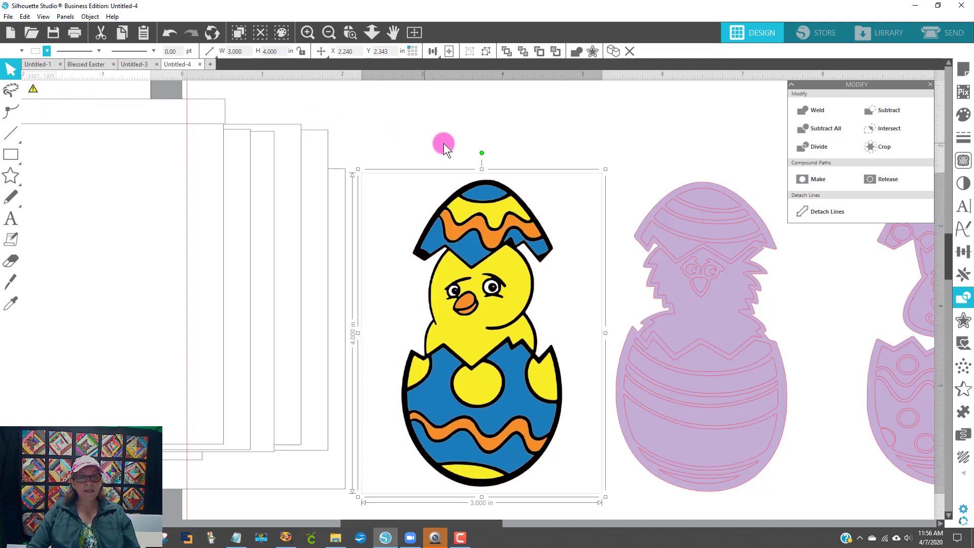
pyautogui.click(36, 51)
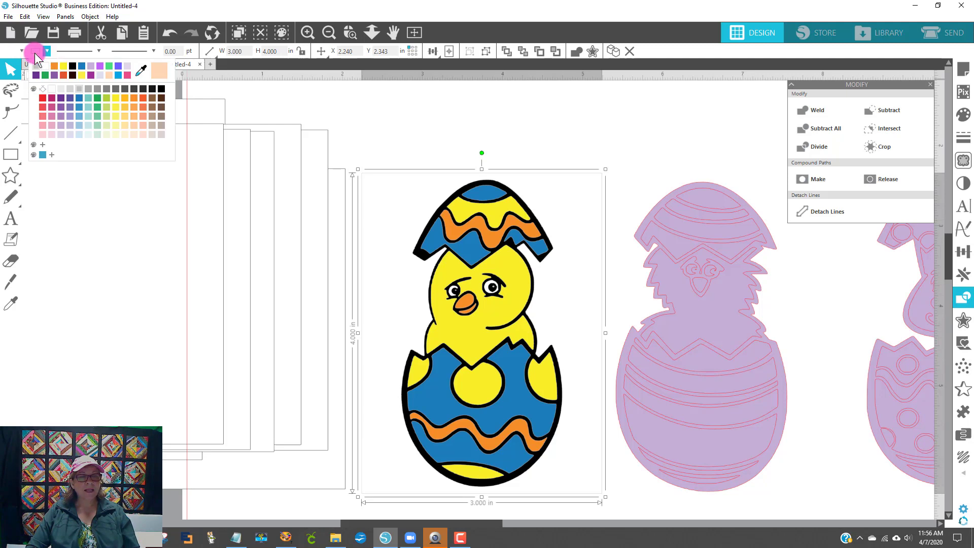
pyautogui.click(440, 153)
# Step: Move the chick egg with its rectangle off the page, beside the original artwork
pyautogui.click(461, 184)
pyautogui.moveTo(509, 271); pyautogui.dragTo(524, 228)
pyautogui.moveTo(553, 286); pyautogui.dragTo(6, 541)
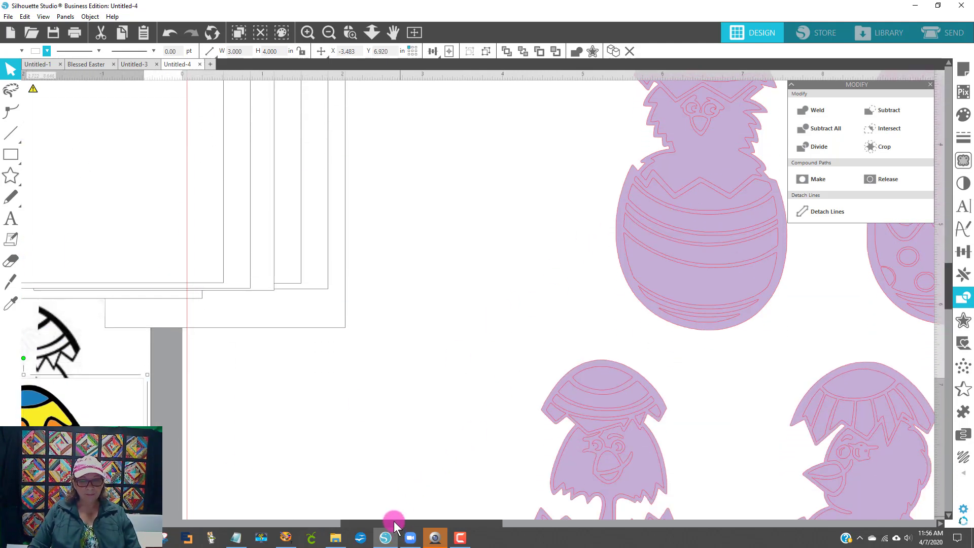
# Step: Fill the bunny egg's top cap, the wavy band on its lower shell and its bottom section with blue
pyautogui.hscroll(6, 394, 523)
pyautogui.scroll(2, 789, 344)
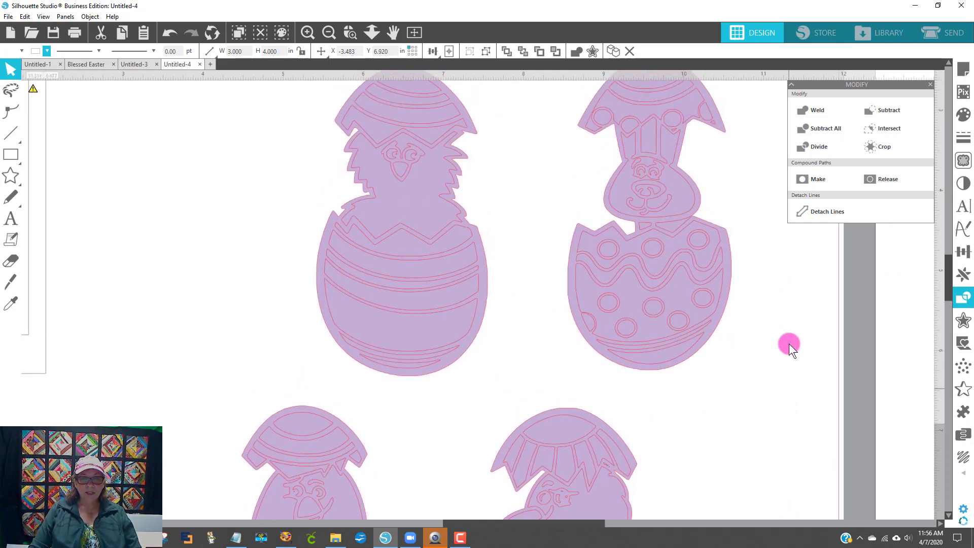
pyautogui.scroll(1, 789, 343)
pyautogui.scroll(1, 801, 354)
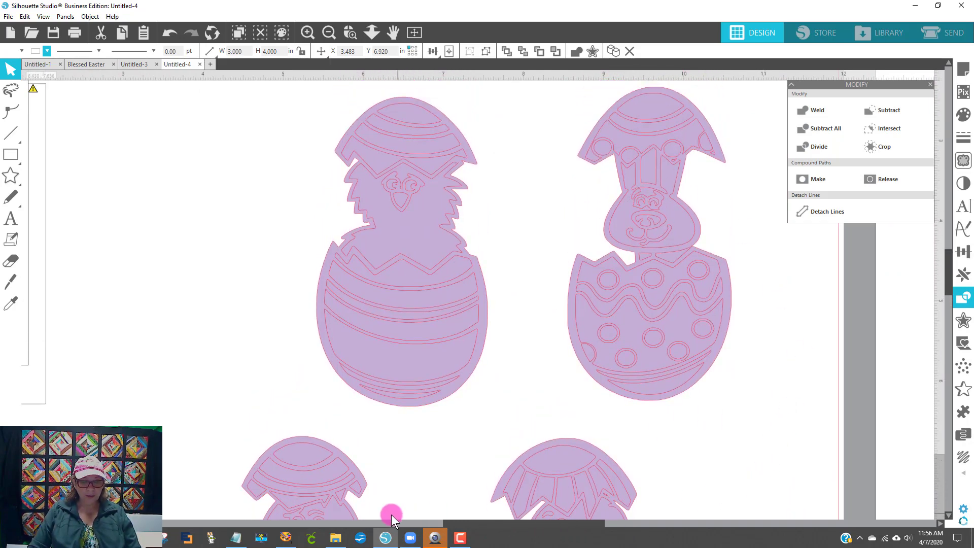
pyautogui.click(380, 525)
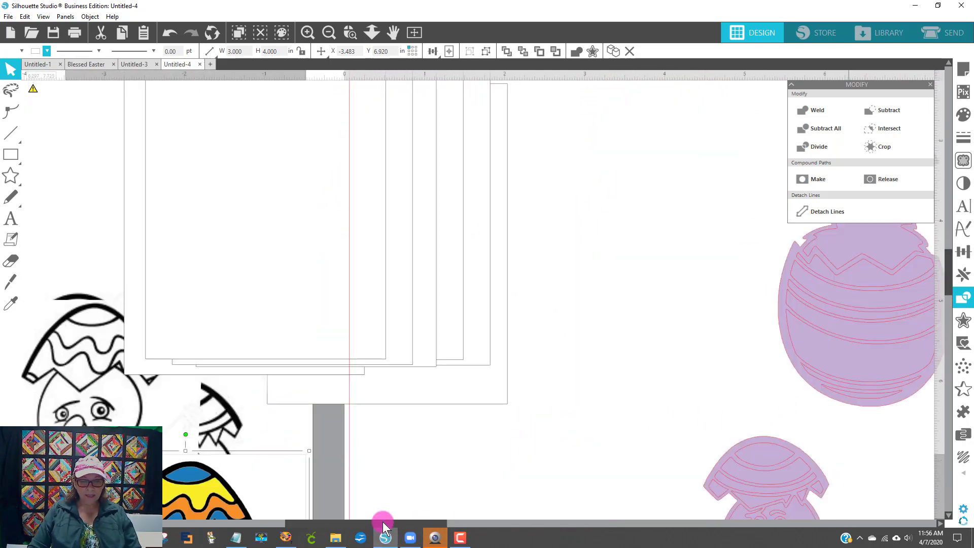
pyautogui.moveTo(416, 533); pyautogui.dragTo(649, 486)
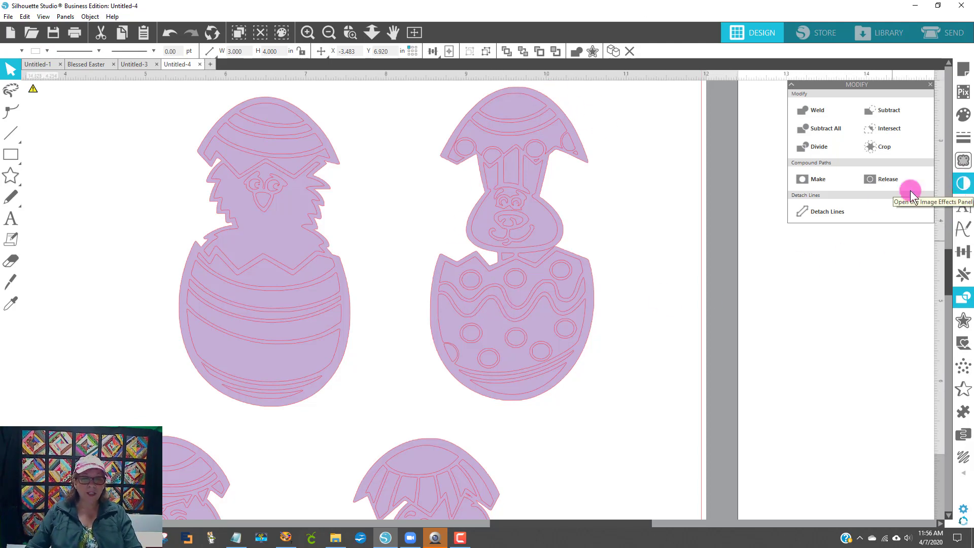
pyautogui.click(505, 109)
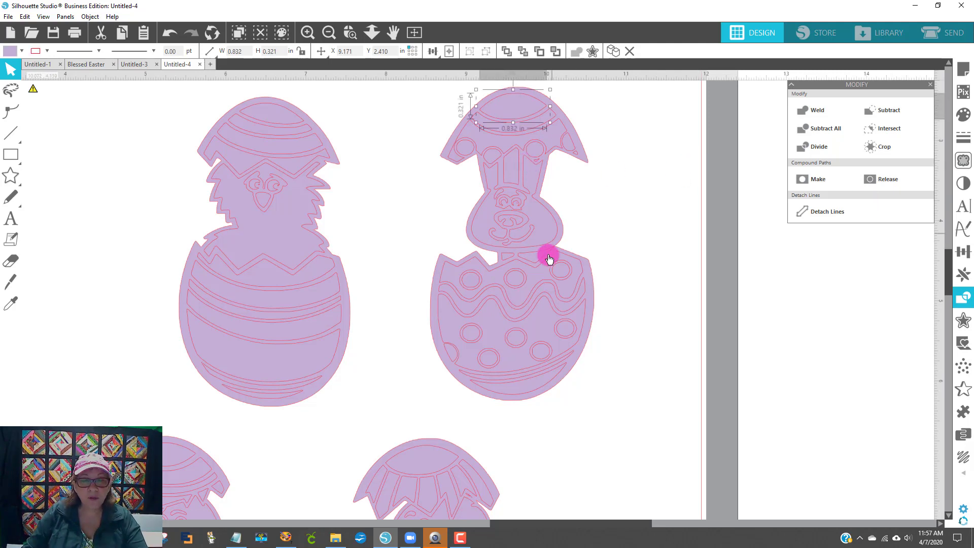
pyautogui.keyDown('shift'); pyautogui.click(513, 318); pyautogui.keyUp('shift')
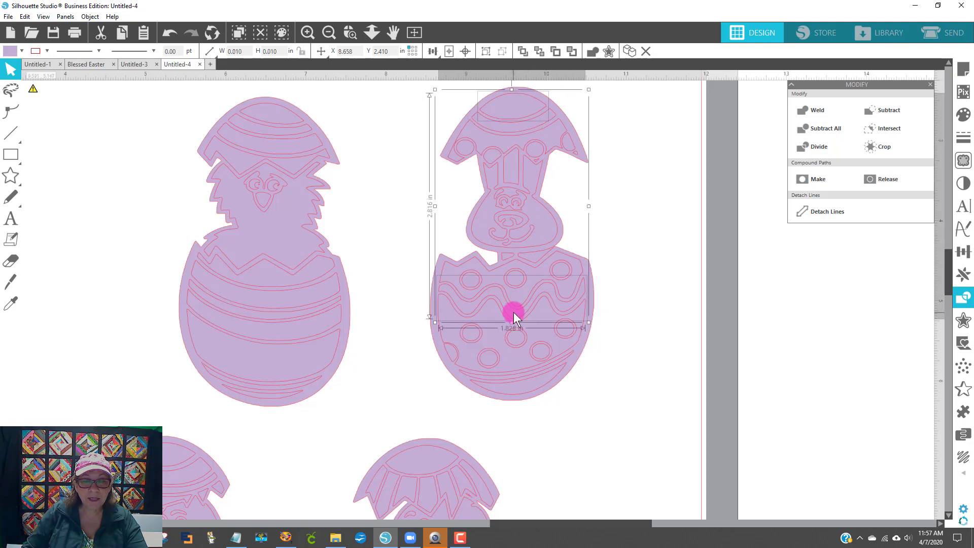
pyautogui.keyDown('shift'); pyautogui.click(522, 385); pyautogui.keyUp('shift')
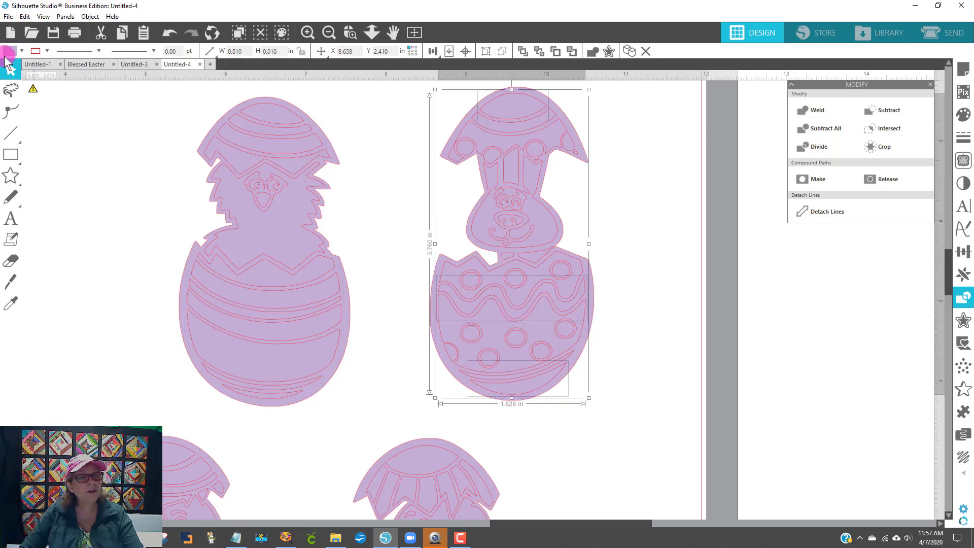
pyautogui.click(22, 50)
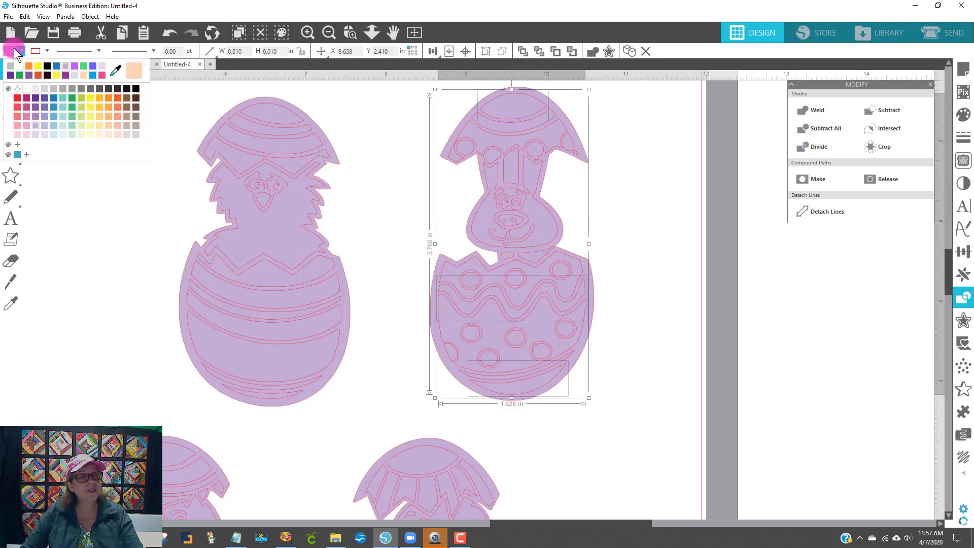
pyautogui.click(57, 65)
pyautogui.click(667, 186)
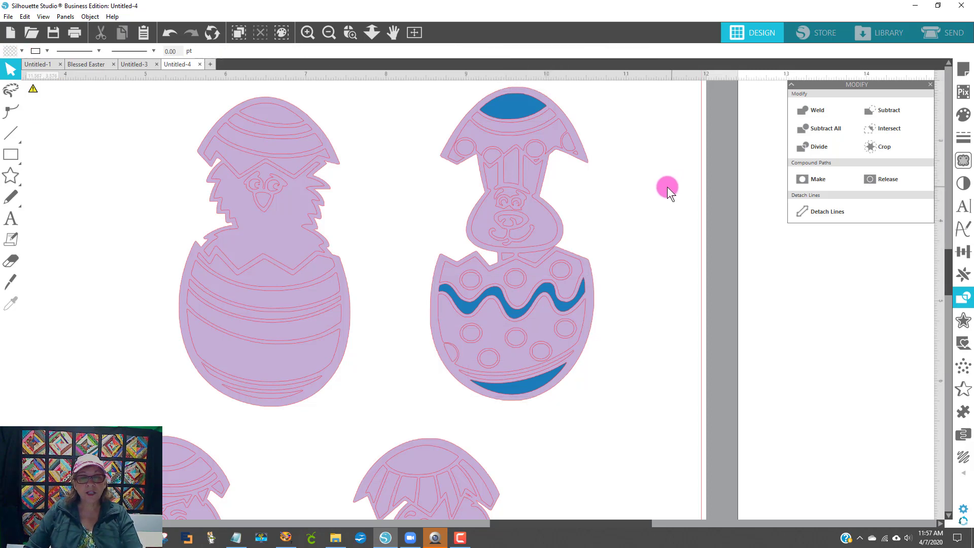
# Step: Fill the curved band on the bunny egg's top shell and the dots below the wavy band with orange
pyautogui.click(513, 129)
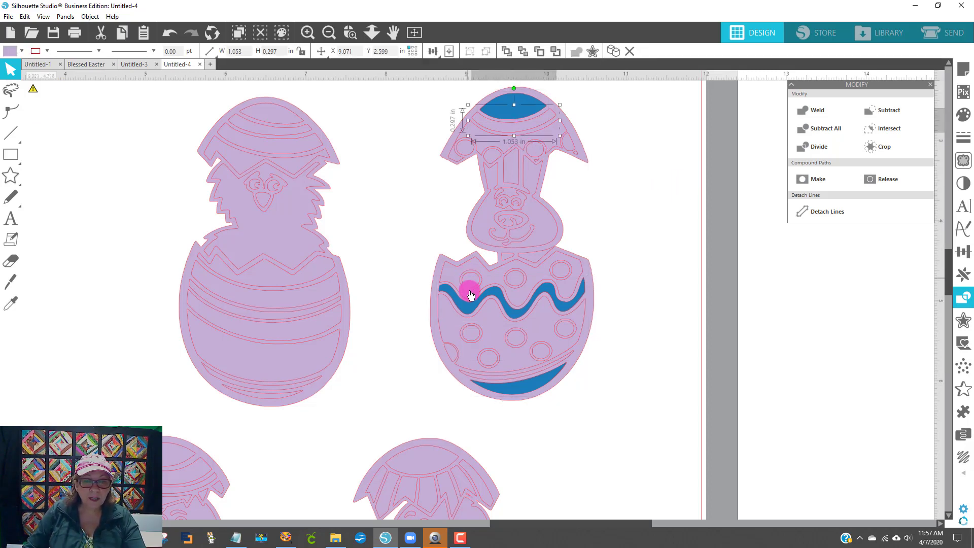
pyautogui.keyDown('shift'); pyautogui.click(470, 336); pyautogui.keyUp('shift')
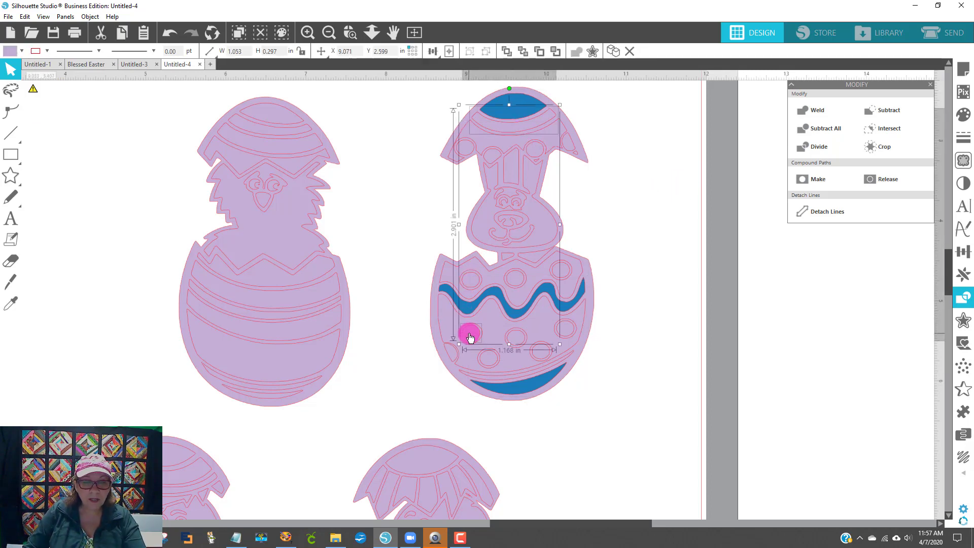
pyautogui.keyDown('shift'); pyautogui.click(450, 352); pyautogui.keyUp('shift')
pyautogui.keyDown('shift'); pyautogui.click(491, 361); pyautogui.keyUp('shift')
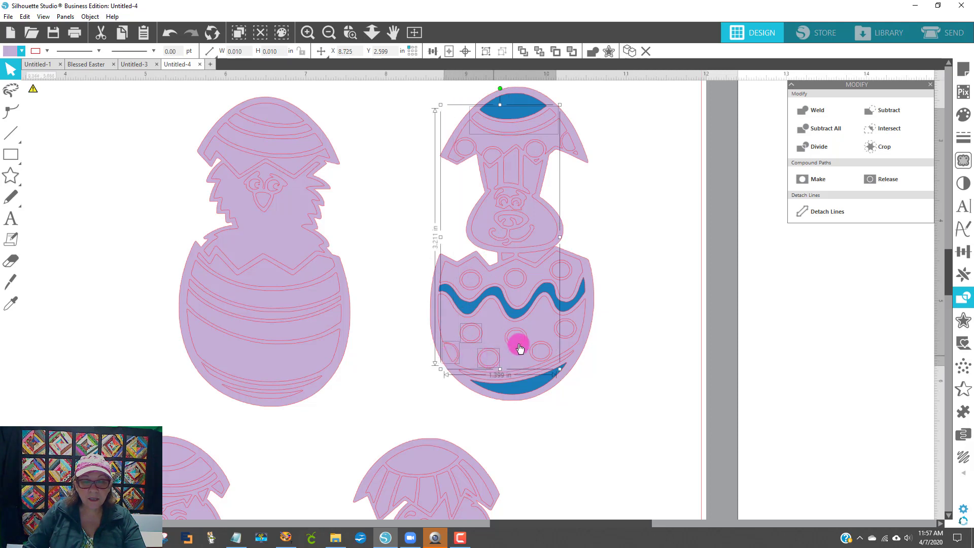
pyautogui.keyDown('shift'); pyautogui.click(568, 327); pyautogui.keyUp('shift')
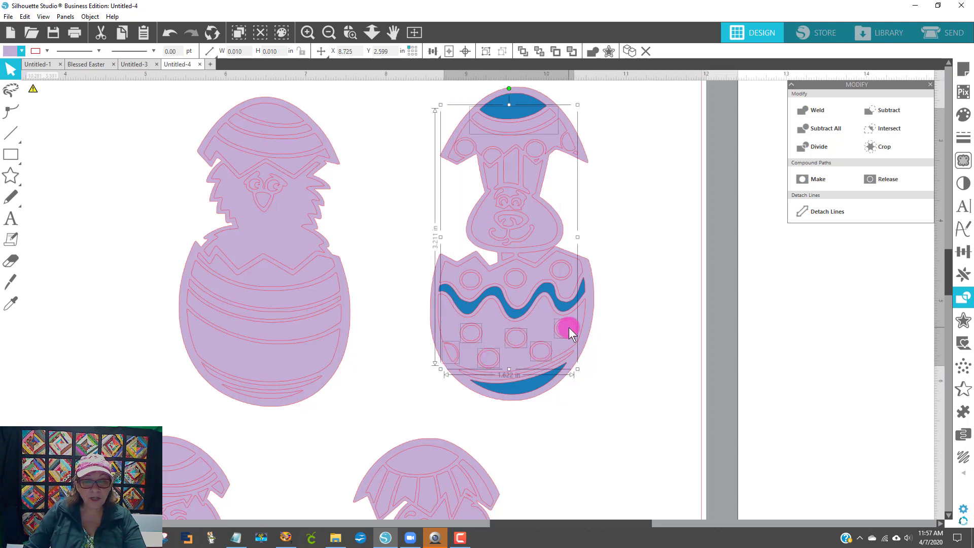
pyautogui.click(21, 51)
pyautogui.click(37, 66)
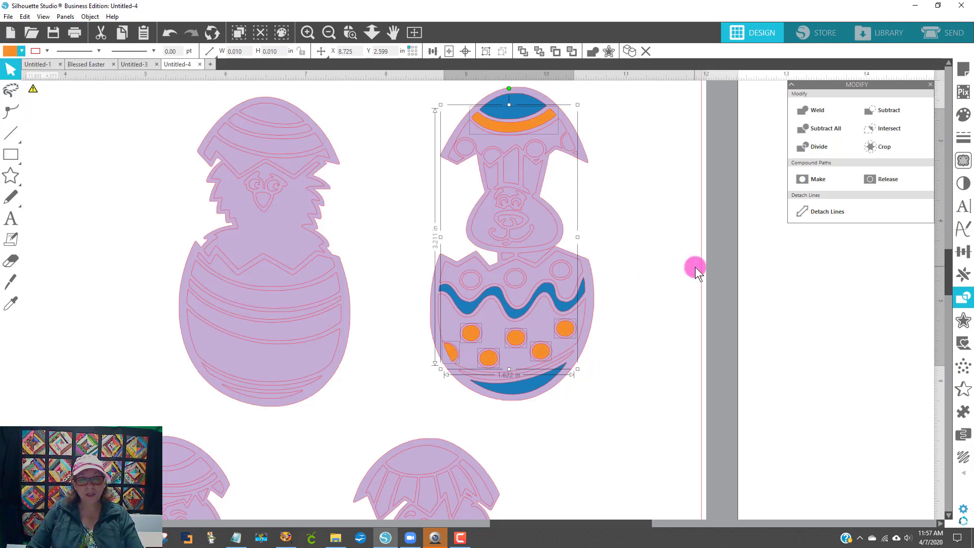
pyautogui.click(646, 277)
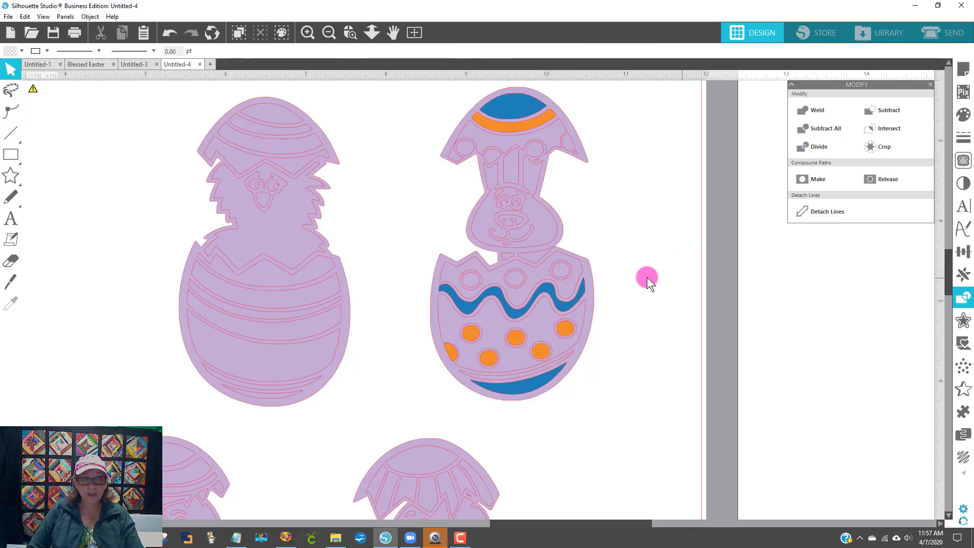
# Step: Fill the dotted section below the wavy band on the bunny egg's lower shell with yellow
pyautogui.click(518, 324)
pyautogui.click(519, 326)
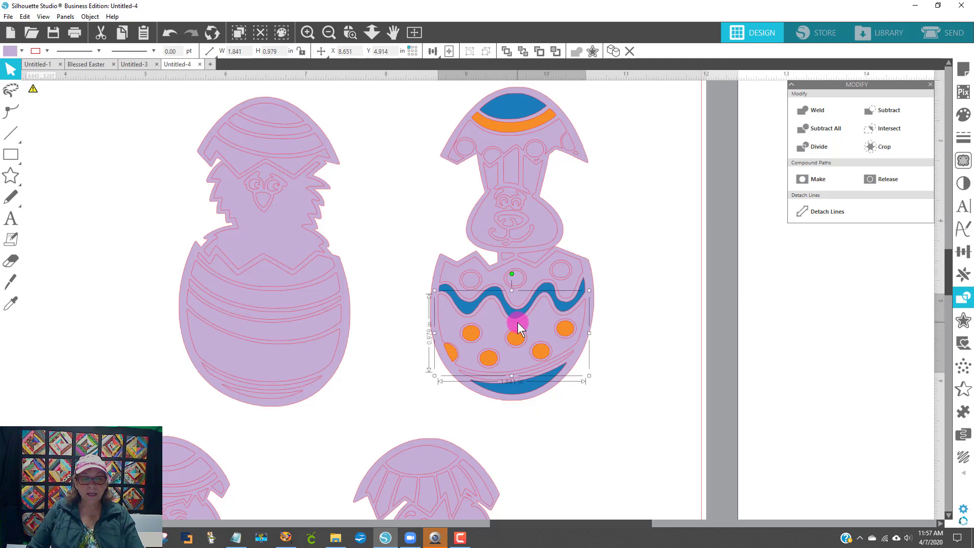
pyautogui.click(10, 52)
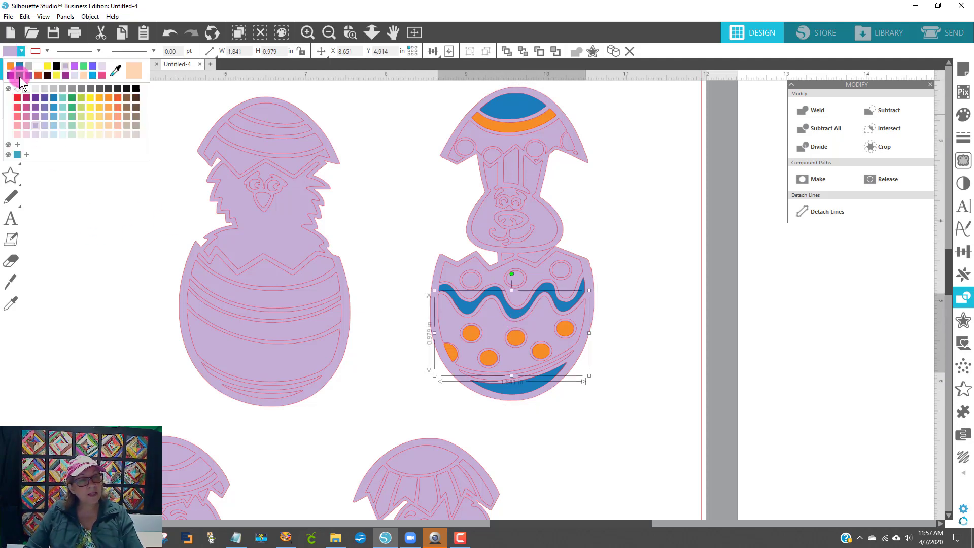
pyautogui.click(49, 75)
pyautogui.click(618, 294)
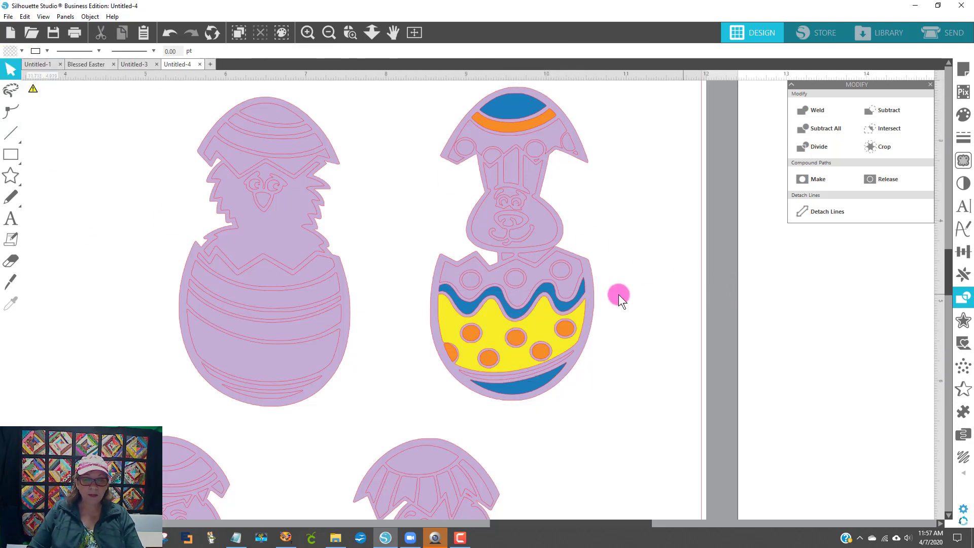
# Step: Fill the thin curved stripe just above the bunny egg's blue bottom section with orange
pyautogui.click(510, 380)
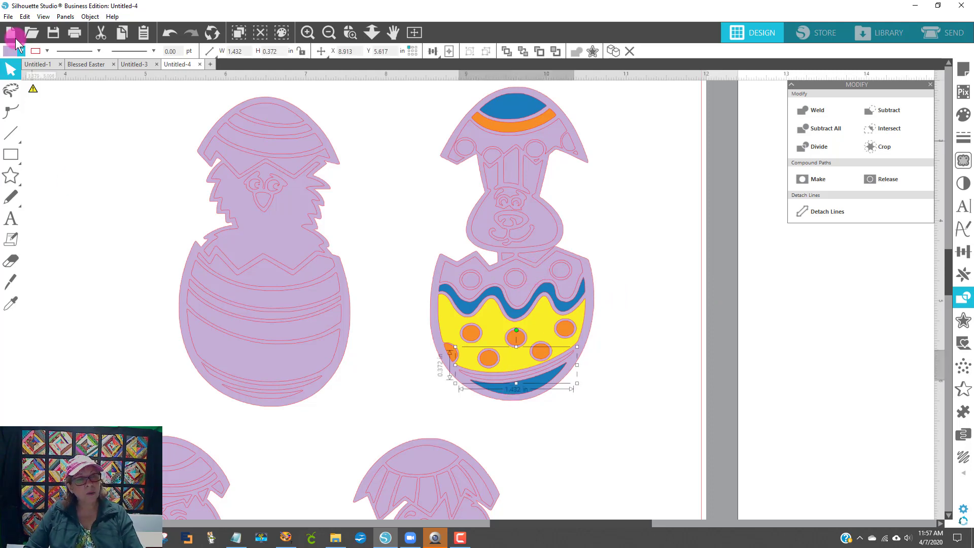
pyautogui.click(21, 50)
pyautogui.click(20, 67)
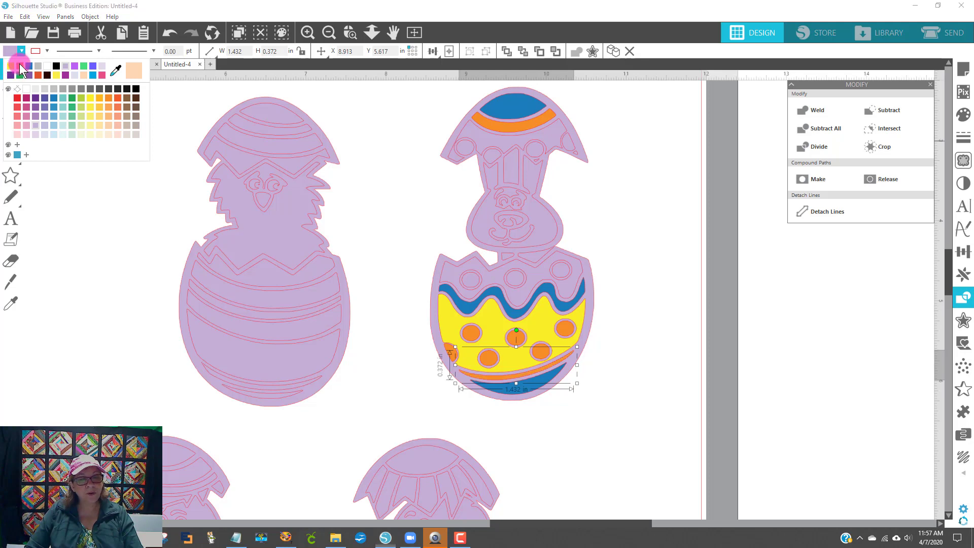
pyautogui.click(632, 298)
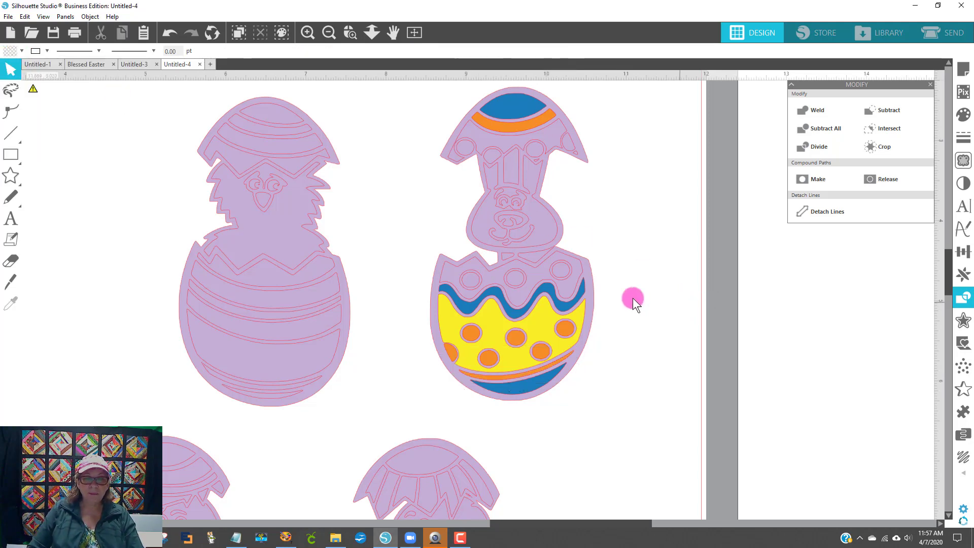
# Step: Fill the three dots above the wavy band on the bunny egg's lower shell with yellow
pyautogui.click(560, 273)
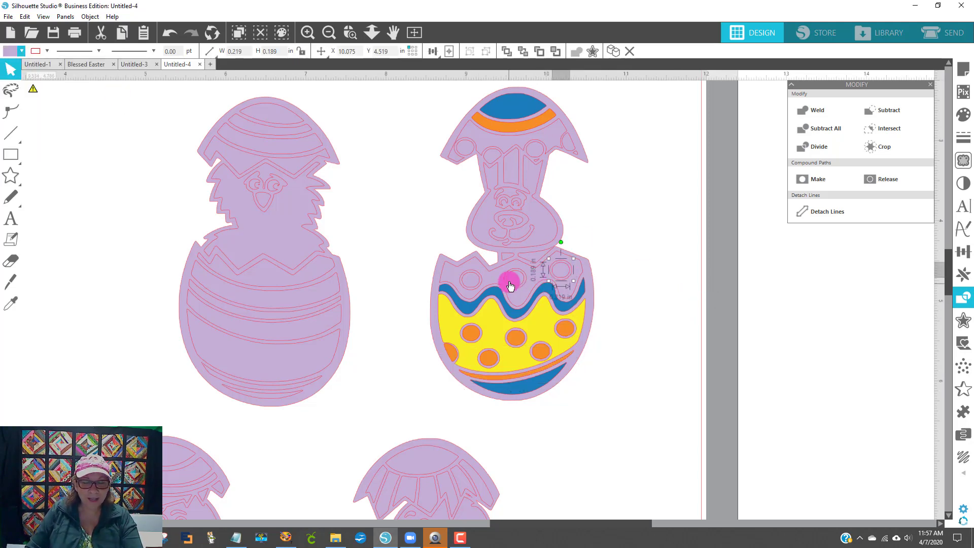
pyautogui.keyDown('shift'); pyautogui.click(512, 280); pyautogui.keyUp('shift')
pyautogui.keyDown('shift'); pyautogui.click(470, 276); pyautogui.keyUp('shift')
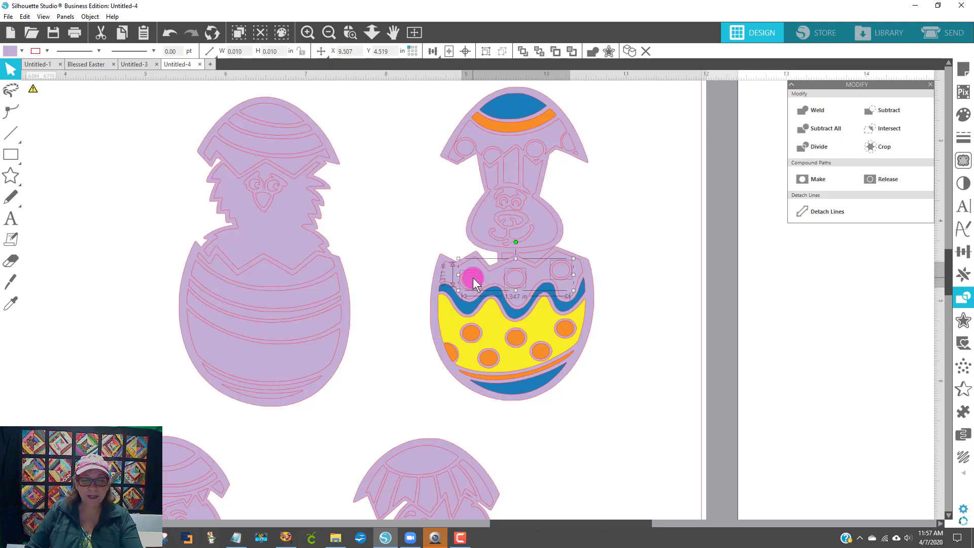
pyautogui.click(21, 51)
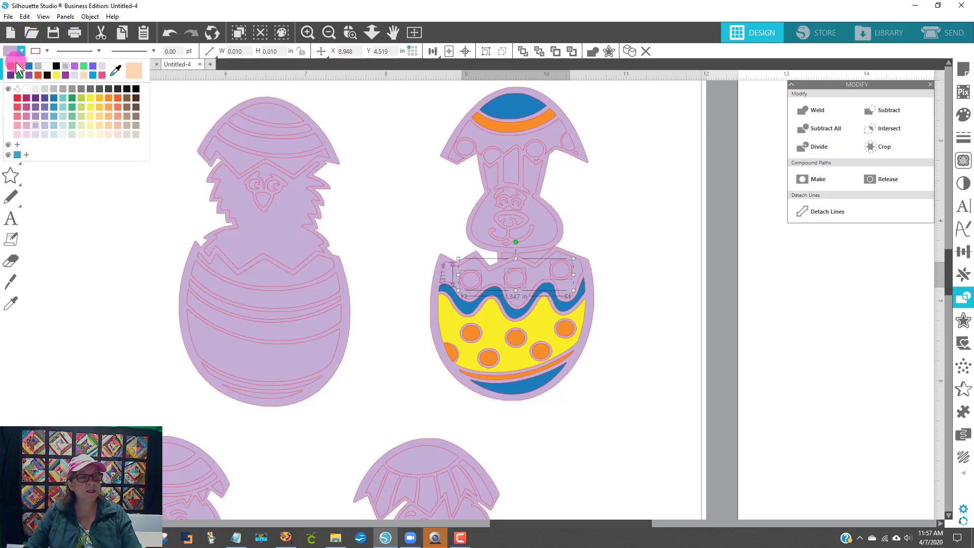
pyautogui.click(20, 67)
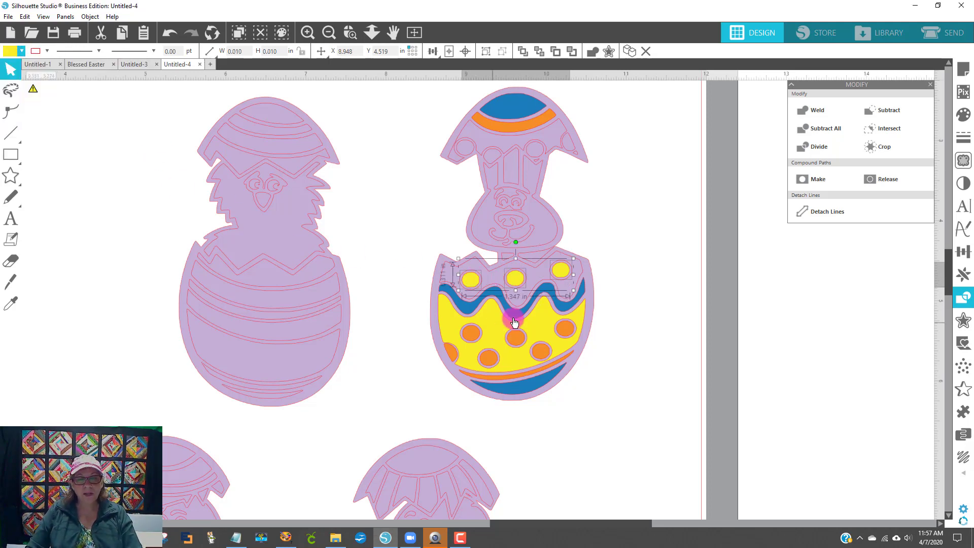
pyautogui.click(651, 271)
# Step: Fill the jagged section above the wavy band on the bunny egg's lower shell with orange
pyautogui.click(564, 285)
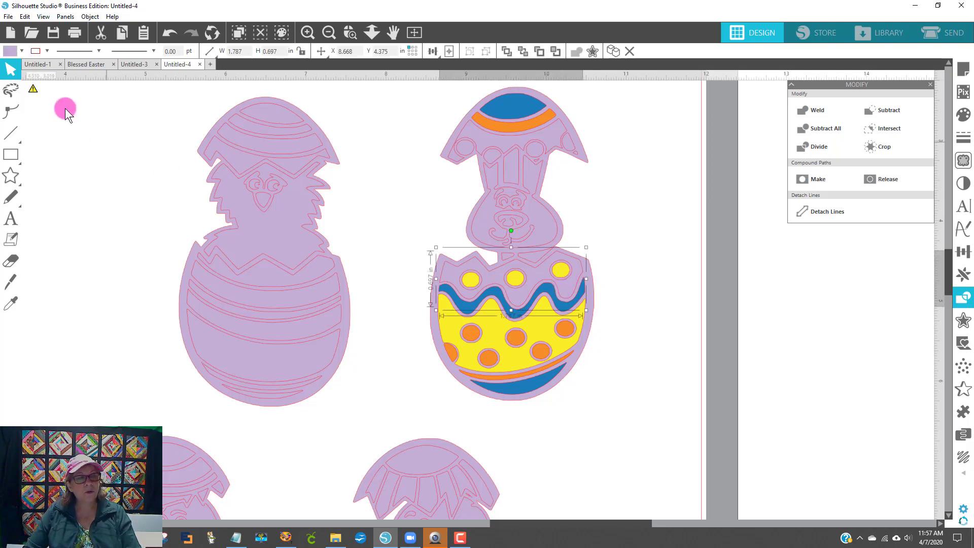
pyautogui.click(21, 51)
pyautogui.click(14, 68)
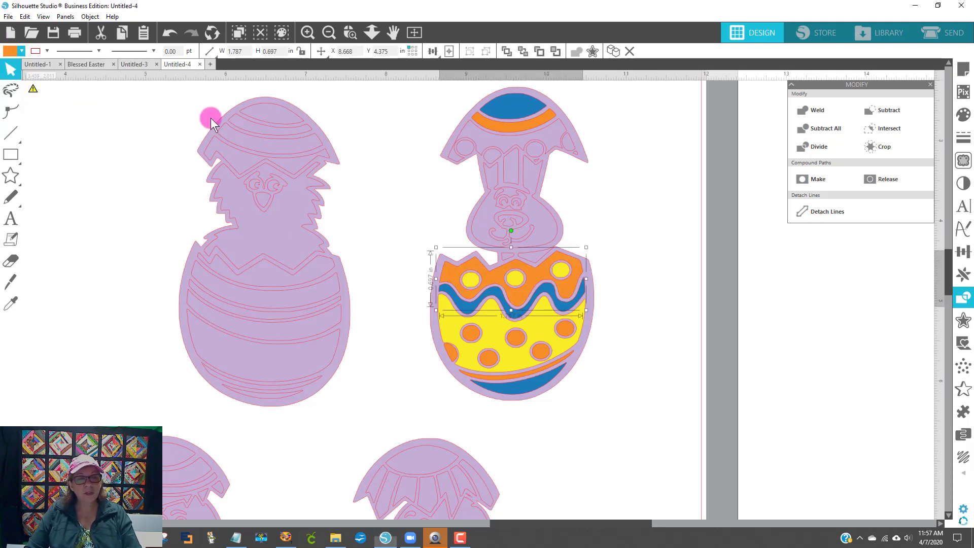
# Step: Fill the jagged dotted section of the bunny egg's top shell with yellow
pyautogui.scroll(1, 665, 315)
pyautogui.scroll(1, 665, 315)
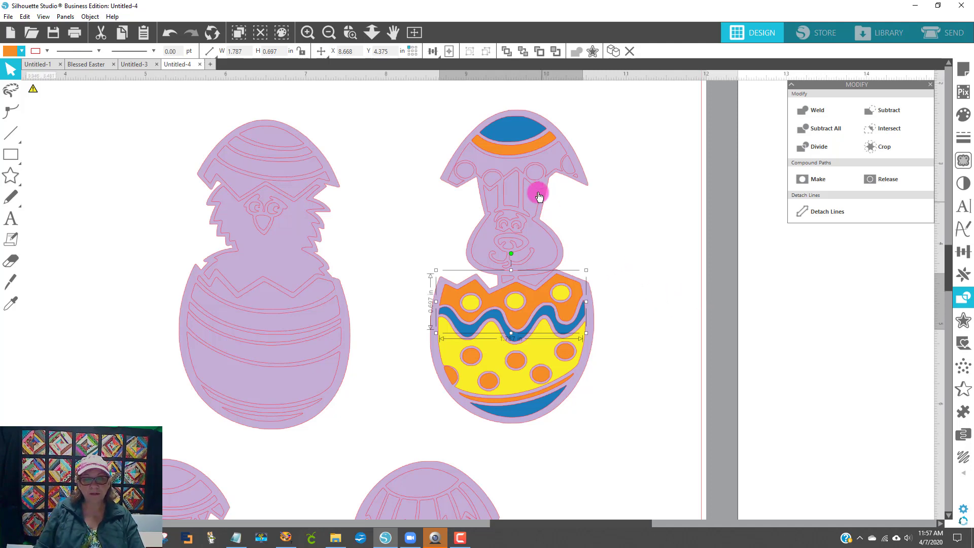
pyautogui.click(486, 162)
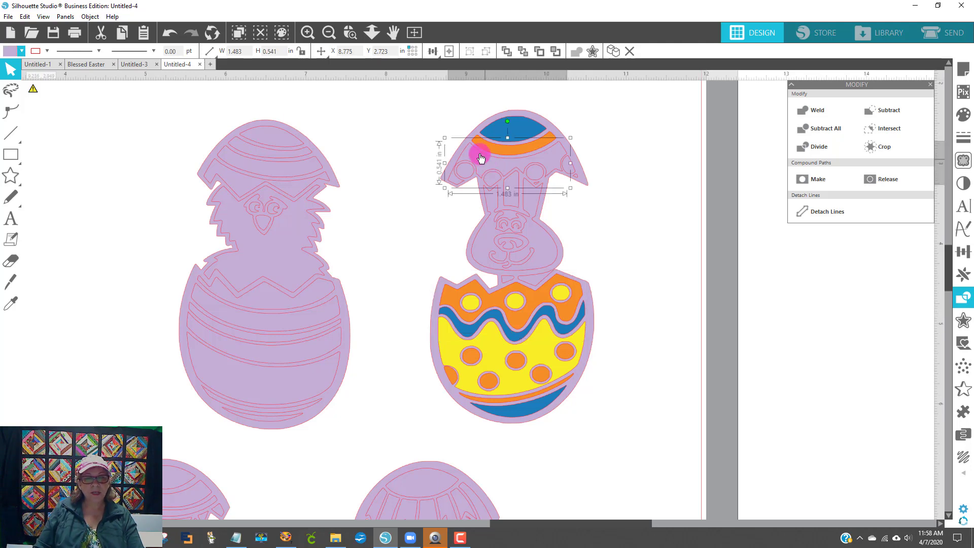
pyautogui.click(11, 51)
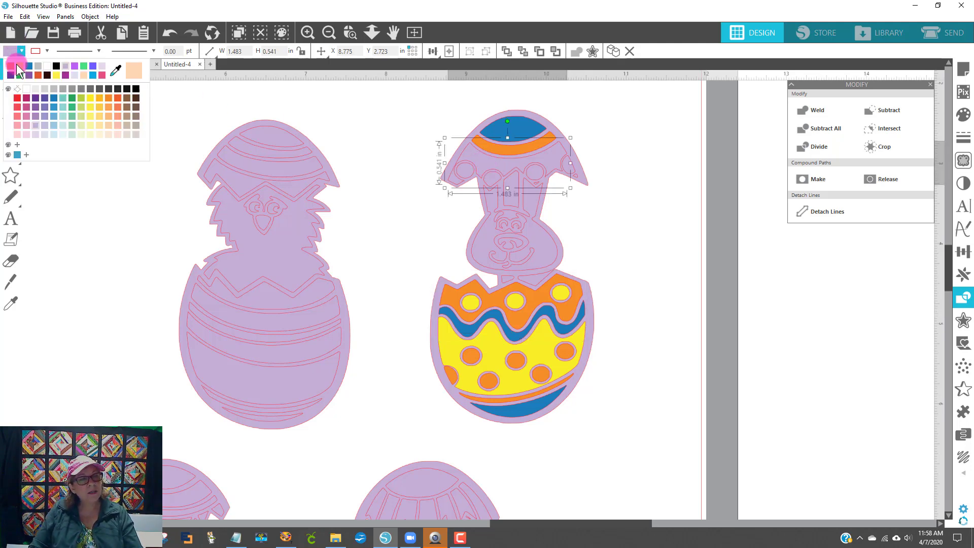
pyautogui.click(56, 75)
pyautogui.click(635, 167)
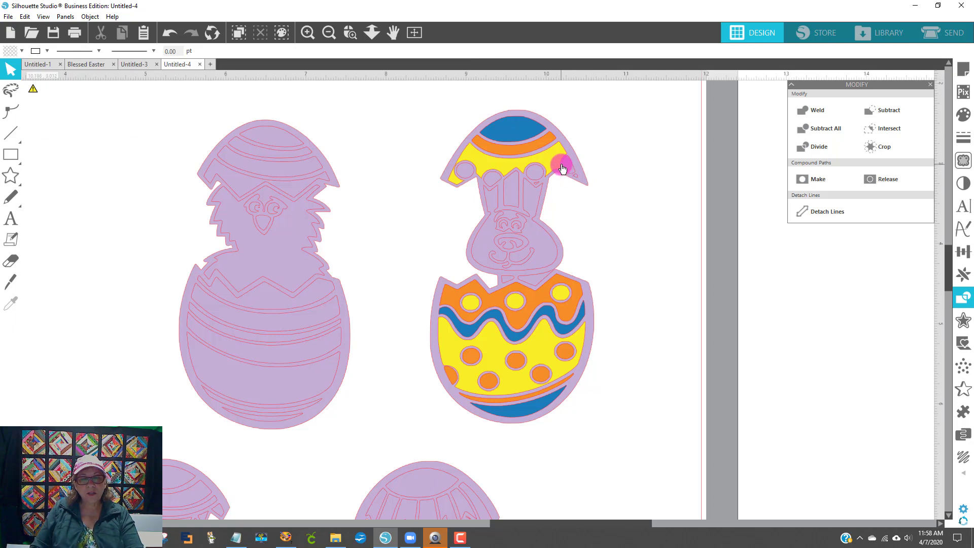
# Step: Fill the four dots on the bunny egg's top shell with orange
pyautogui.click(566, 166)
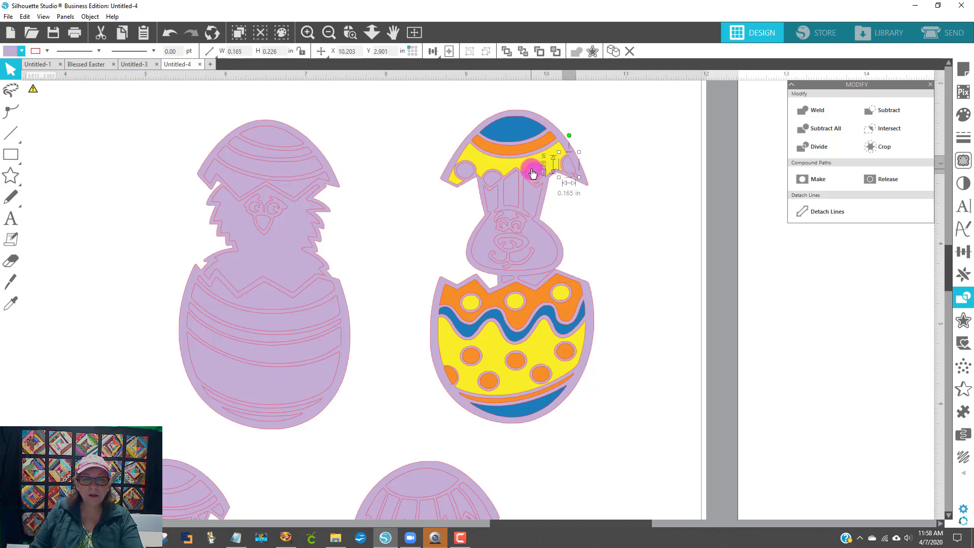
pyautogui.keyDown('shift'); pyautogui.click(535, 175); pyautogui.keyUp('shift')
pyautogui.keyDown('shift'); pyautogui.click(493, 178); pyautogui.keyUp('shift')
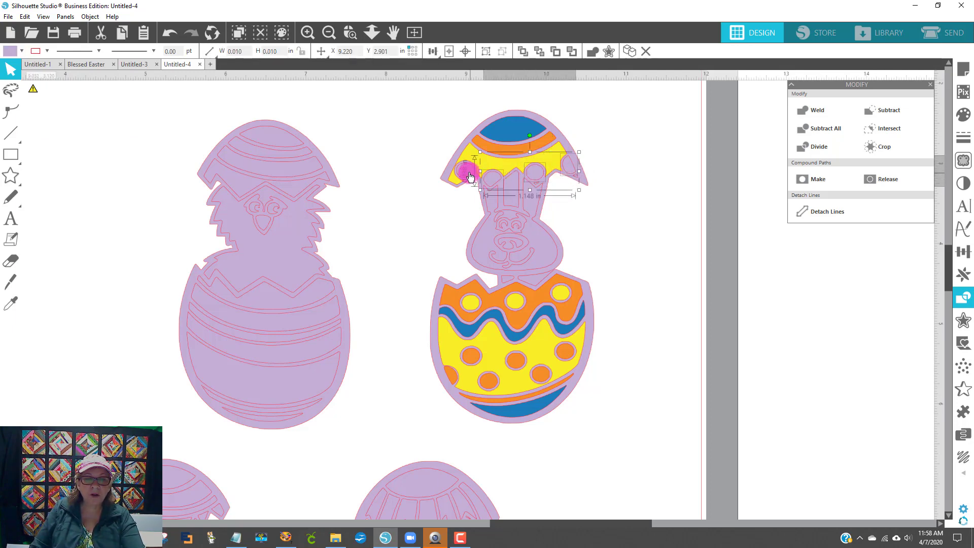
pyautogui.keyDown('shift'); pyautogui.click(463, 176); pyautogui.keyUp('shift')
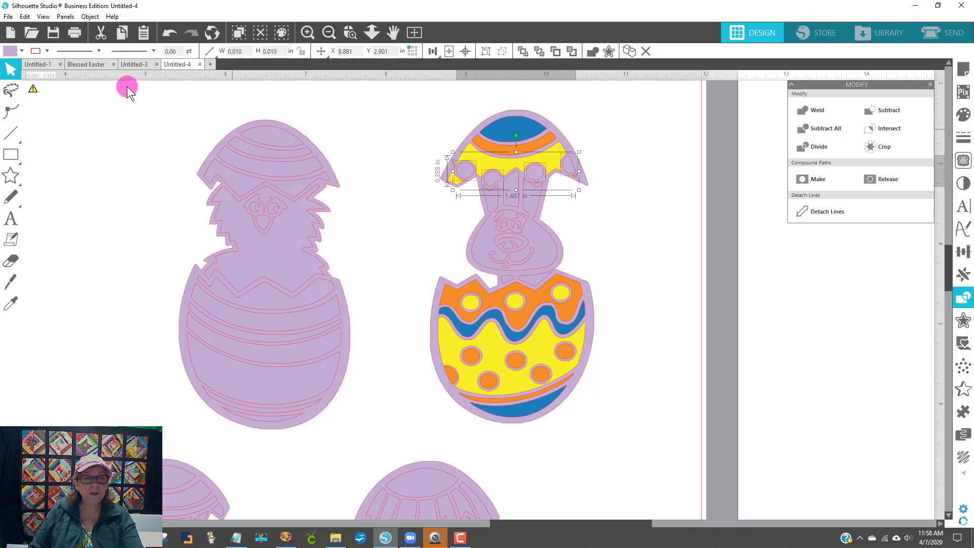
pyautogui.click(10, 51)
pyautogui.click(19, 65)
pyautogui.click(650, 227)
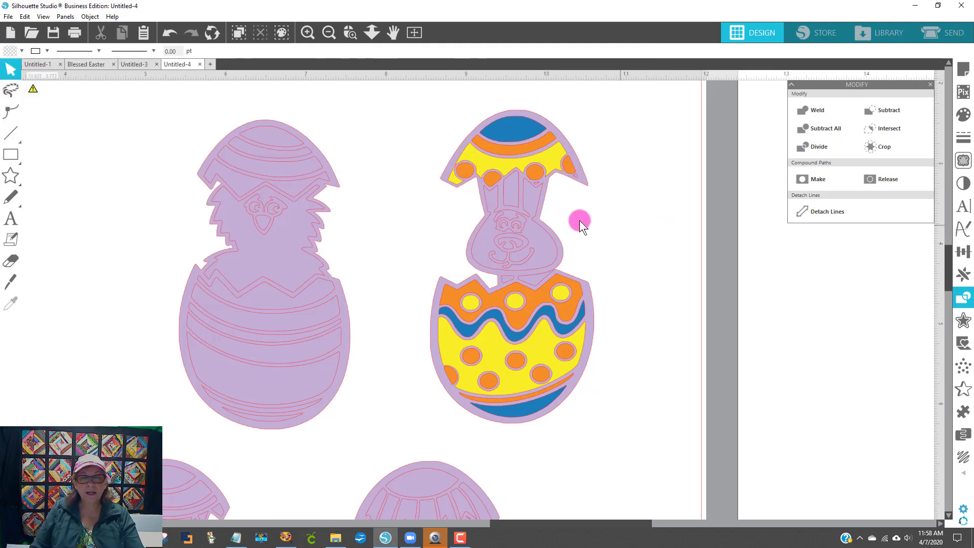
# Step: Delete the two tiny stray shapes near the bunny egg's top shell, one above the ear and one in the shell's pointed corner
pyautogui.click(328, 33)
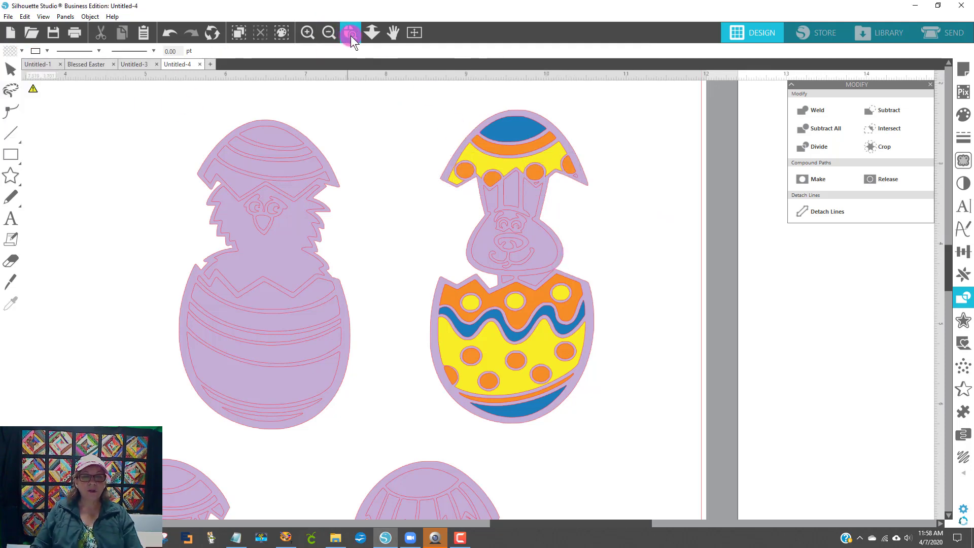
pyautogui.moveTo(433, 123); pyautogui.dragTo(649, 272)
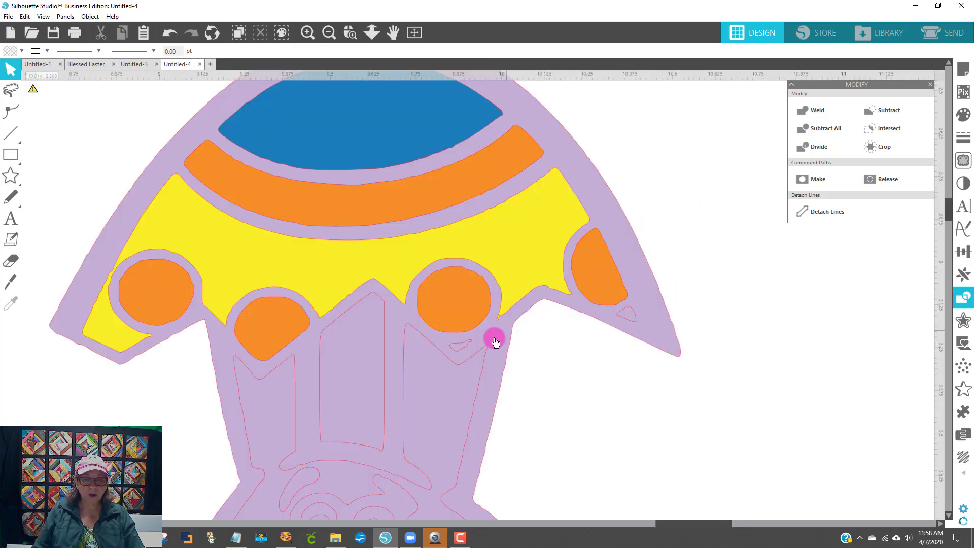
pyautogui.click(456, 347)
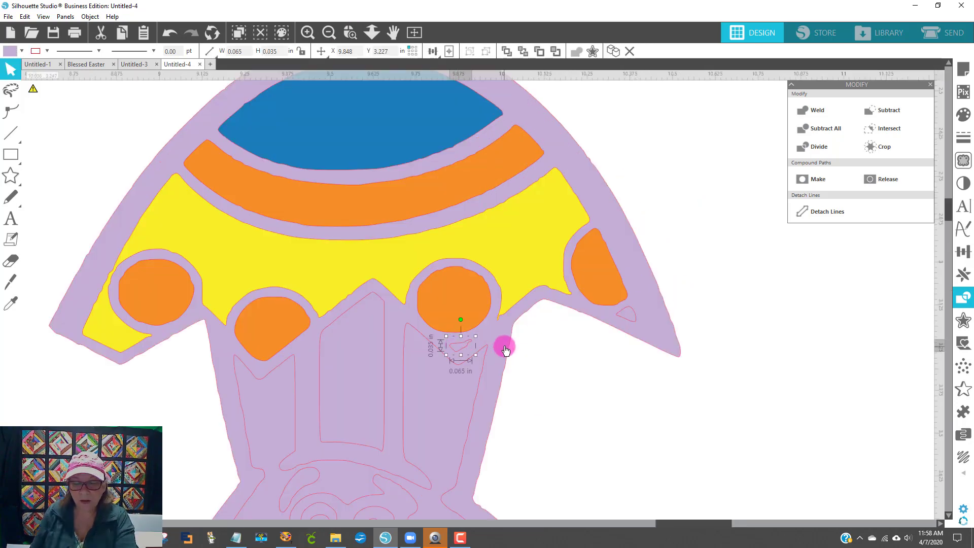
pyautogui.press('Delete')
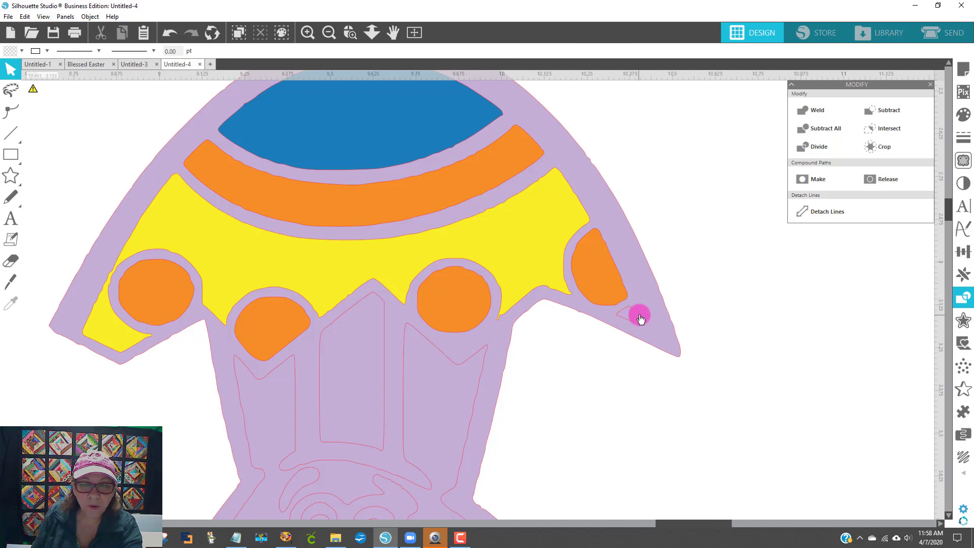
pyautogui.click(633, 321)
pyautogui.press('Delete')
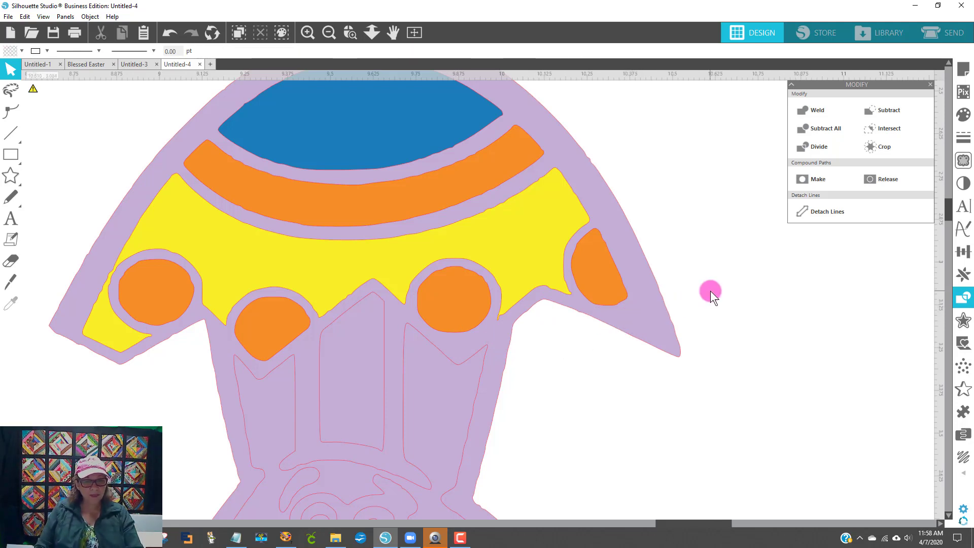
pyautogui.scroll(-3, 710, 291)
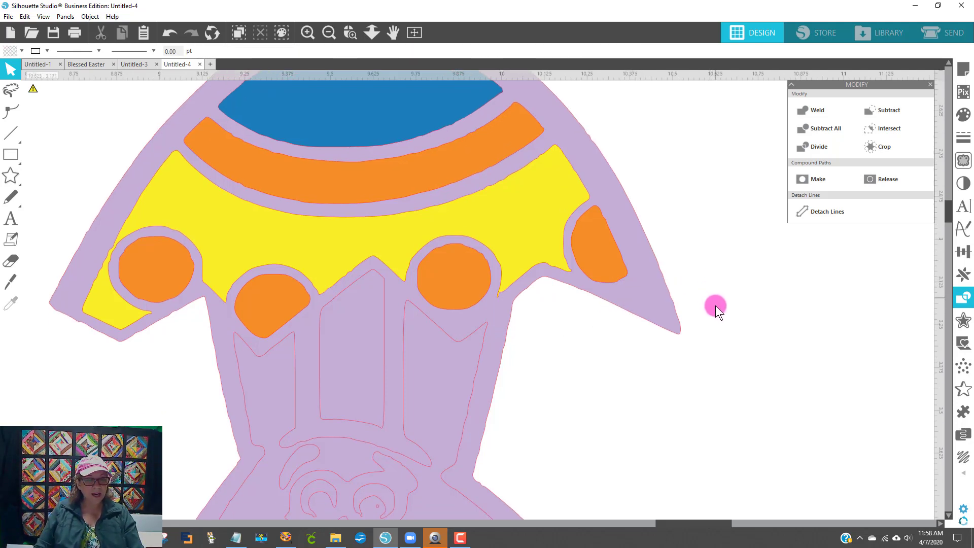
pyautogui.scroll(-1, 717, 309)
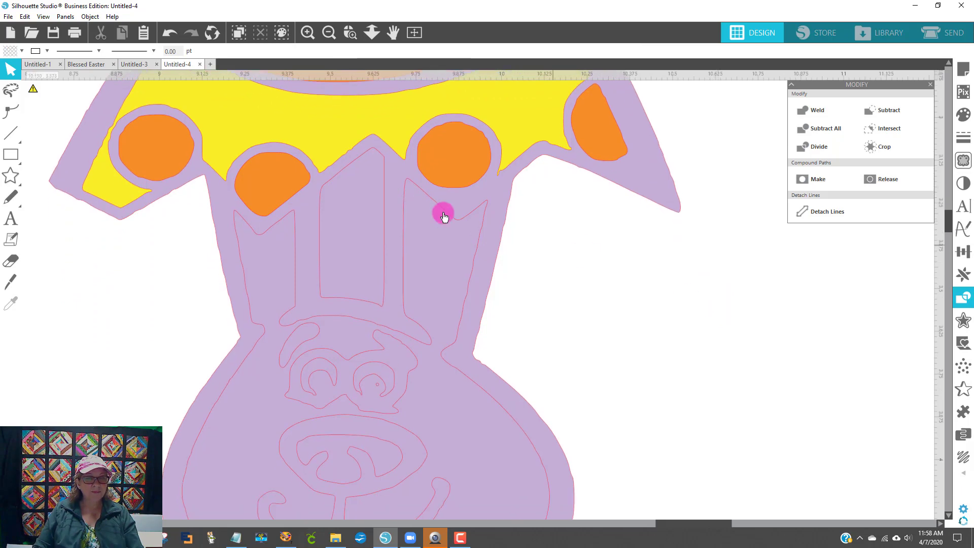
pyautogui.click(329, 33)
pyautogui.click(329, 33)
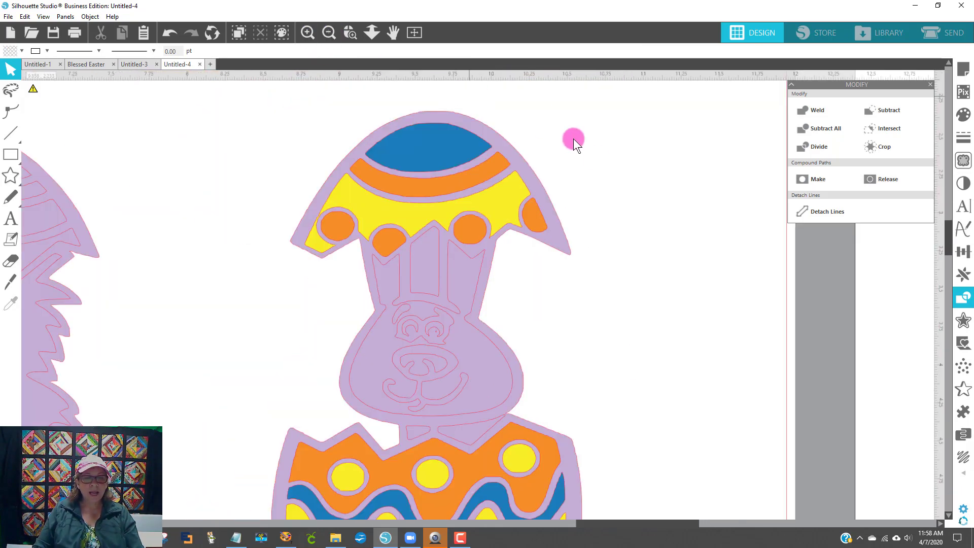
pyautogui.click(329, 32)
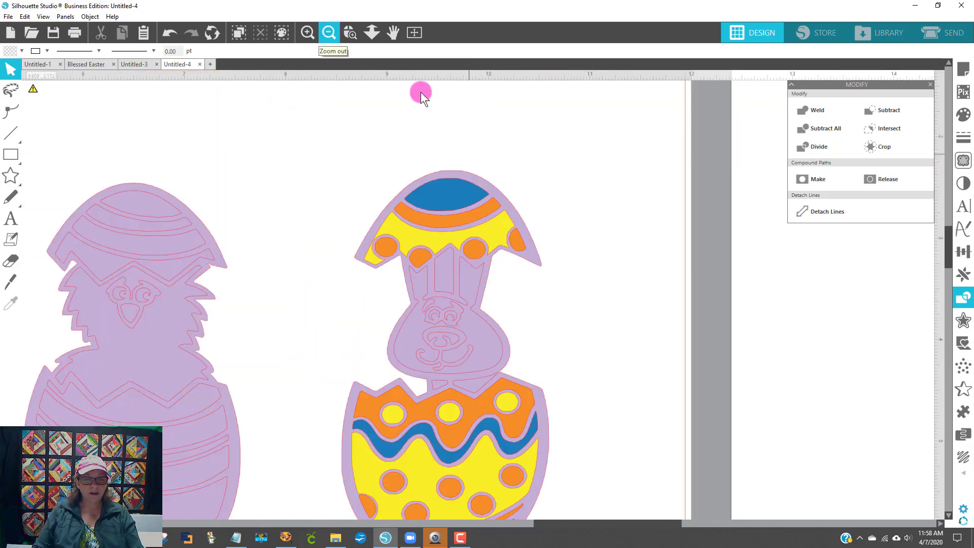
# Step: Fill the bunny egg's outline shape with black
pyautogui.scroll(-1, 571, 160)
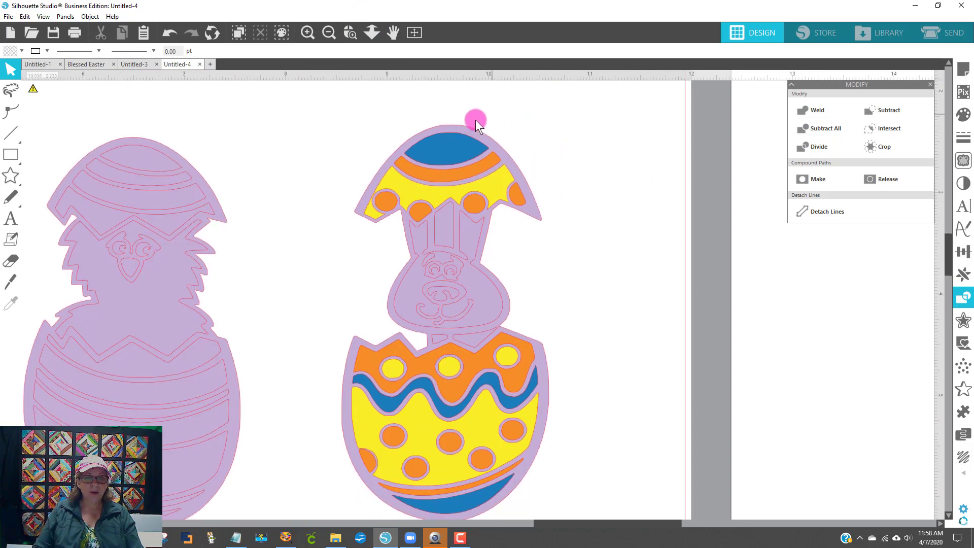
pyautogui.click(455, 124)
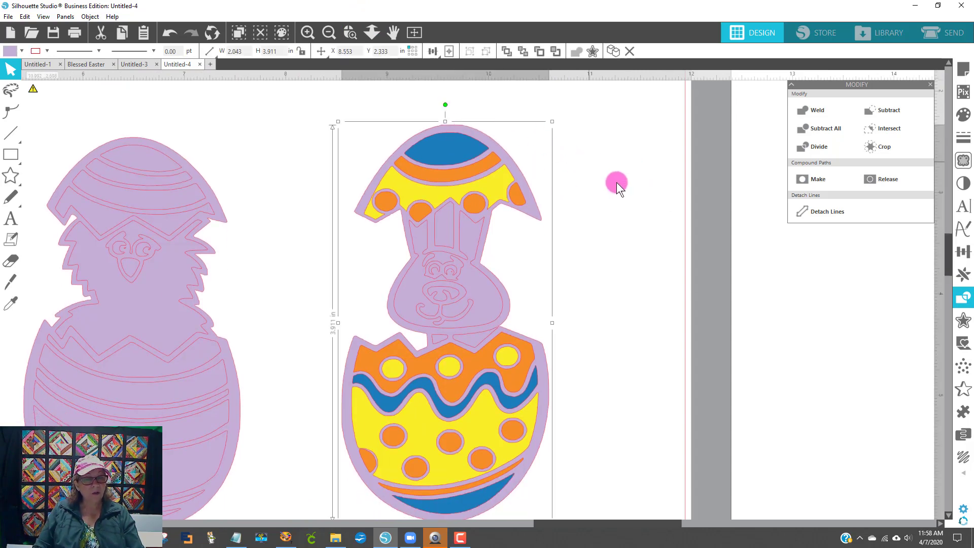
pyautogui.scroll(-2, 635, 206)
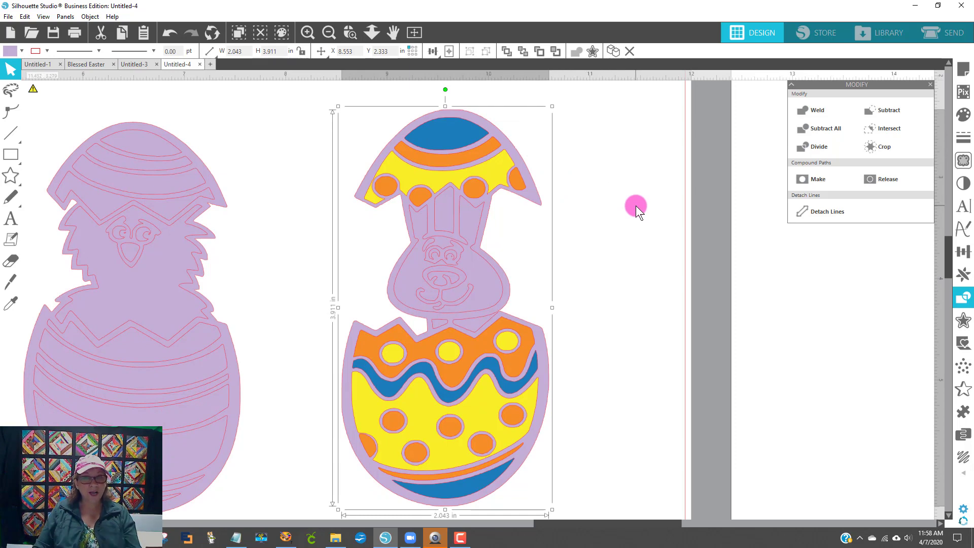
pyautogui.moveTo(9, 92)
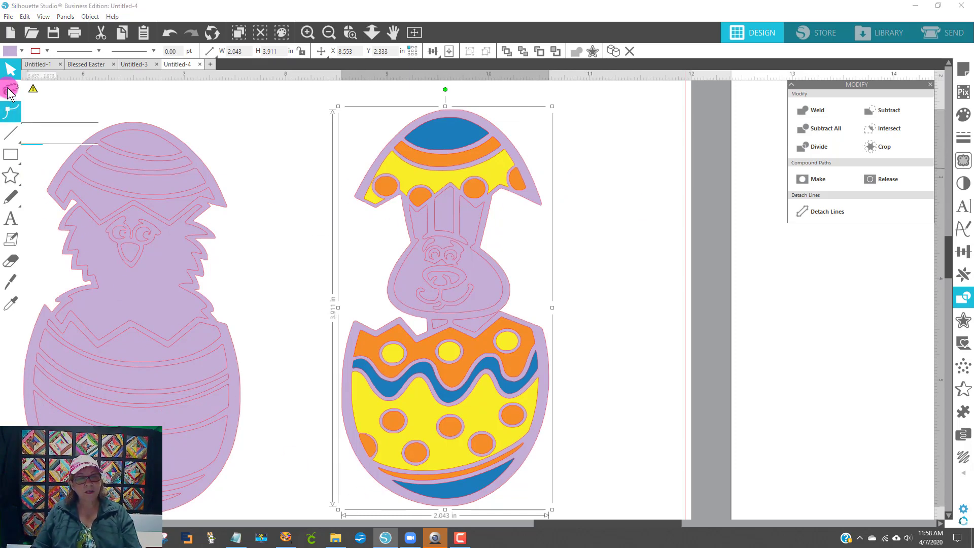
pyautogui.click(22, 51)
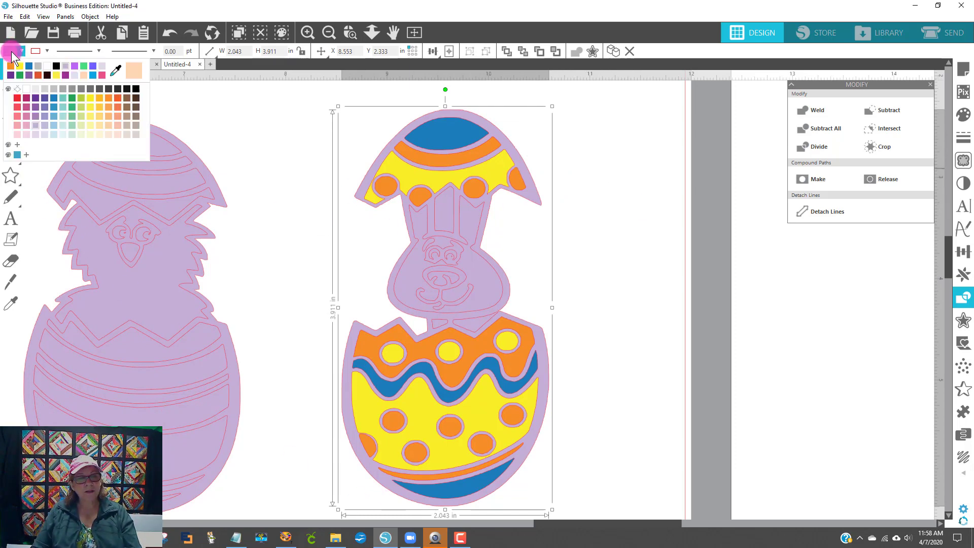
pyautogui.click(134, 89)
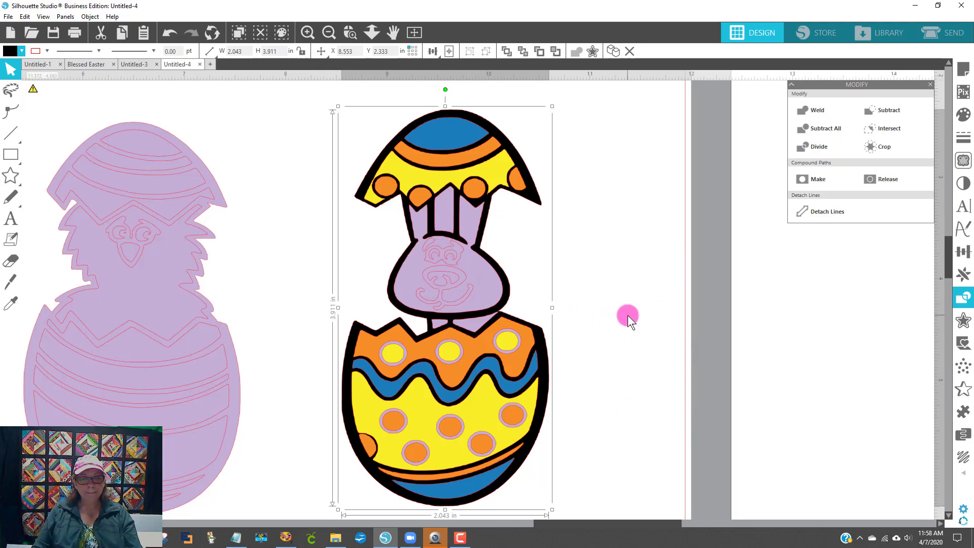
# Step: Fill the bunny's head and ears piece with peach, and change its fill to white instead
pyautogui.click(482, 288)
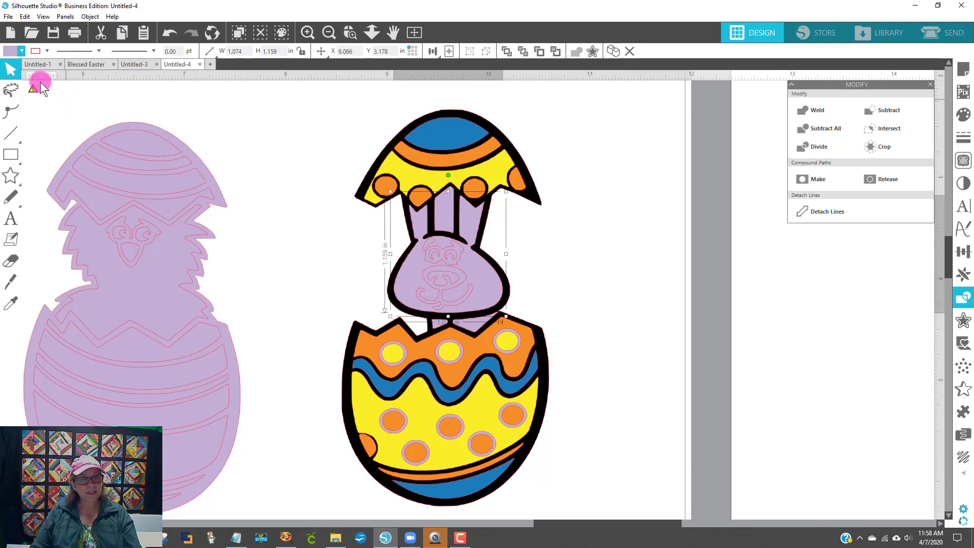
pyautogui.click(16, 52)
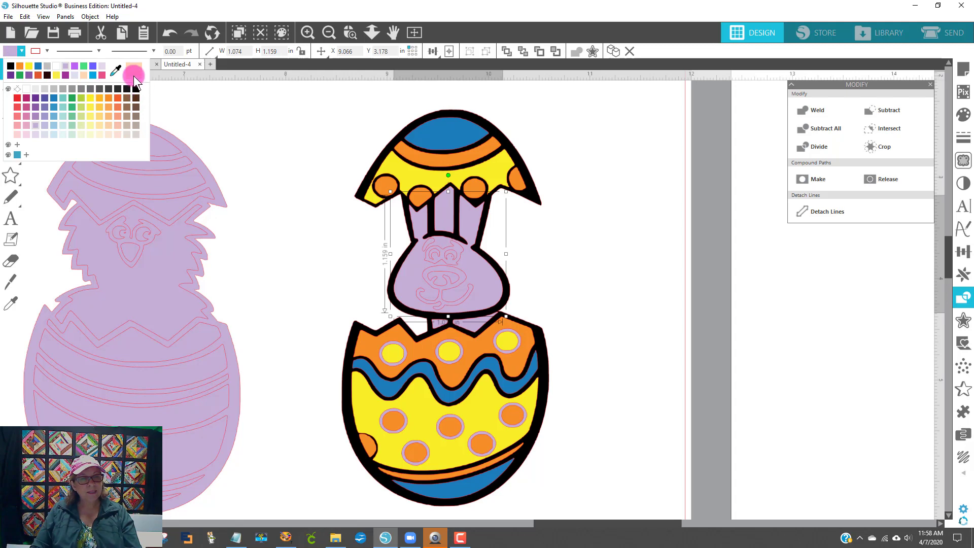
pyautogui.click(133, 72)
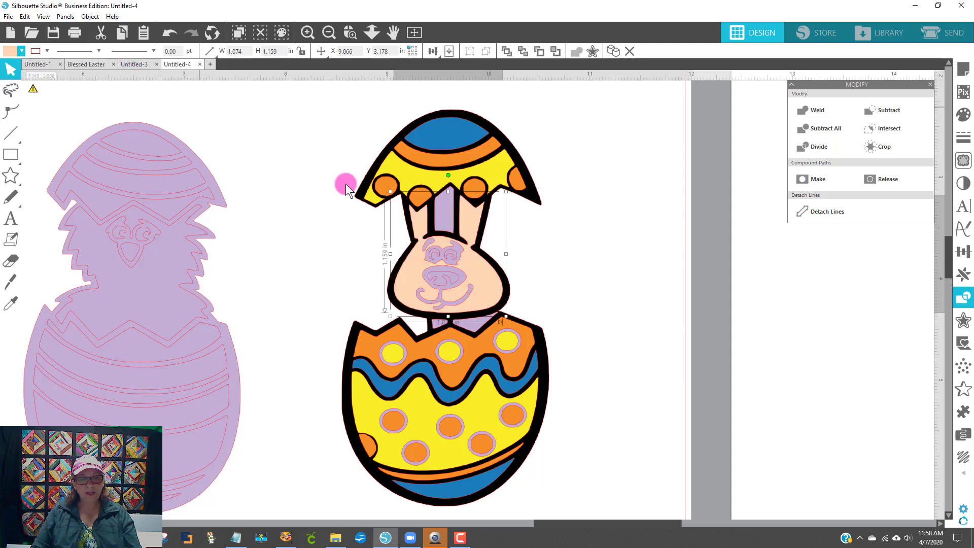
pyautogui.click(11, 51)
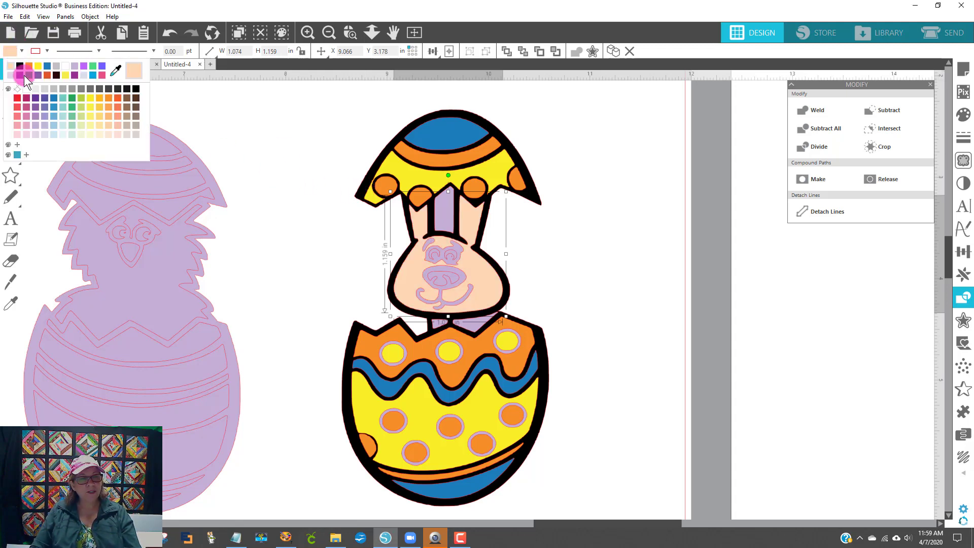
pyautogui.click(60, 66)
pyautogui.click(673, 299)
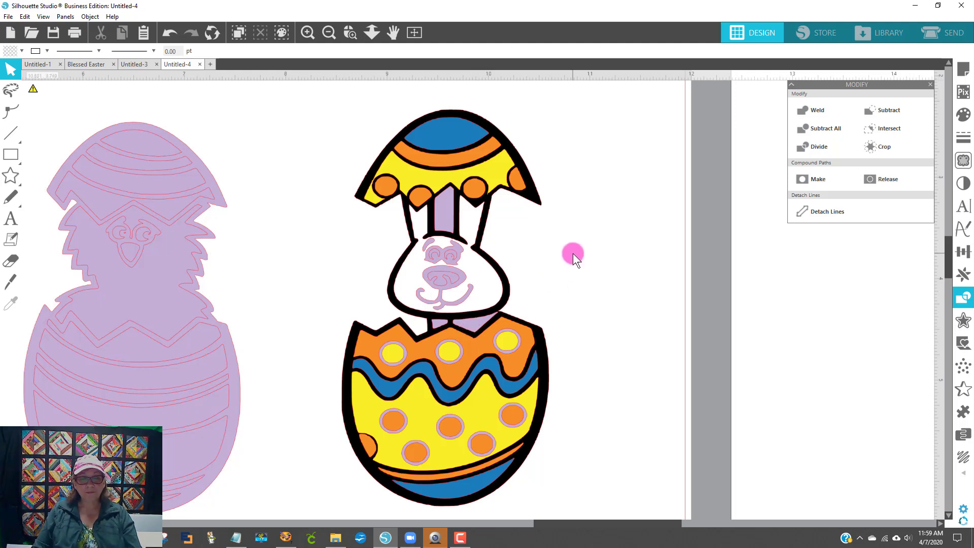
# Step: Subtract the purple piece between the bunny's ears from the black egg outline using Subtract All
pyautogui.click(444, 220)
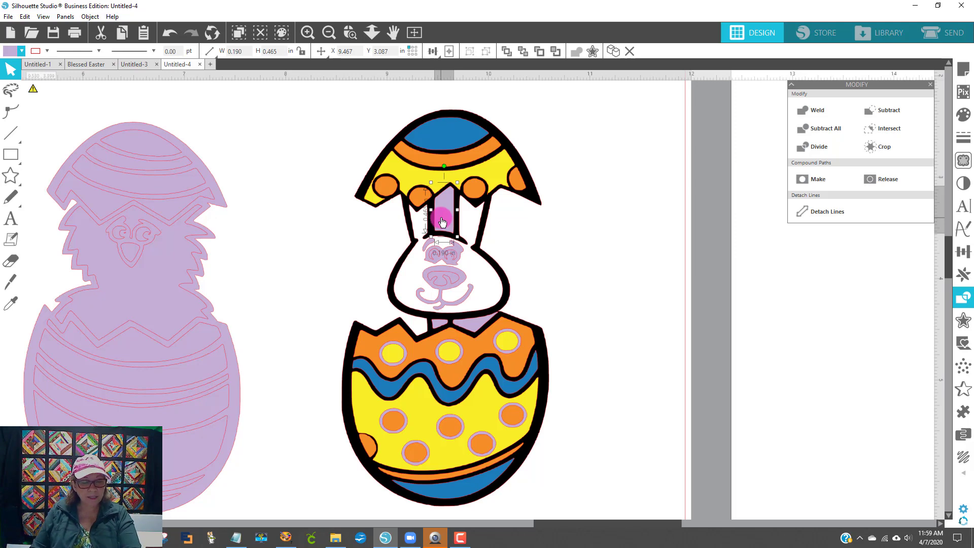
pyautogui.moveTo(439, 223)
pyautogui.mouseDown()
pyautogui.moveTo(525, 227)
pyautogui.moveTo(445, 227)
pyautogui.mouseUp()
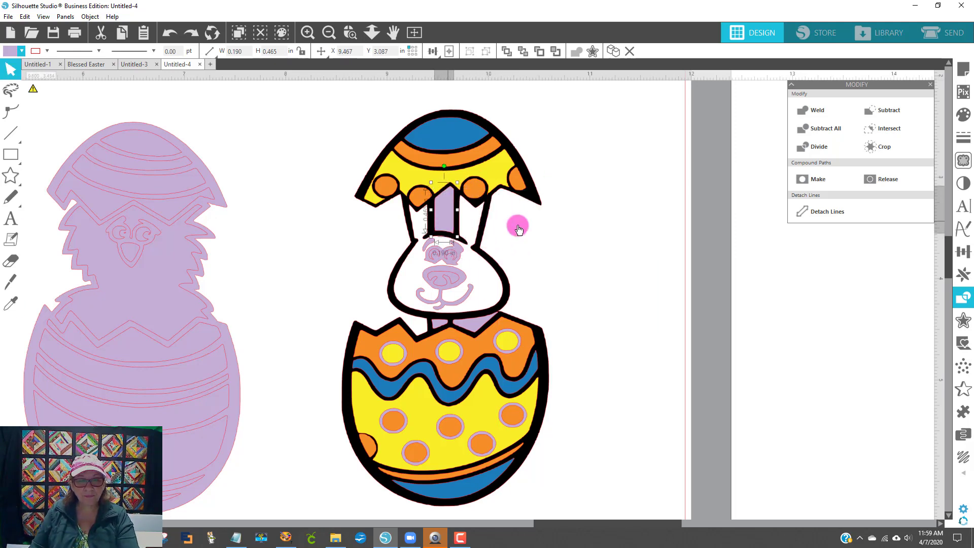
pyautogui.click(548, 229)
pyautogui.click(453, 222)
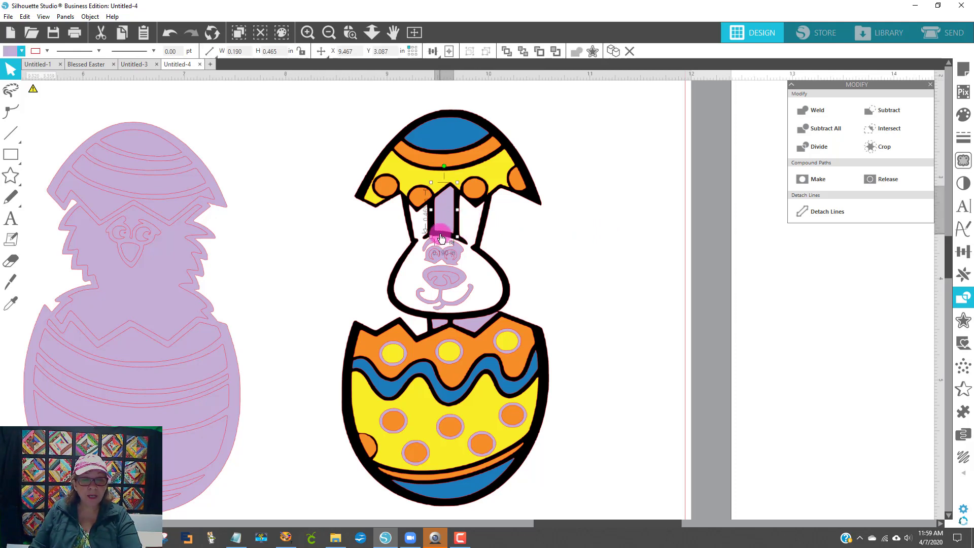
pyautogui.click(441, 238)
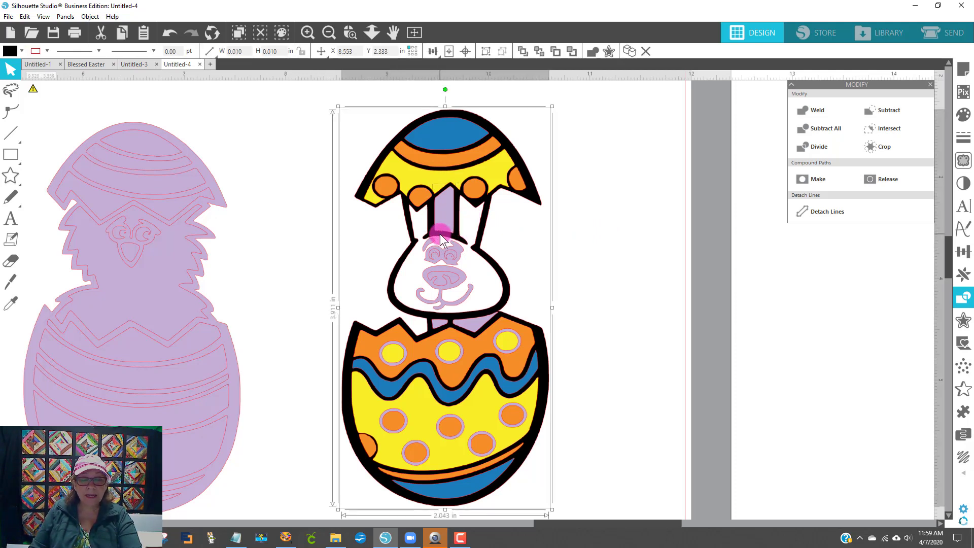
pyautogui.click(963, 305)
pyautogui.click(961, 300)
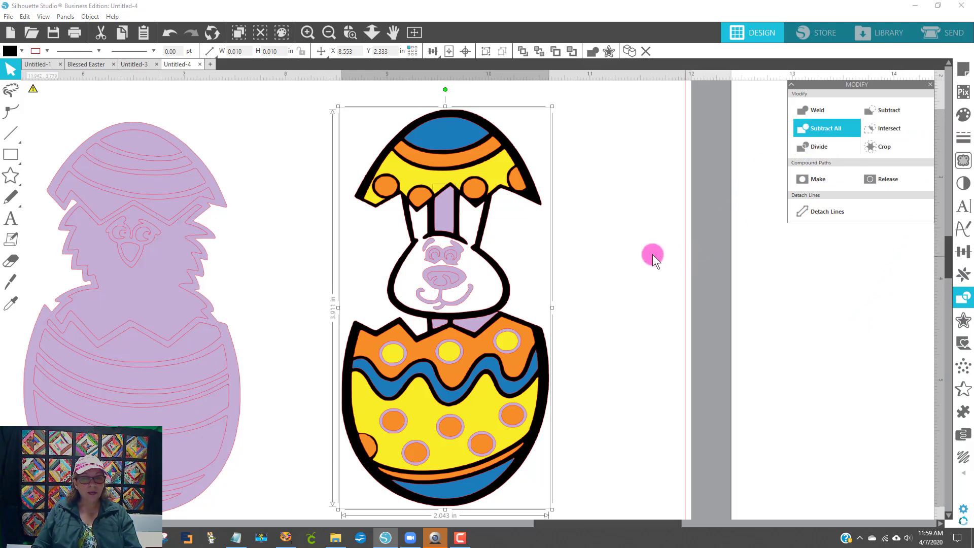
# Step: Move the purple piece between the bunny's ears out onto the blank page and delete it
pyautogui.click(592, 260)
pyautogui.moveTo(446, 219); pyautogui.dragTo(640, 252)
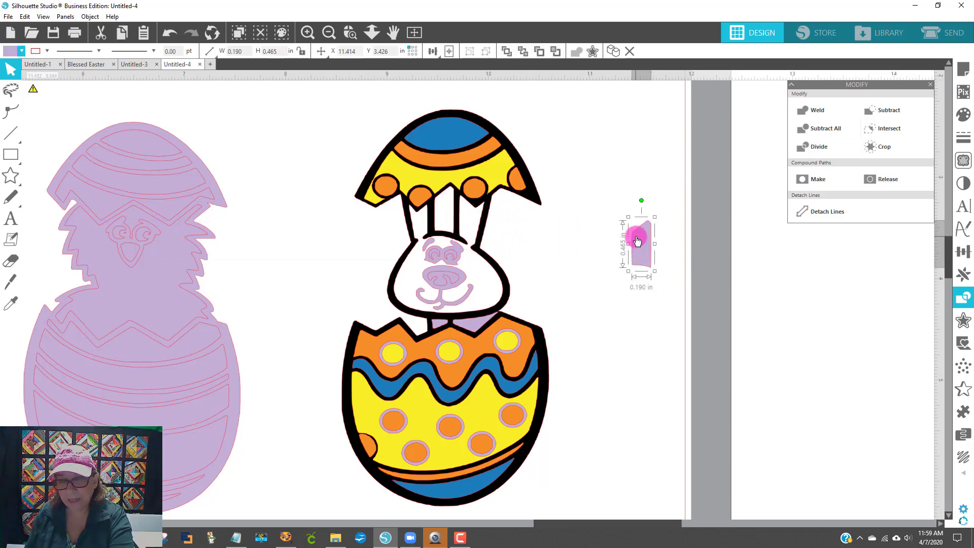
pyautogui.press('Delete')
# Step: Group the whole bunny egg and move it over the grey page margin to check the gap between the ears, and return it to the page
pyautogui.moveTo(336, 105); pyautogui.dragTo(583, 518)
pyautogui.rightClick(513, 456)
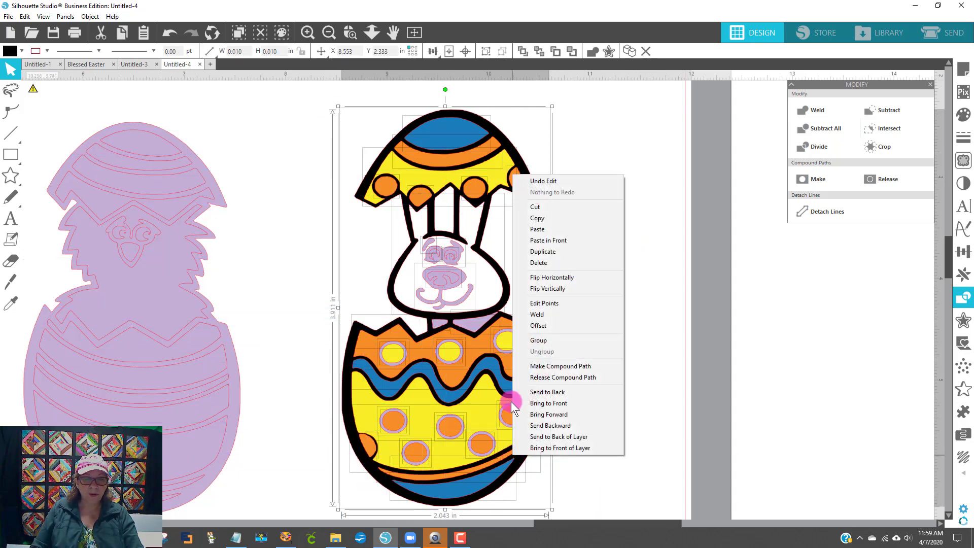
pyautogui.click(530, 340)
pyautogui.moveTo(435, 347); pyautogui.dragTo(702, 351)
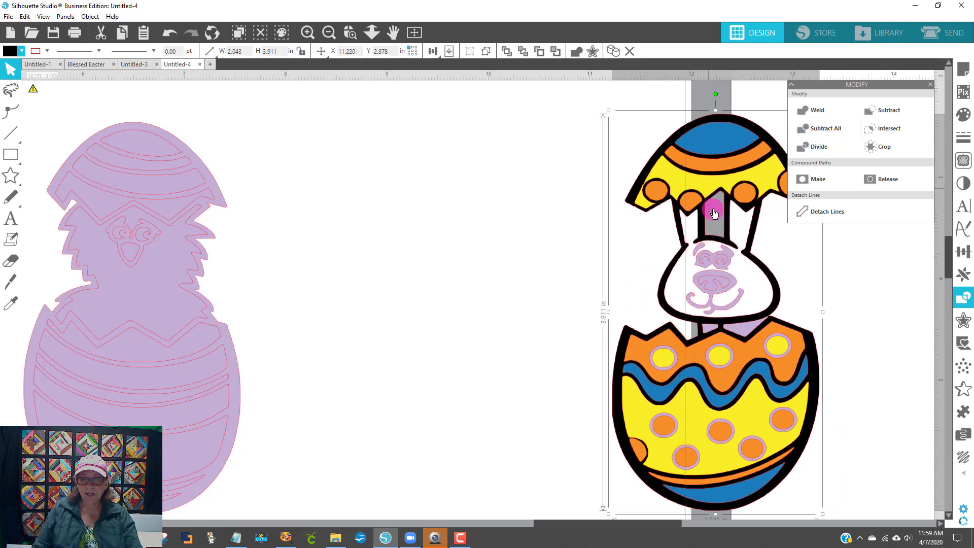
pyautogui.moveTo(714, 325); pyautogui.dragTo(544, 316)
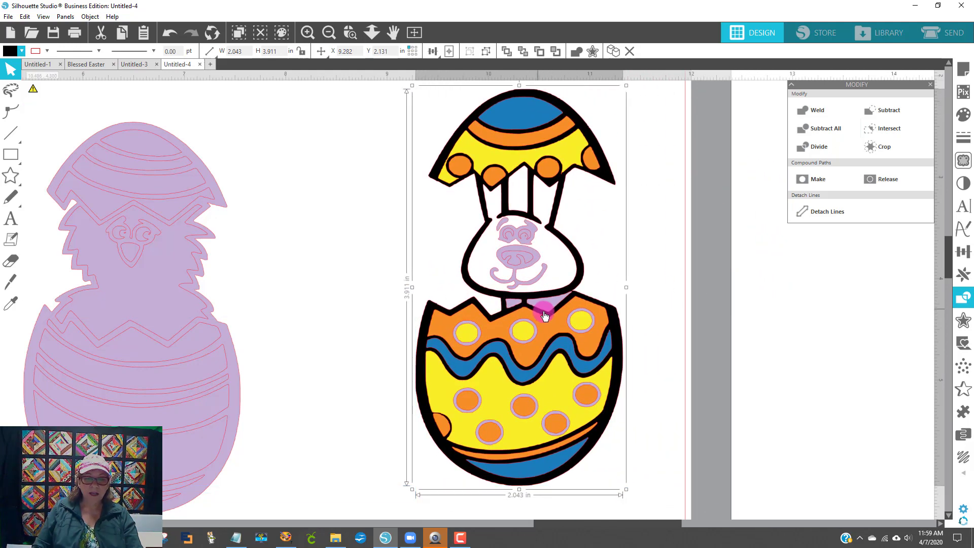
# Step: Ungroup the bunny egg's pieces
pyautogui.rightClick(554, 284)
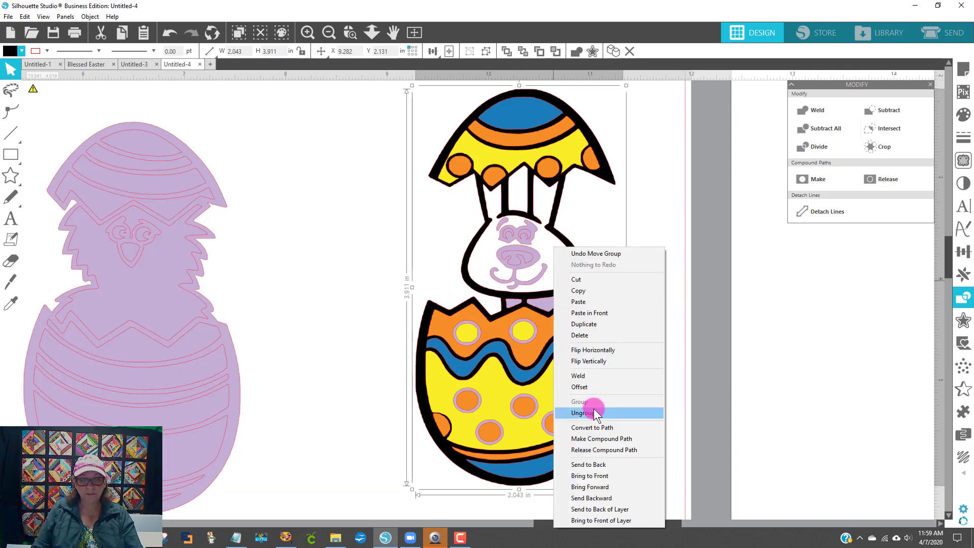
pyautogui.click(593, 412)
pyautogui.click(657, 338)
# Step: Try to subtract the larger purple piece below the bunny's chin from the black egg outline using Subtract, and undo it
pyautogui.click(552, 302)
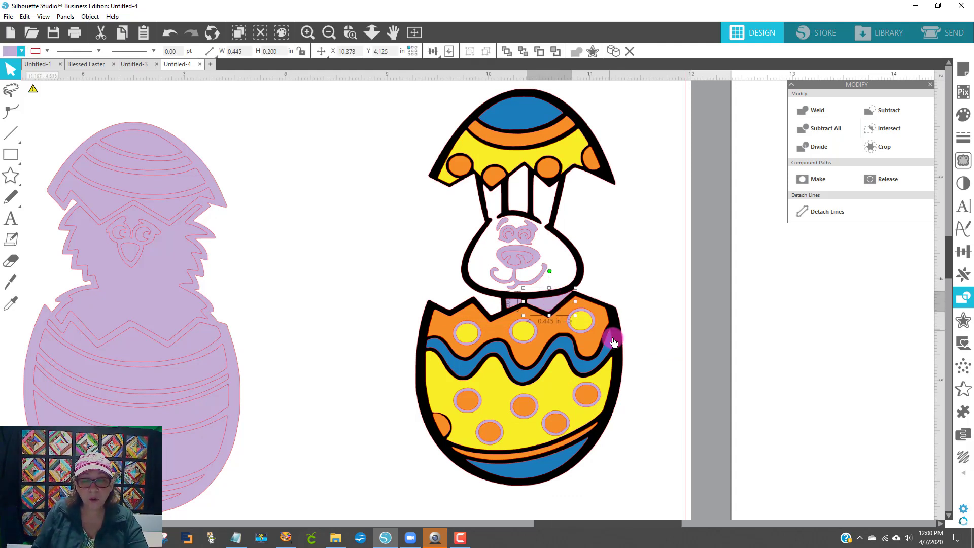
pyautogui.keyDown('shift'); pyautogui.click(619, 354); pyautogui.keyUp('shift')
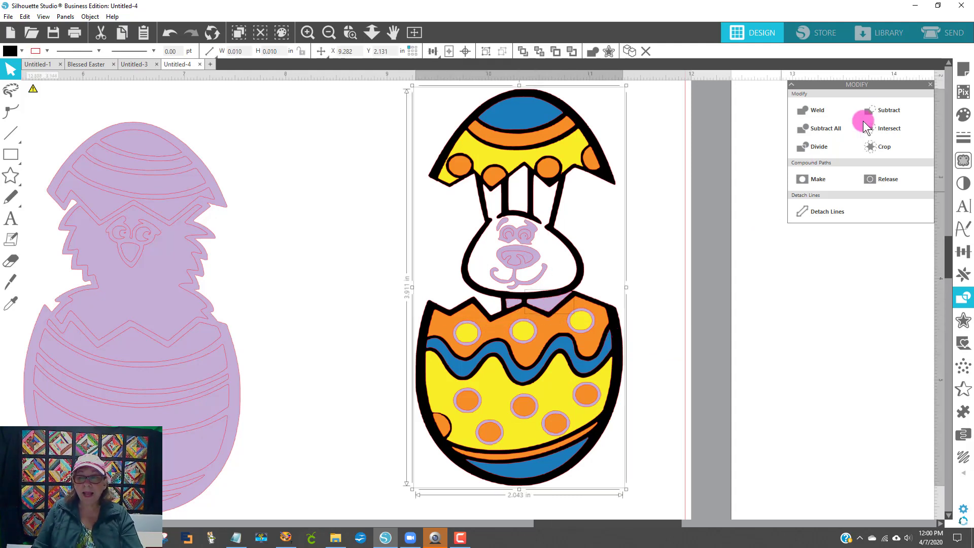
pyautogui.click(880, 108)
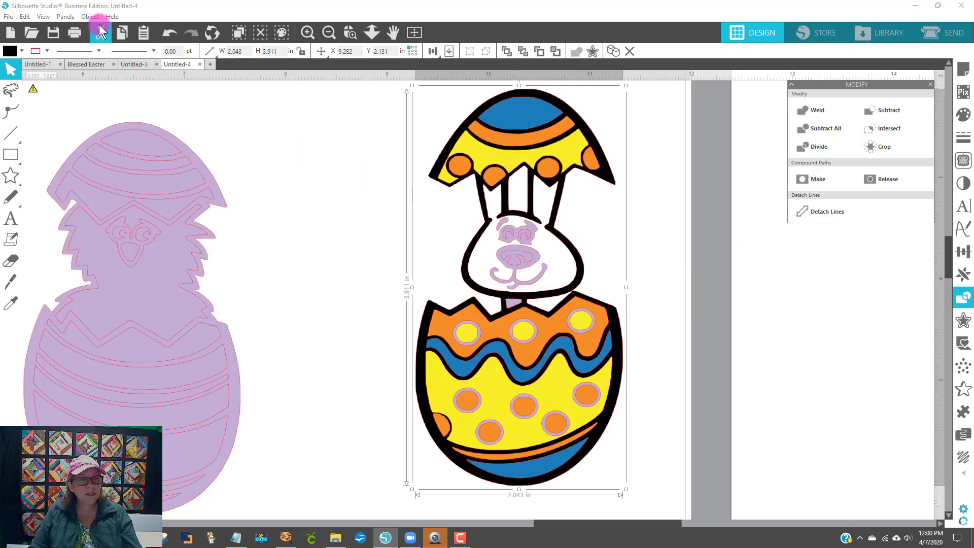
pyautogui.click(168, 36)
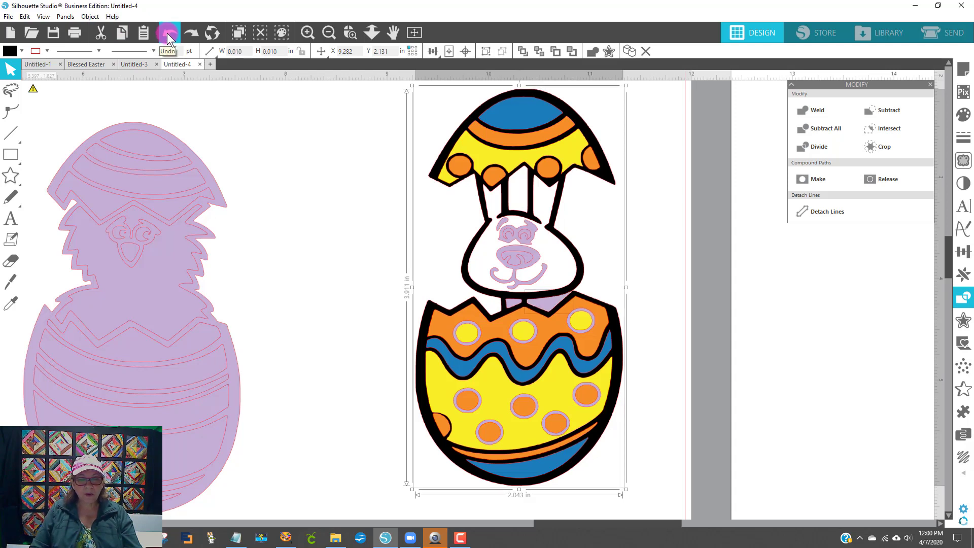
# Step: Move the larger purple piece below the bunny's chin aside to examine the outline beneath it, and put it back
pyautogui.click(645, 245)
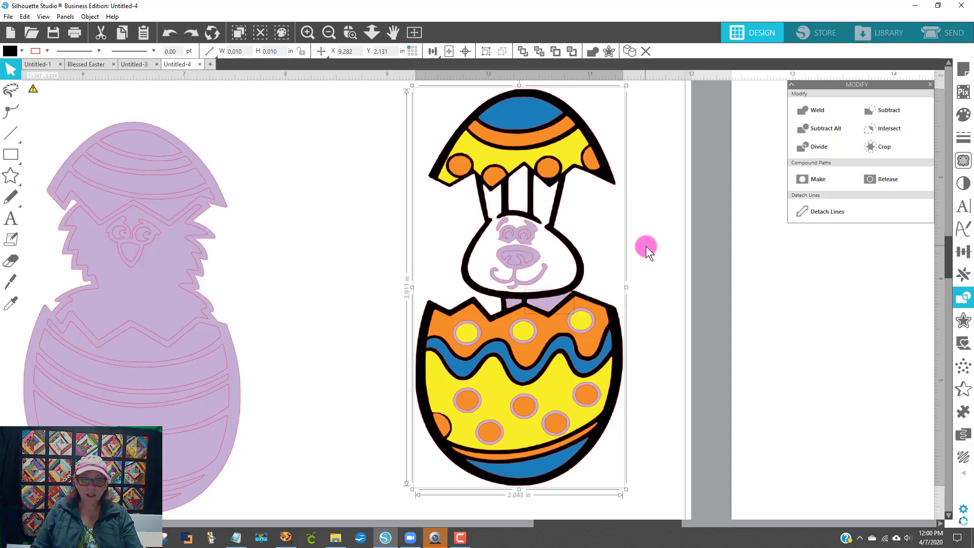
pyautogui.click(579, 292)
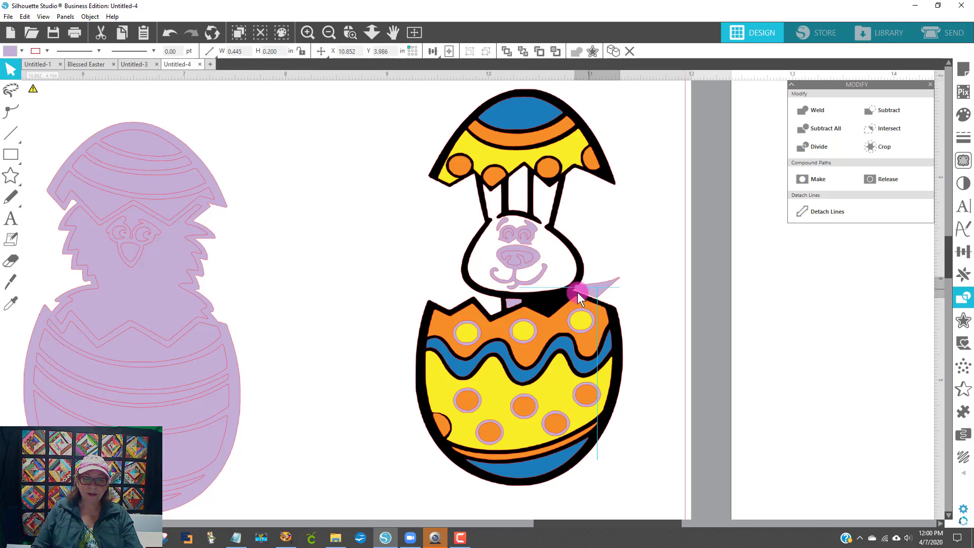
pyautogui.moveTo(543, 306); pyautogui.dragTo(545, 302)
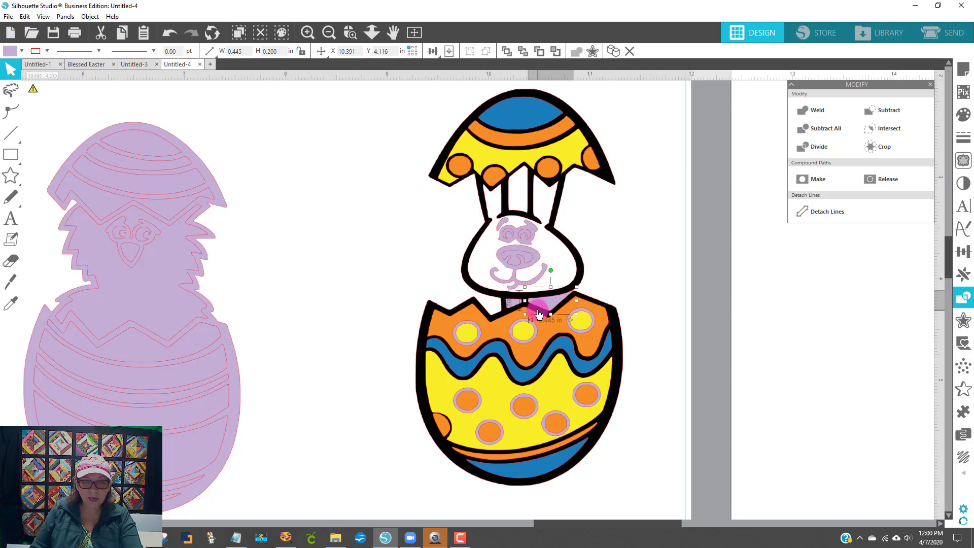
# Step: Subtract All the purple scrap beside the bunny's neck from the overlapping artwork and delete the scrap
pyautogui.keyDown('shift'); pyautogui.click(538, 315); pyautogui.keyUp('shift')
pyautogui.click(808, 128)
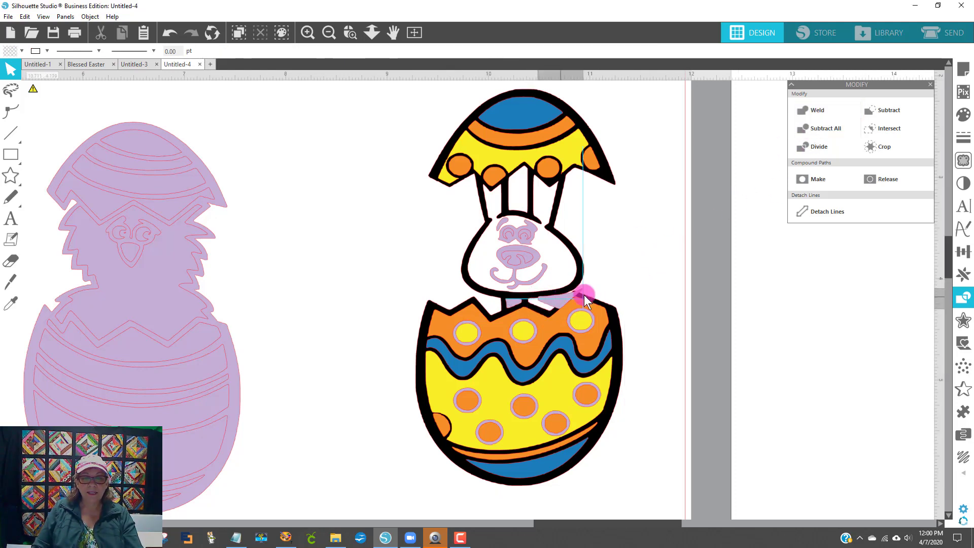
pyautogui.moveTo(584, 294); pyautogui.dragTo(716, 295)
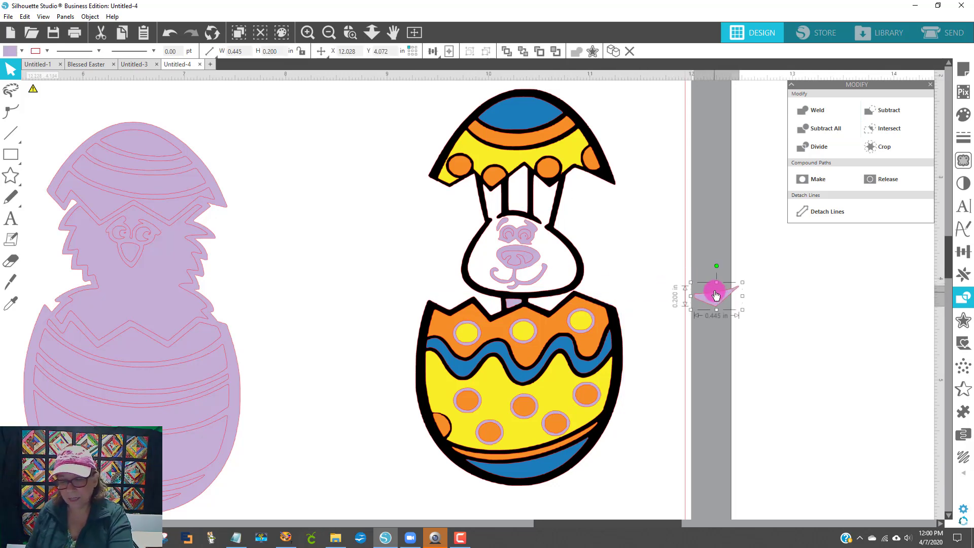
pyautogui.press('Delete')
# Step: Move the whole bunny-in-egg design slightly up and to the left as one selection
pyautogui.moveTo(408, 117); pyautogui.dragTo(628, 507)
pyautogui.moveTo(564, 445); pyautogui.dragTo(556, 428)
pyautogui.click(665, 285)
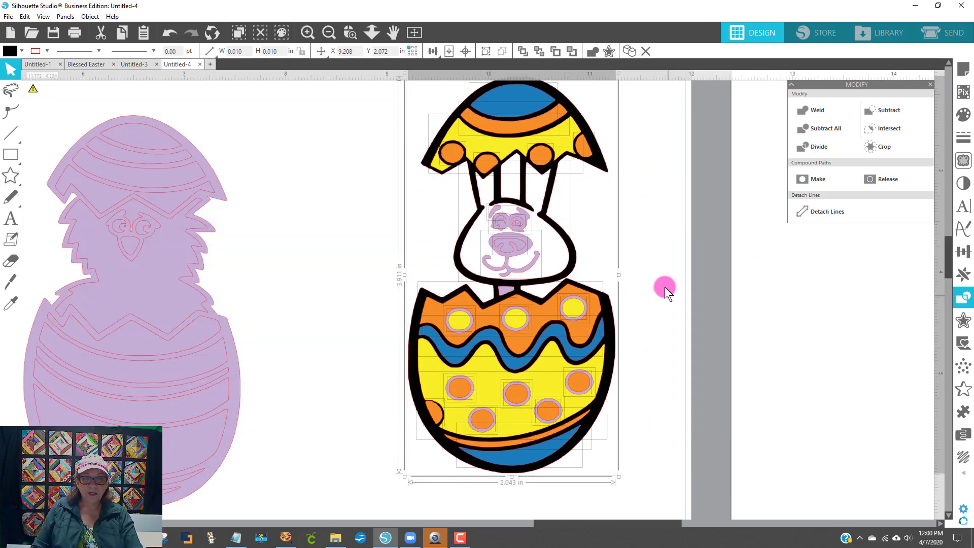
# Step: Fill the small purple neck piece between the bunny's chin and the lower eggshell with white
pyautogui.click(505, 290)
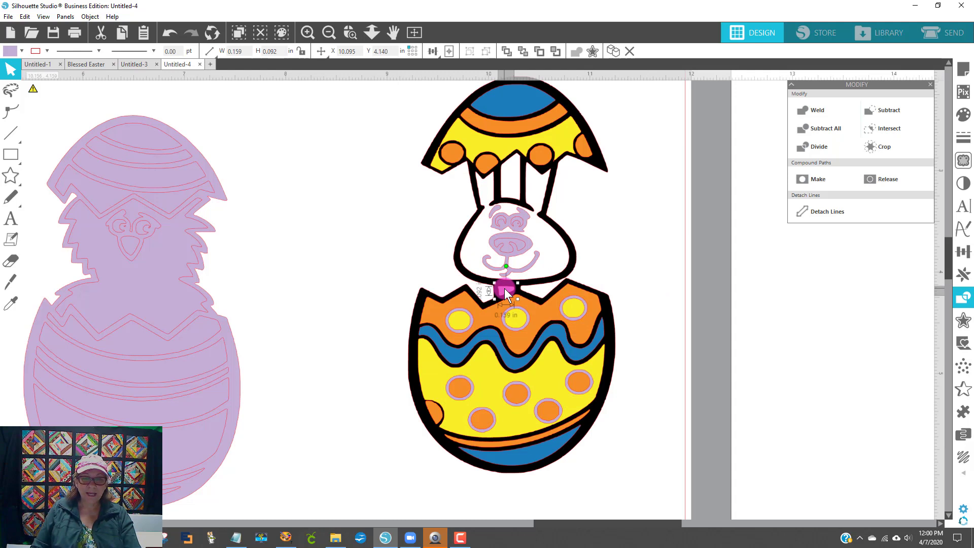
pyautogui.click(11, 51)
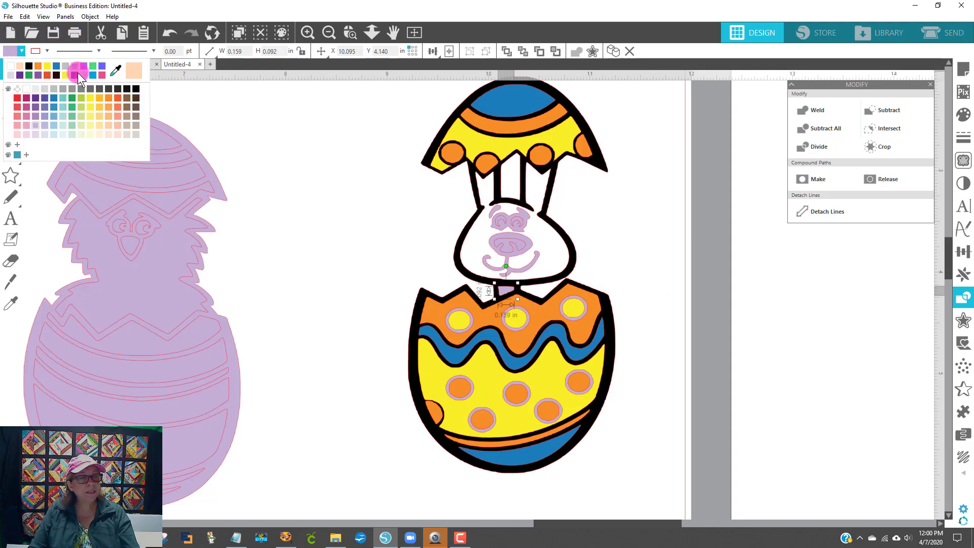
pyautogui.click(26, 87)
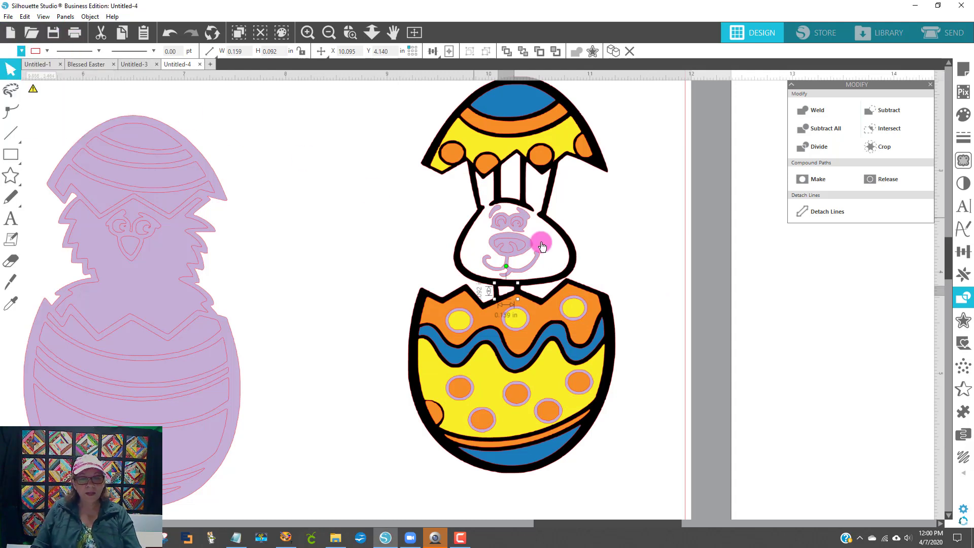
pyautogui.click(627, 268)
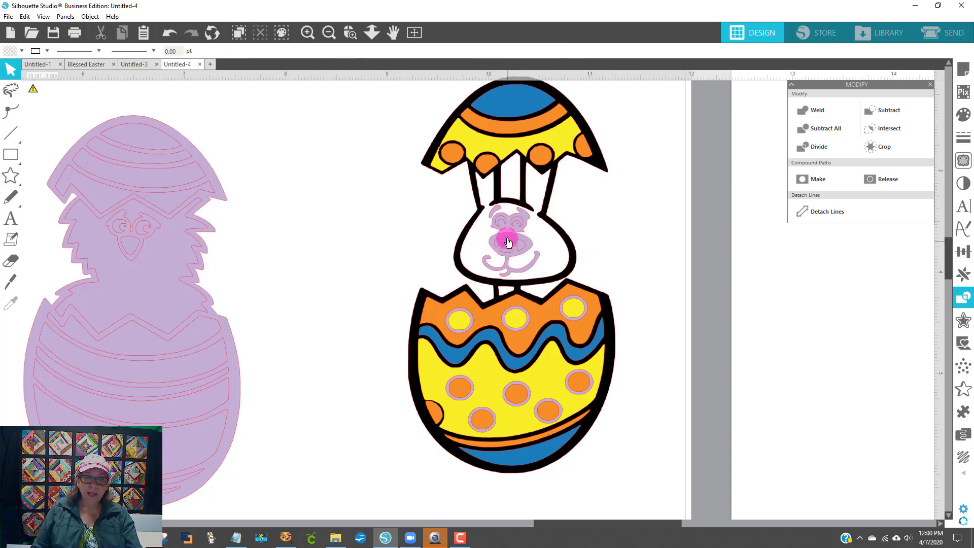
# Step: Subtract the purple nose-and-mouth shape from the white bunny head, then nudge the head slightly
pyautogui.click(507, 269)
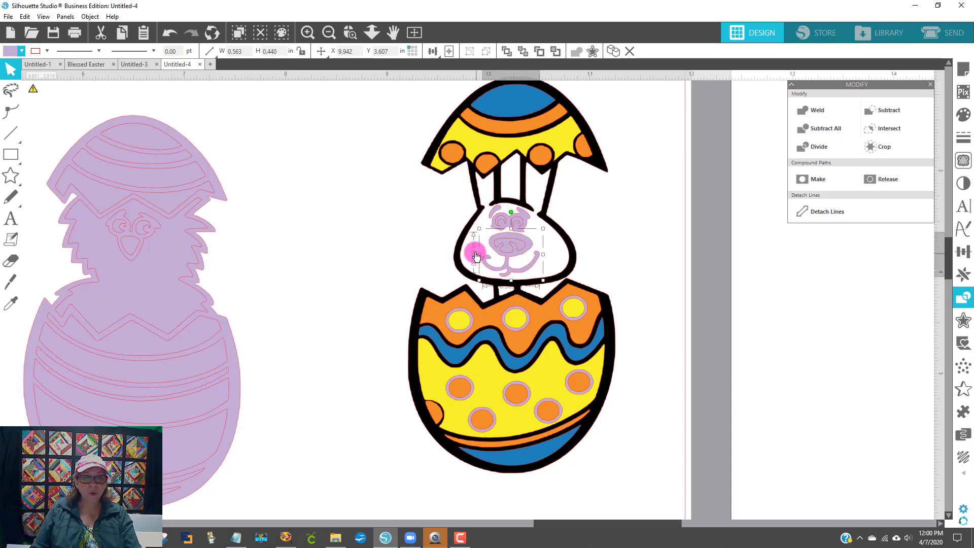
pyautogui.click(553, 258)
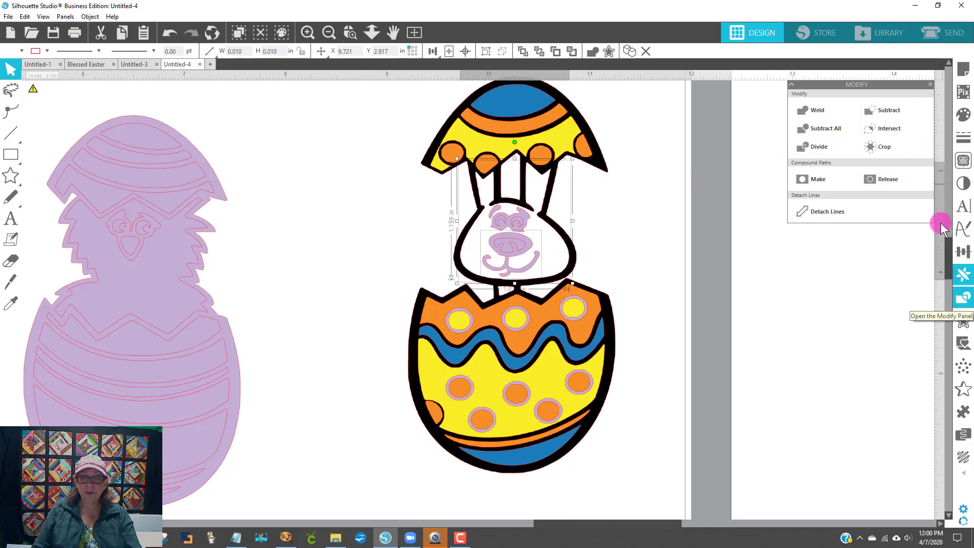
pyautogui.click(886, 116)
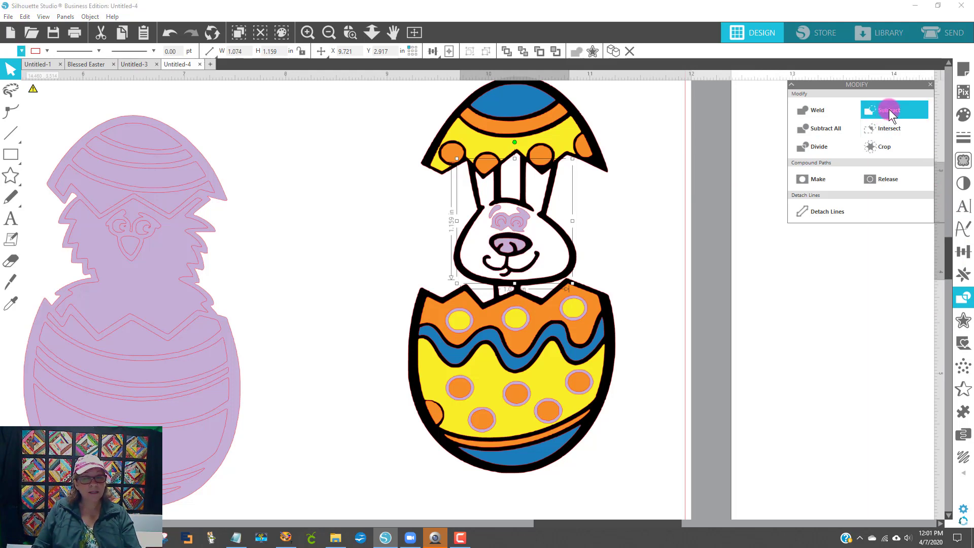
pyautogui.moveTo(541, 253)
pyautogui.mouseDown()
pyautogui.moveTo(687, 257)
pyautogui.moveTo(672, 260)
pyautogui.moveTo(748, 245)
pyautogui.moveTo(542, 250)
pyautogui.moveTo(548, 266)
pyautogui.mouseUp()
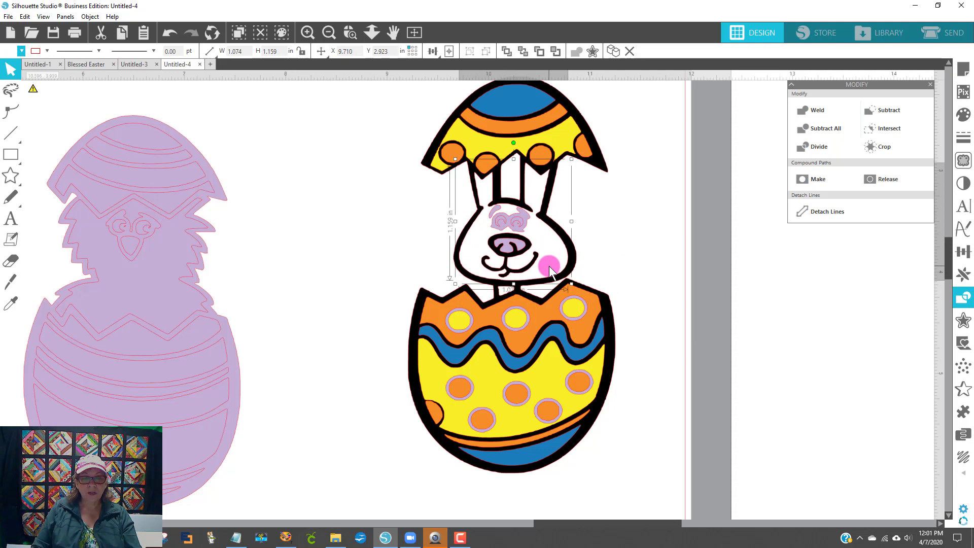
# Step: Fill the bunny's purple nose with light pink
pyautogui.click(508, 245)
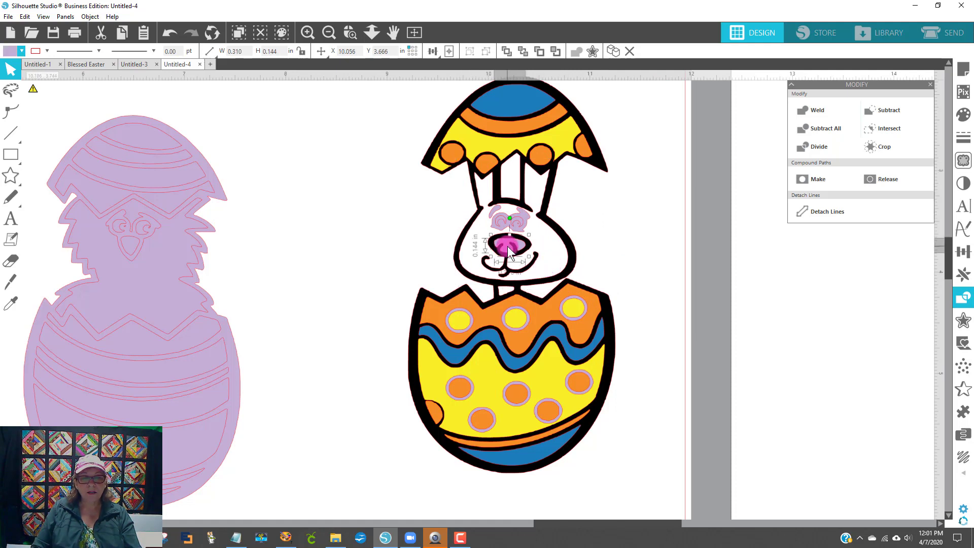
pyautogui.click(12, 52)
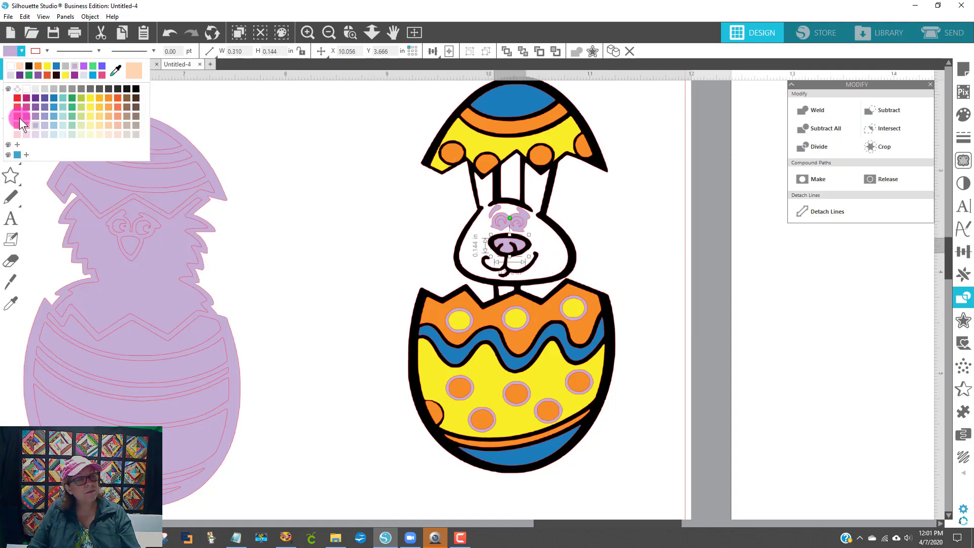
pyautogui.click(17, 99)
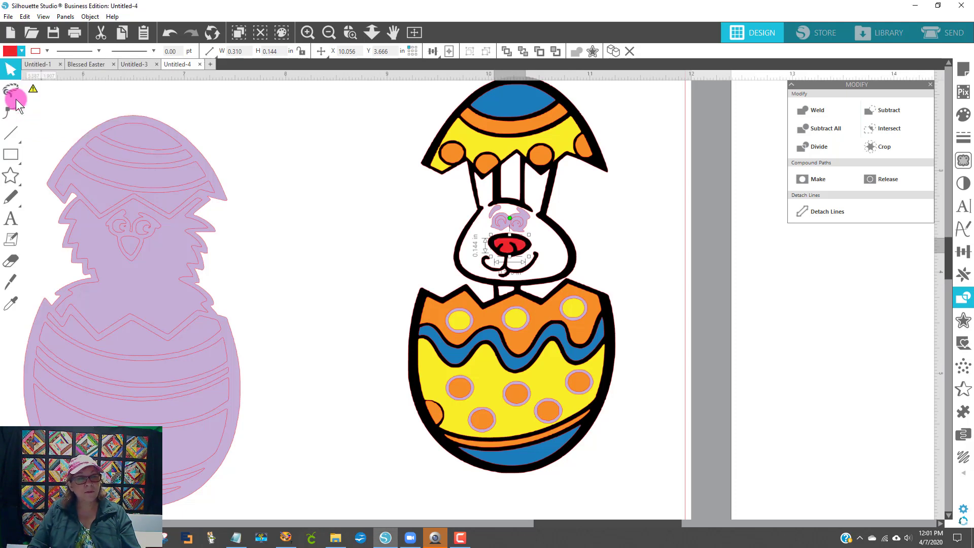
pyautogui.click(12, 51)
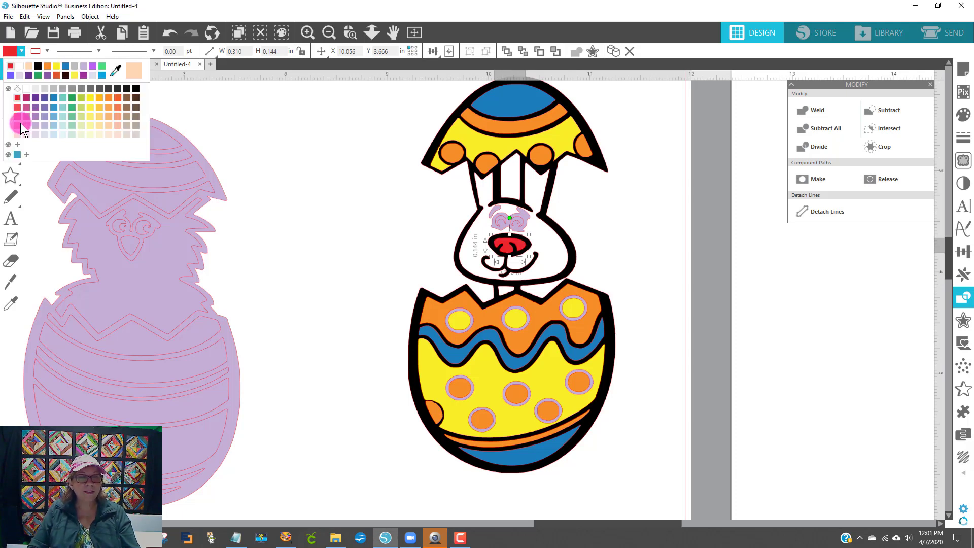
pyautogui.click(20, 123)
pyautogui.click(385, 212)
# Step: Subtract the purple eyes shape from the white bunny head
pyautogui.click(516, 229)
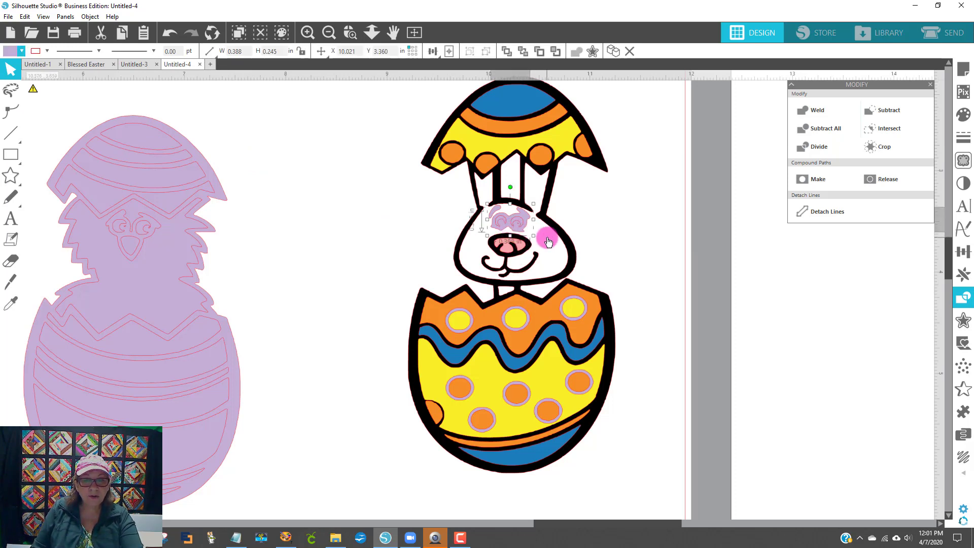
pyautogui.click(548, 241)
pyautogui.click(901, 112)
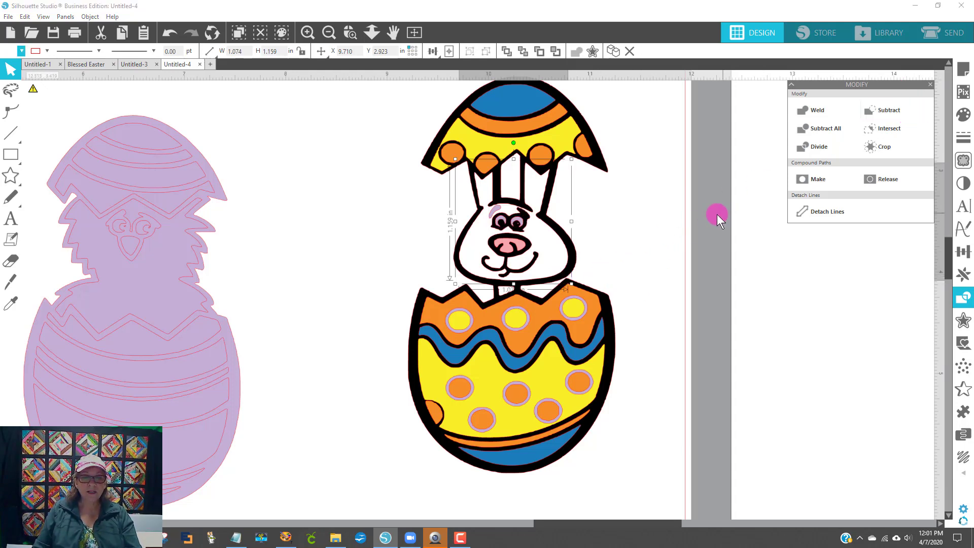
# Step: Subtract the remaining purple eyebrow shape above the bunny's left-hand eye from the white head
pyautogui.click(492, 208)
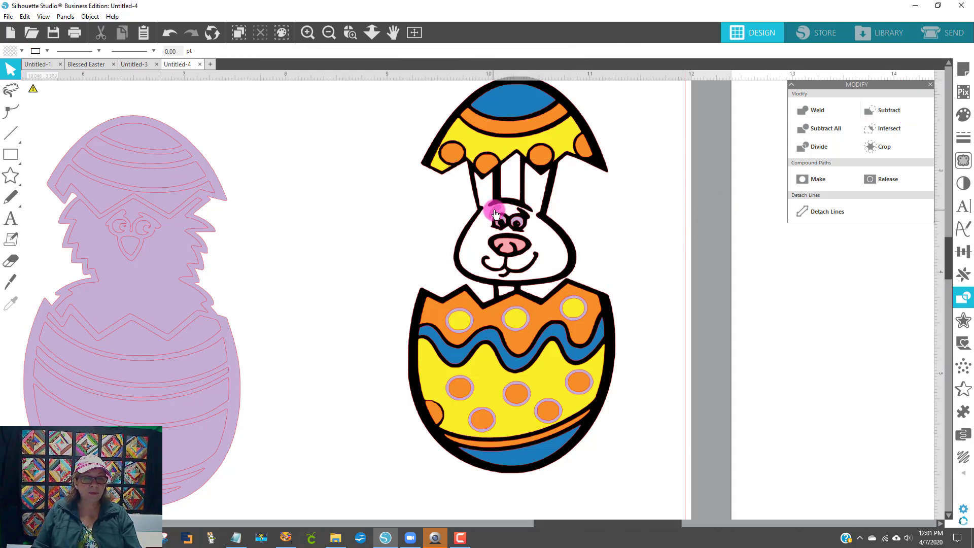
pyautogui.click(495, 212)
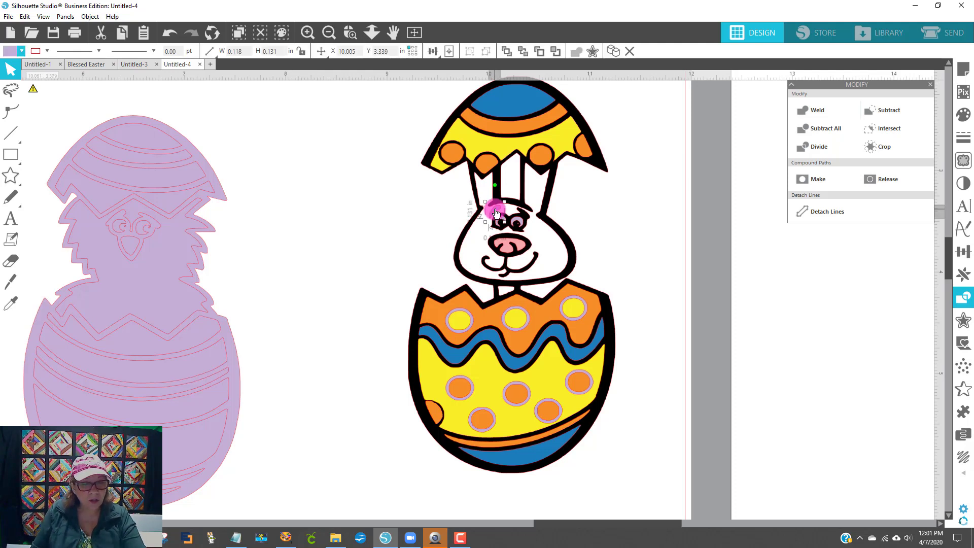
pyautogui.keyDown('shift'); pyautogui.click(481, 229); pyautogui.keyUp('shift')
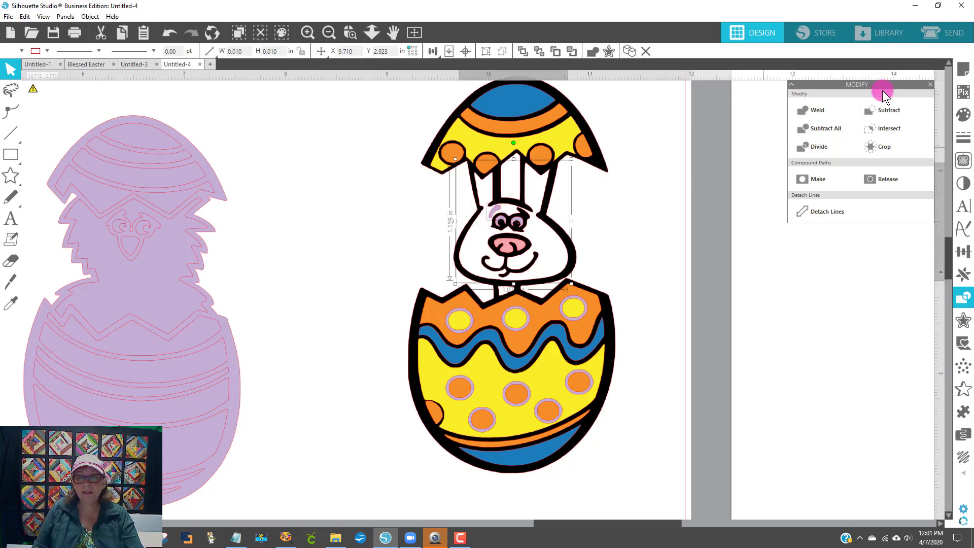
pyautogui.click(896, 110)
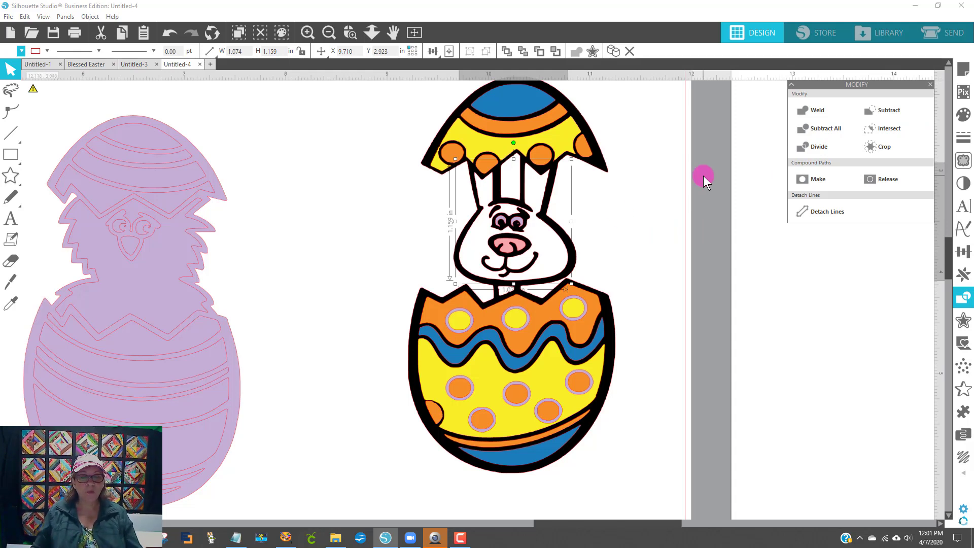
pyautogui.click(505, 221)
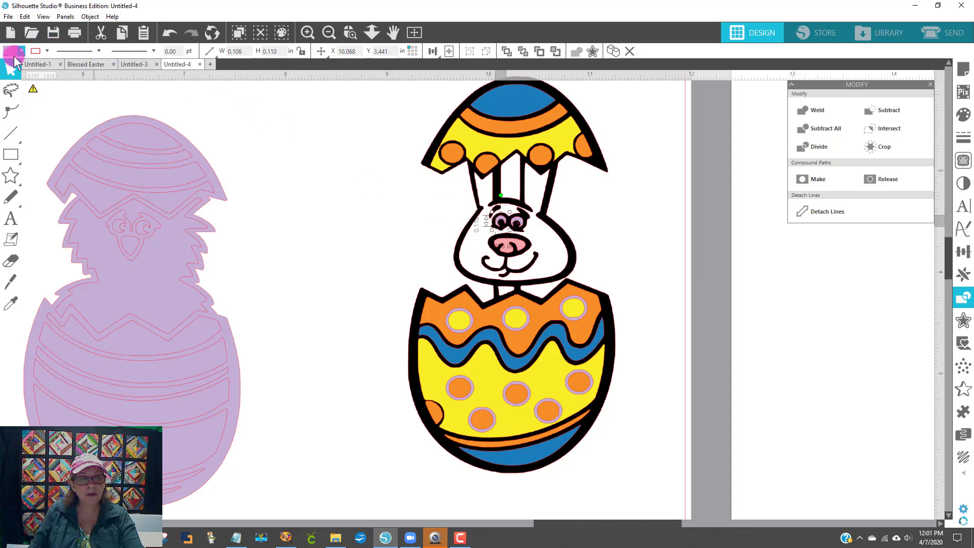
pyautogui.click(479, 232)
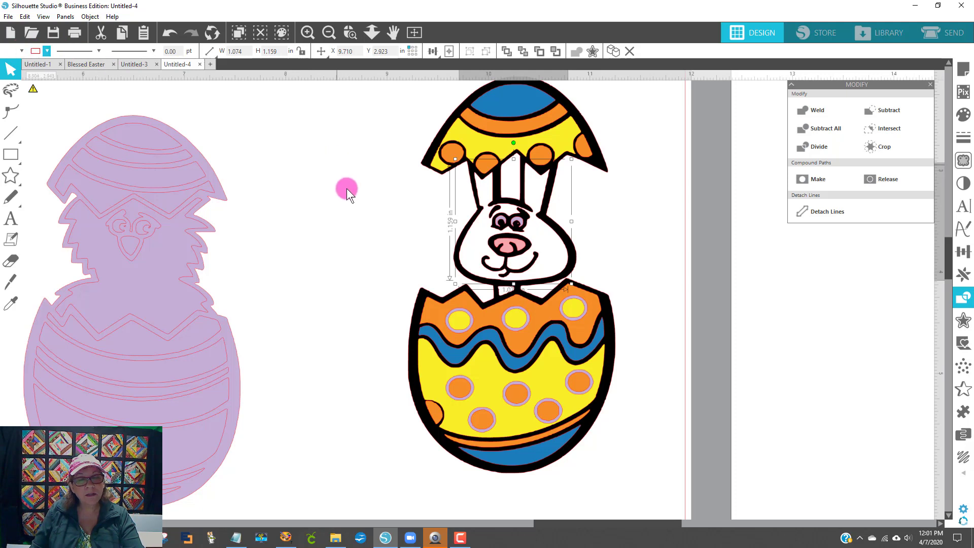
pyautogui.click(510, 246)
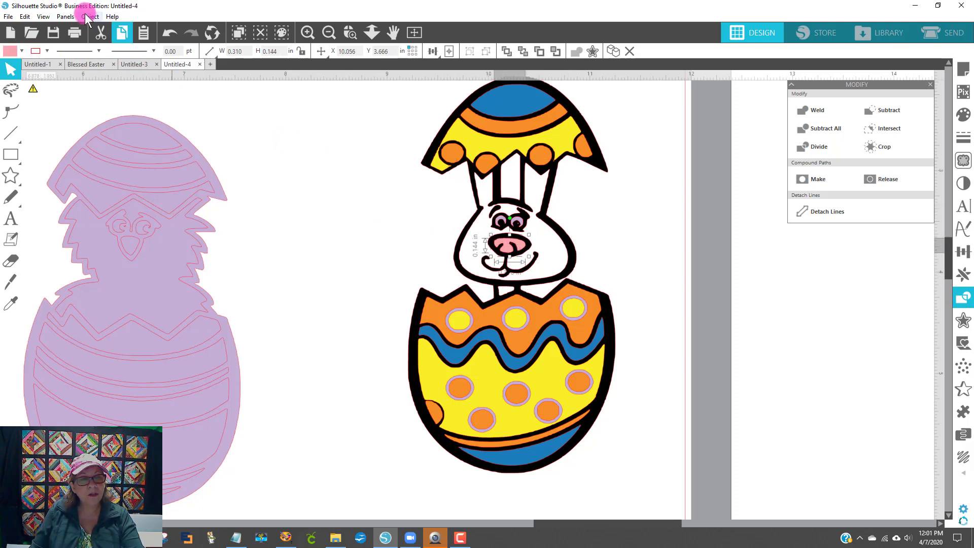
# Step: Fill both of the bunny's purple eyes with white
pyautogui.click(499, 221)
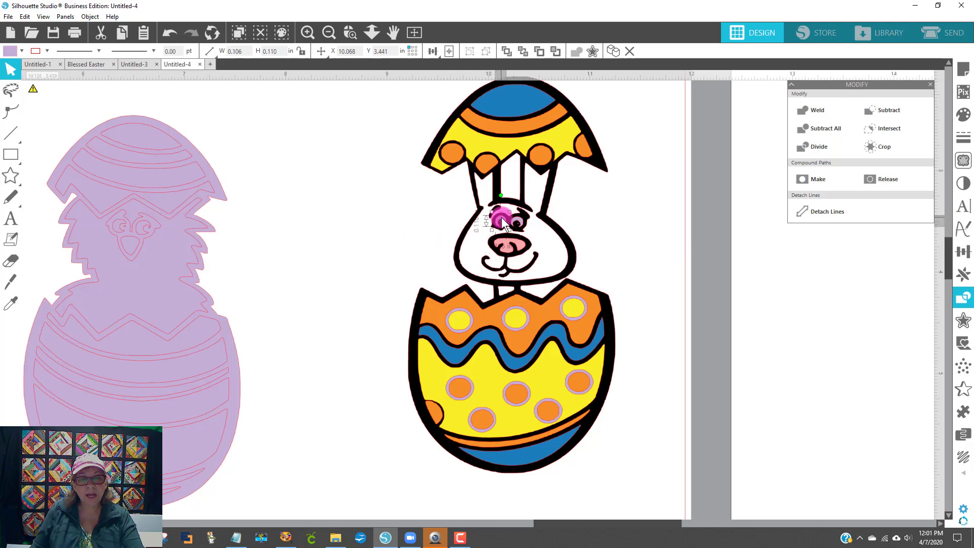
pyautogui.click(5, 49)
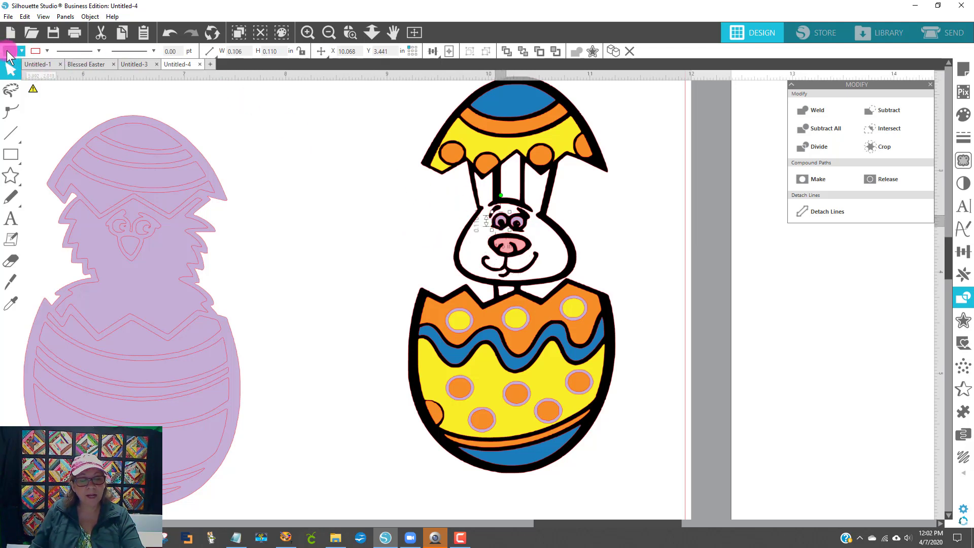
pyautogui.click(522, 224)
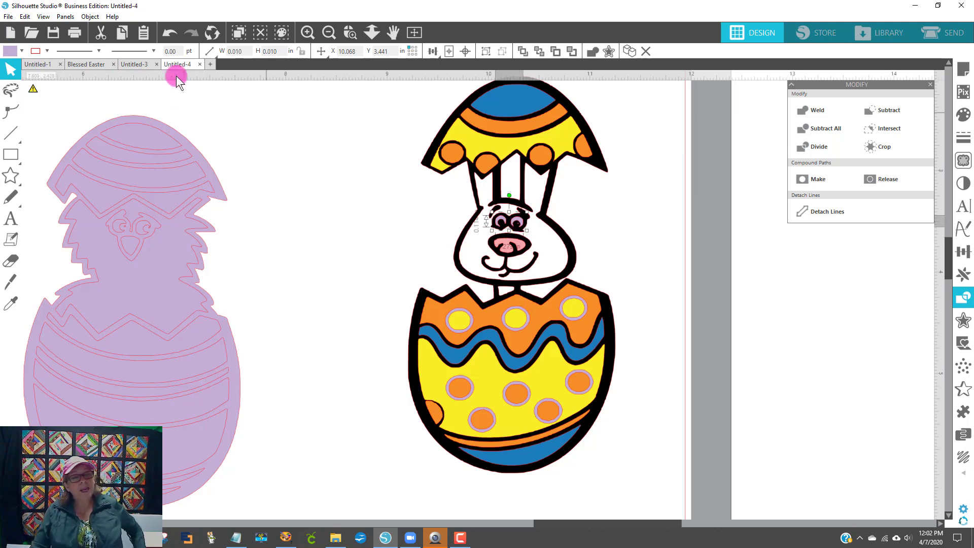
pyautogui.click(11, 62)
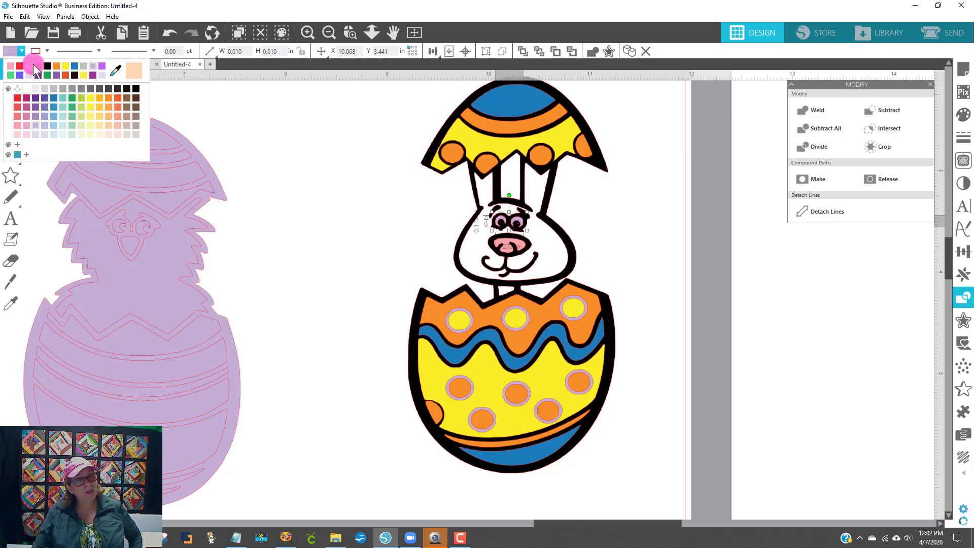
pyautogui.click(98, 75)
pyautogui.click(617, 222)
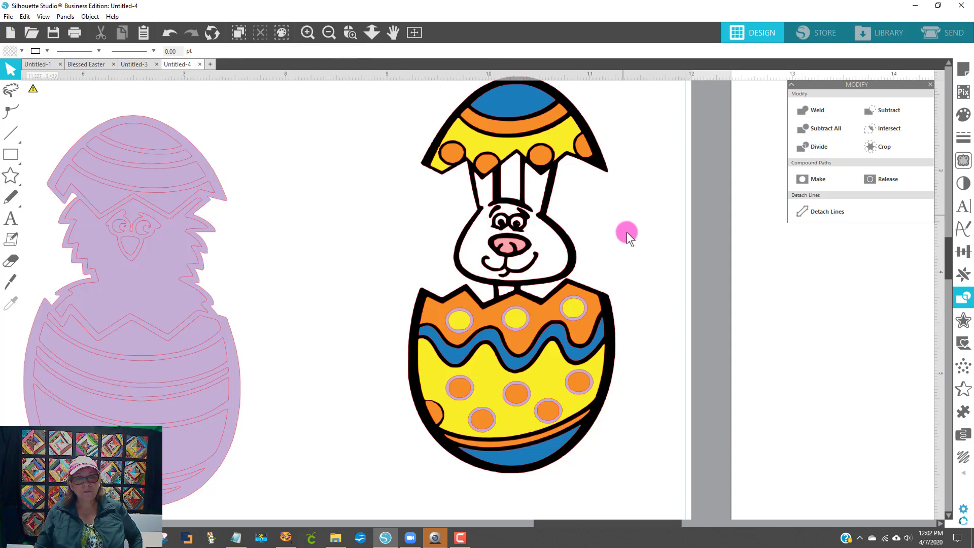
# Step: Delete the tiny speck inside the pupil of the bunny's right-hand eye
pyautogui.click(349, 33)
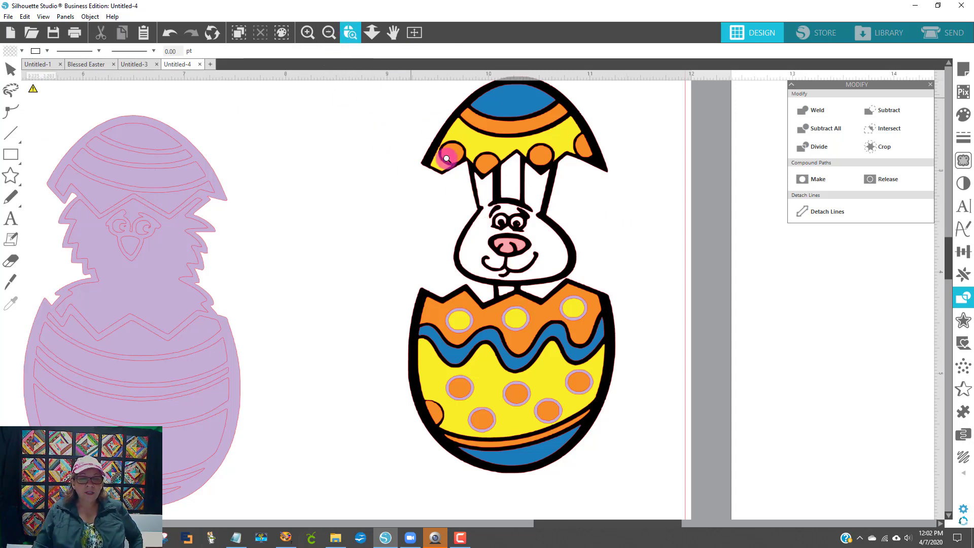
pyautogui.moveTo(446, 152); pyautogui.dragTo(646, 313)
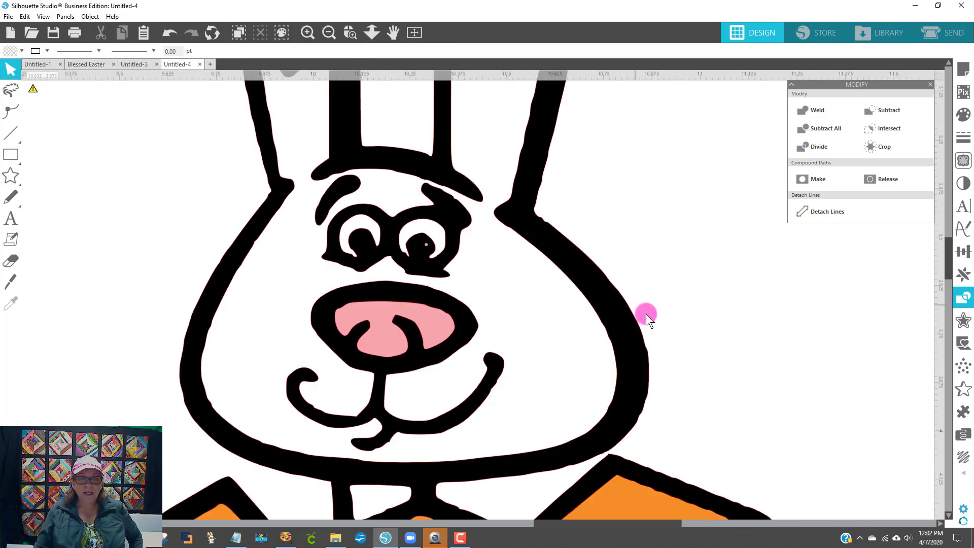
pyautogui.doubleClick(426, 247)
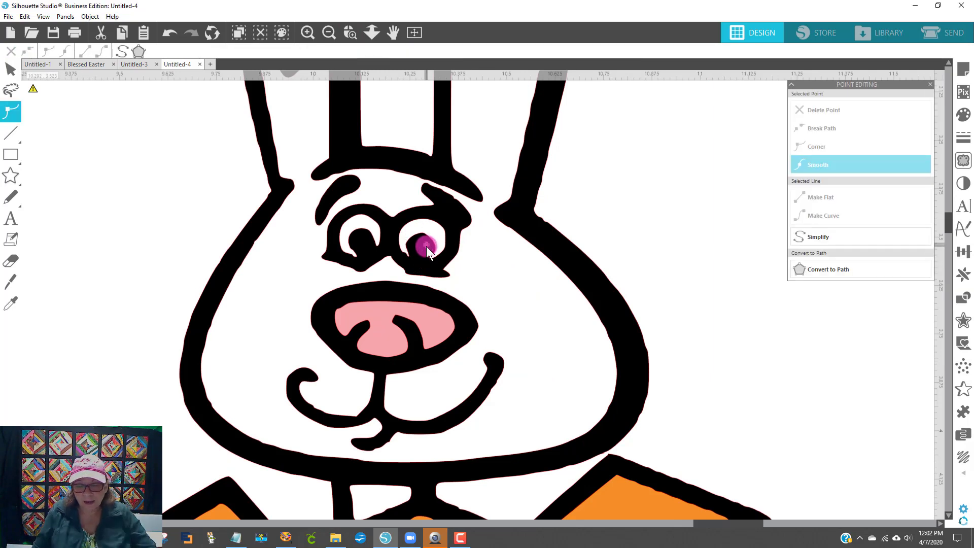
pyautogui.click(467, 339)
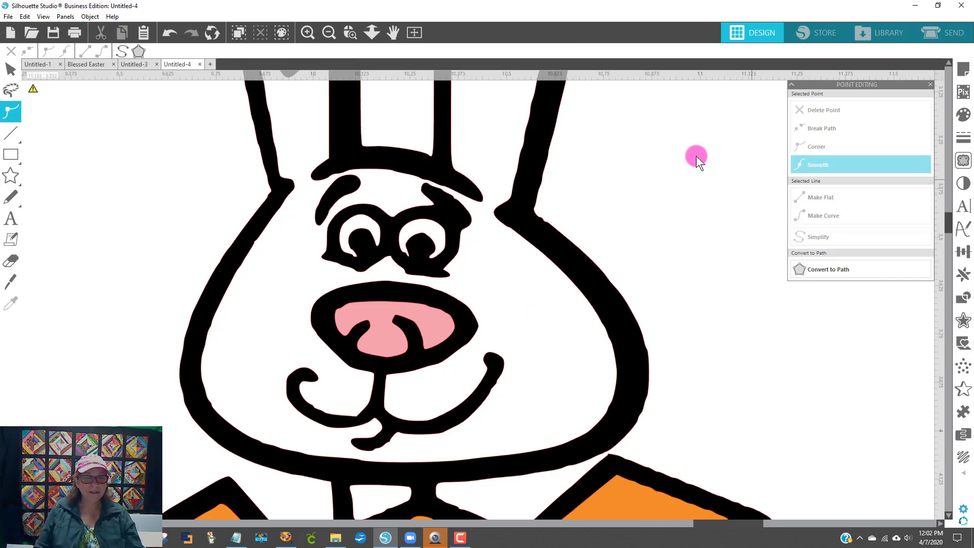
pyautogui.click(330, 32)
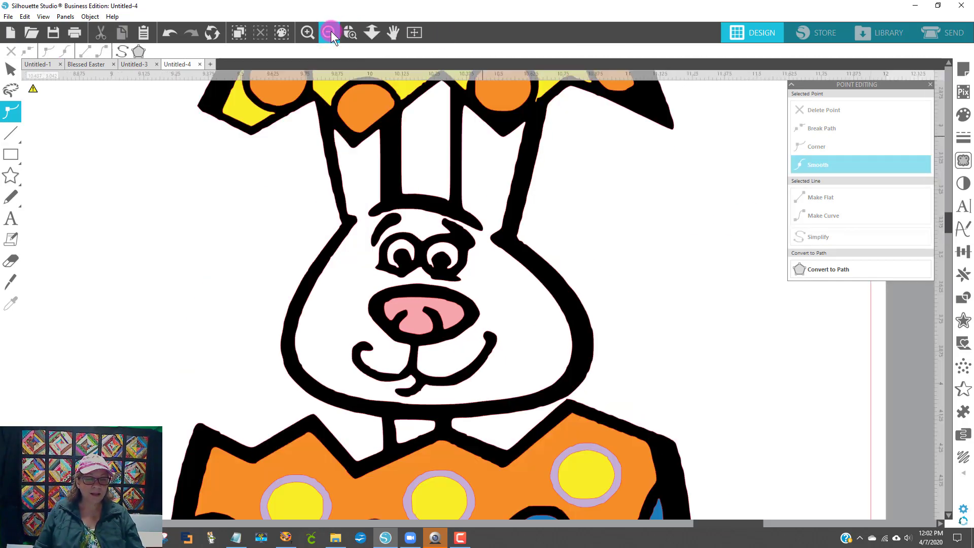
pyautogui.click(331, 31)
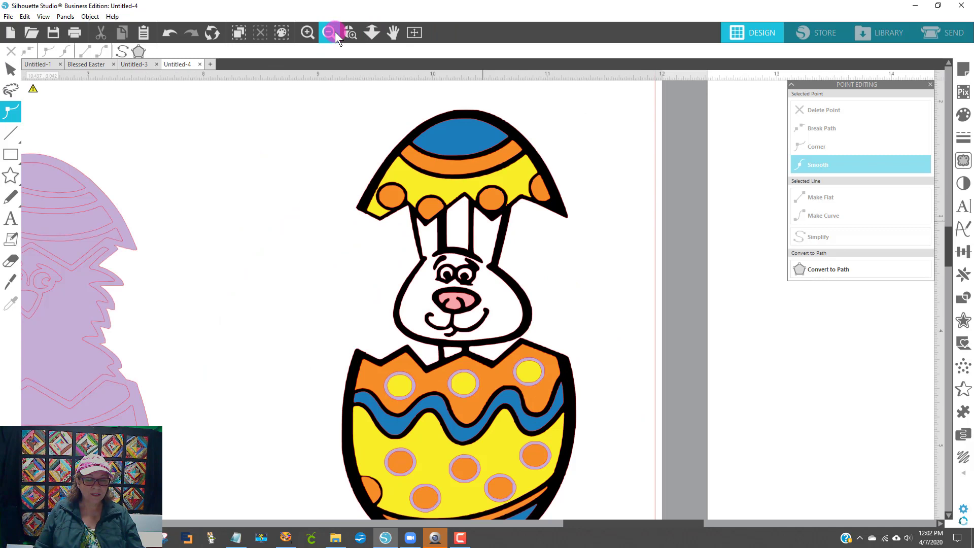
# Step: Group all the pieces of the colored bunny egg design into one object
pyautogui.click(335, 34)
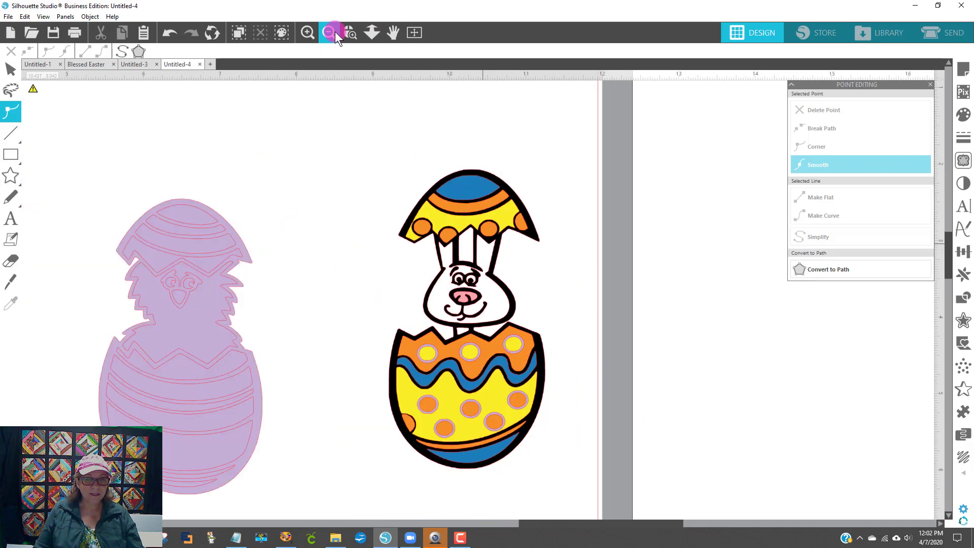
pyautogui.scroll(-1, 656, 251)
pyautogui.scroll(-1, 640, 261)
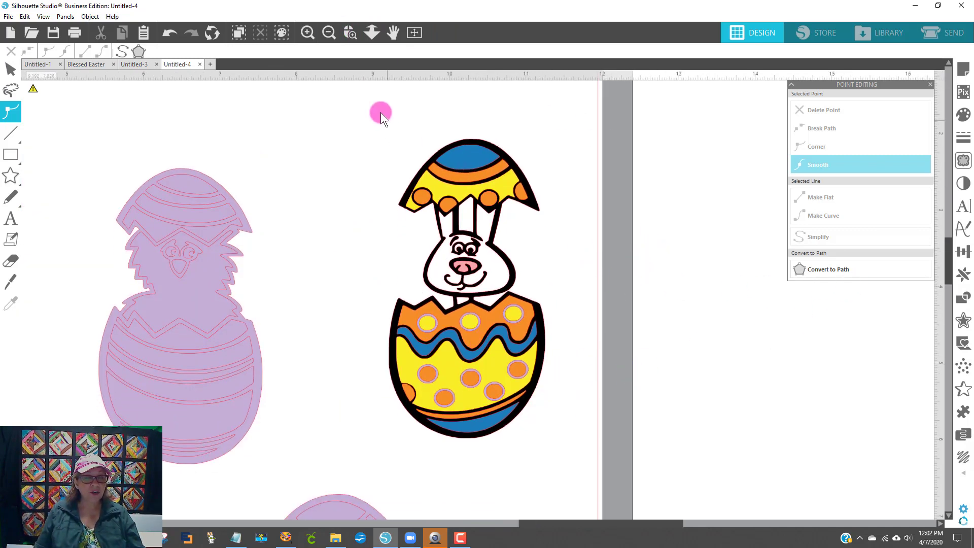
pyautogui.moveTo(381, 112); pyautogui.dragTo(616, 474)
pyautogui.rightClick(532, 417)
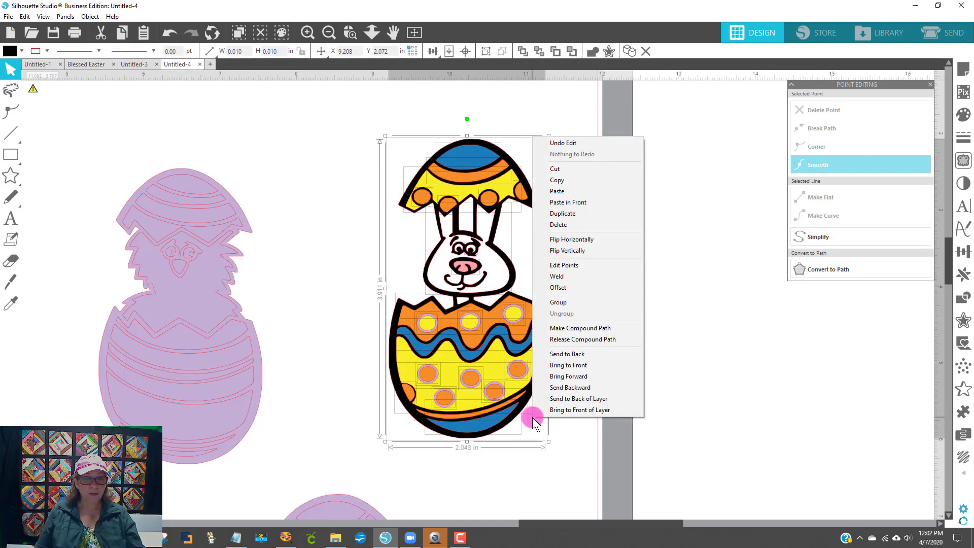
pyautogui.click(560, 305)
pyautogui.click(599, 334)
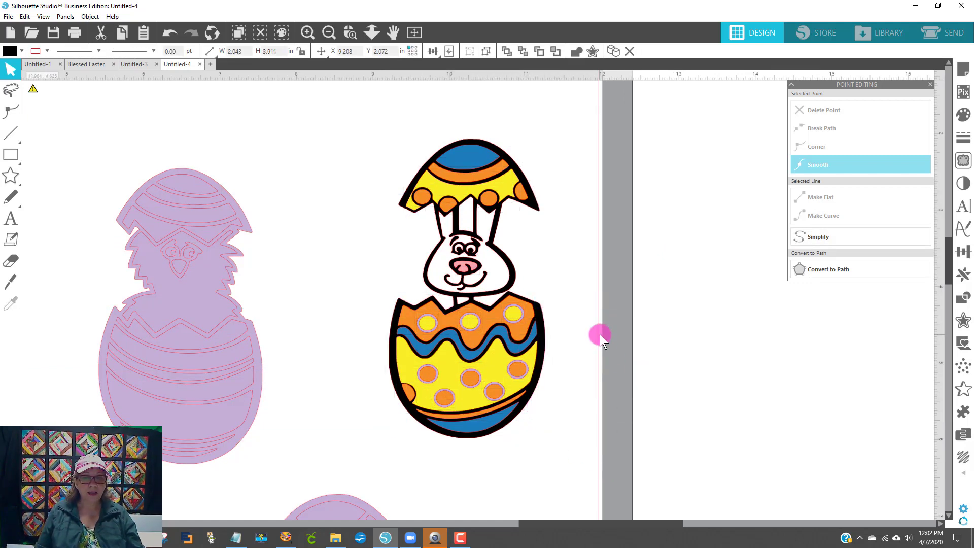
# Step: Move the stacked blank rectangles off the page and place the grouped bunny egg in the cleared space beside the purple chick egg
pyautogui.click(406, 523)
pyautogui.moveTo(381, 452); pyautogui.dragTo(111, 284)
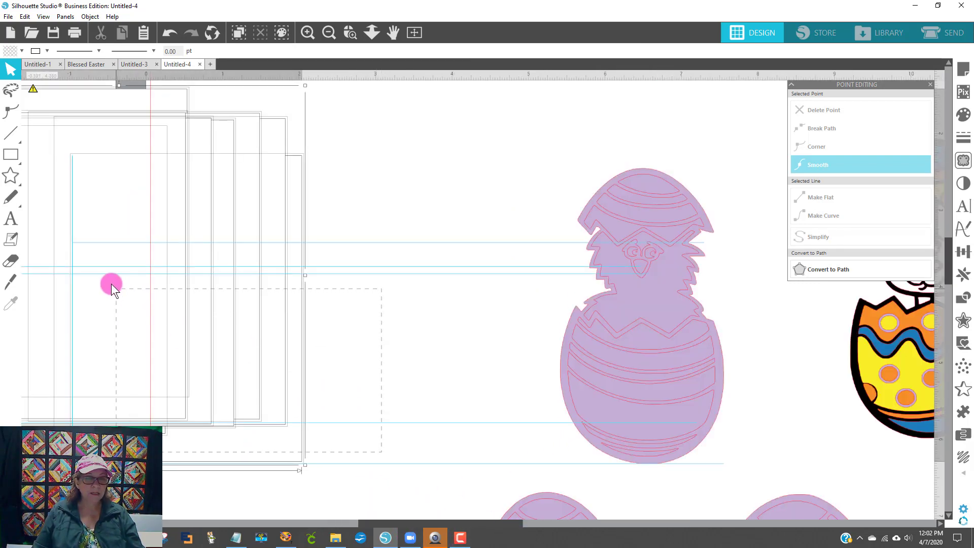
pyautogui.moveTo(260, 318); pyautogui.dragTo(2, 241)
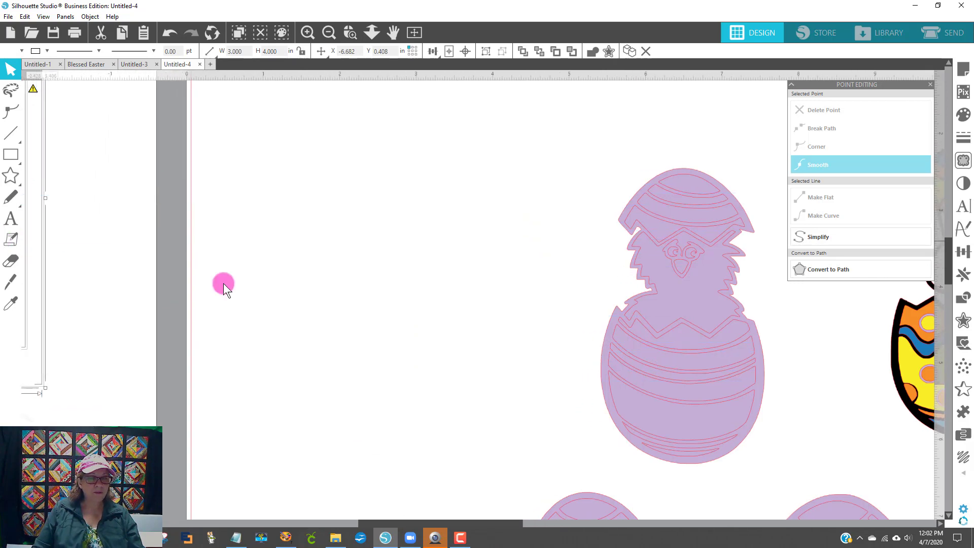
pyautogui.moveTo(867, 386); pyautogui.dragTo(392, 372)
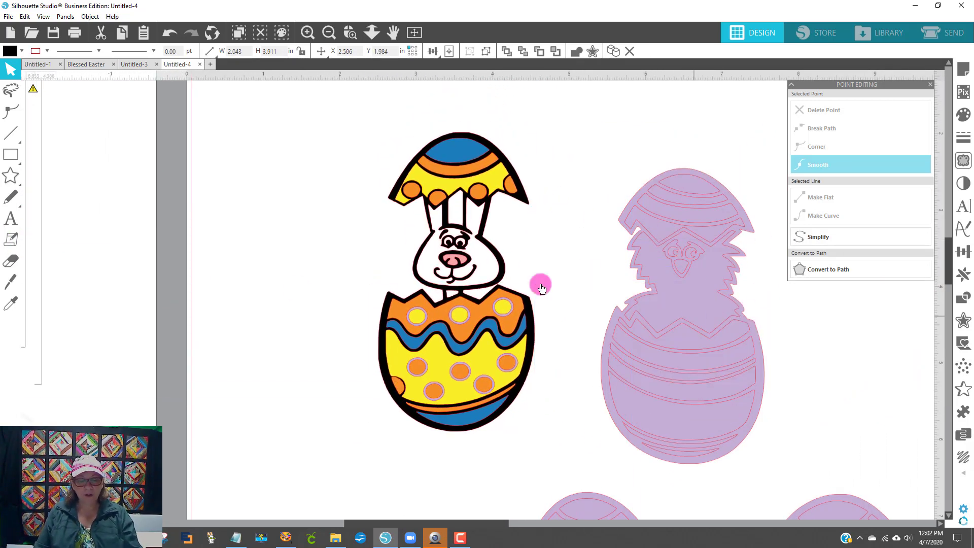
pyautogui.click(526, 227)
# Step: Show the page grid and reduce its square spacing to 0.004 in so it forms a gray backdrop
pyautogui.click(323, 41)
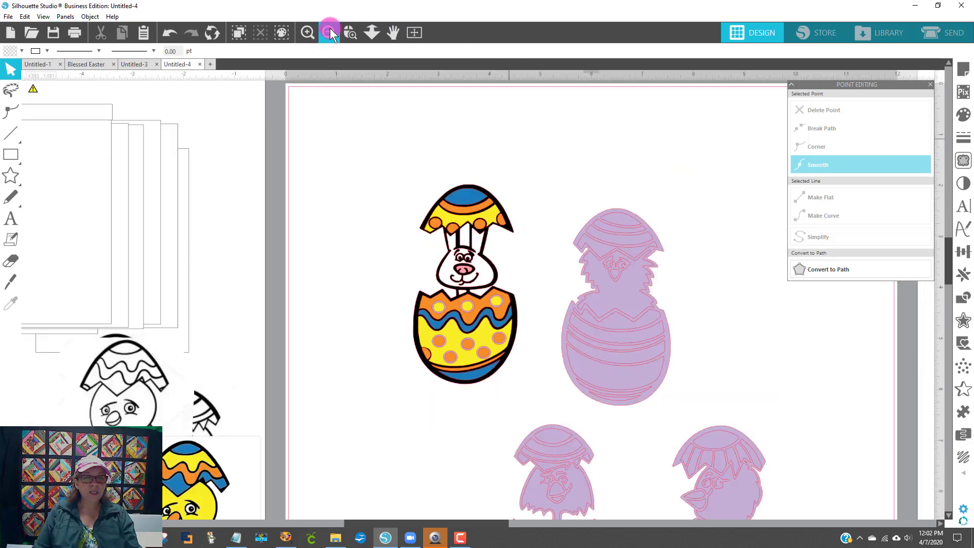
pyautogui.click(330, 29)
pyautogui.scroll(-1, 673, 355)
pyautogui.scroll(-1, 673, 355)
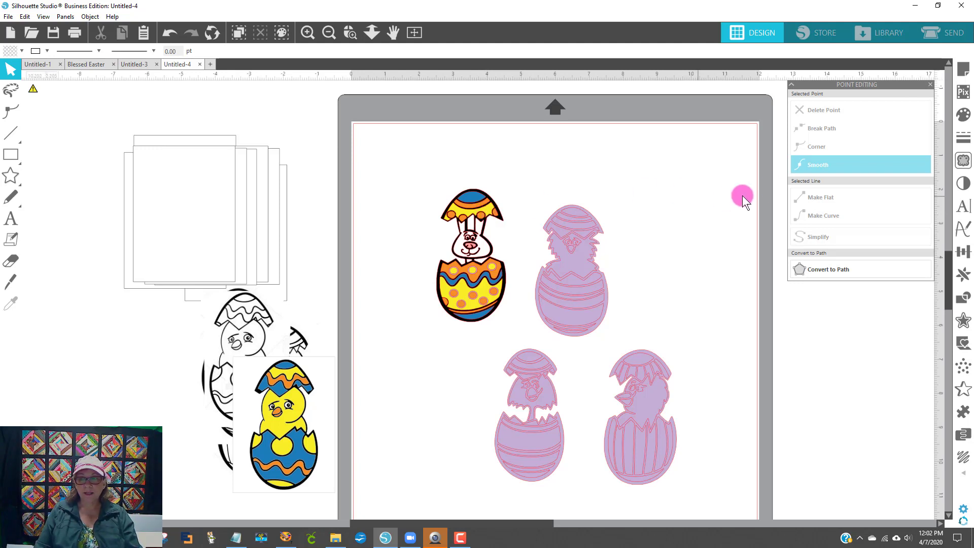
pyautogui.click(968, 75)
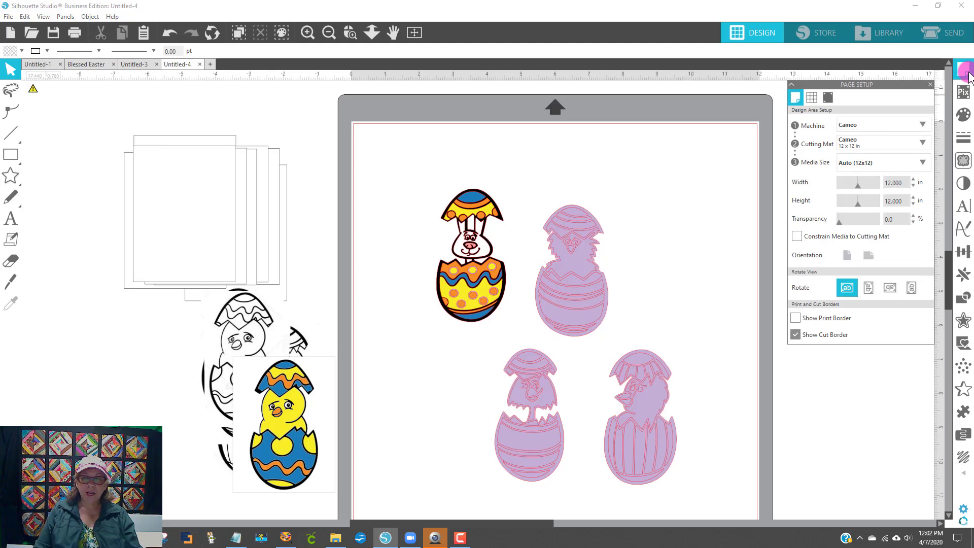
pyautogui.click(811, 97)
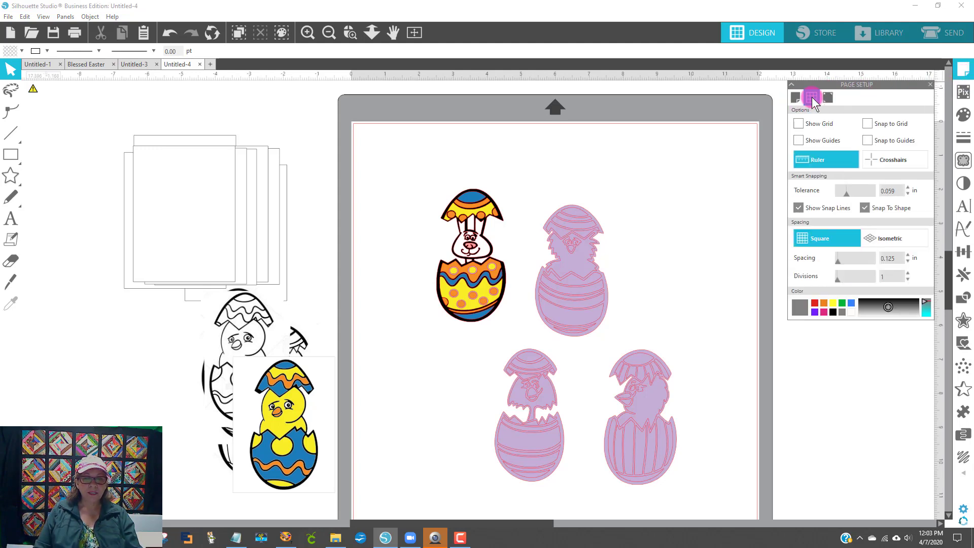
pyautogui.click(799, 123)
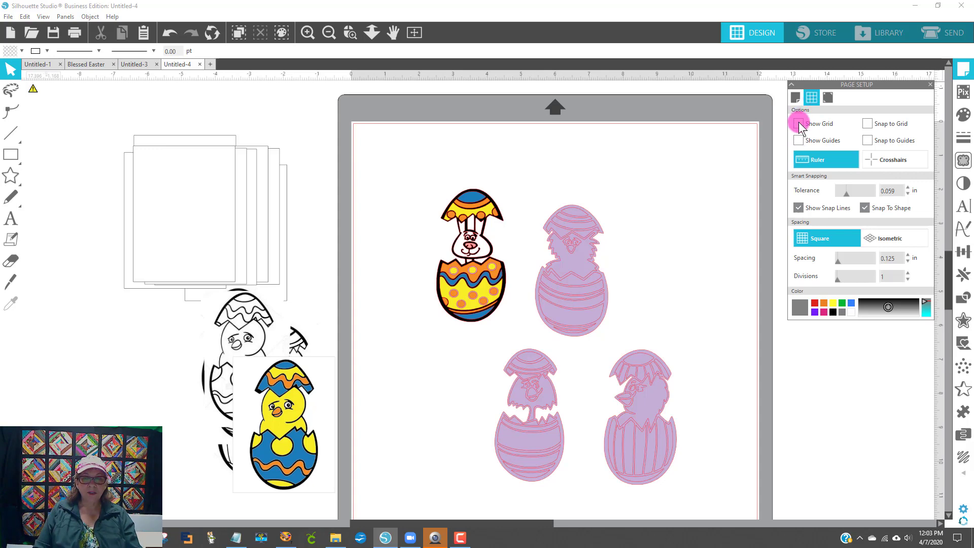
pyautogui.click(799, 123)
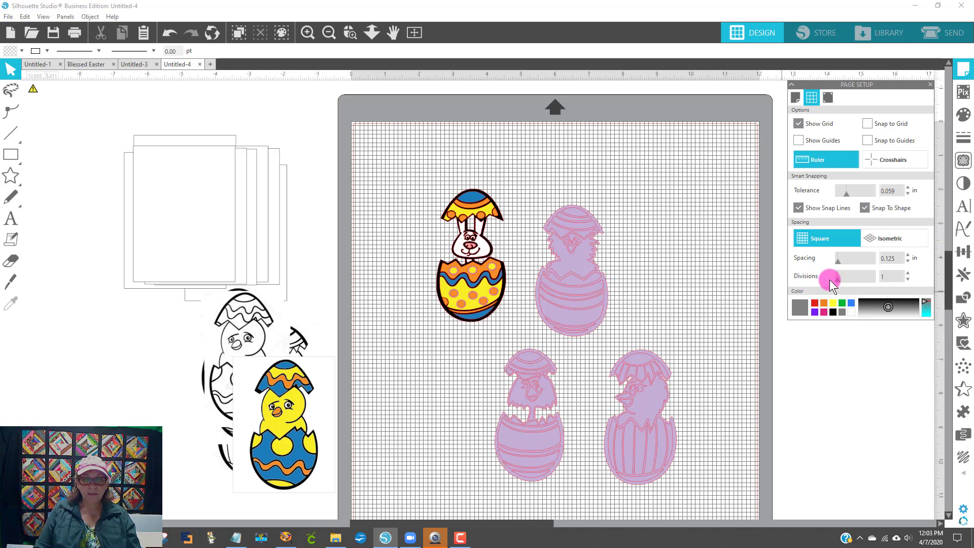
pyautogui.moveTo(838, 261)
pyautogui.mouseDown()
pyautogui.moveTo(866, 259)
pyautogui.moveTo(824, 260)
pyautogui.mouseUp()
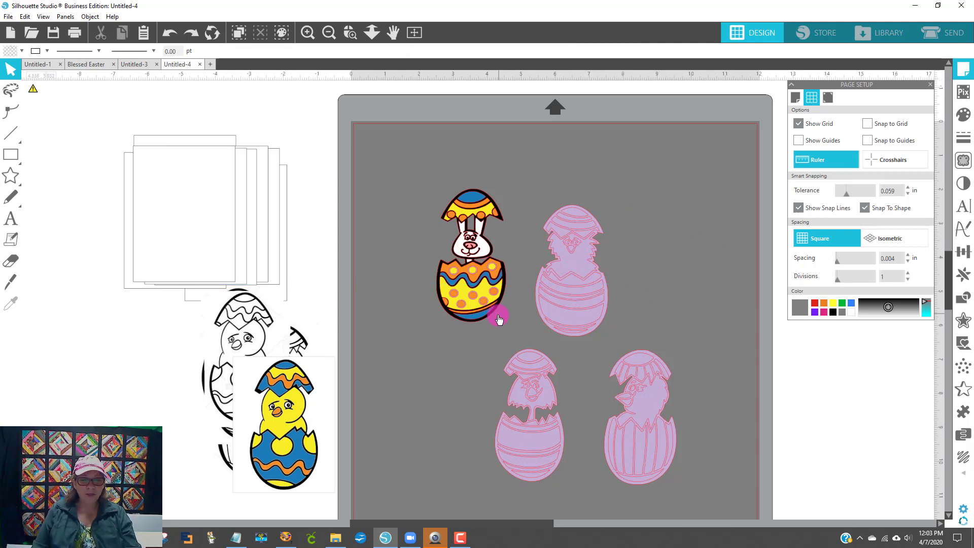
# Step: Move the bunny egg toward the upper-left corner of the page
pyautogui.click(476, 302)
pyautogui.moveTo(475, 304); pyautogui.dragTo(454, 273)
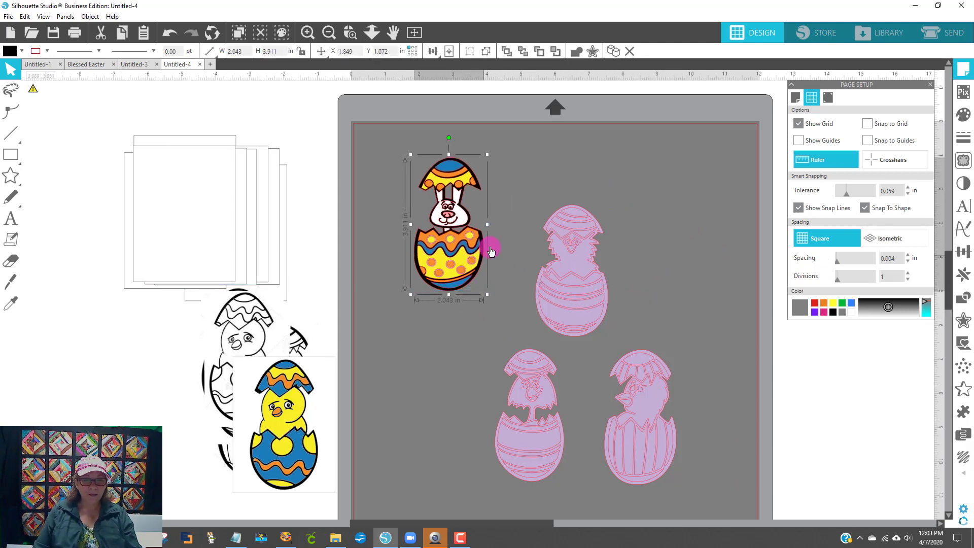
# Step: Examine the fine page grid at close and distant magnification
pyautogui.click(349, 33)
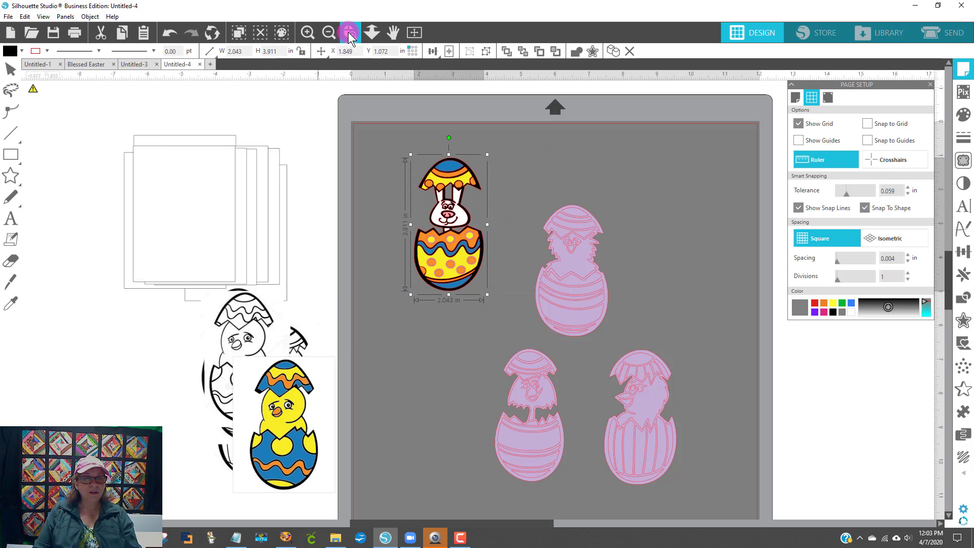
pyautogui.moveTo(577, 138); pyautogui.dragTo(655, 183)
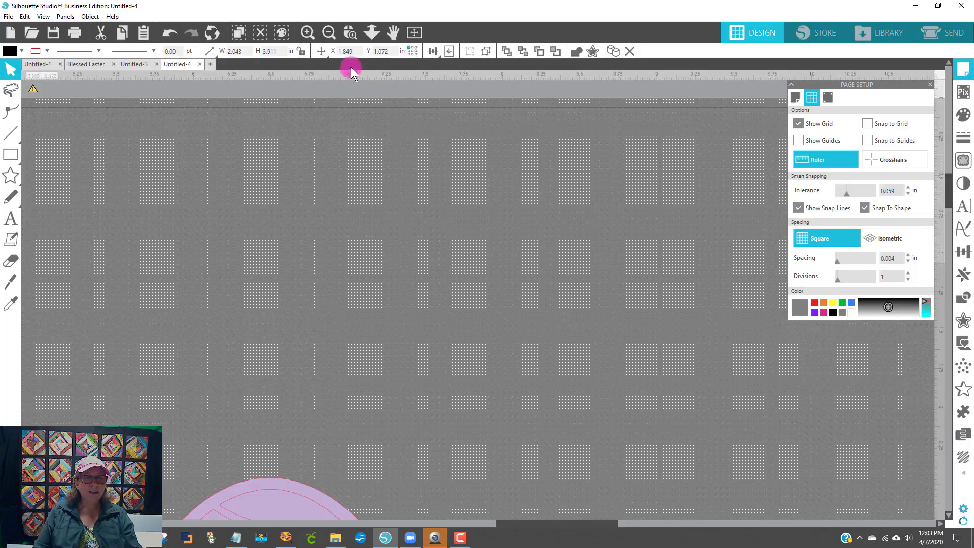
pyautogui.click(309, 32)
pyautogui.click(310, 31)
pyautogui.click(309, 32)
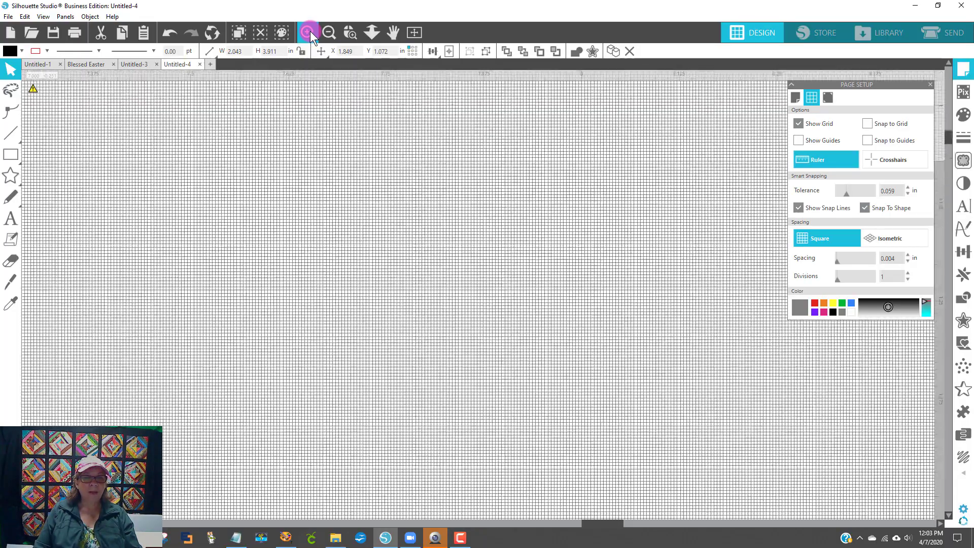
pyautogui.click(317, 31)
pyautogui.click(328, 32)
pyautogui.click(327, 32)
pyautogui.click(328, 33)
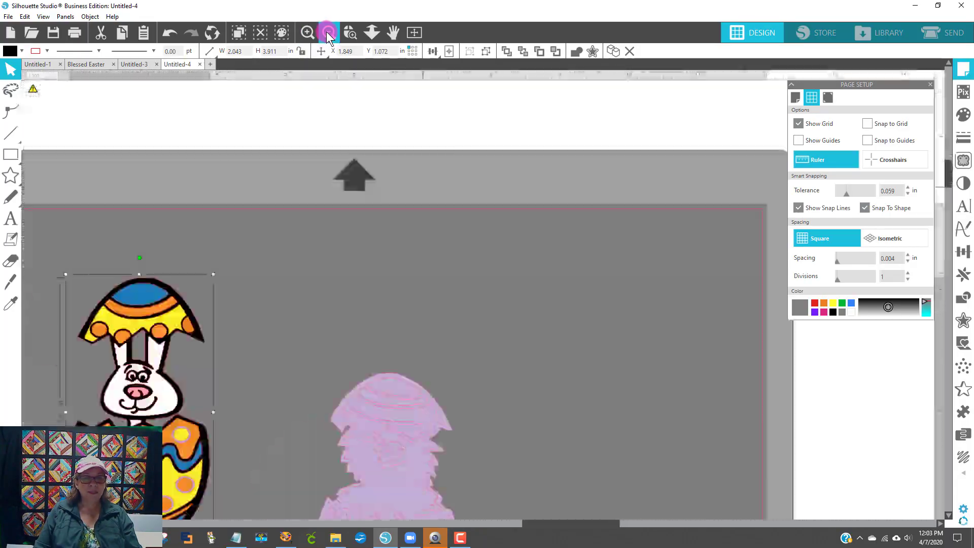
pyautogui.scroll(-3, 513, 299)
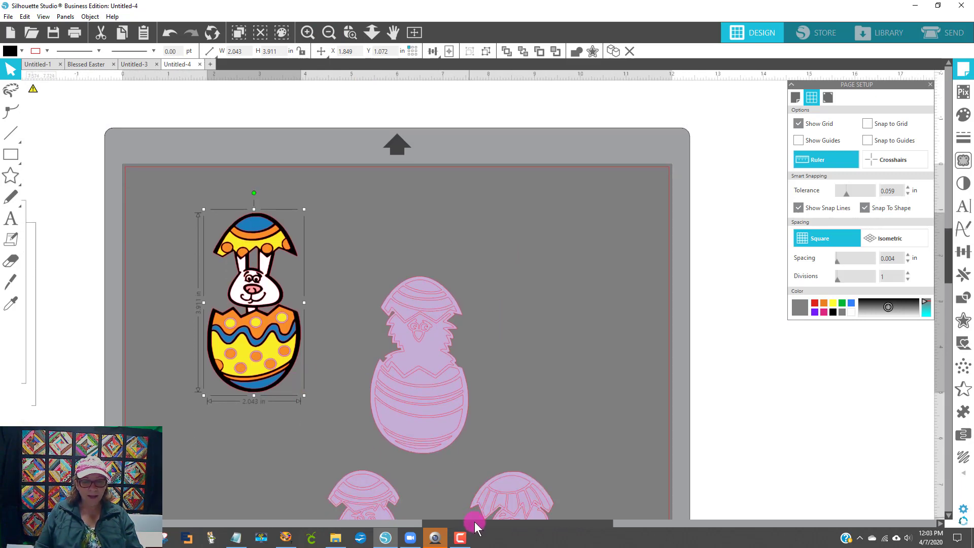
# Step: Offset the bunny egg by 0.125 in with rounded corners and fill the offset shape with white
pyautogui.moveTo(474, 522); pyautogui.dragTo(393, 520)
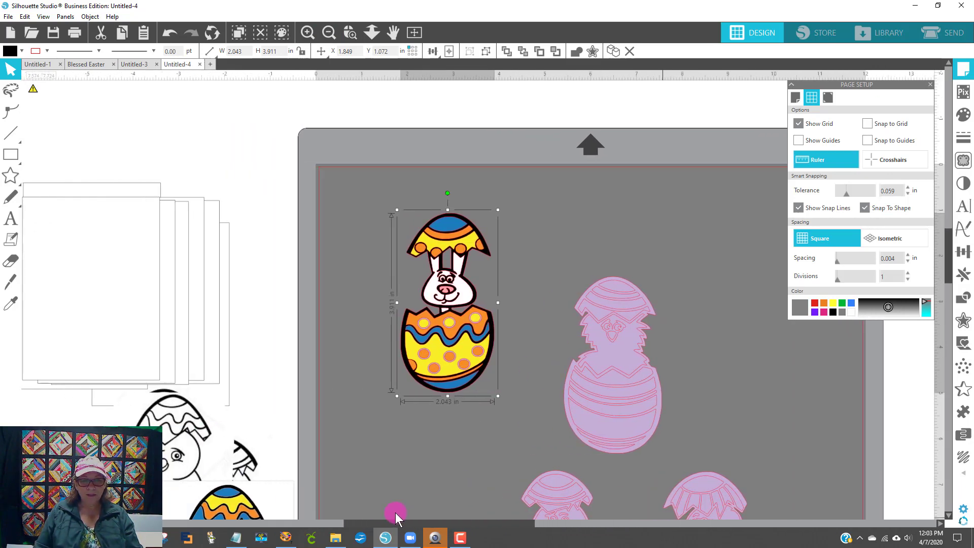
pyautogui.click(539, 287)
pyautogui.click(469, 340)
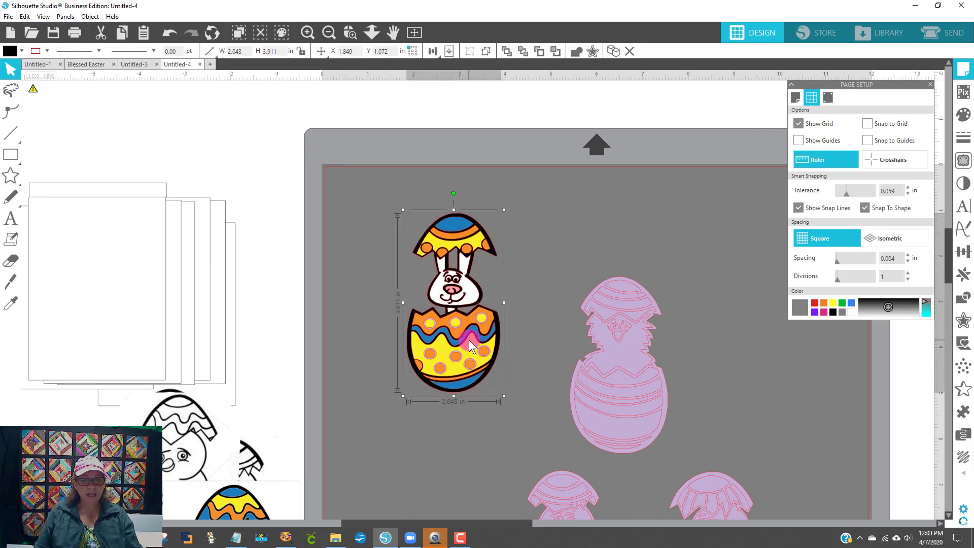
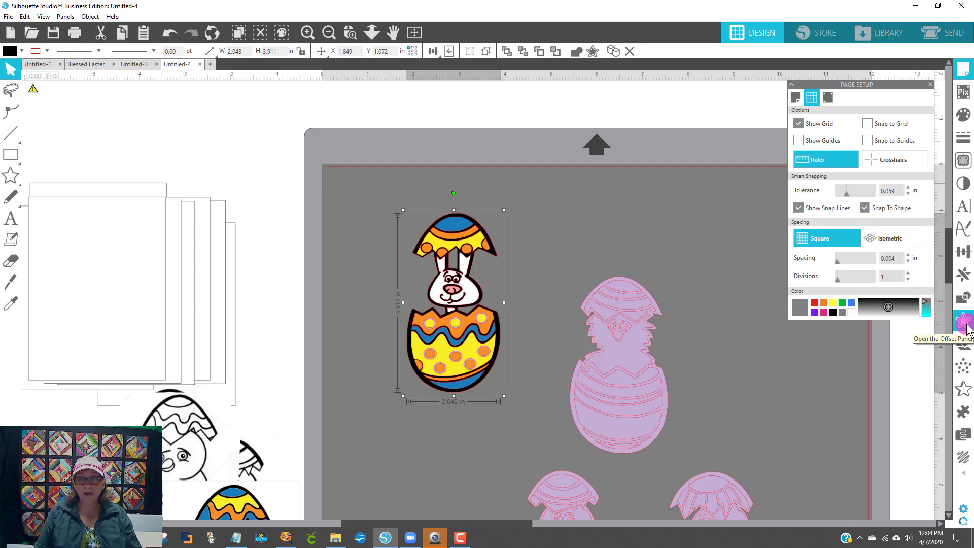
pyautogui.click(964, 322)
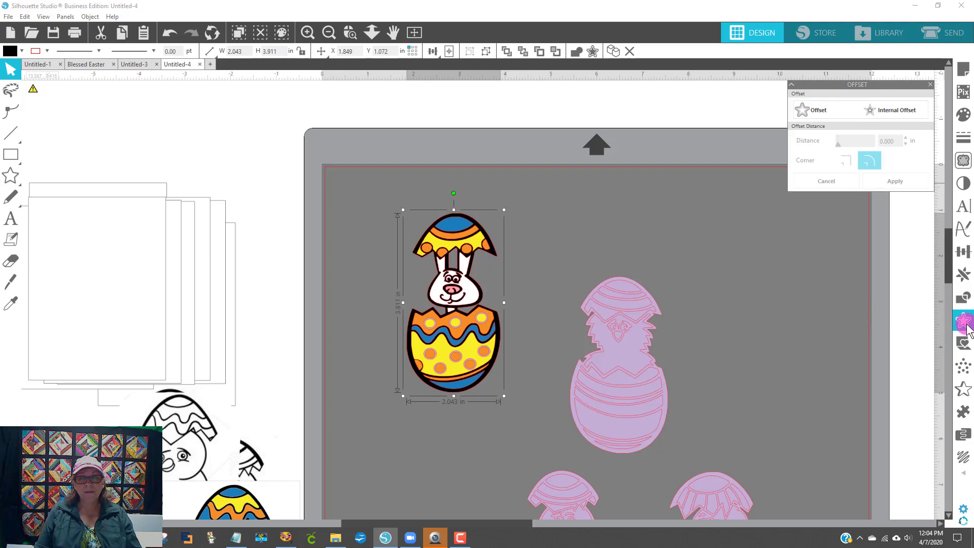
pyautogui.click(819, 111)
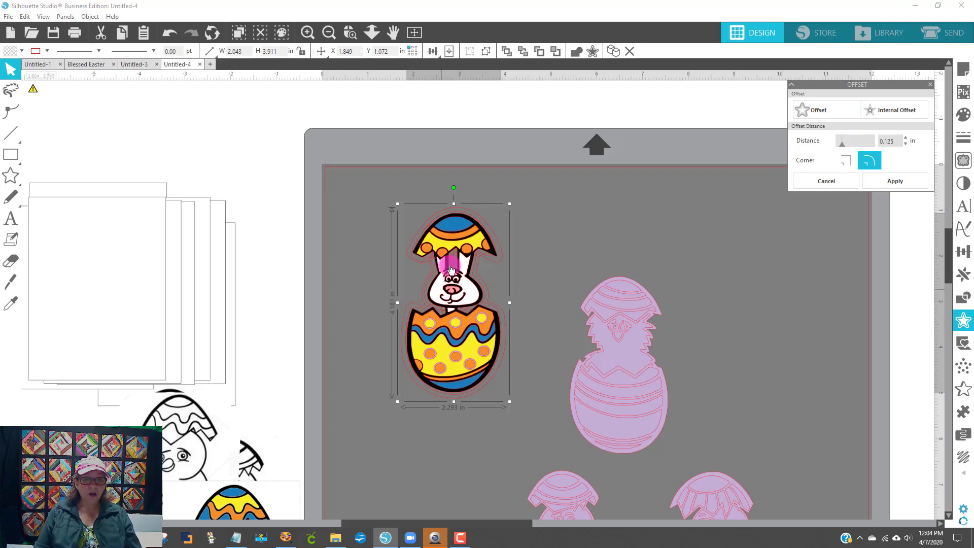
pyautogui.click(12, 53)
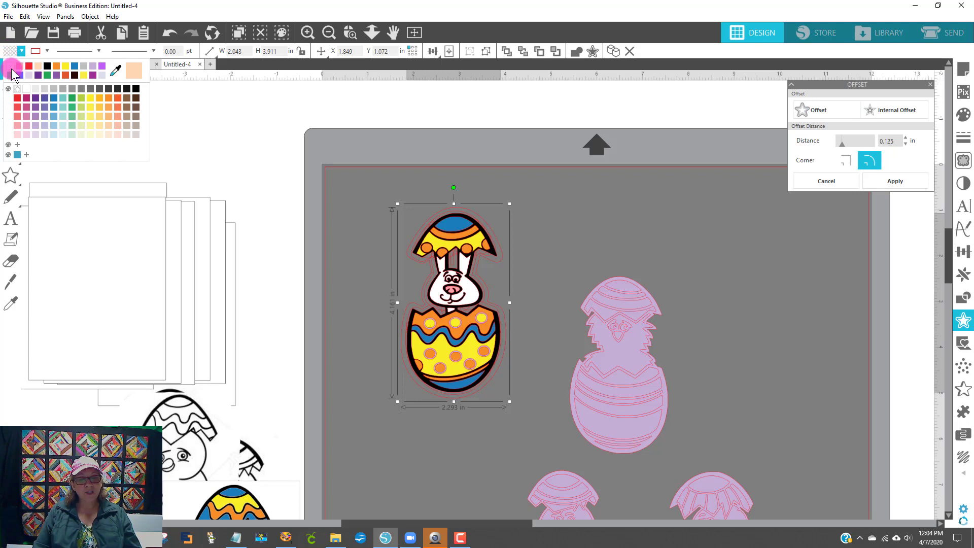
pyautogui.click(12, 72)
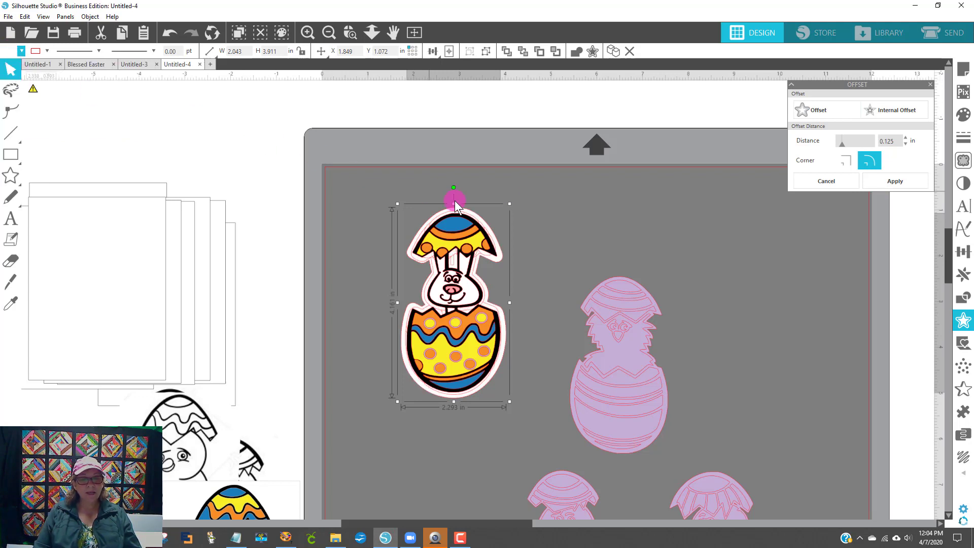
# Step: Group the bunny egg with its white offset border and move the group closer to the page's upper-left corner
pyautogui.moveTo(470, 228)
pyautogui.mouseDown()
pyautogui.moveTo(591, 217)
pyautogui.moveTo(469, 233)
pyautogui.mouseUp()
pyautogui.click(443, 273)
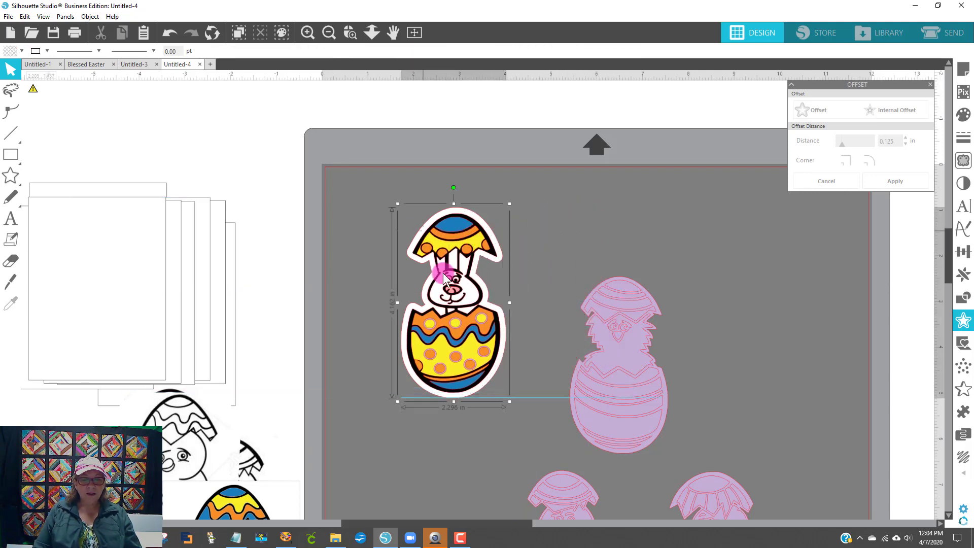
pyautogui.rightClick(488, 359)
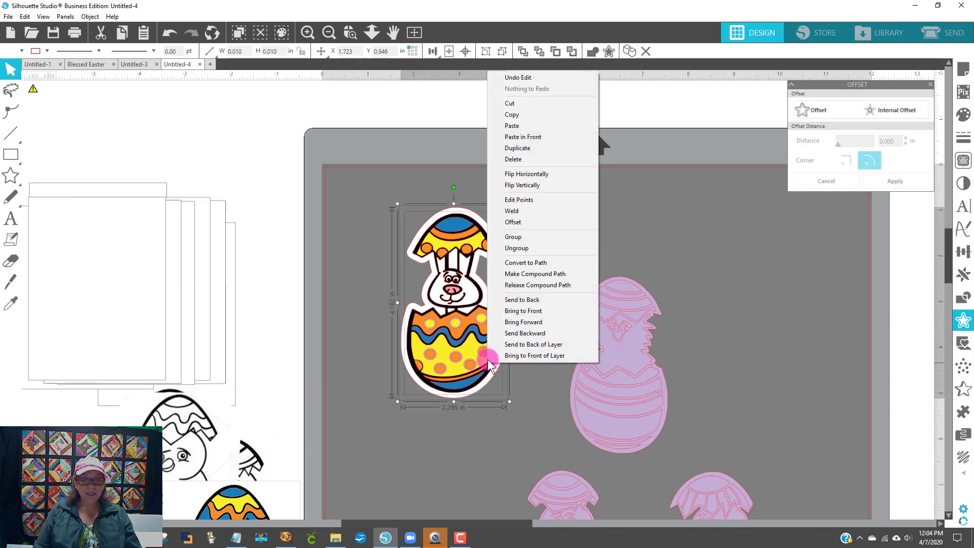
pyautogui.click(509, 237)
pyautogui.click(683, 251)
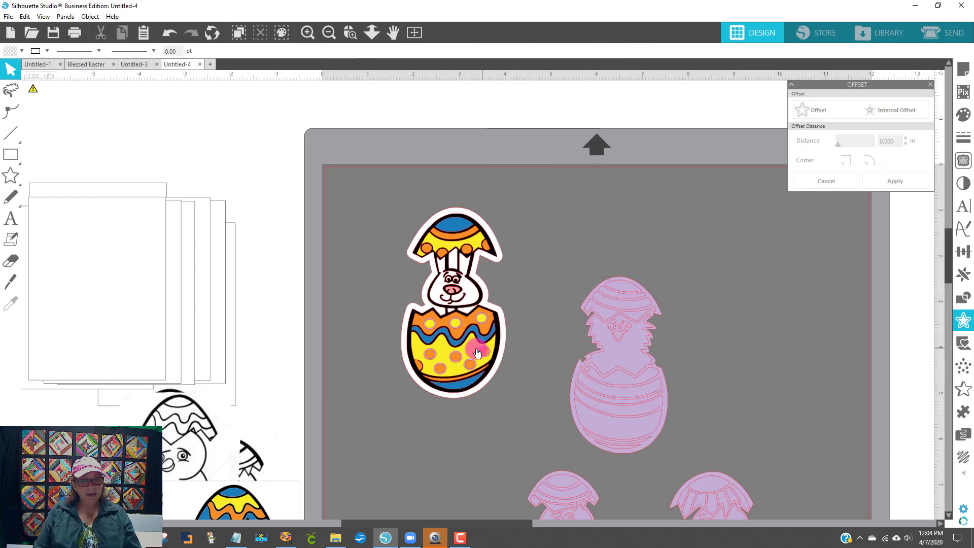
pyautogui.moveTo(464, 341); pyautogui.dragTo(439, 330)
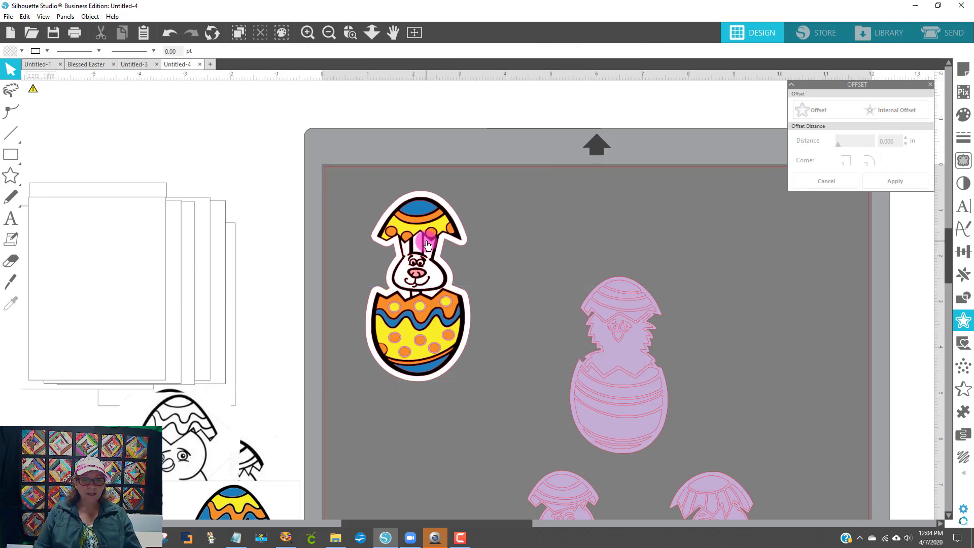
pyautogui.click(443, 211)
pyautogui.click(450, 282)
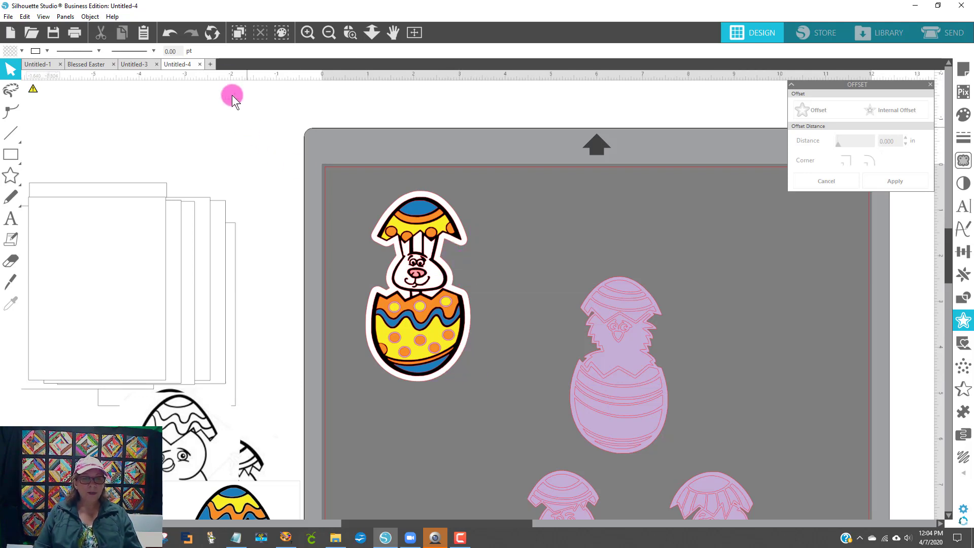
# Step: Undo the move, the grouping, the white fill and the offset of the bunny egg
pyautogui.click(165, 30)
pyautogui.click(167, 31)
pyautogui.click(167, 32)
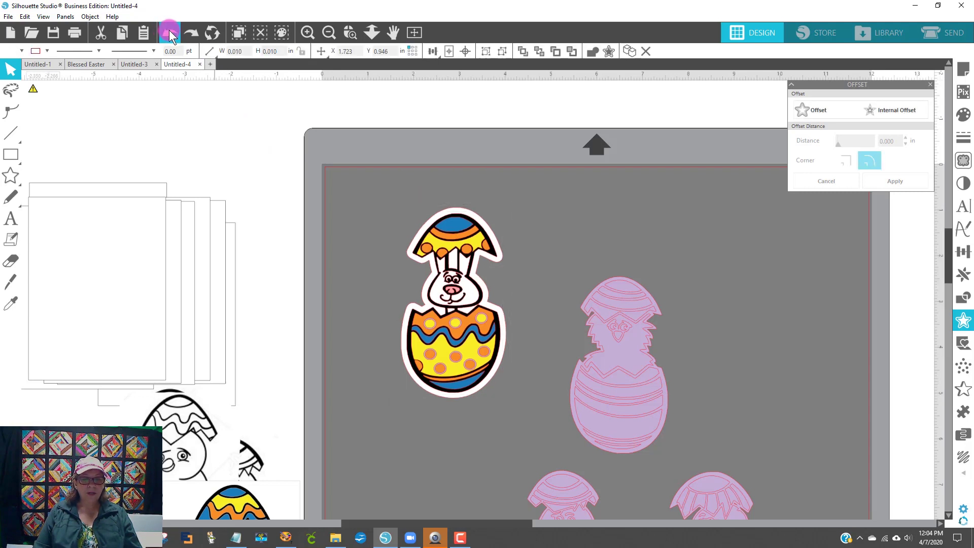
pyautogui.click(167, 33)
pyautogui.click(169, 33)
pyautogui.click(169, 33)
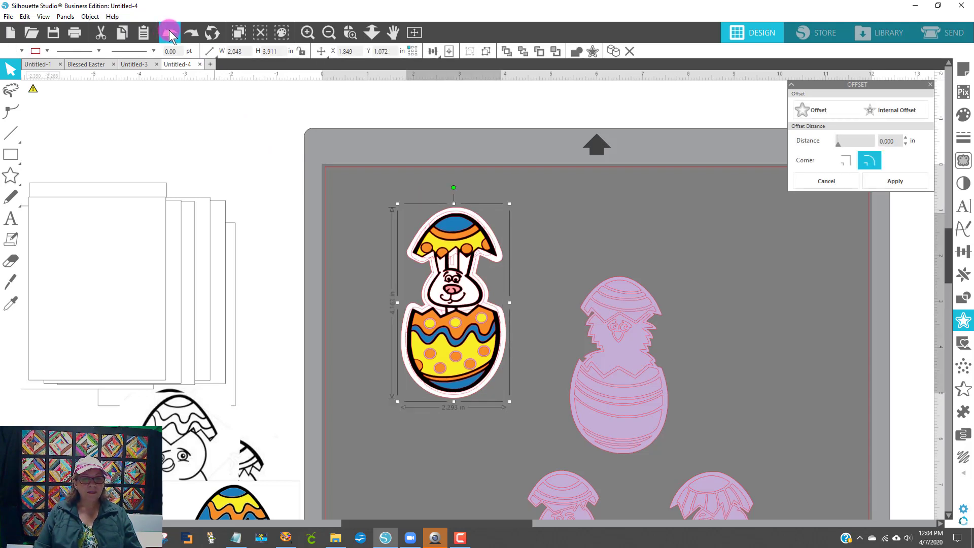
pyautogui.click(169, 34)
pyautogui.click(169, 34)
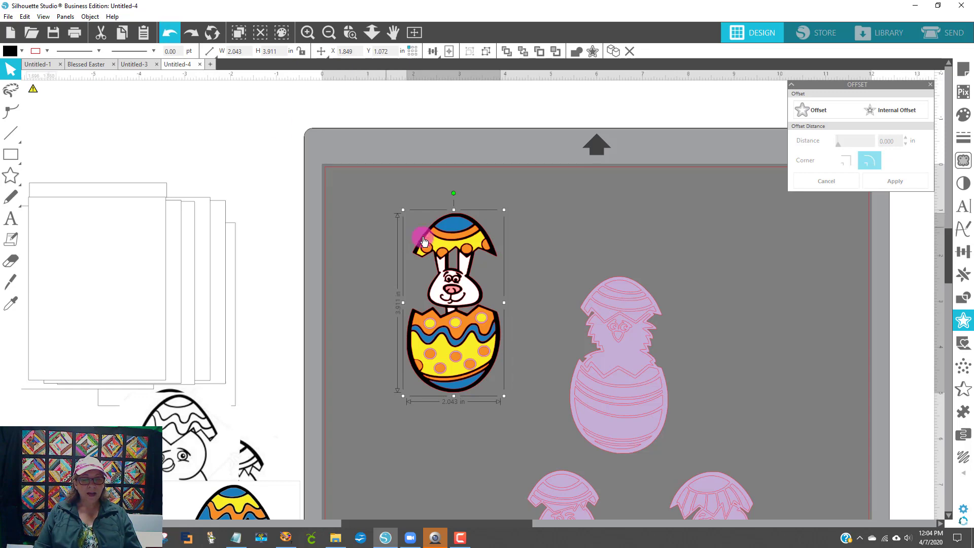
# Step: Ungroup the bunny egg so its individual pieces can be selected
pyautogui.click(350, 32)
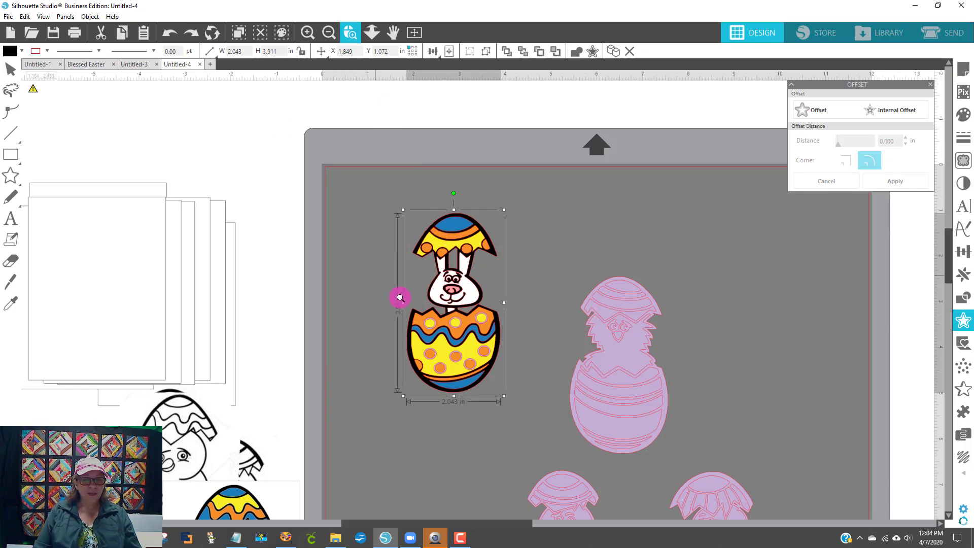
pyautogui.moveTo(400, 298); pyautogui.dragTo(526, 406)
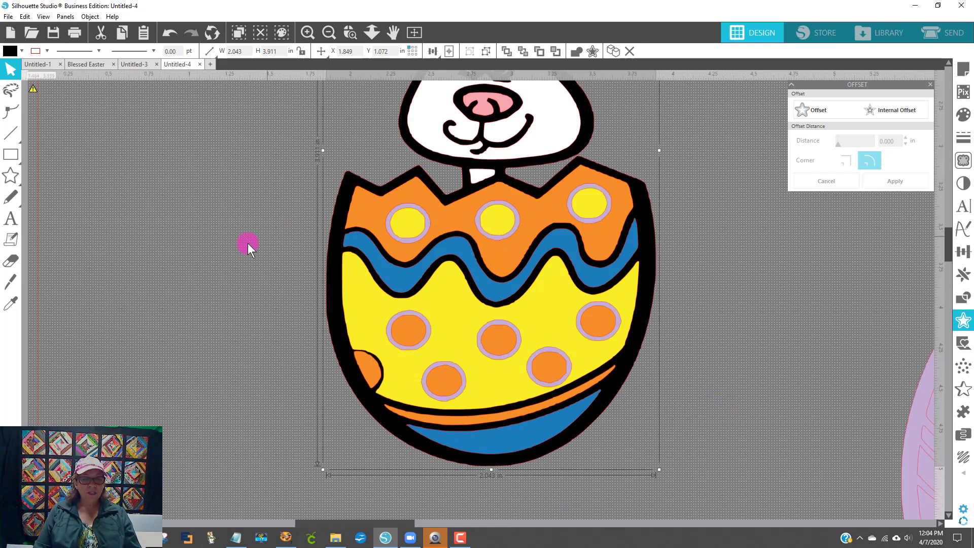
pyautogui.rightClick(398, 248)
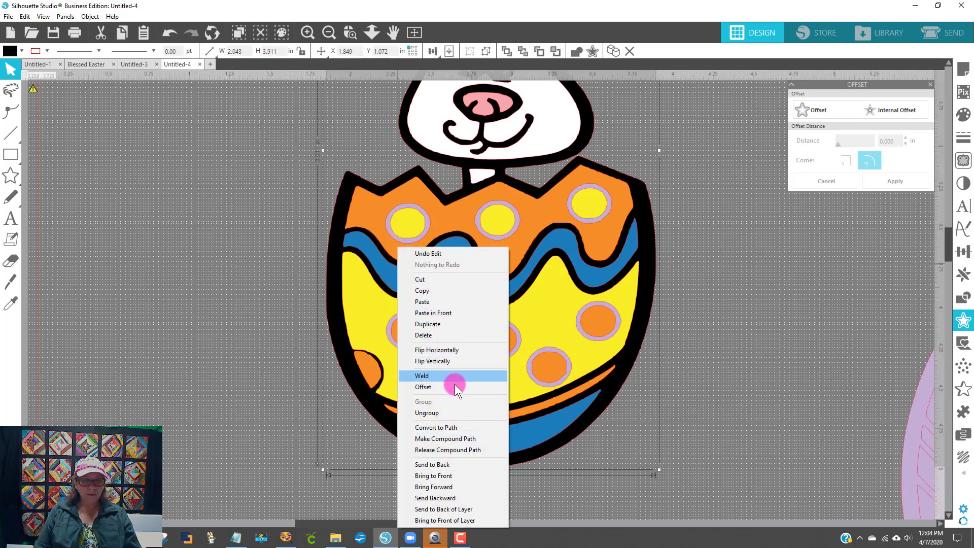
pyautogui.click(455, 411)
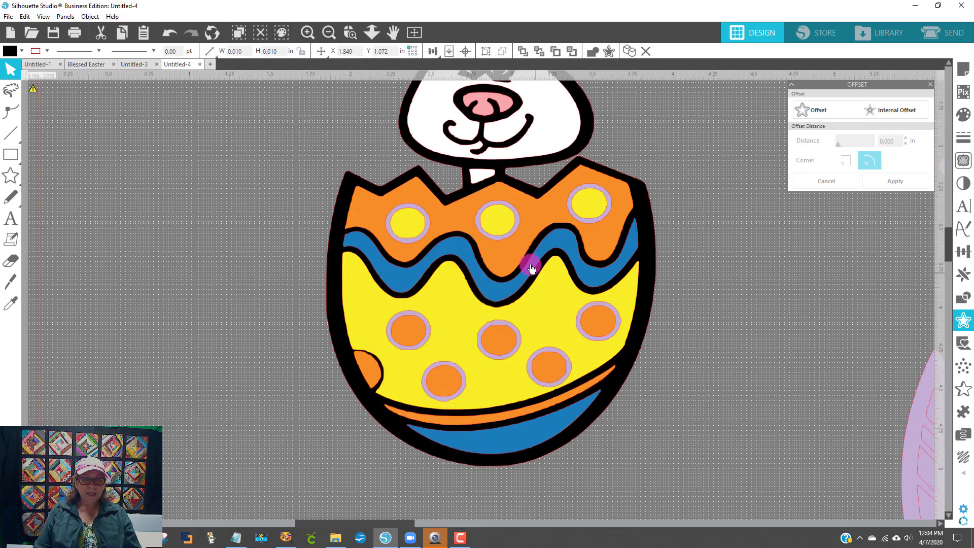
# Step: Move the lavender circle behind the middle yellow dot aside and undo that move
pyautogui.moveTo(497, 235); pyautogui.dragTo(459, 241)
pyautogui.click(543, 289)
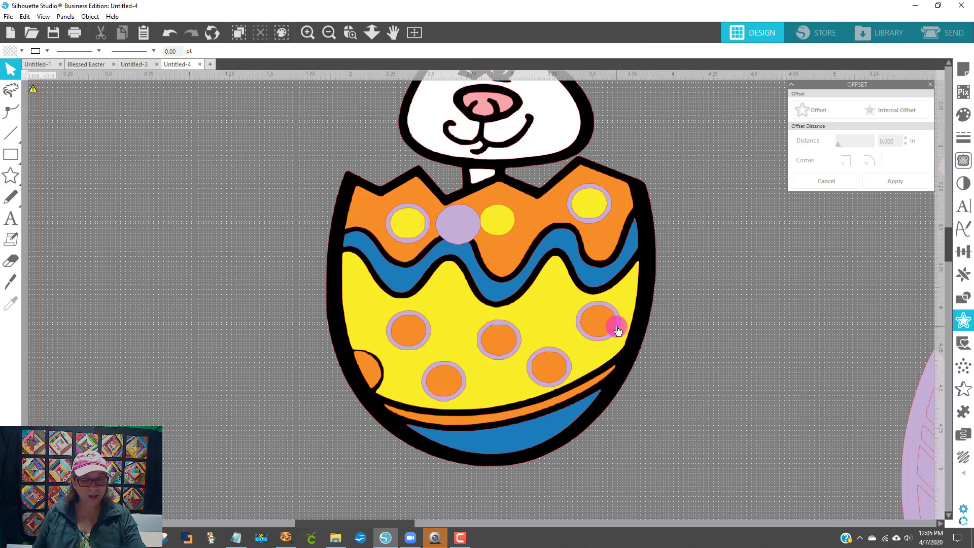
pyautogui.hotkey('ctrl', 'z')
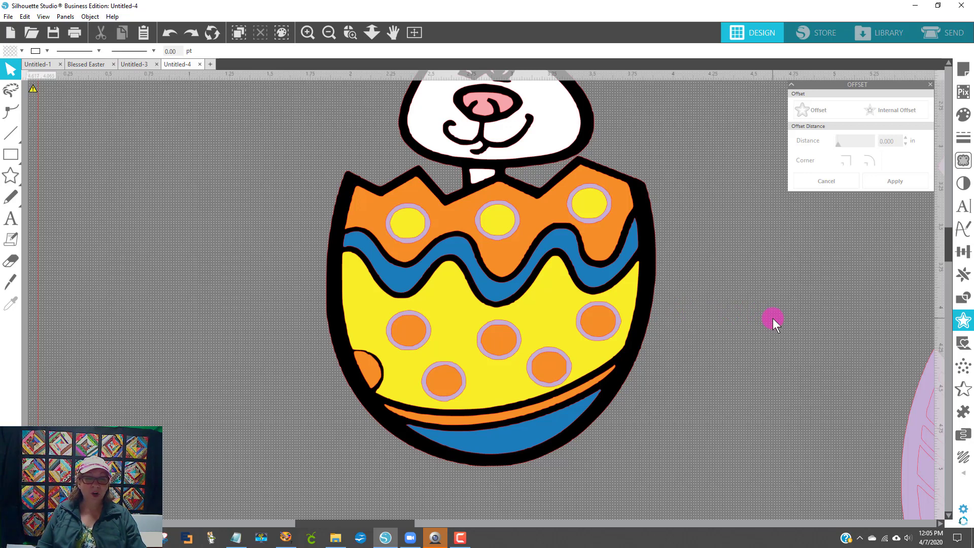
# Step: Subtract the lavender circle around the leftmost yellow dot from the orange band of the lower eggshell
pyautogui.click(403, 244)
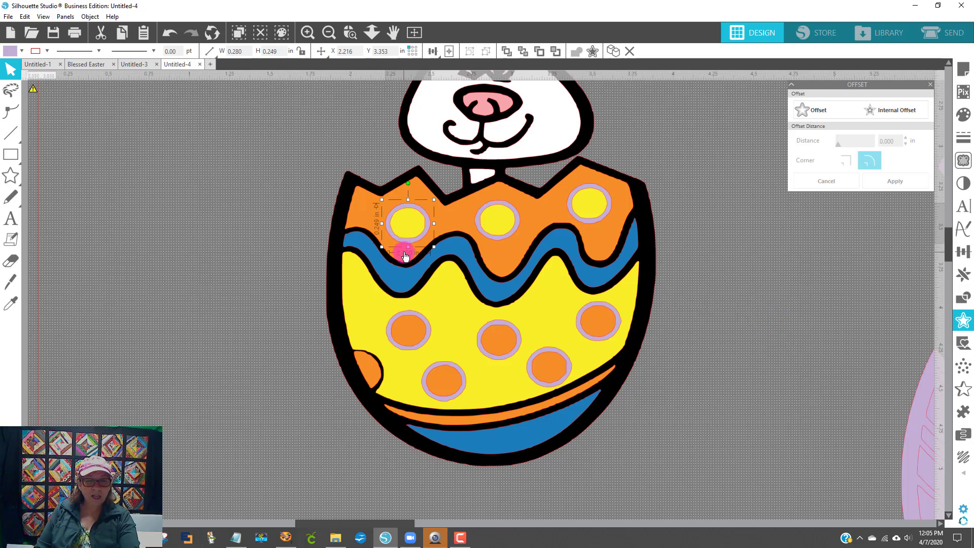
pyautogui.click(403, 251)
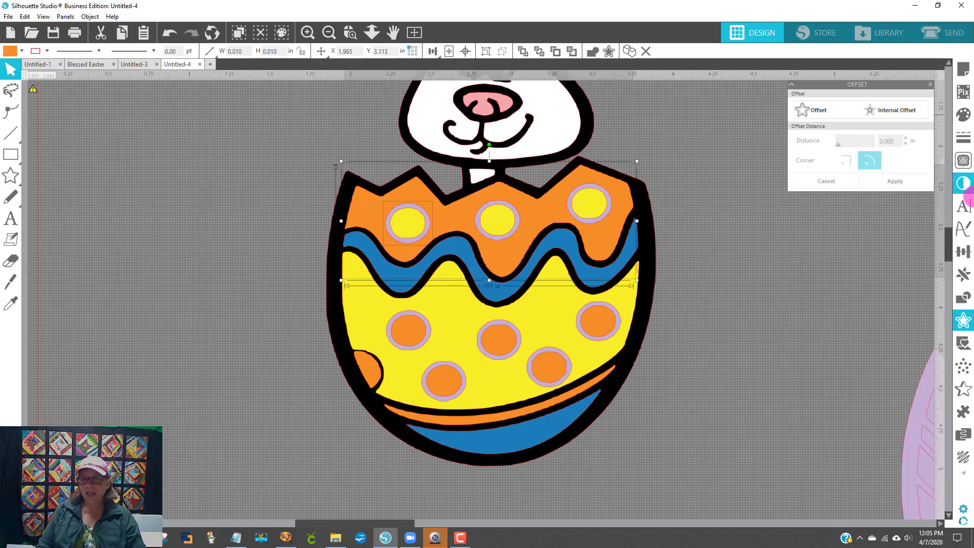
pyautogui.click(964, 298)
pyautogui.click(878, 111)
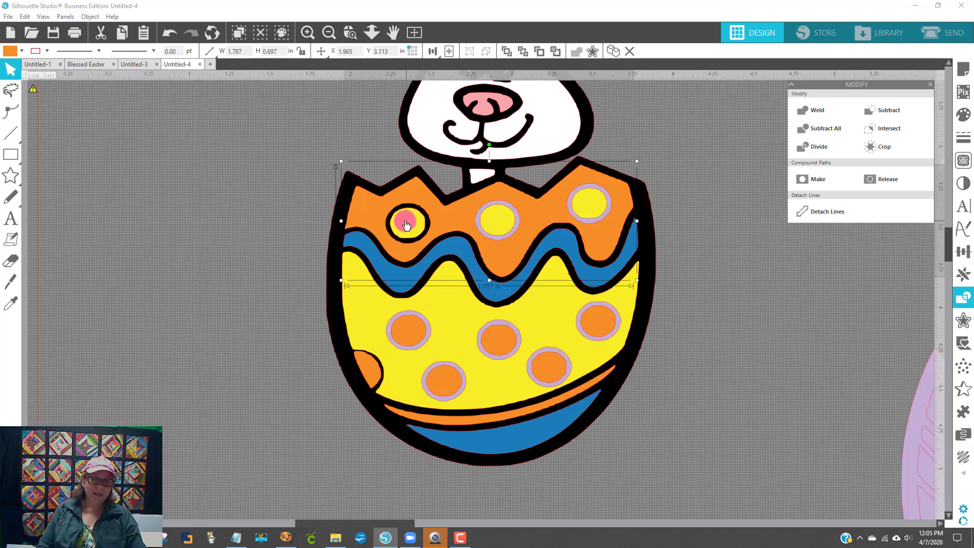
# Step: Pull the leftmost yellow dot and the orange band off the egg to expose the cut-out, and restore both to their places
pyautogui.moveTo(405, 224); pyautogui.dragTo(269, 187)
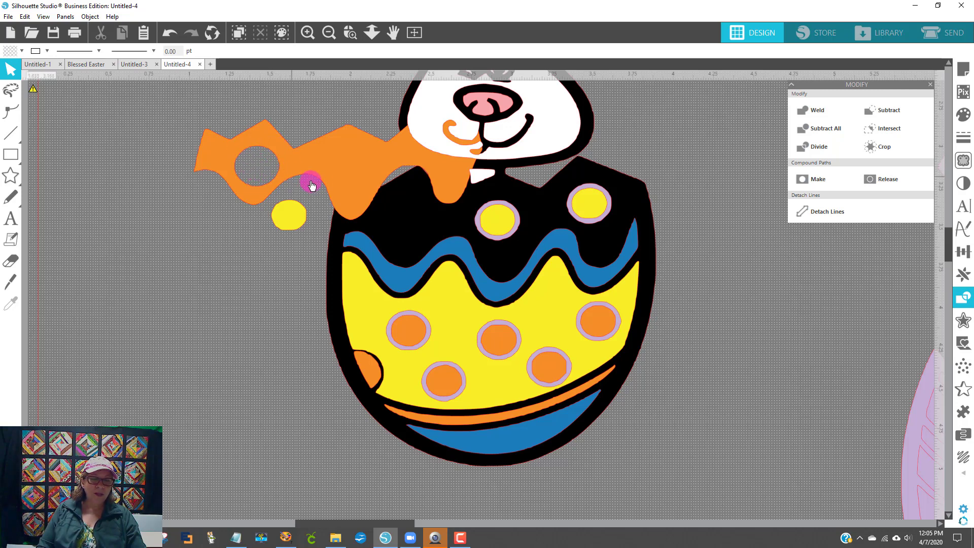
pyautogui.moveTo(344, 183); pyautogui.dragTo(484, 231)
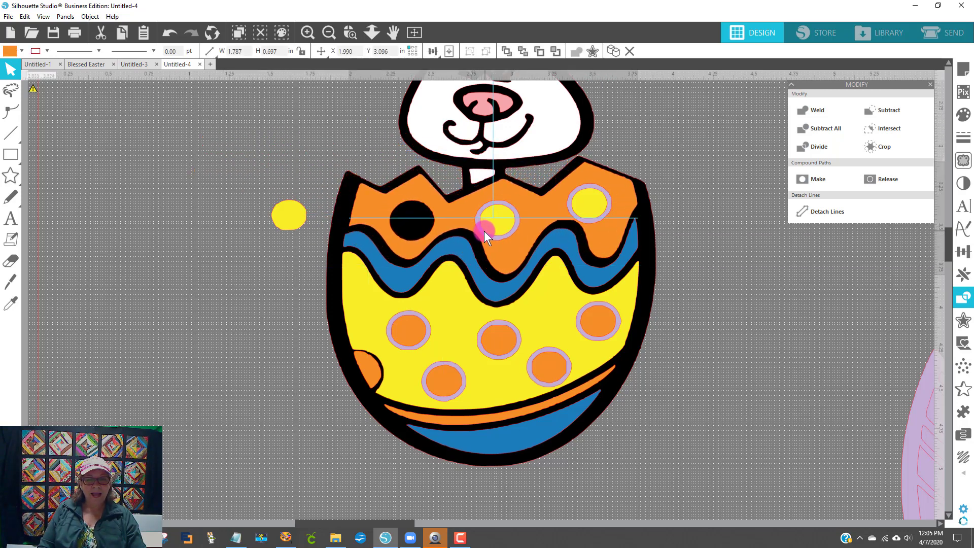
pyautogui.hotkey('ctrl', 'z')
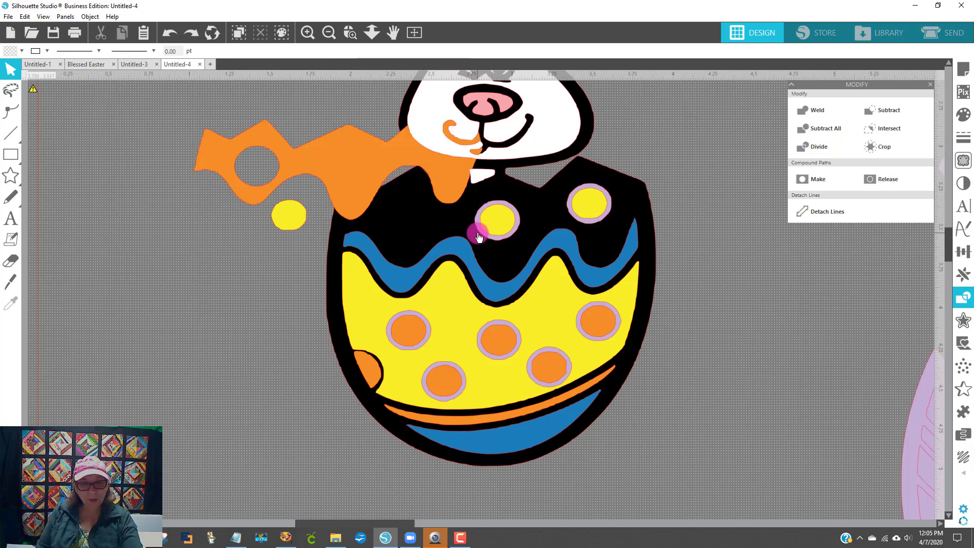
pyautogui.hotkey('ctrl', 'y')
pyautogui.moveTo(307, 216); pyautogui.dragTo(407, 231)
pyautogui.click(672, 300)
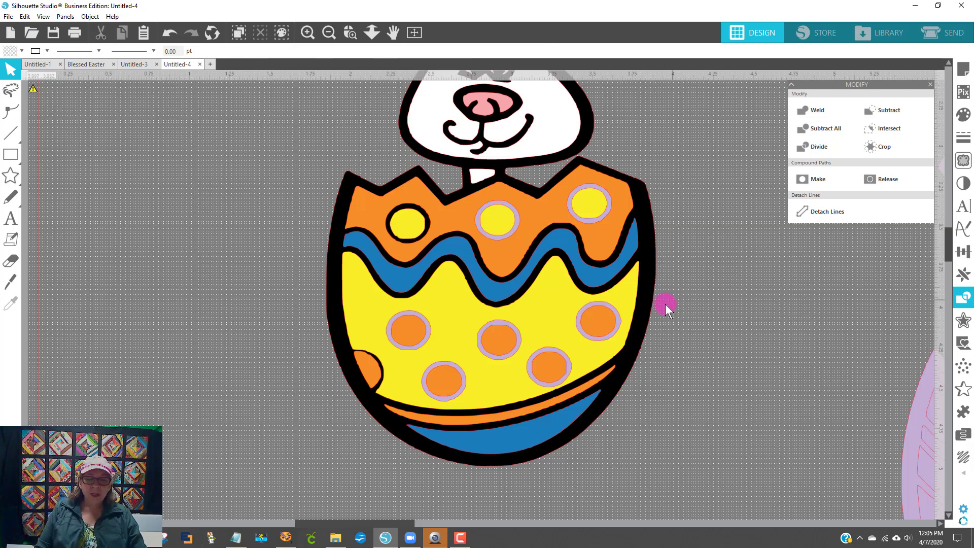
# Step: Subtract the lavender circles around the middle and right yellow dots from the orange band
pyautogui.click(490, 239)
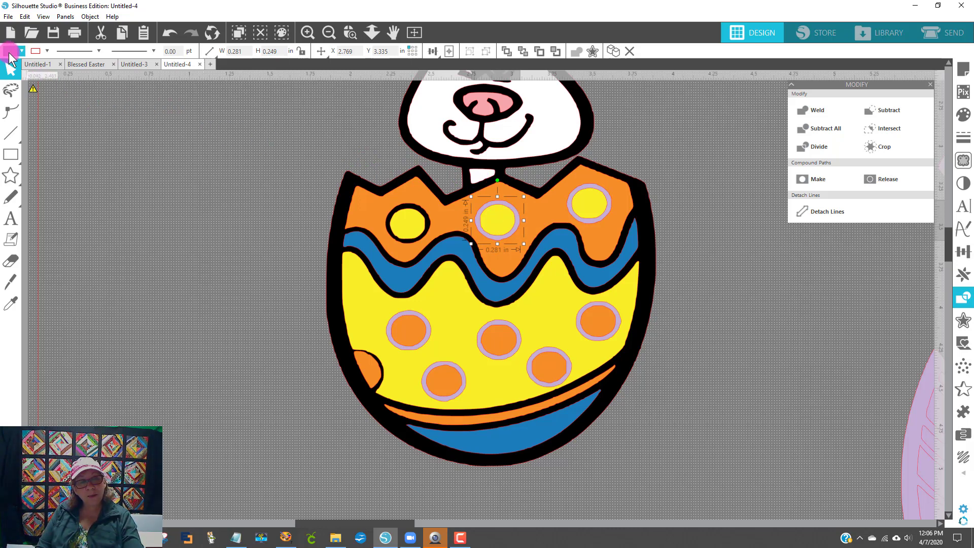
pyautogui.keyDown('shift'); pyautogui.click(596, 221); pyautogui.keyUp('shift')
pyautogui.click(600, 240)
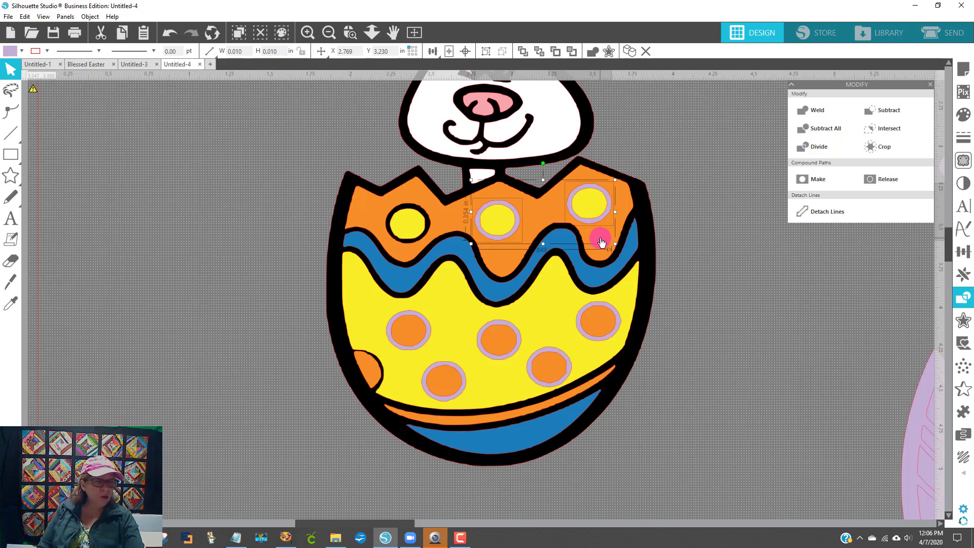
pyautogui.click(601, 242)
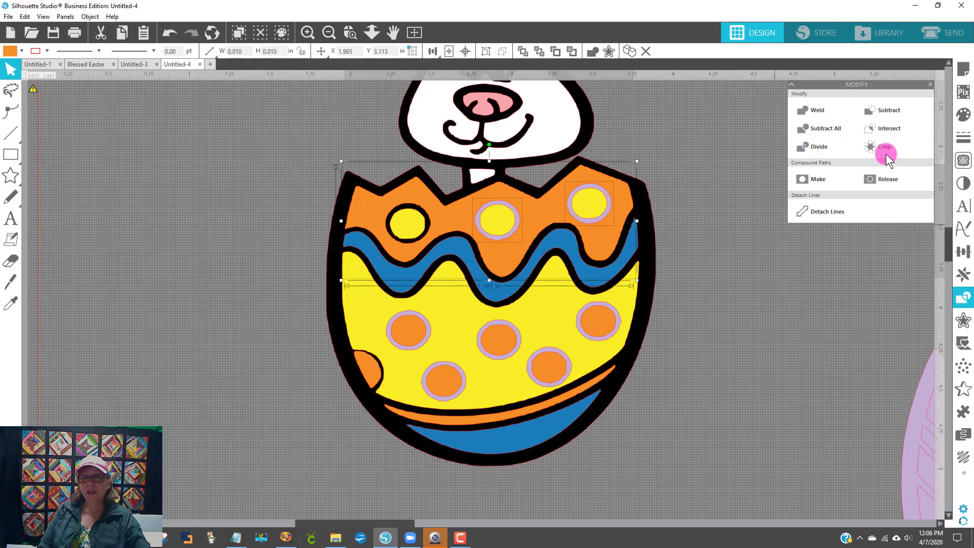
pyautogui.click(889, 111)
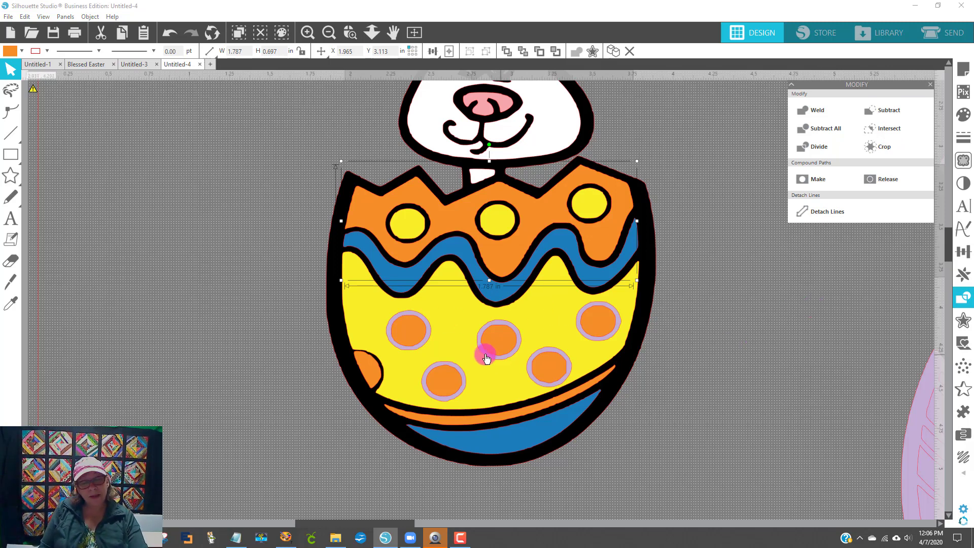
# Step: Subtract the five lavender circles around the orange dots from the yellow section of the lower eggshell
pyautogui.click(411, 351)
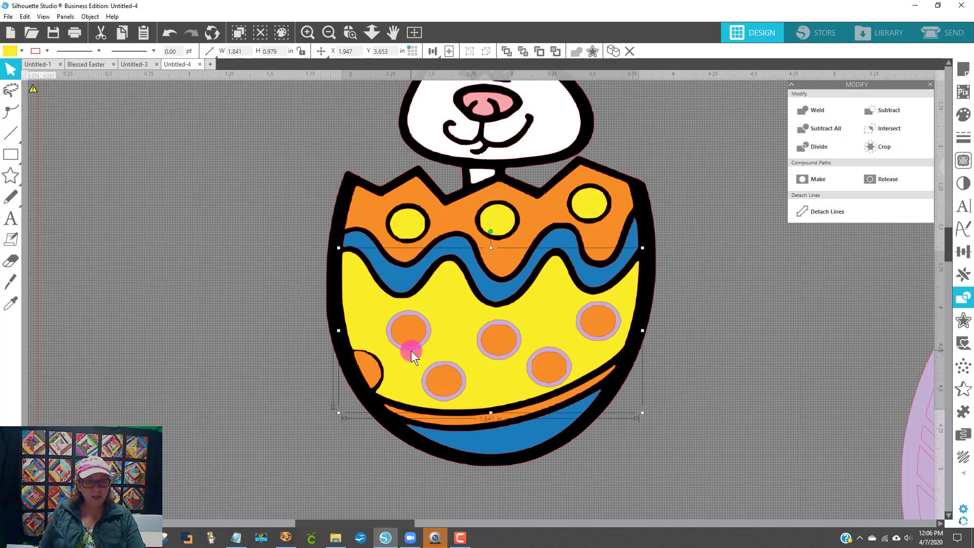
pyautogui.click(408, 348)
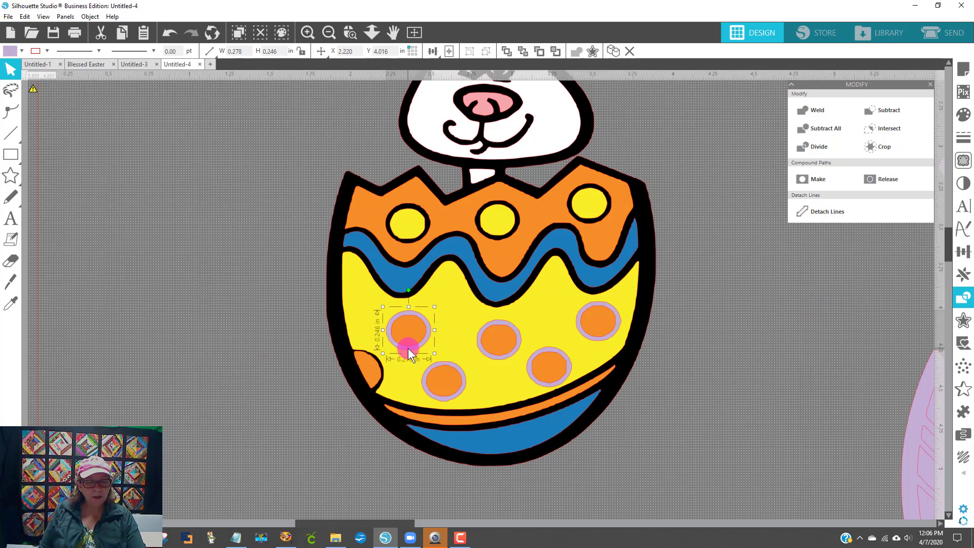
pyautogui.keyDown('shift'); pyautogui.click(429, 390); pyautogui.keyUp('shift')
pyautogui.keyDown('shift'); pyautogui.click(502, 359); pyautogui.keyUp('shift')
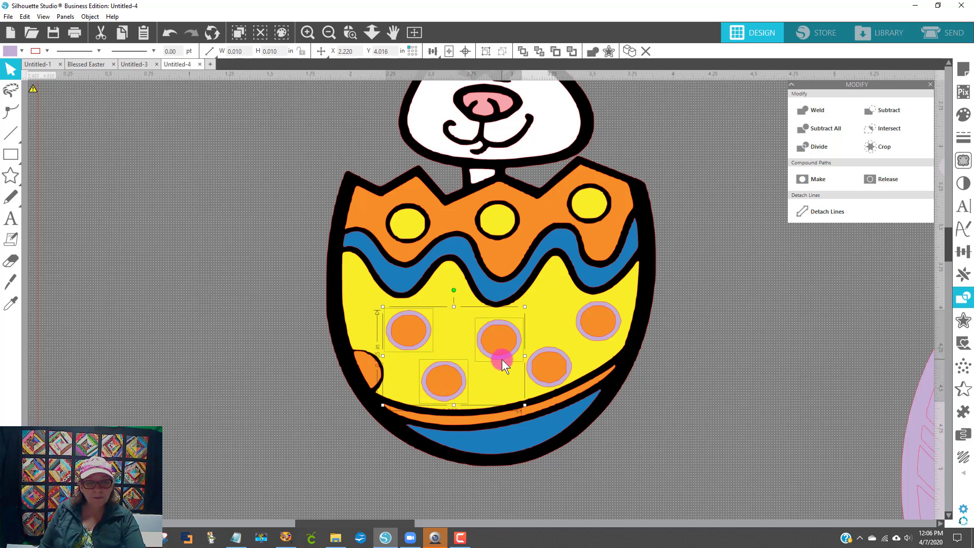
pyautogui.keyDown('shift'); pyautogui.click(536, 376); pyautogui.keyUp('shift')
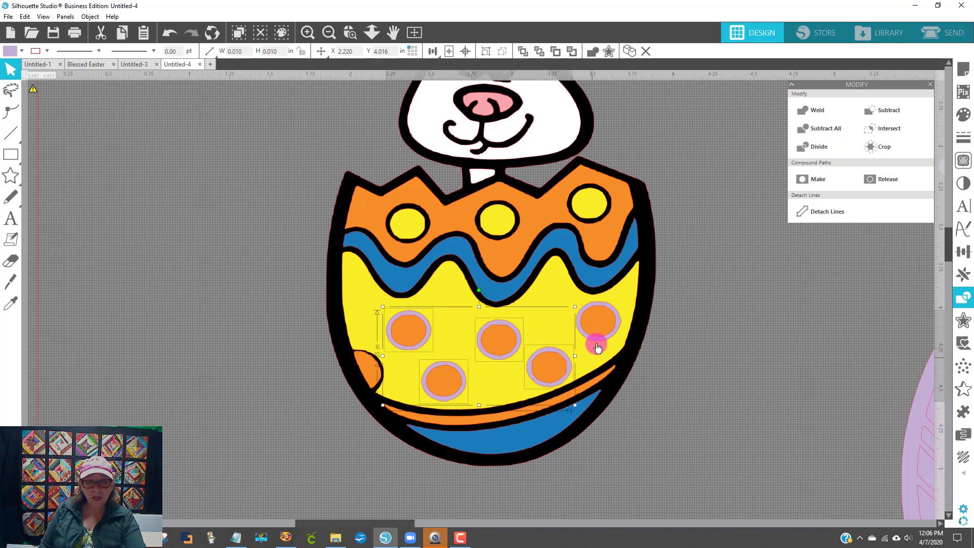
pyautogui.keyDown('shift'); pyautogui.click(597, 348); pyautogui.keyUp('shift')
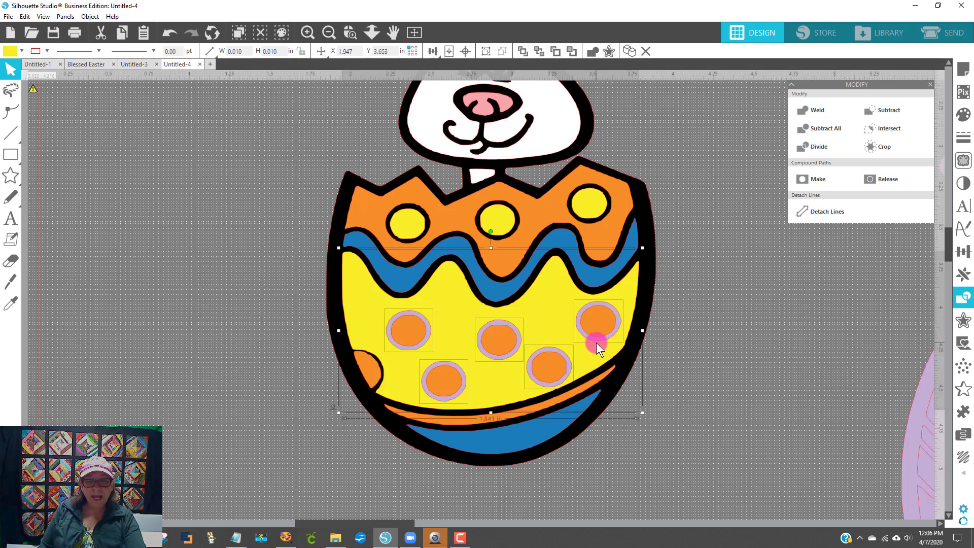
pyautogui.keyDown('shift'); pyautogui.click(556, 318); pyautogui.keyUp('shift')
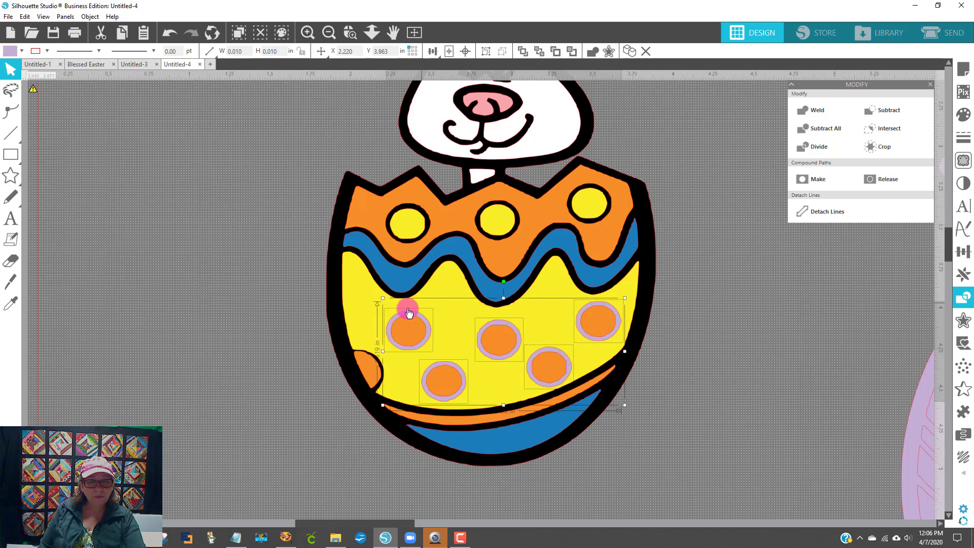
pyautogui.keyDown('shift'); pyautogui.click(359, 304); pyautogui.keyUp('shift')
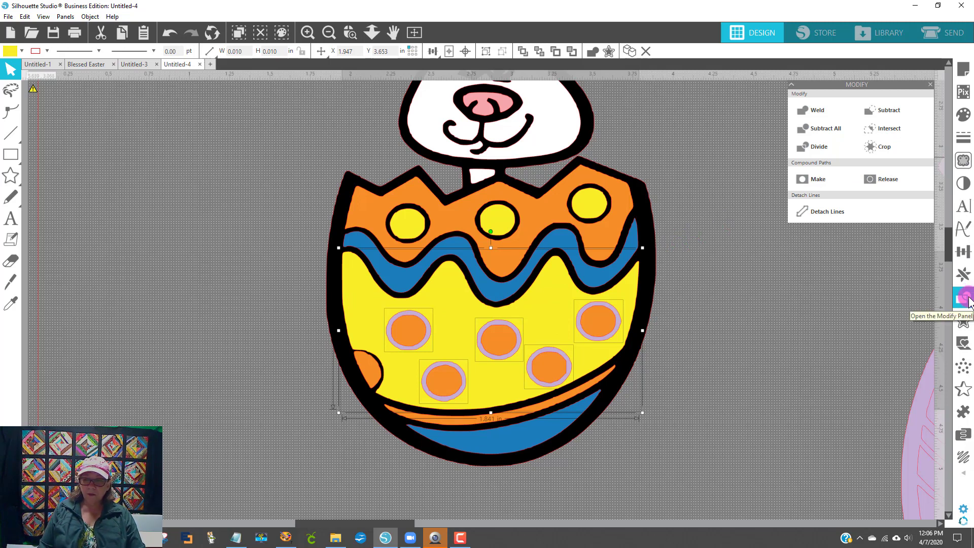
pyautogui.click(909, 110)
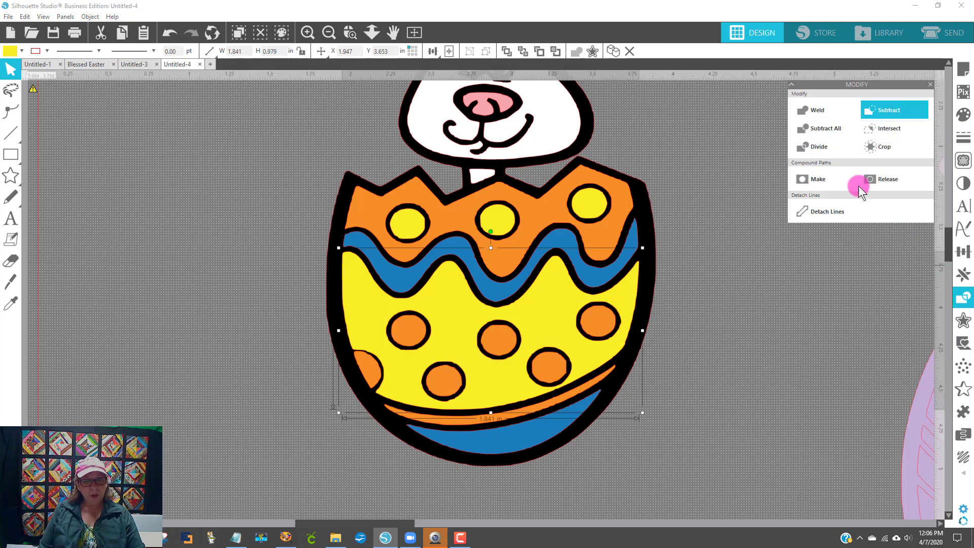
# Step: Move the white rectangle from the stack beside the page to behind the bunny egg
pyautogui.scroll(3, 832, 269)
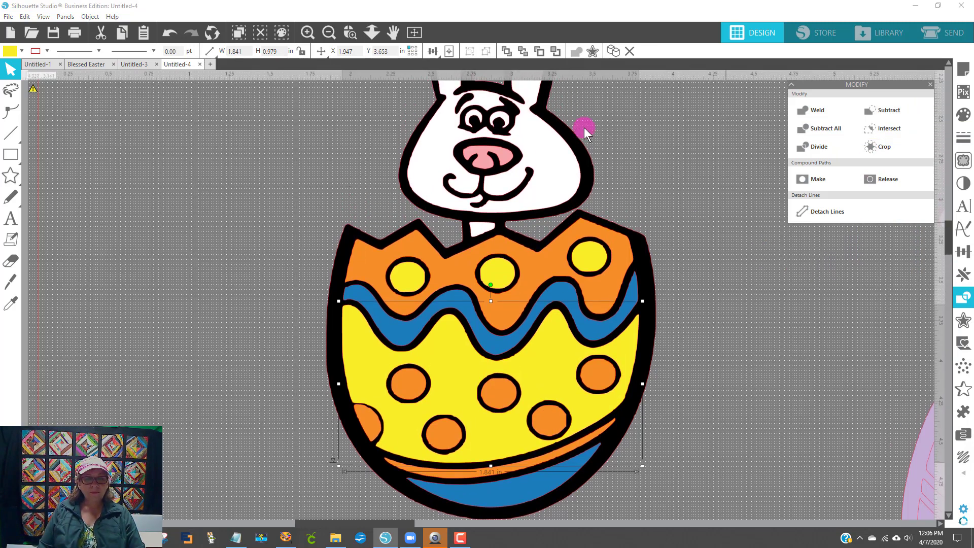
pyautogui.click(329, 33)
pyautogui.click(329, 32)
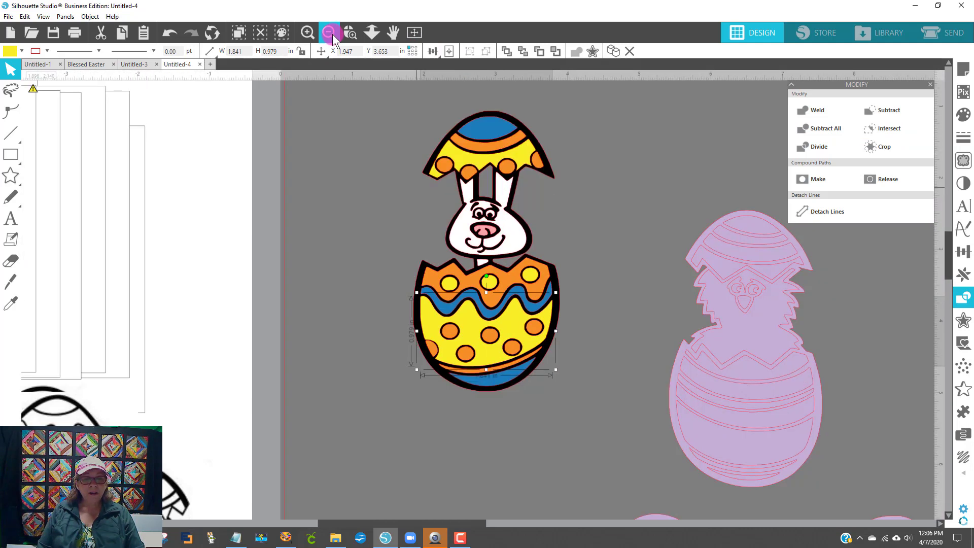
pyautogui.click(403, 454)
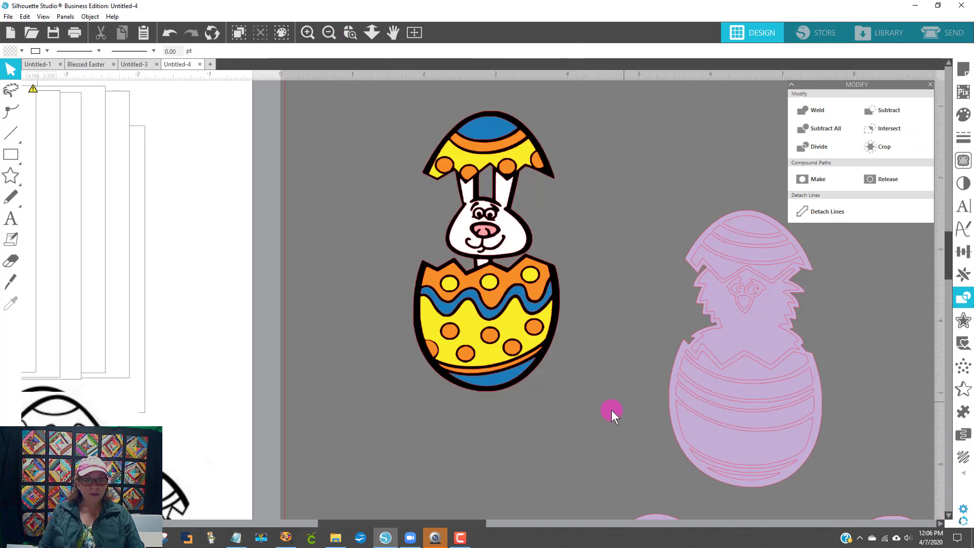
pyautogui.moveTo(64, 384); pyautogui.dragTo(588, 297)
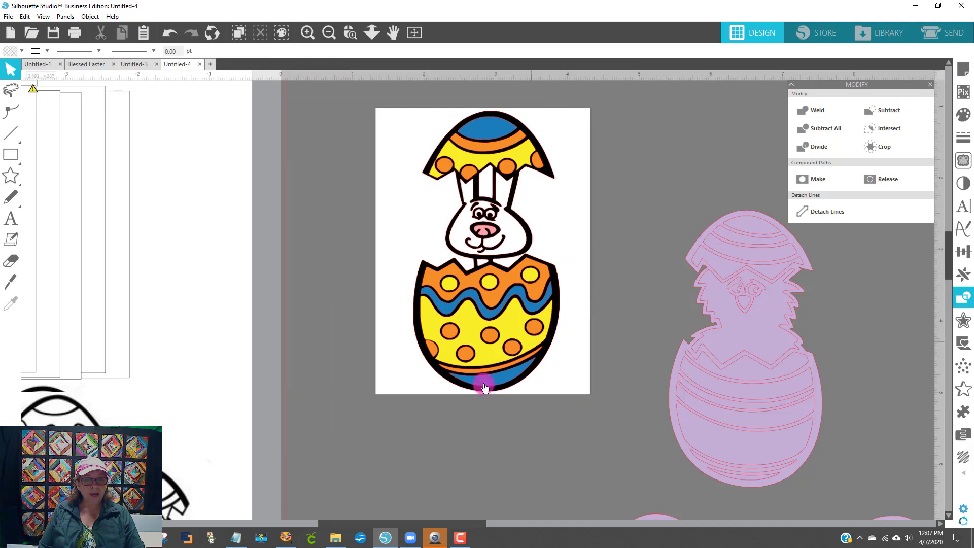
# Step: Move the white rectangle clear of the bunny egg and group all of the egg's pieces
pyautogui.moveTo(409, 258); pyautogui.dragTo(164, 272)
pyautogui.click(524, 345)
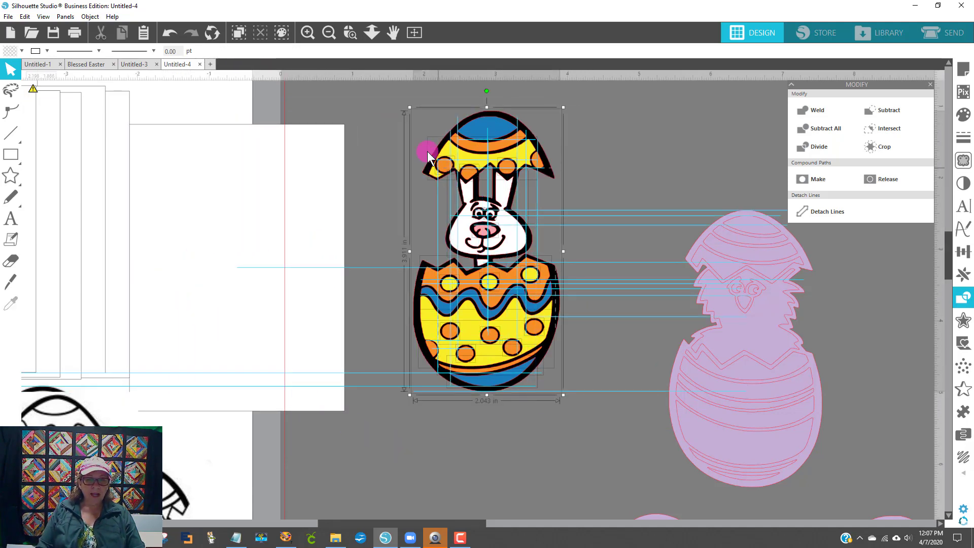
pyautogui.rightClick(477, 197)
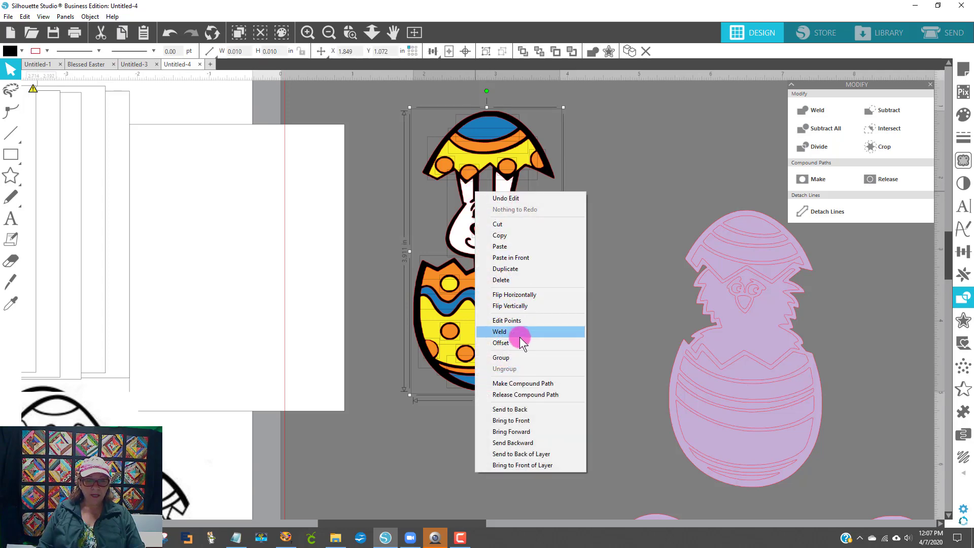
pyautogui.click(514, 358)
# Step: Return the white 3 x 4 in rectangle behind the grouped bunny egg and center the two on each other
pyautogui.moveTo(327, 310); pyautogui.dragTo(558, 290)
pyautogui.moveTo(565, 416); pyautogui.dragTo(372, 77)
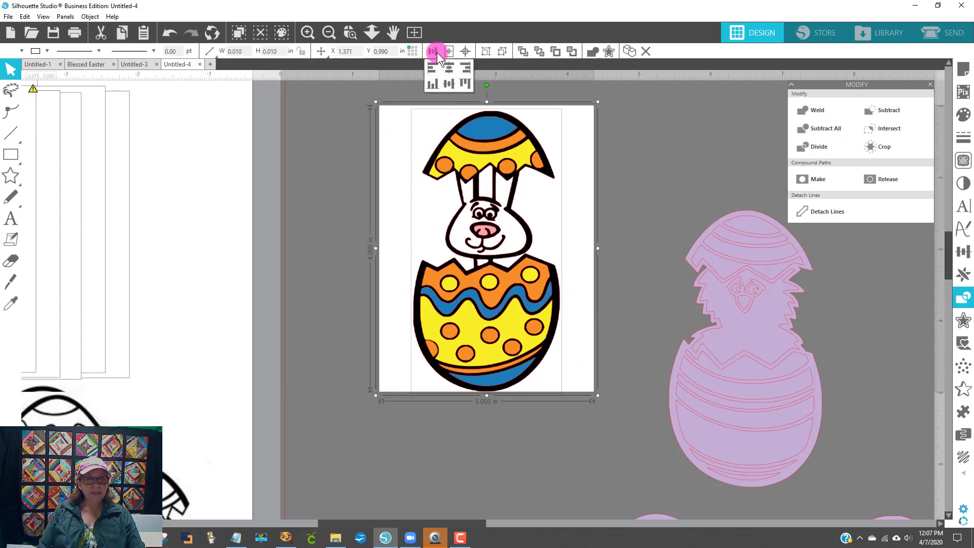
pyautogui.click(467, 51)
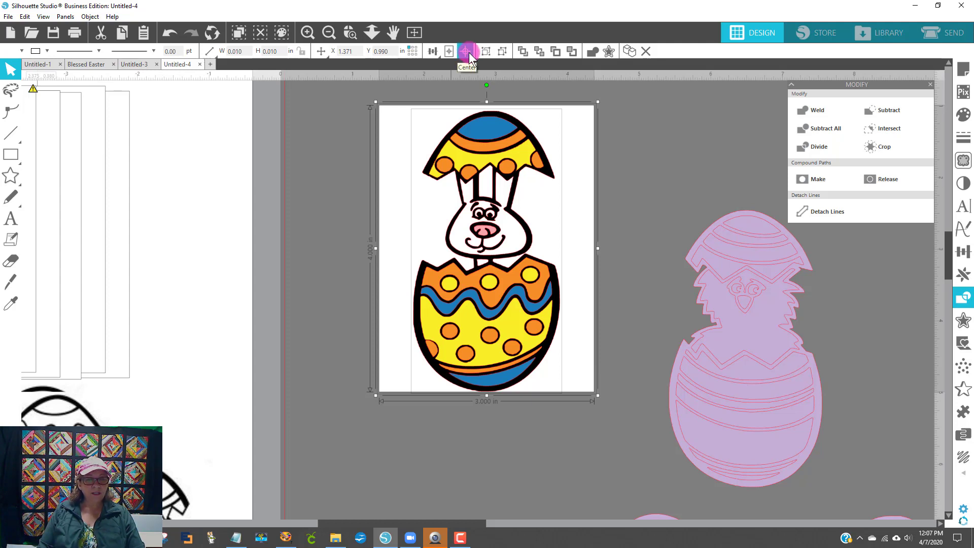
pyautogui.click(467, 52)
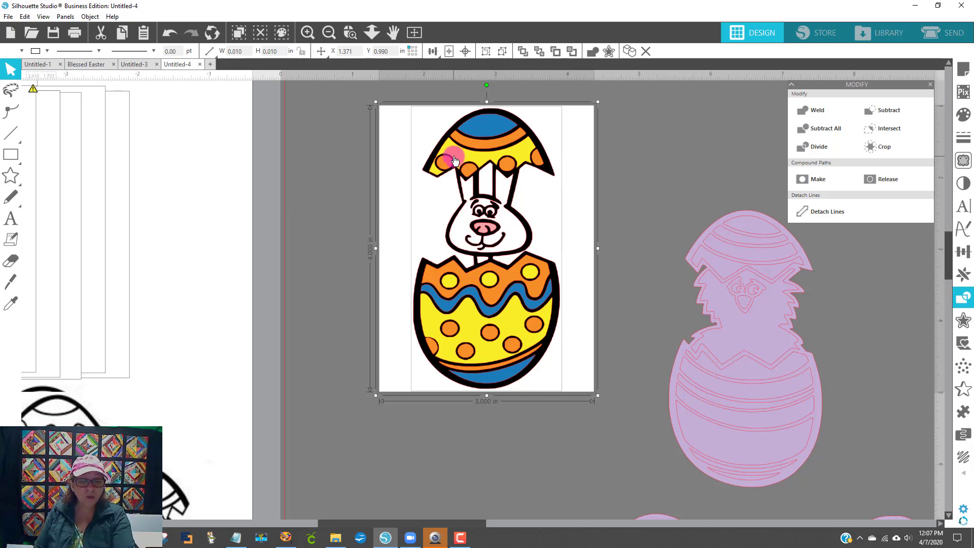
# Step: Group the colored bunny egg together with the white rectangle behind it
pyautogui.rightClick(472, 181)
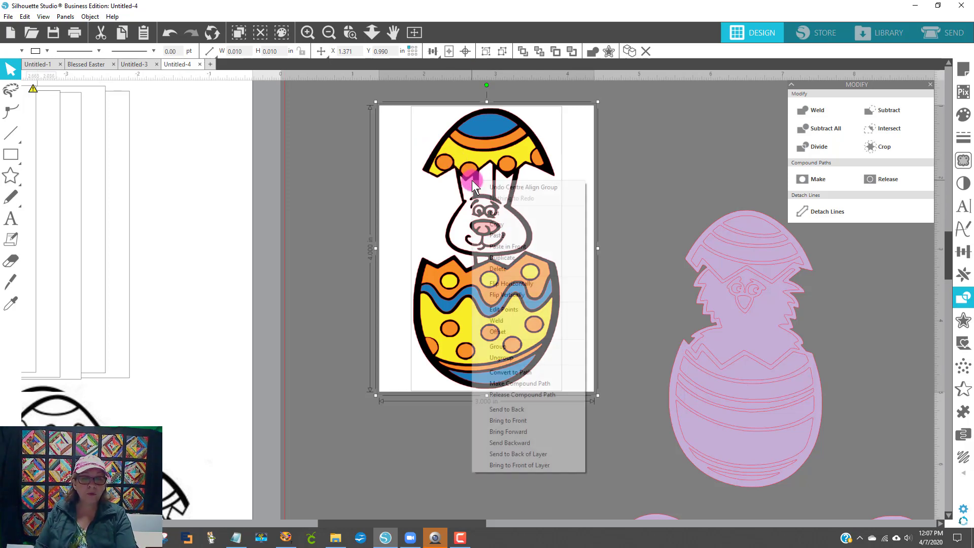
pyautogui.click(528, 349)
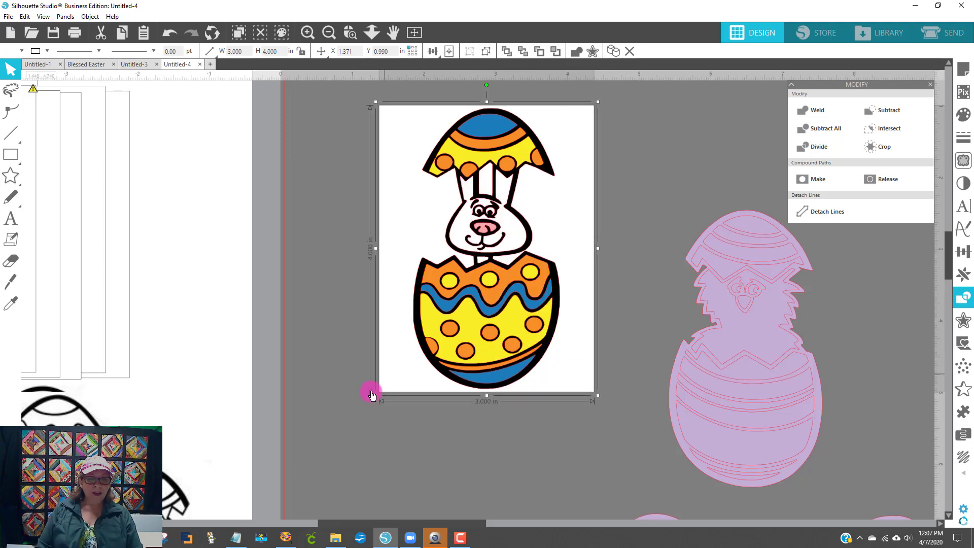
pyautogui.moveTo(461, 518); pyautogui.dragTo(362, 522)
pyautogui.moveTo(704, 310); pyautogui.dragTo(456, 327)
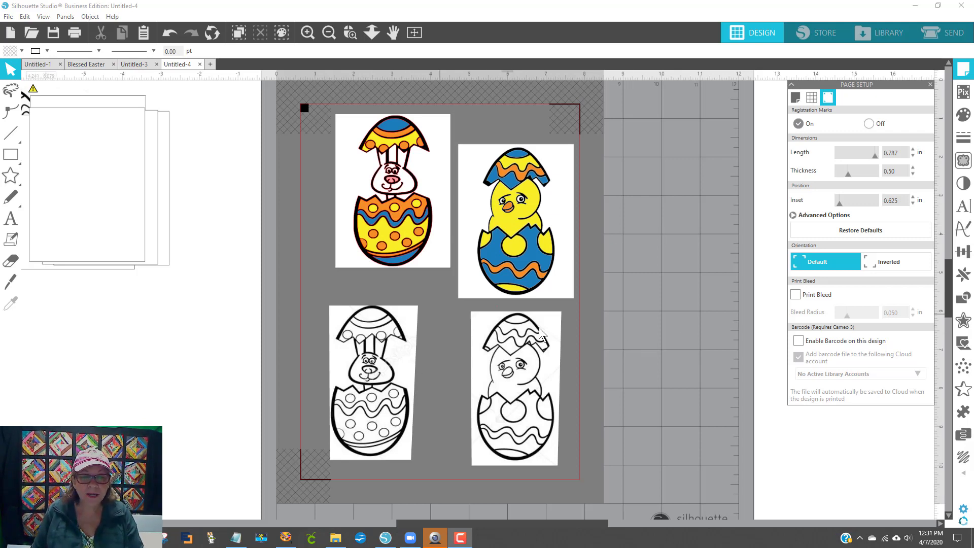
# Step: Reposition the black-and-white bunny and chick images slightly in the lower half of the page
pyautogui.moveTo(372, 435); pyautogui.dragTo(380, 428)
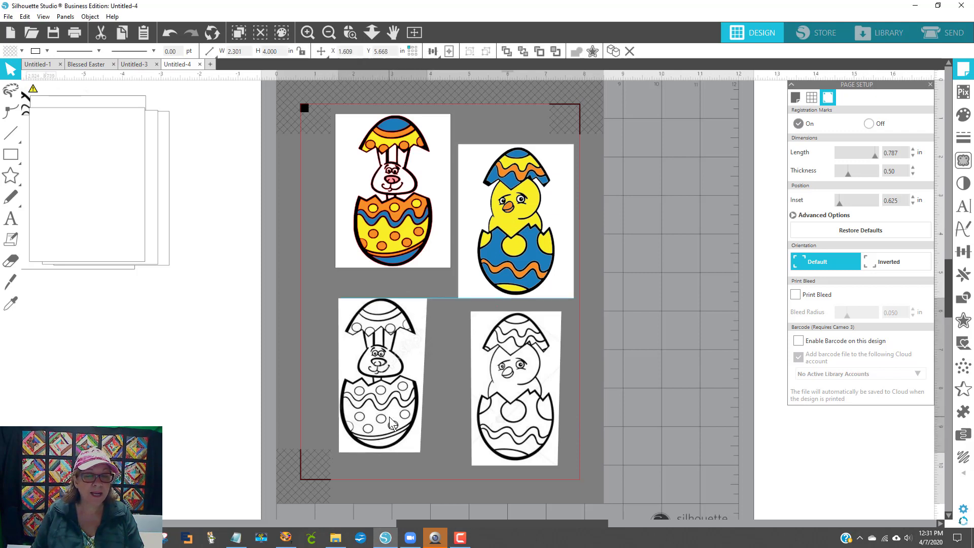
pyautogui.moveTo(505, 421); pyautogui.dragTo(502, 418)
pyautogui.click(771, 366)
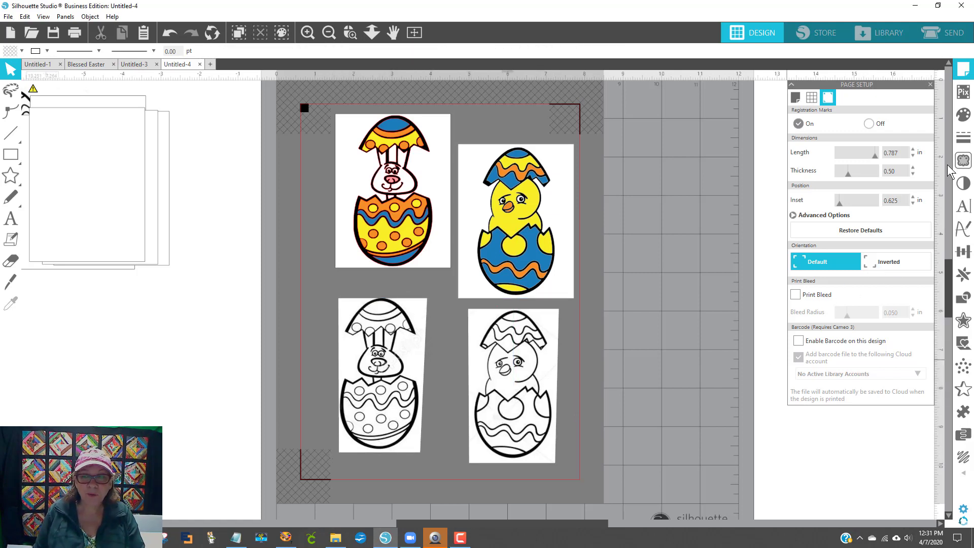
# Step: Trace the black-and-white chick egg at an 80% threshold and move the source image off the page
pyautogui.click(964, 163)
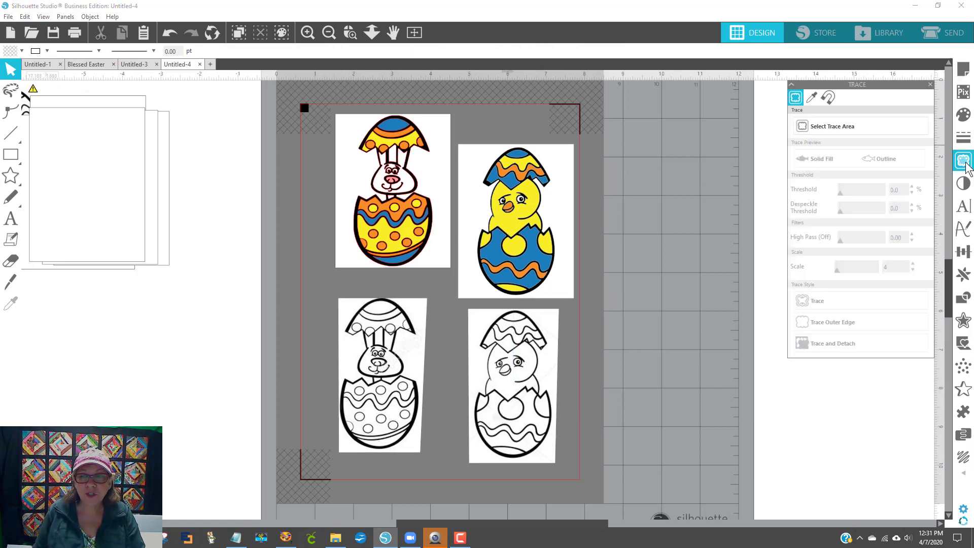
pyautogui.click(833, 130)
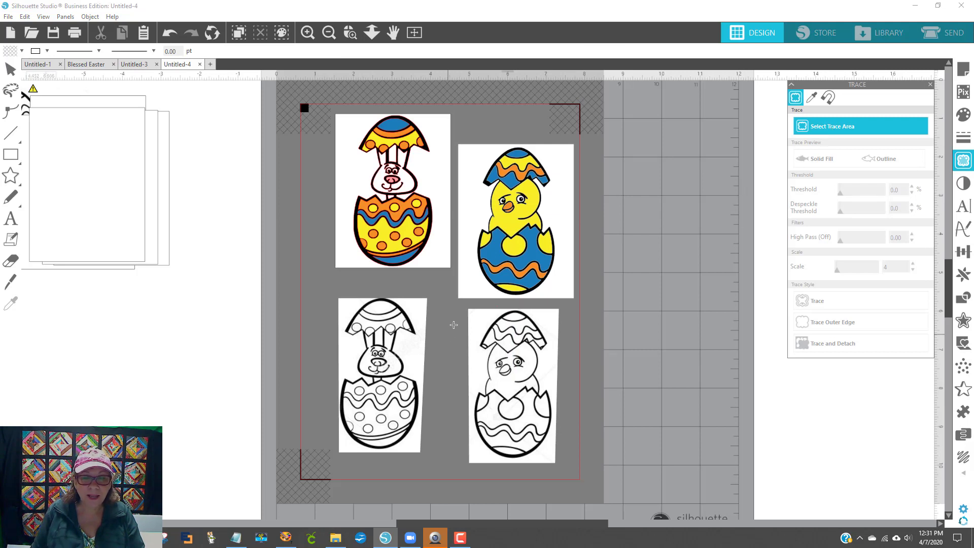
pyautogui.moveTo(454, 307)
pyautogui.mouseDown()
pyautogui.moveTo(546, 468)
pyautogui.moveTo(564, 480)
pyautogui.mouseUp()
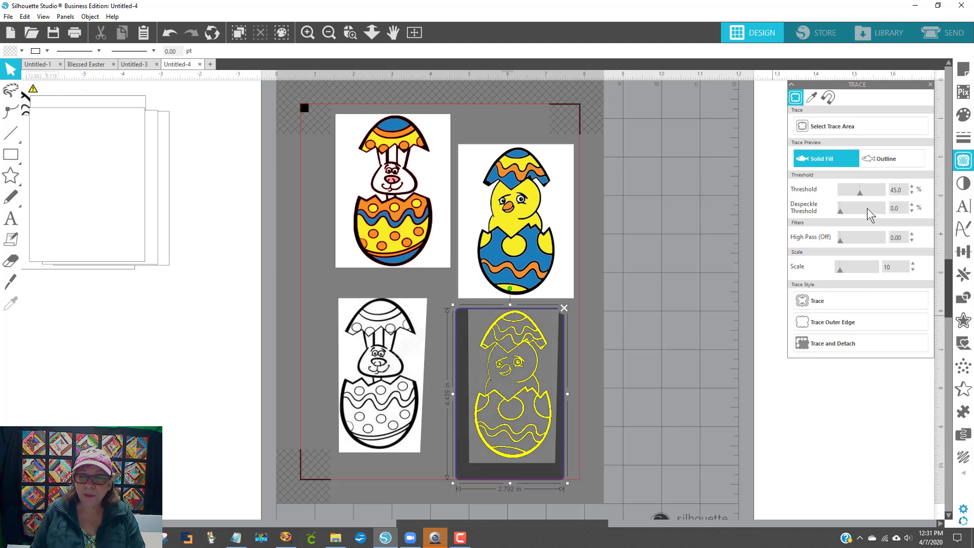
pyautogui.moveTo(866, 191); pyautogui.dragTo(876, 192)
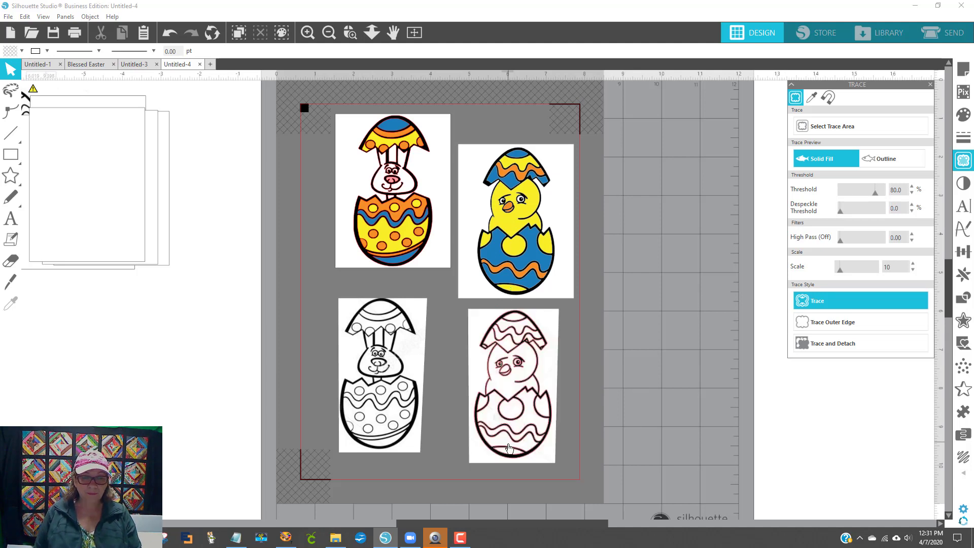
pyautogui.moveTo(512, 396)
pyautogui.mouseDown()
pyautogui.moveTo(334, 431)
pyautogui.moveTo(170, 393)
pyautogui.mouseUp()
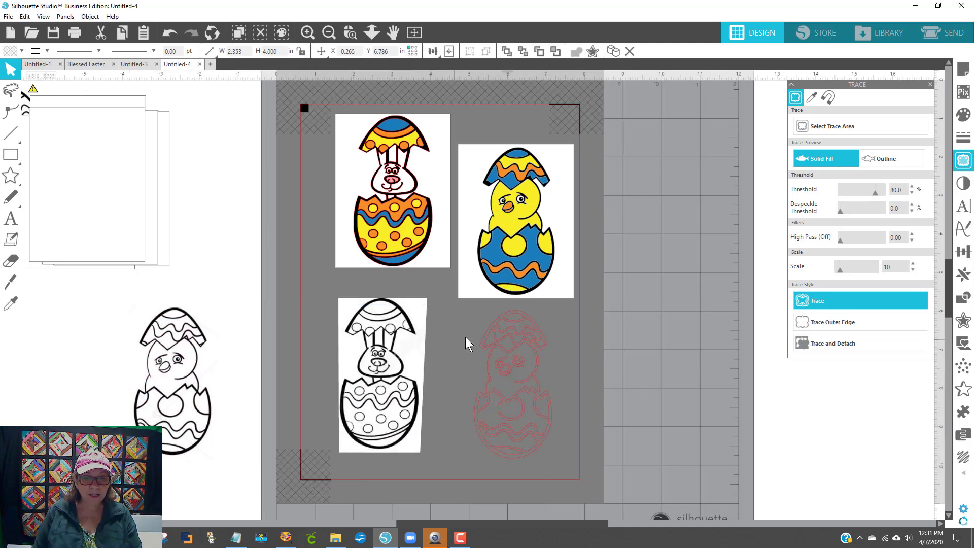
# Step: Give the traced chick egg a black fill and a black line color
pyautogui.click(491, 330)
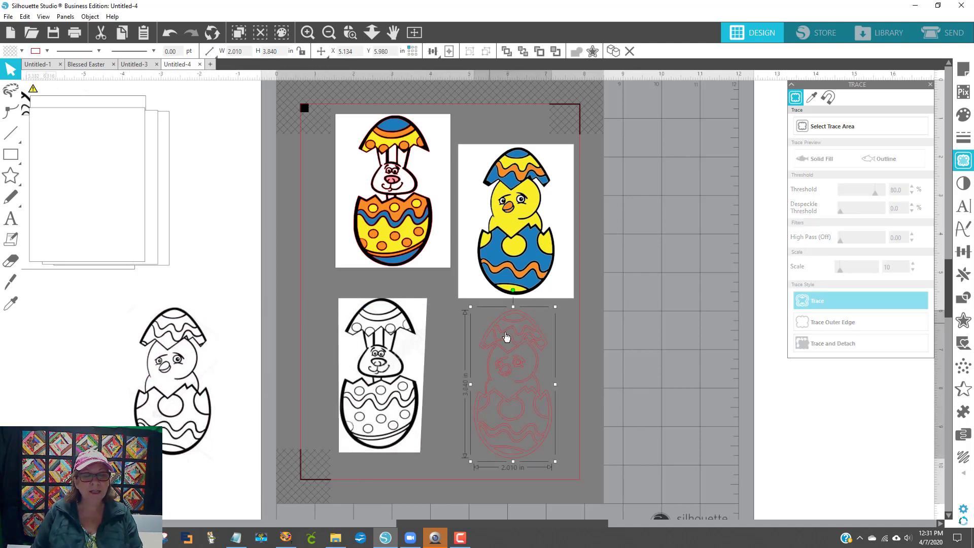
pyautogui.click(11, 59)
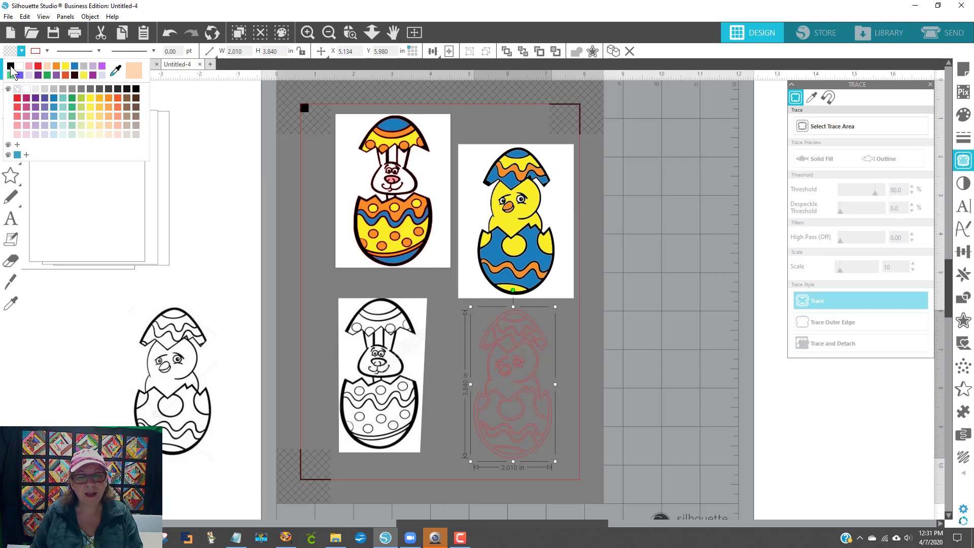
pyautogui.click(11, 66)
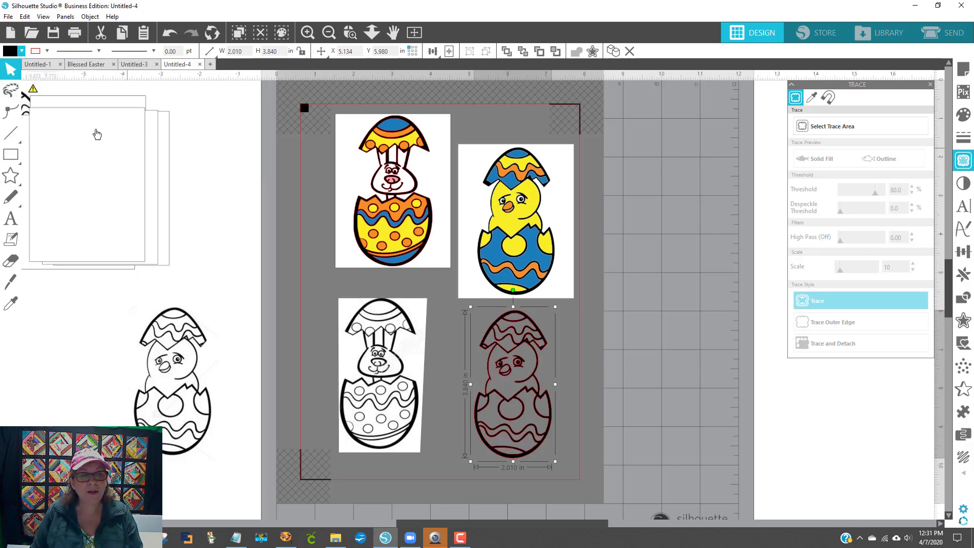
pyautogui.click(46, 51)
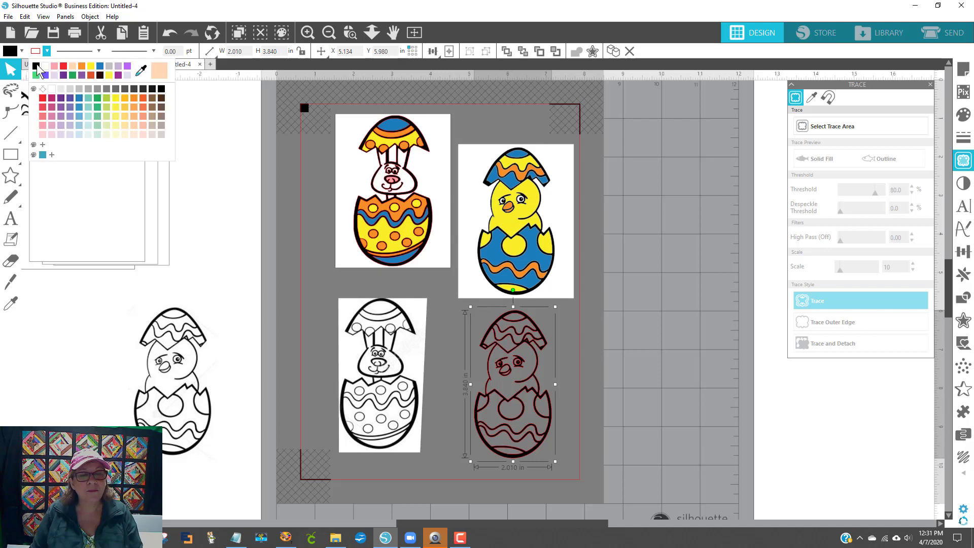
pyautogui.click(36, 65)
pyautogui.click(674, 308)
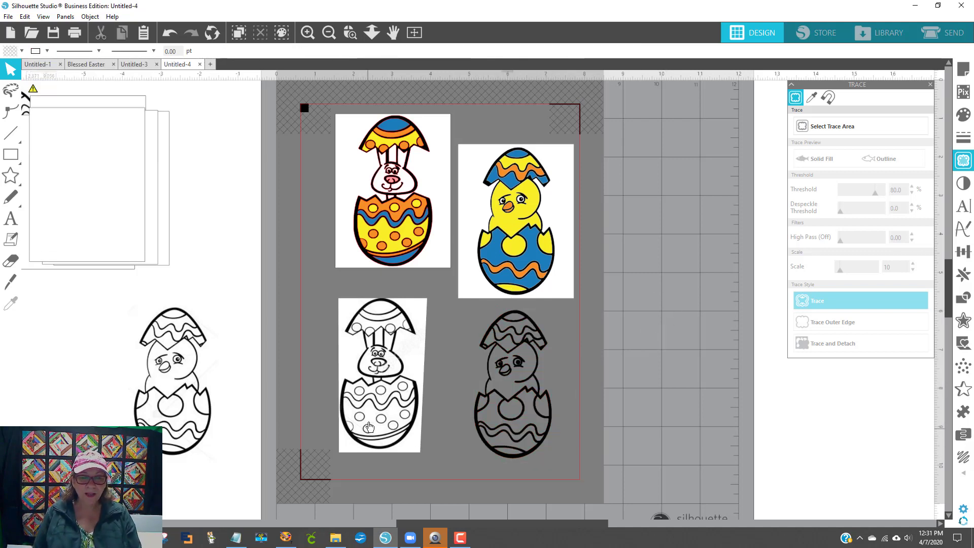
# Step: Trace the black-and-white bunny egg at a 73% threshold and move the source image off the page
pyautogui.moveTo(395, 412); pyautogui.dragTo(408, 414)
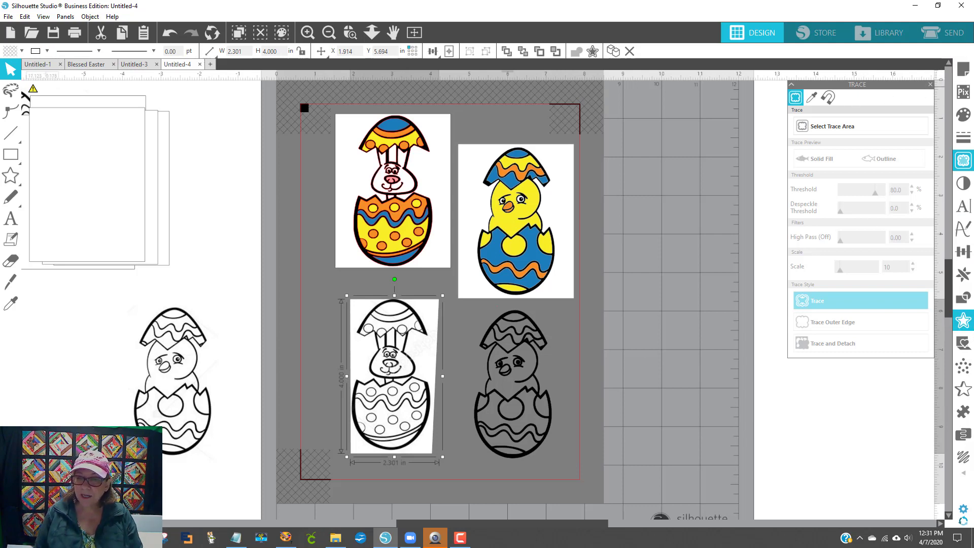
pyautogui.click(963, 161)
pyautogui.click(963, 160)
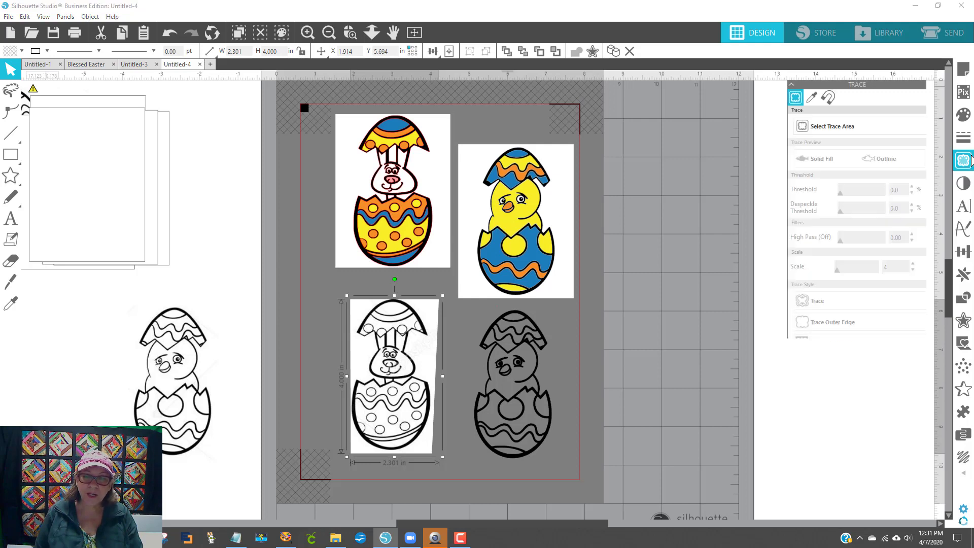
pyautogui.click(820, 128)
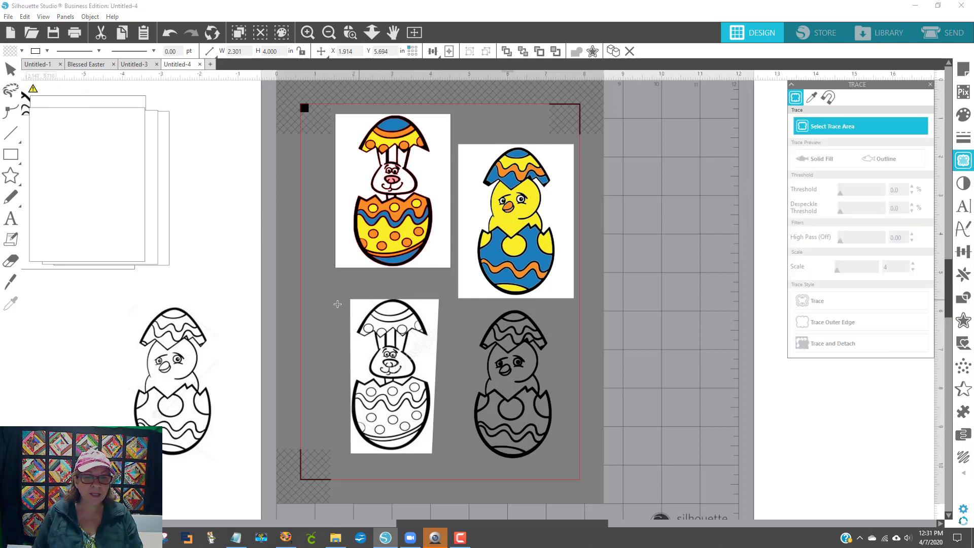
pyautogui.moveTo(340, 287)
pyautogui.mouseDown()
pyautogui.moveTo(390, 339)
pyautogui.moveTo(427, 452)
pyautogui.moveTo(441, 462)
pyautogui.mouseUp()
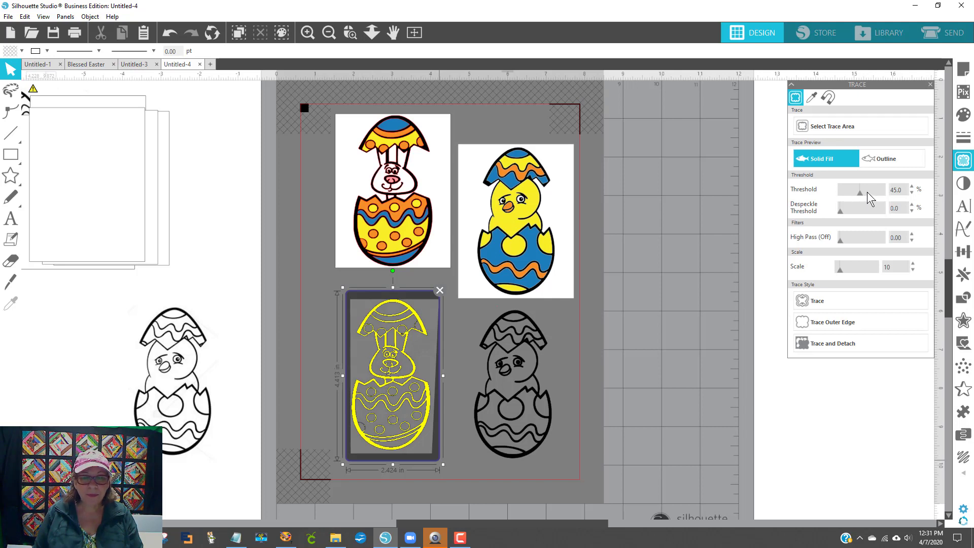
pyautogui.click(867, 192)
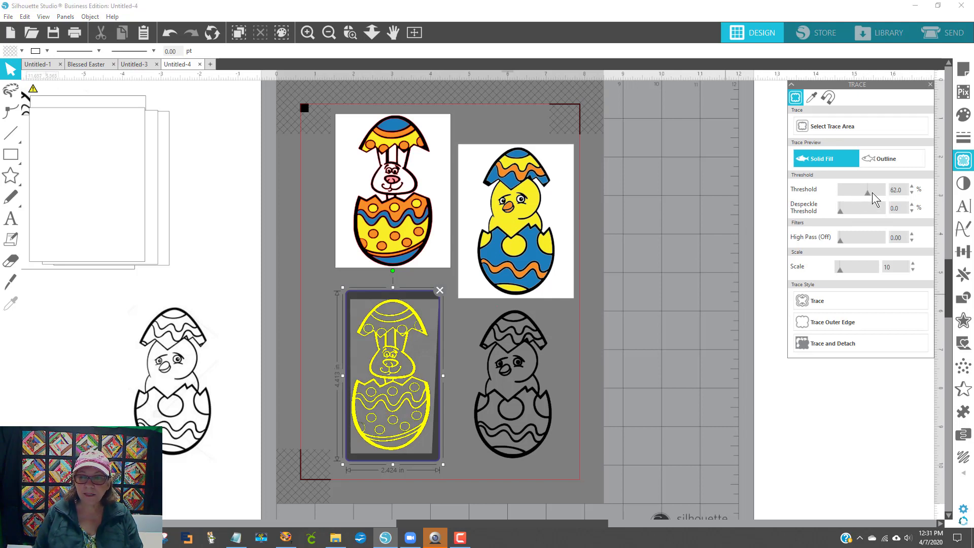
pyautogui.click(872, 192)
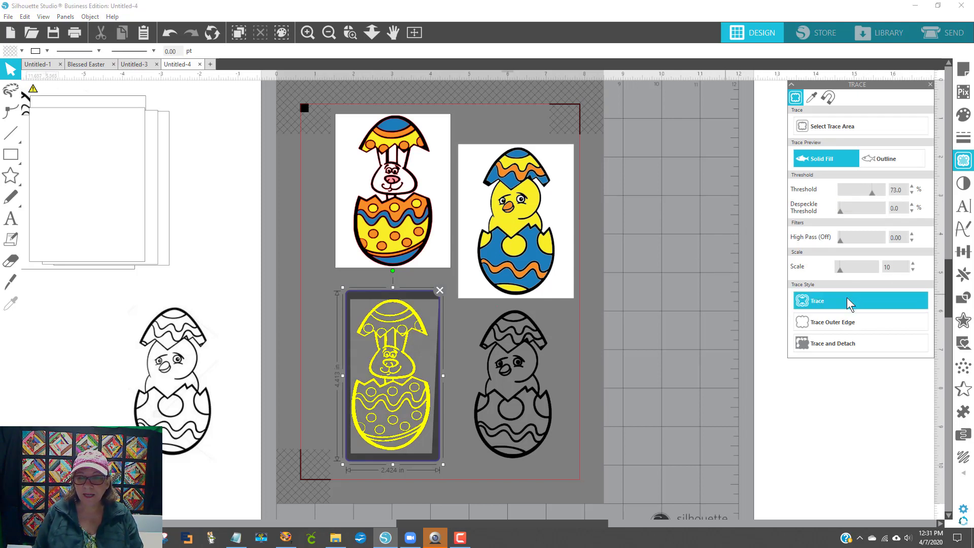
pyautogui.moveTo(415, 338)
pyautogui.mouseDown()
pyautogui.moveTo(239, 358)
pyautogui.moveTo(351, 364)
pyautogui.moveTo(379, 319)
pyautogui.moveTo(191, 313)
pyautogui.mouseUp()
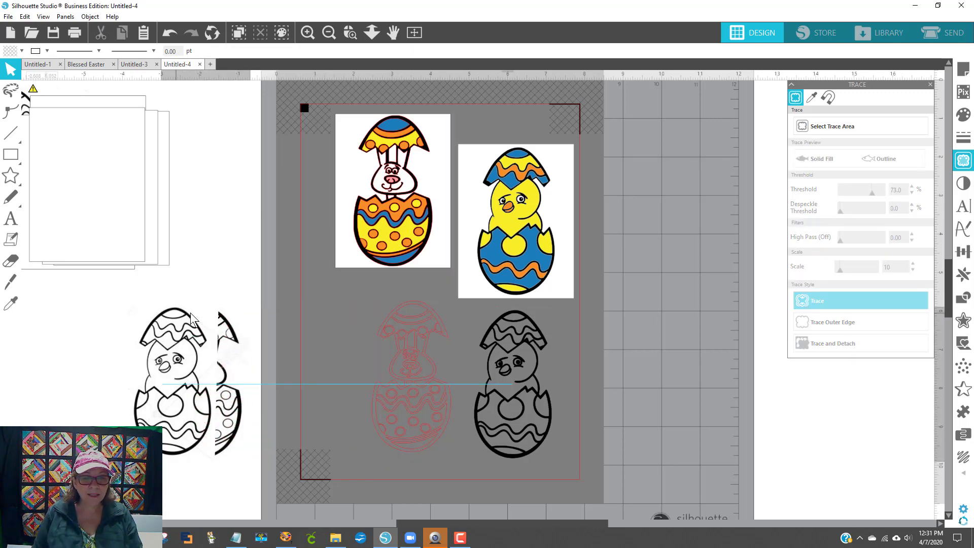
# Step: Give the traced bunny egg a black fill and a black line color
pyautogui.click(404, 306)
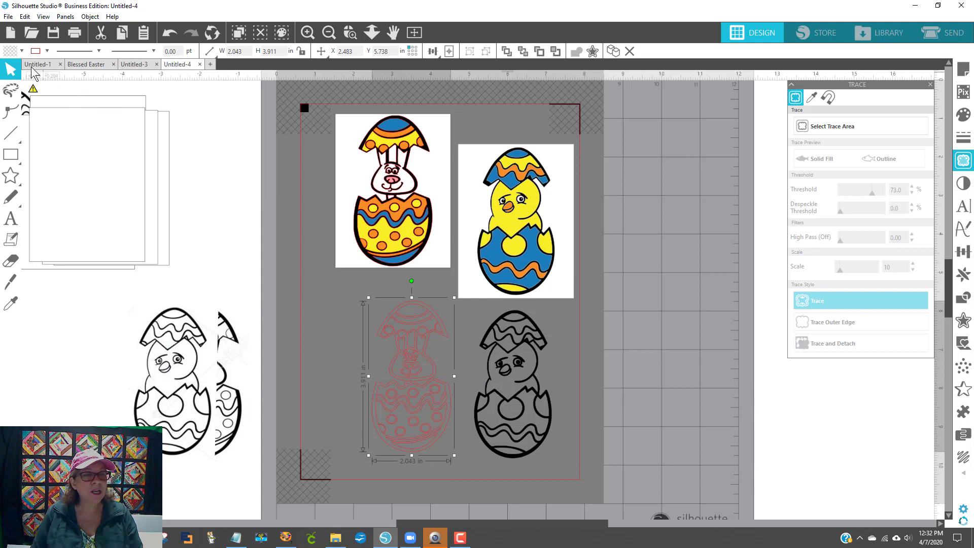
pyautogui.click(21, 51)
pyautogui.click(11, 65)
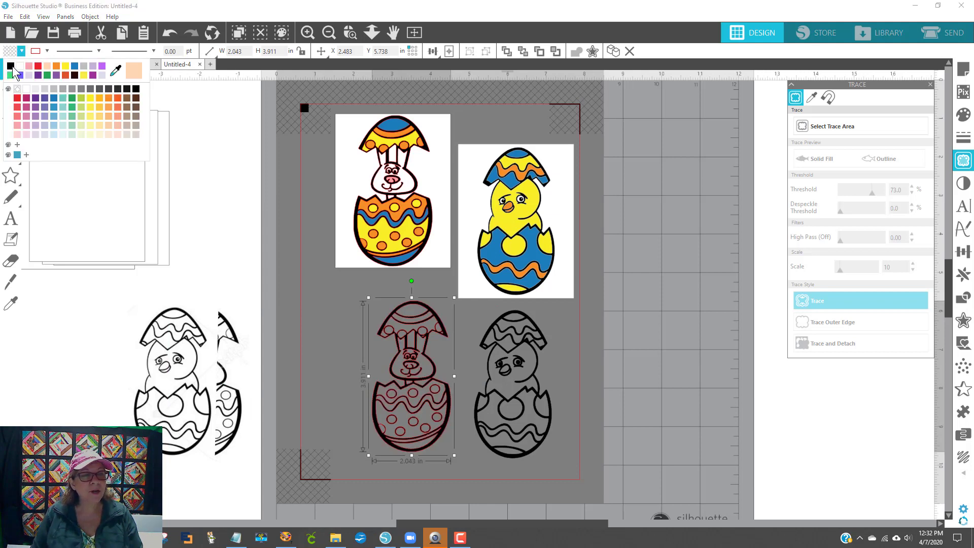
pyautogui.click(37, 52)
pyautogui.click(38, 66)
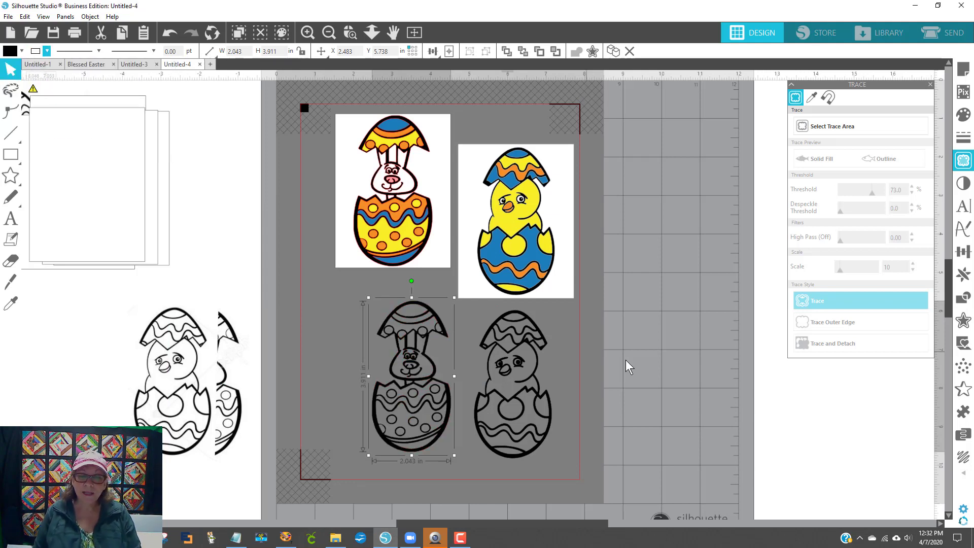
# Step: Place a white 3 x 4 in rectangle from the stack behind the traced bunny egg and center the two on each other
pyautogui.moveTo(98, 244)
pyautogui.mouseDown()
pyautogui.moveTo(419, 420)
pyautogui.moveTo(424, 434)
pyautogui.mouseUp()
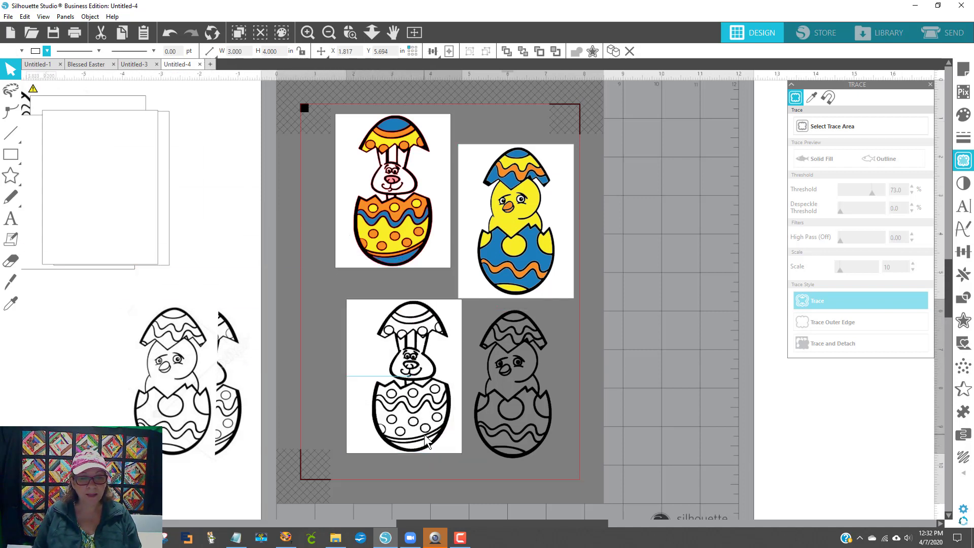
pyautogui.click(424, 463)
pyautogui.click(395, 412)
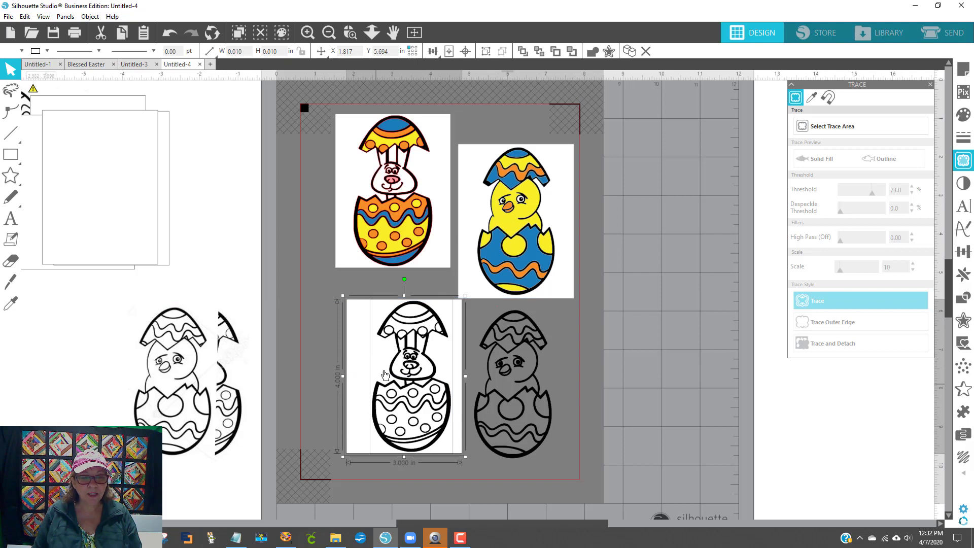
pyautogui.click(465, 52)
# Step: Place another white 3 x 4 in rectangle behind the traced chick egg and center the two on each other
pyautogui.moveTo(135, 172)
pyautogui.mouseDown()
pyautogui.moveTo(373, 300)
pyautogui.moveTo(567, 376)
pyautogui.moveTo(559, 367)
pyautogui.mouseUp()
pyautogui.click(580, 486)
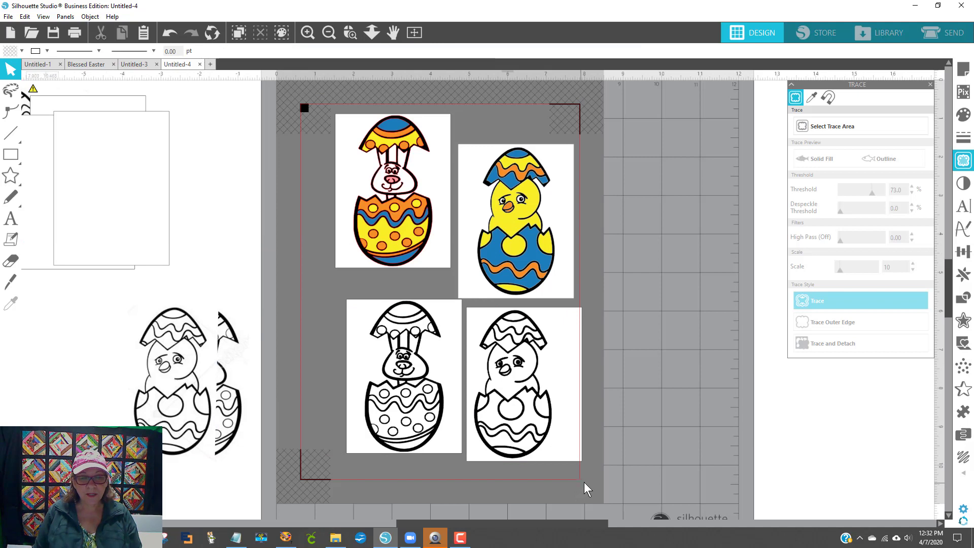
pyautogui.moveTo(565, 440); pyautogui.dragTo(567, 437)
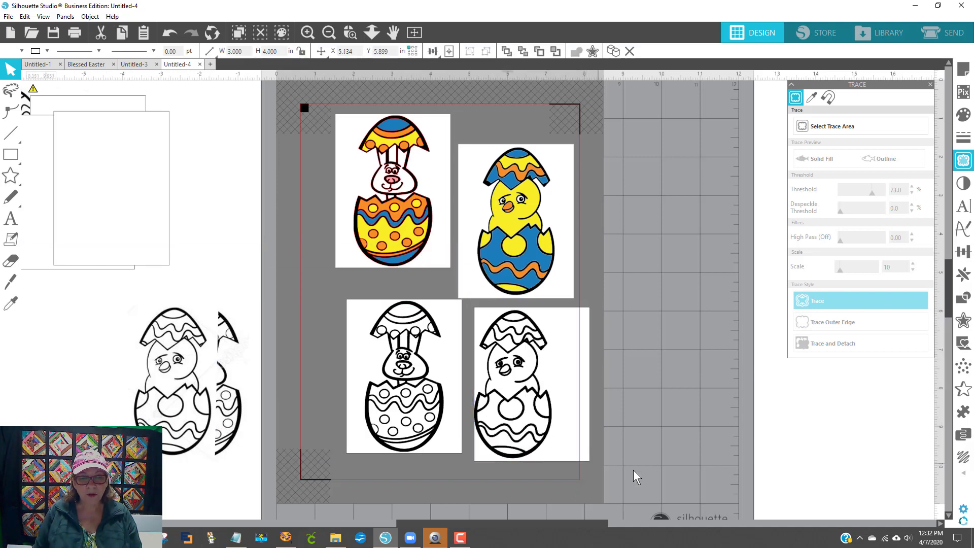
pyautogui.moveTo(538, 405); pyautogui.dragTo(543, 408)
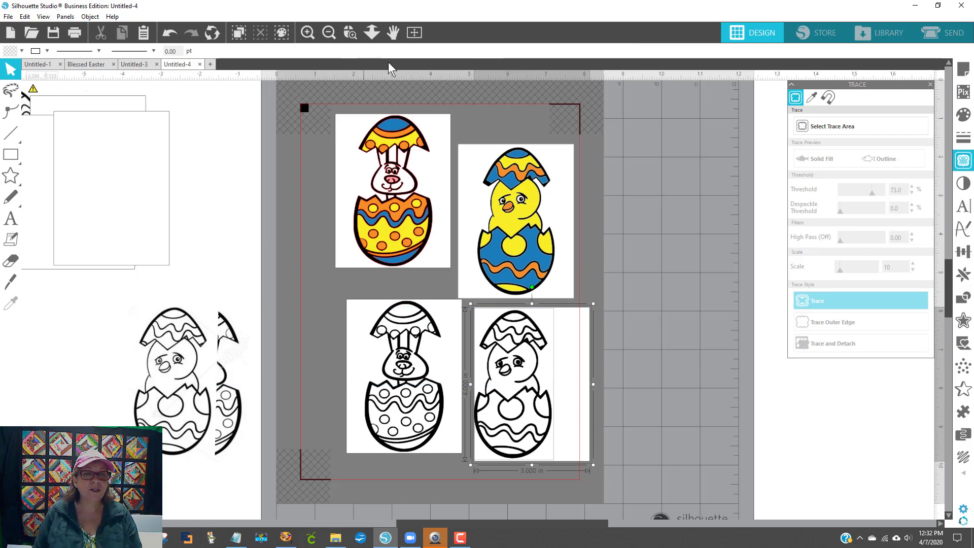
pyautogui.click(466, 51)
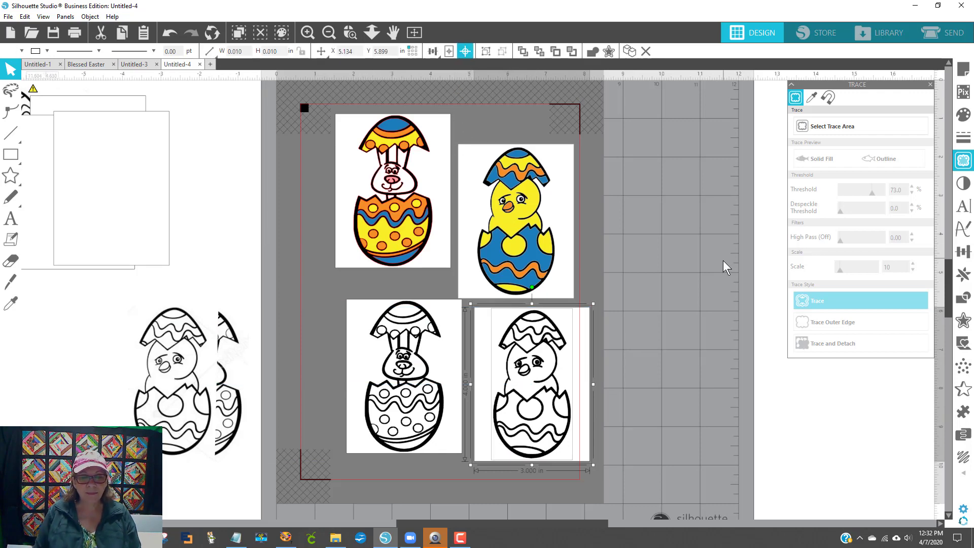
# Step: Group the traced chick egg with its white rectangle, and group the traced bunny egg with its own
pyautogui.rightClick(528, 383)
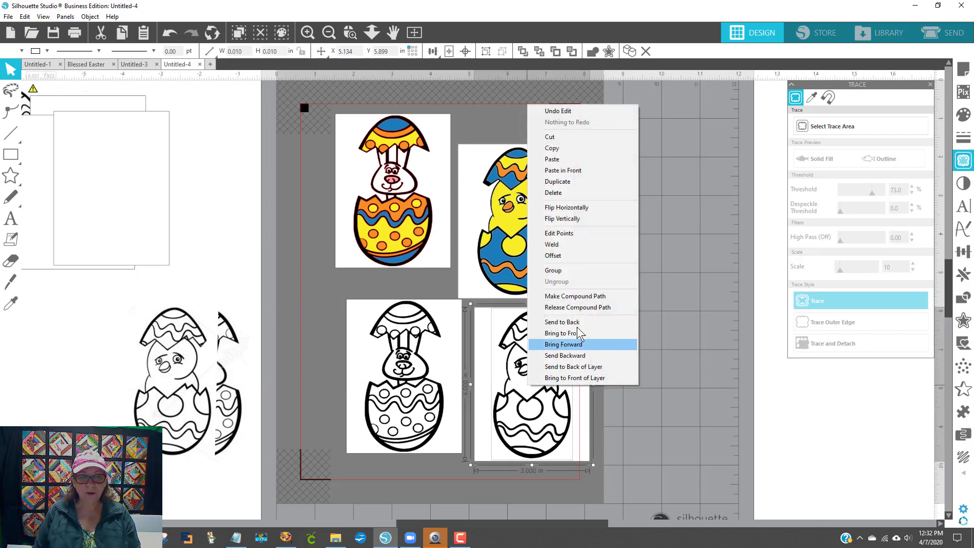
pyautogui.click(406, 379)
pyautogui.click(406, 379)
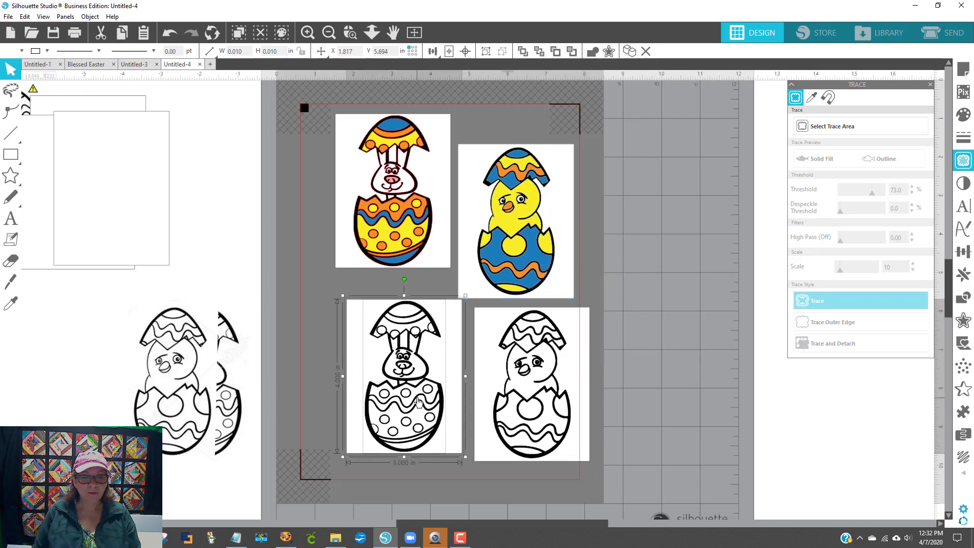
pyautogui.rightClick(418, 402)
pyautogui.click(449, 282)
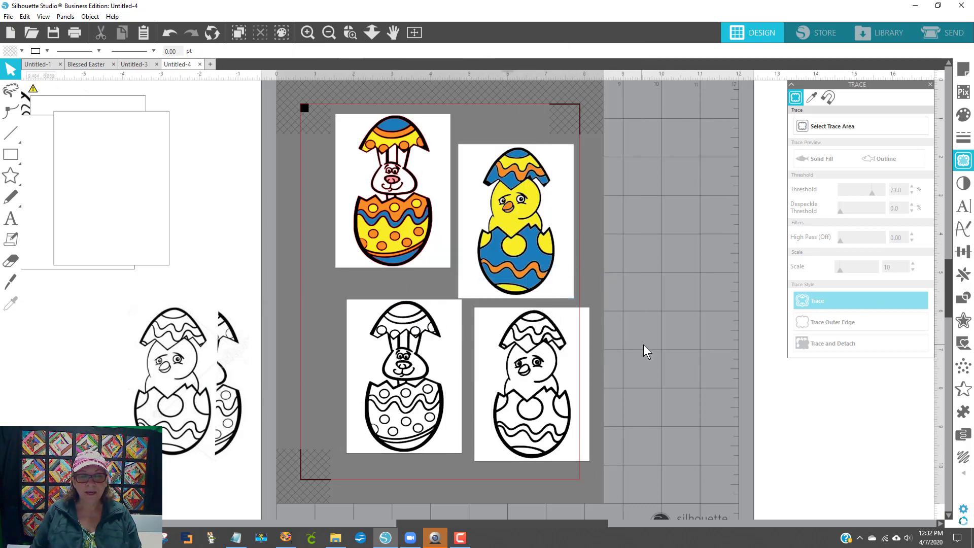
# Step: Review the page setup's machine, cutting mat and media size options for the Letter page
pyautogui.click(961, 71)
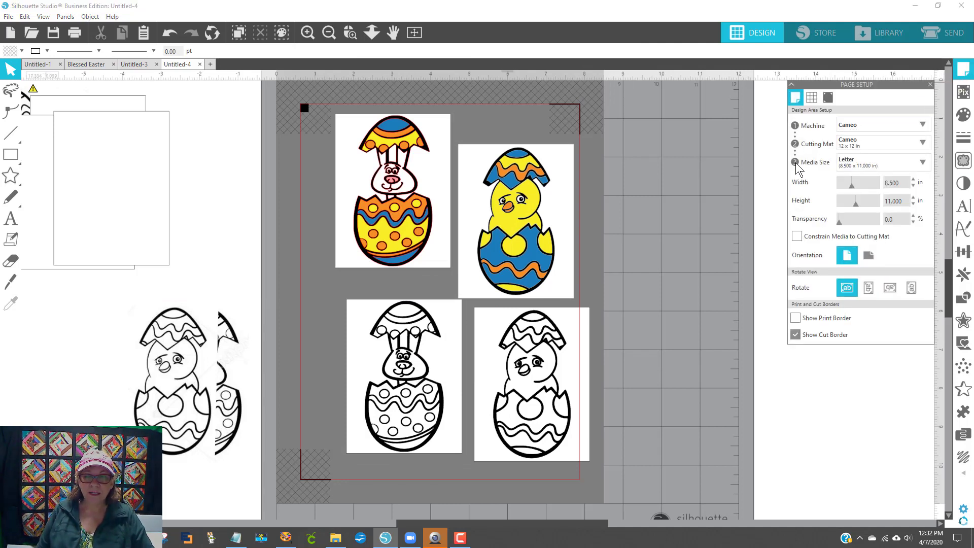
pyautogui.click(873, 165)
pyautogui.click(838, 162)
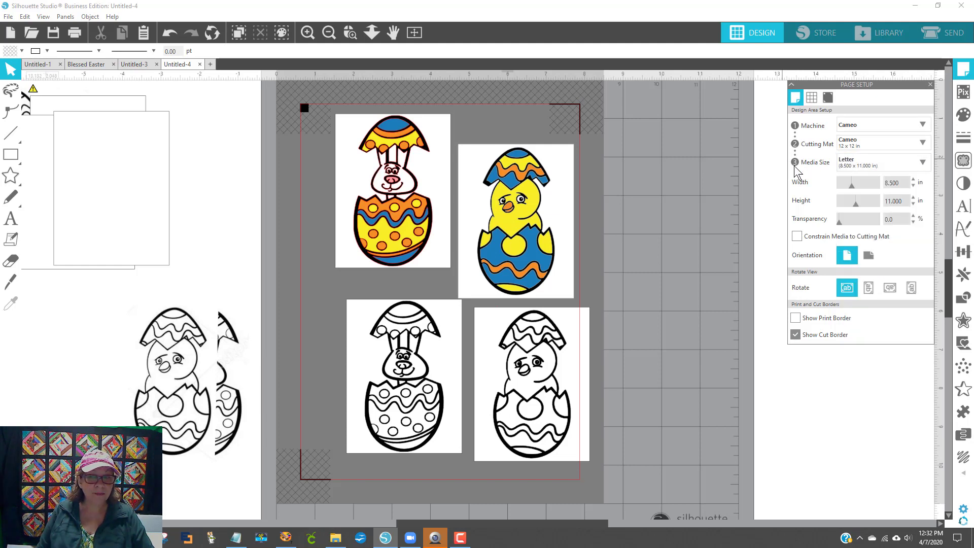
pyautogui.click(858, 166)
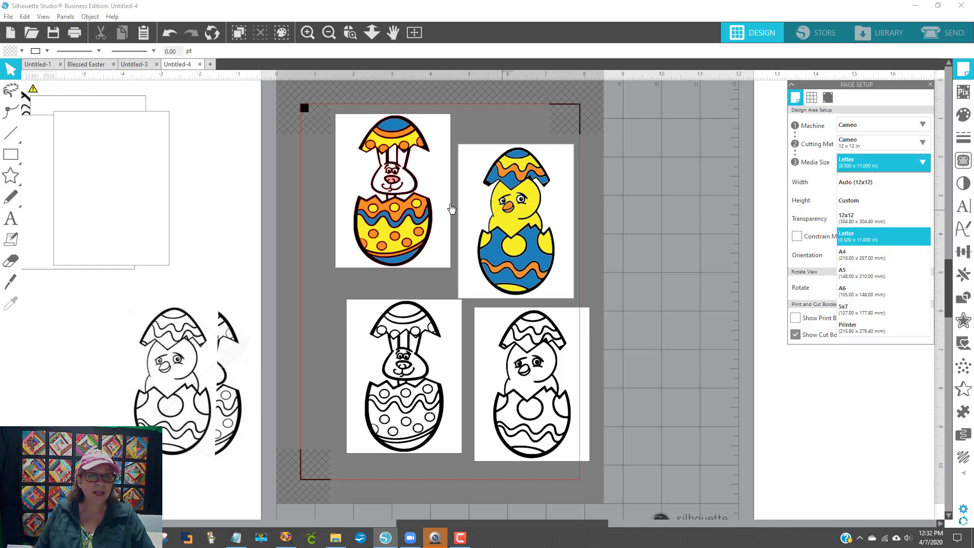
pyautogui.click(502, 211)
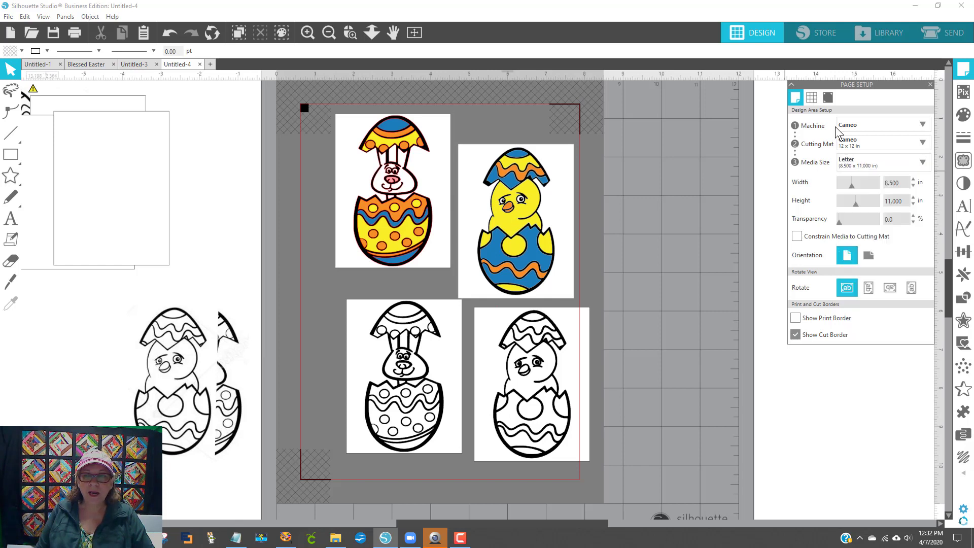
# Step: Turn the page's registration marks off and back on
pyautogui.click(829, 100)
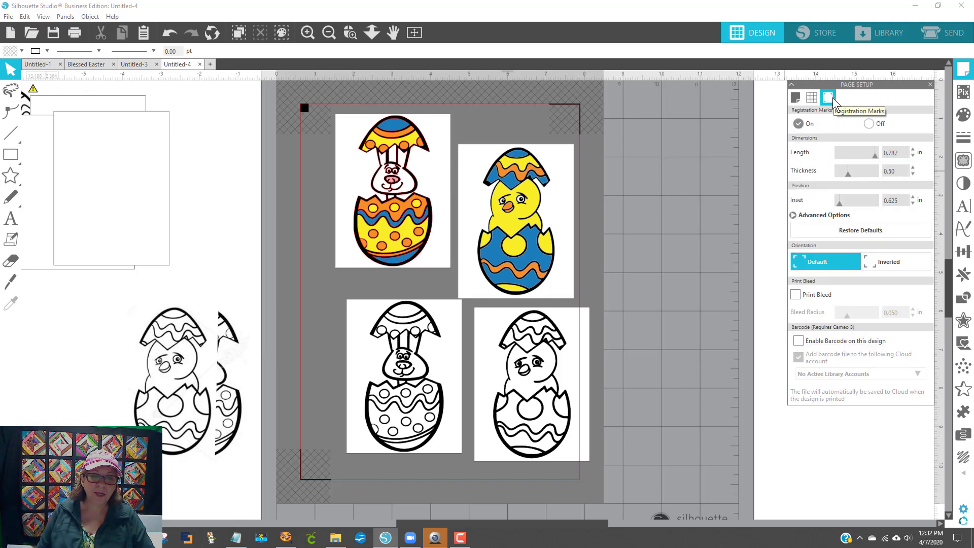
pyautogui.click(869, 124)
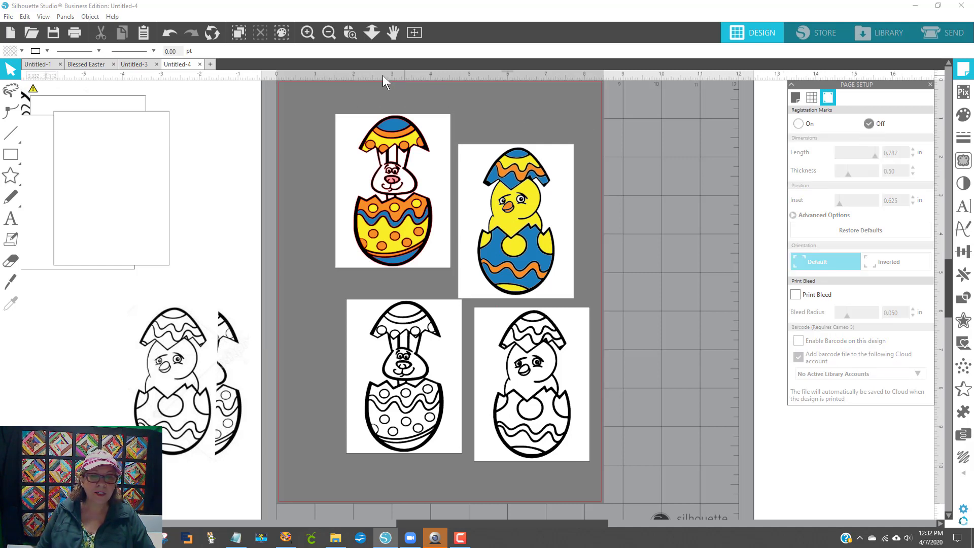
pyautogui.scroll(1, 641, 142)
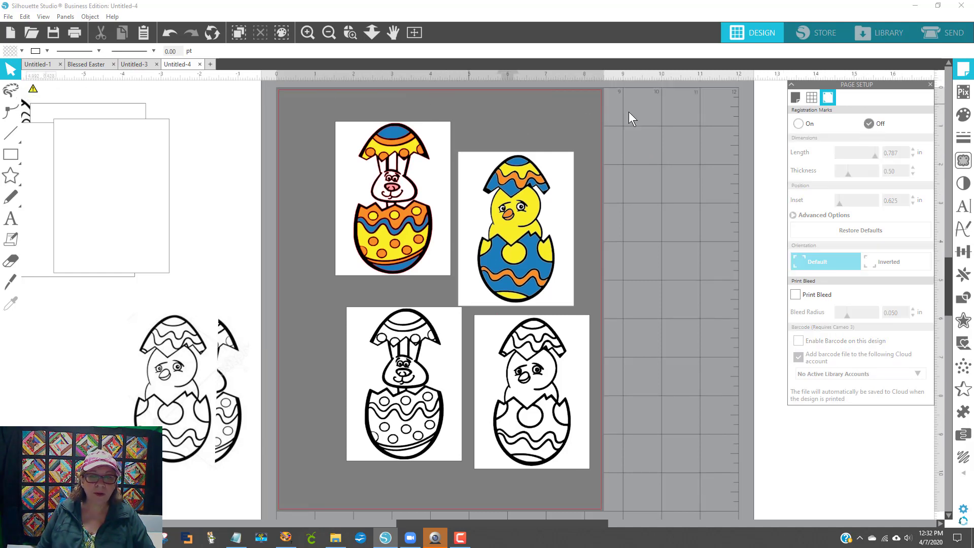
pyautogui.click(799, 124)
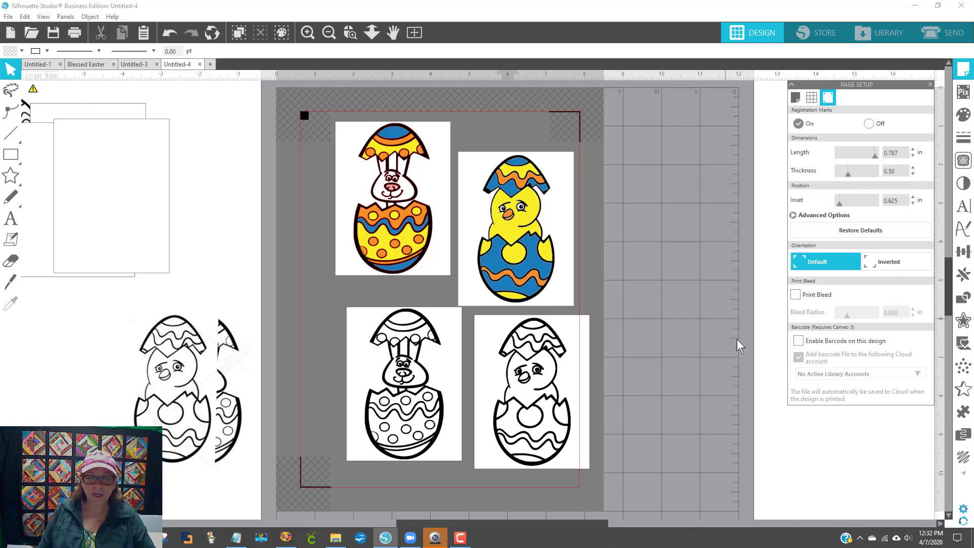
# Step: Switch the page's cut border display off and on again to compare the views
pyautogui.click(795, 99)
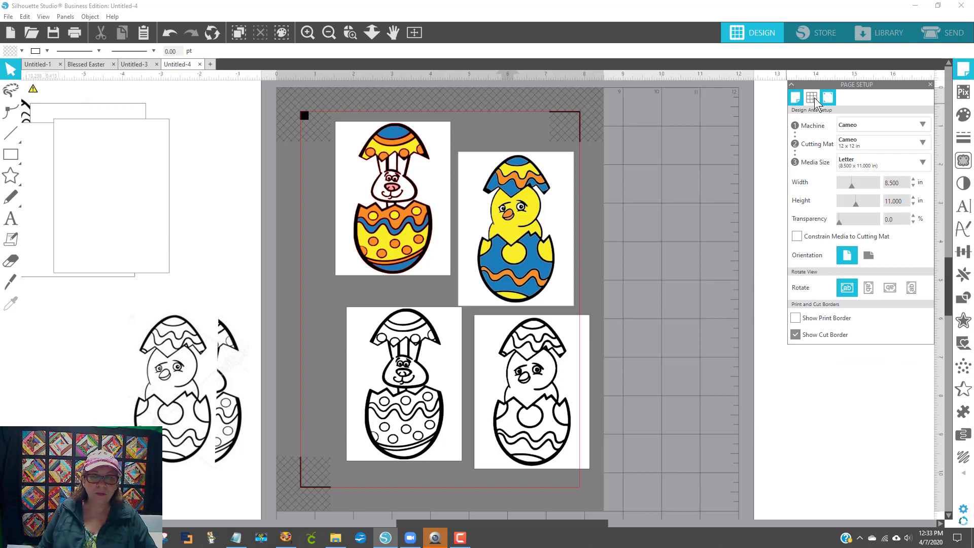
pyautogui.click(793, 333)
pyautogui.click(795, 336)
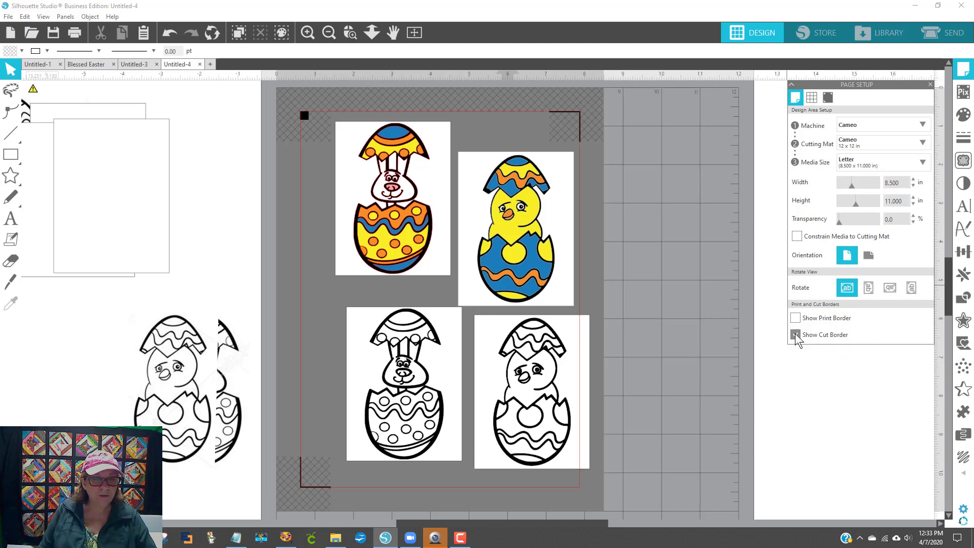
pyautogui.click(794, 335)
pyautogui.click(795, 335)
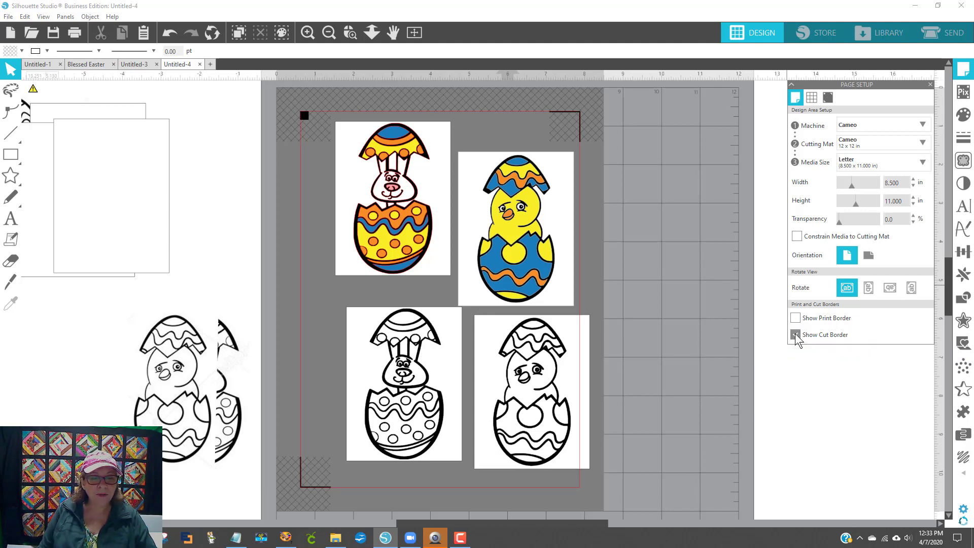
pyautogui.click(795, 336)
pyautogui.click(795, 335)
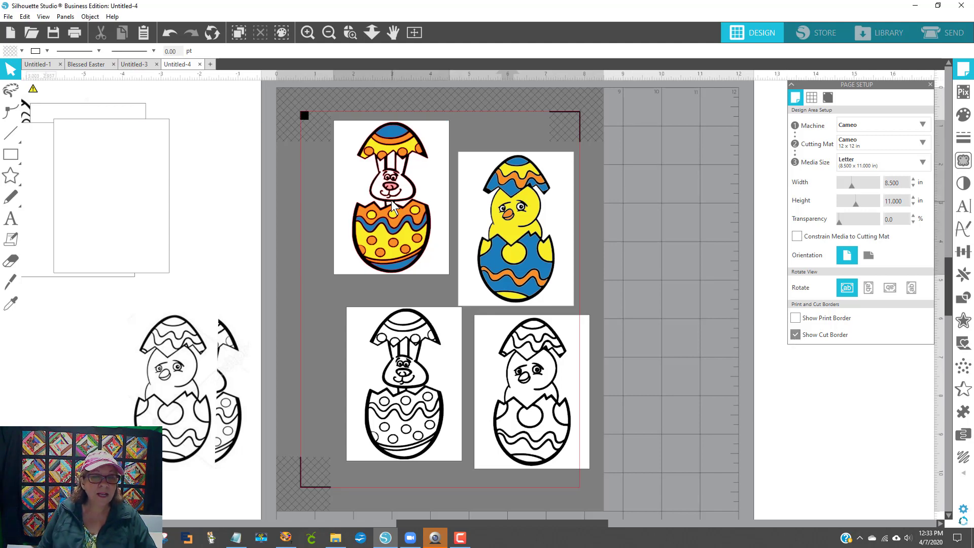
# Step: Reposition the four egg cards on the page so they all fit inside the red cut border
pyautogui.moveTo(398, 207); pyautogui.dragTo(399, 204)
pyautogui.moveTo(483, 218); pyautogui.dragTo(484, 215)
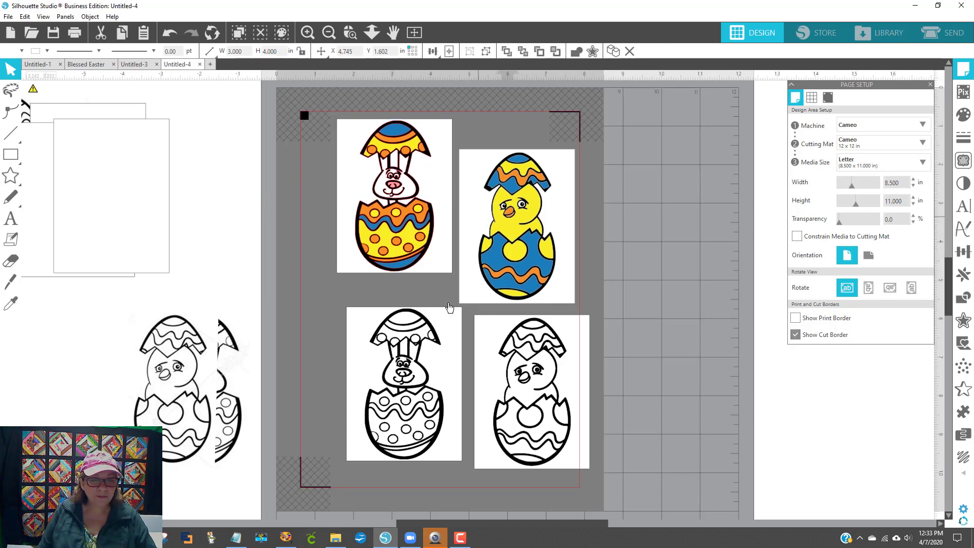
pyautogui.moveTo(390, 358); pyautogui.dragTo(356, 339)
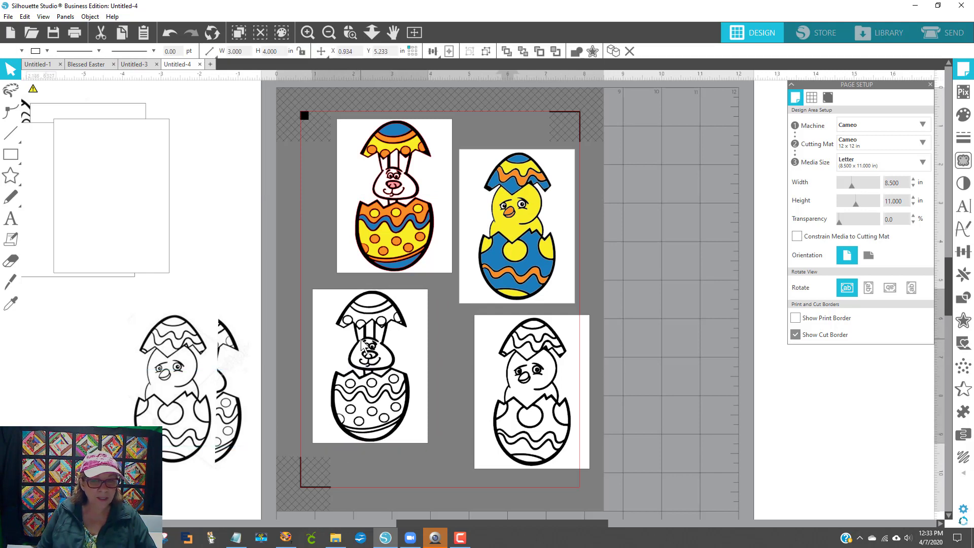
pyautogui.moveTo(504, 374); pyautogui.dragTo(477, 380)
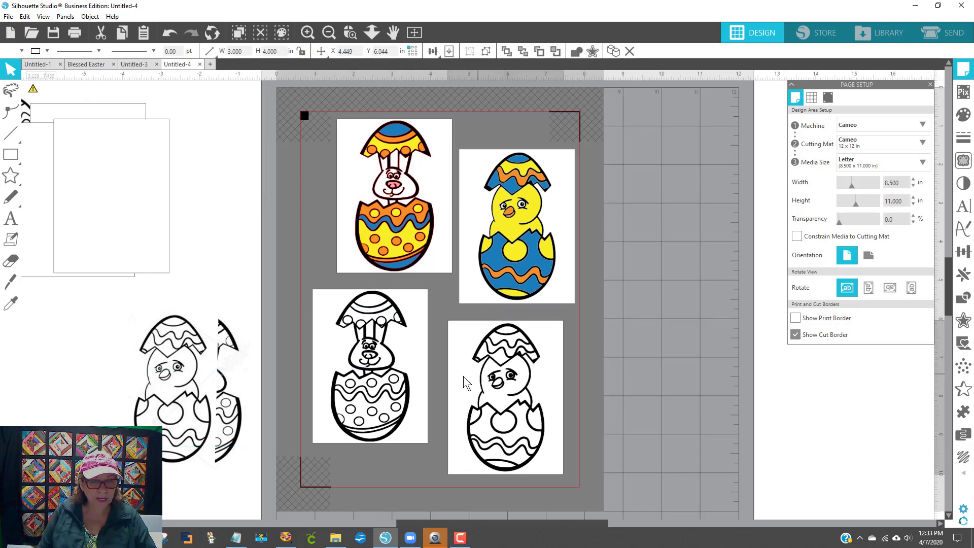
pyautogui.moveTo(412, 390); pyautogui.dragTo(415, 390)
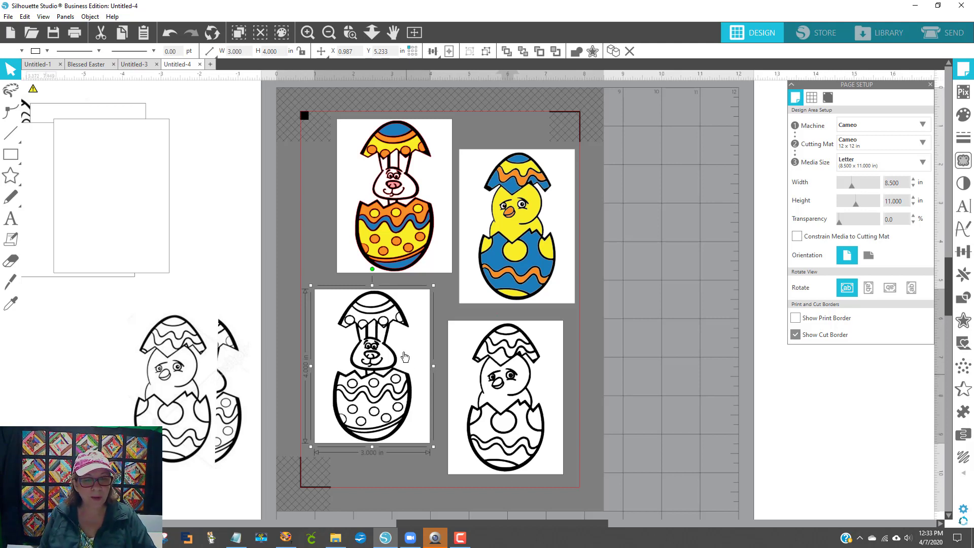
# Step: Set the line color of the black-line bunny card and the black-line chick card to light gray
pyautogui.click(33, 52)
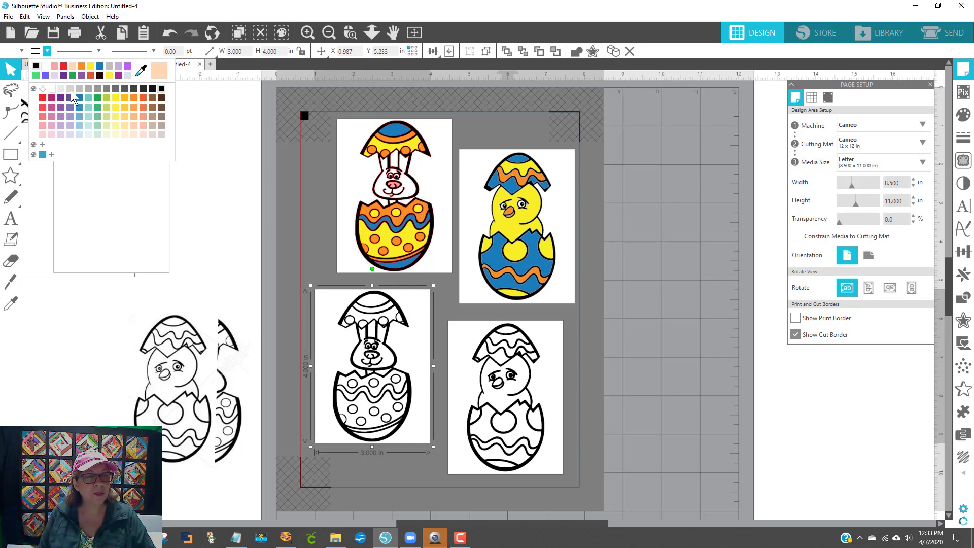
pyautogui.click(485, 383)
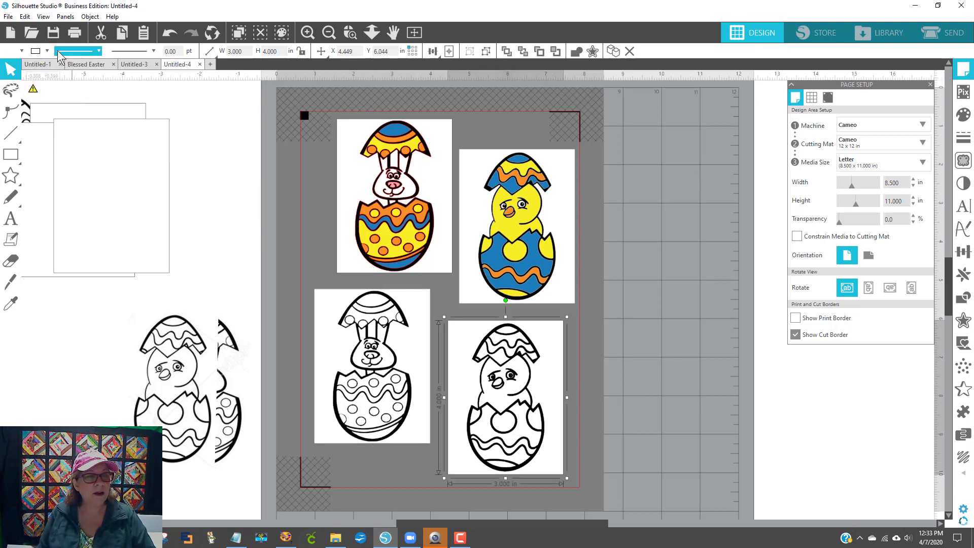
pyautogui.click(36, 52)
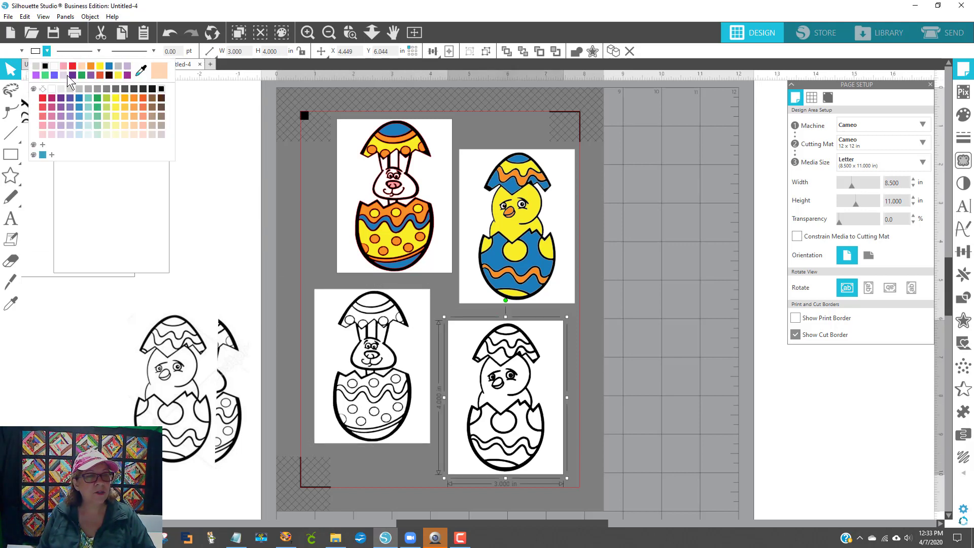
pyautogui.click(70, 90)
# Step: Set the line color of the colored chick card and the colored bunny card to light gray, and deselect them
pyautogui.click(496, 201)
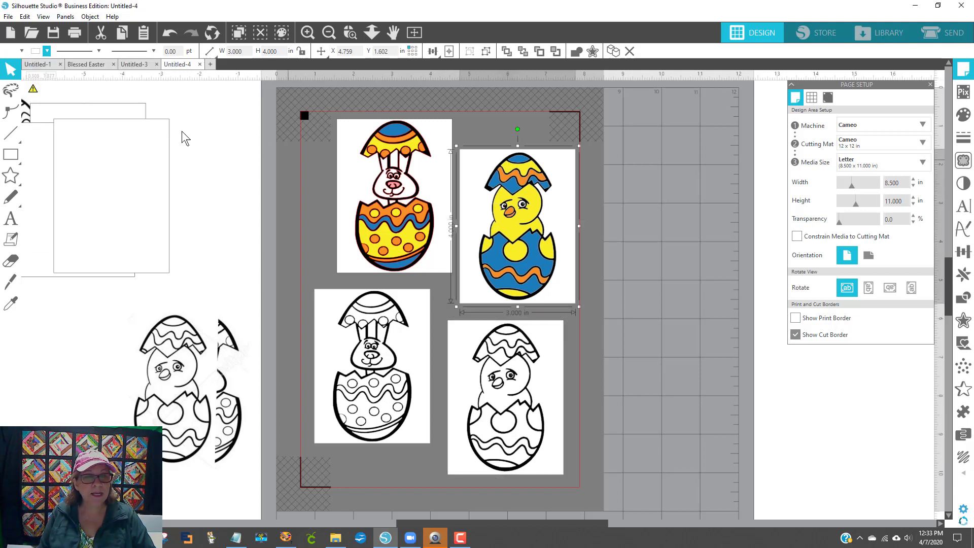
pyautogui.click(36, 51)
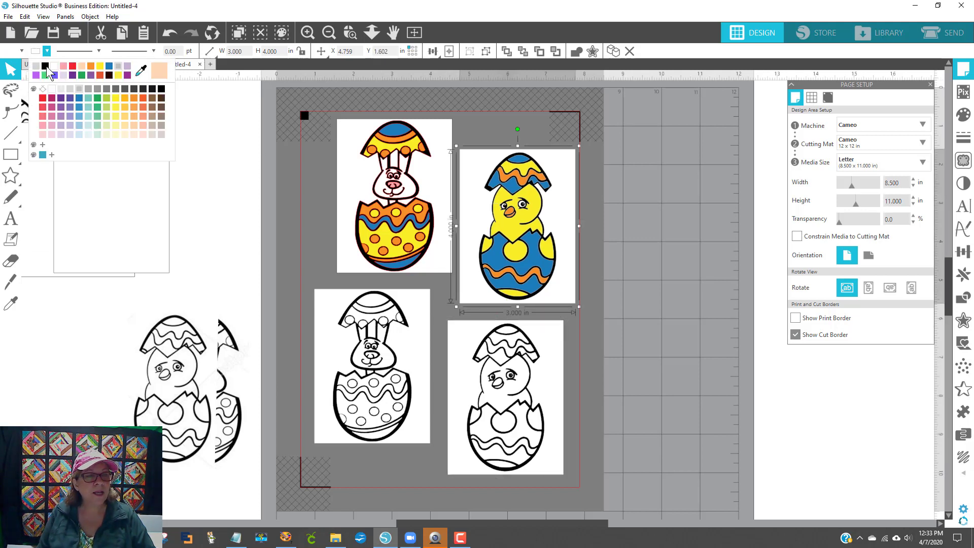
pyautogui.click(37, 71)
pyautogui.click(354, 185)
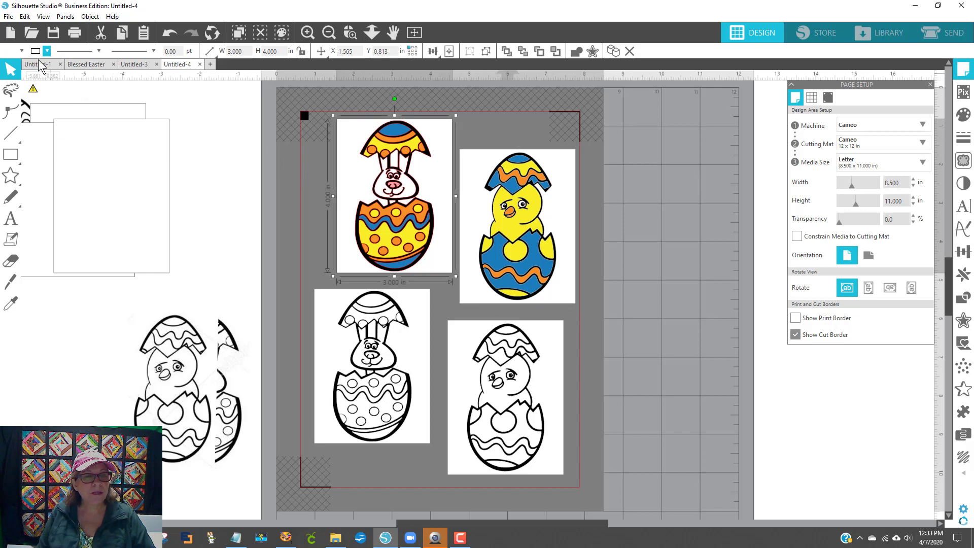
pyautogui.click(35, 51)
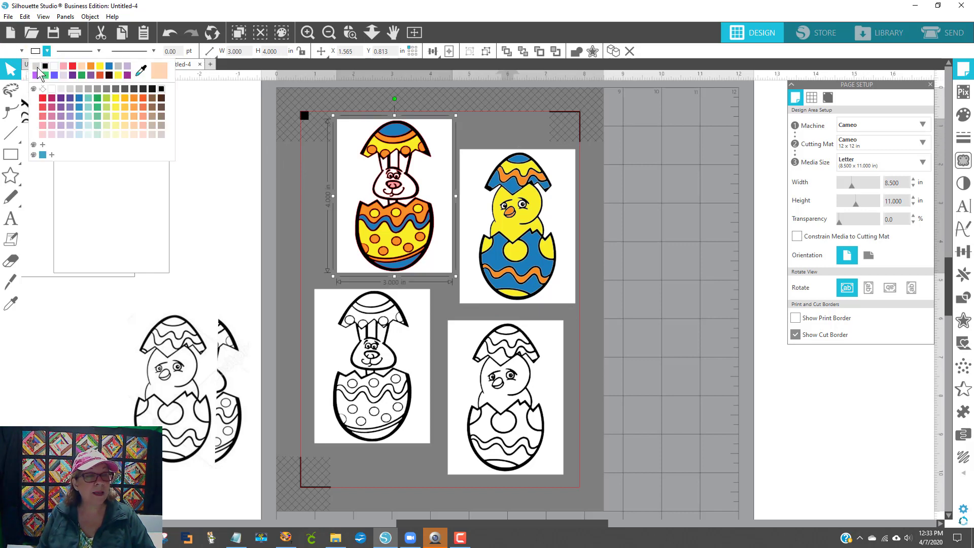
pyautogui.click(37, 67)
pyautogui.click(765, 254)
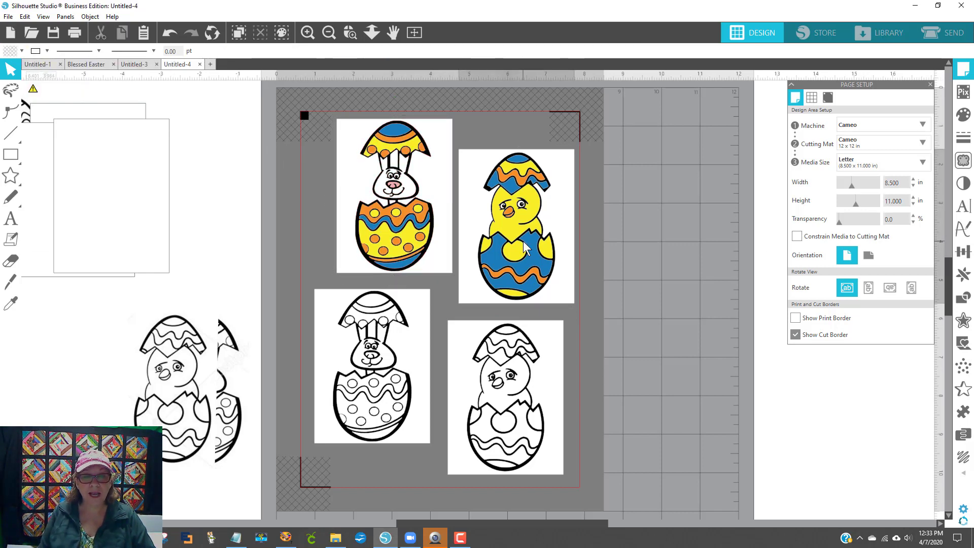
pyautogui.click(525, 247)
pyautogui.click(629, 376)
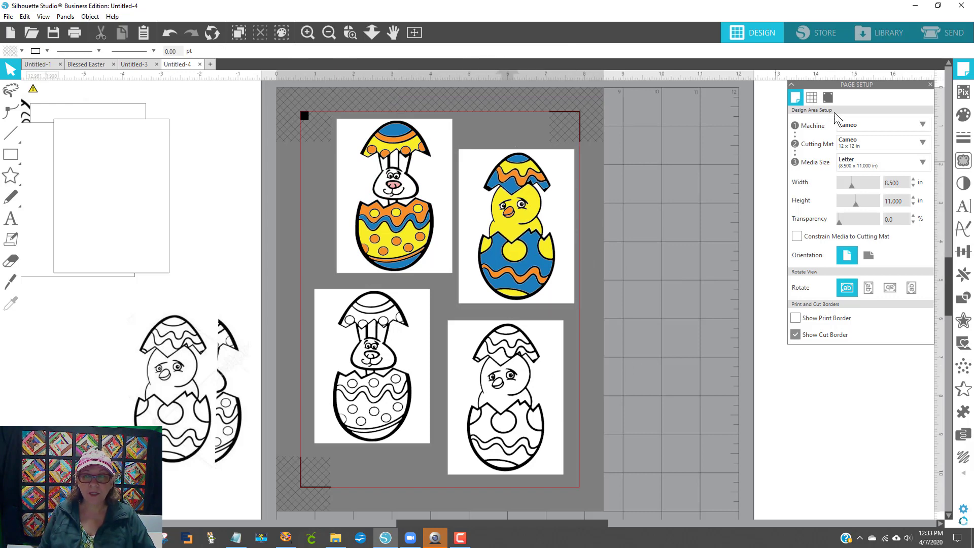
# Step: Select all four egg cards in the Send view and set their cut type to Cut Edge
pyautogui.click(940, 32)
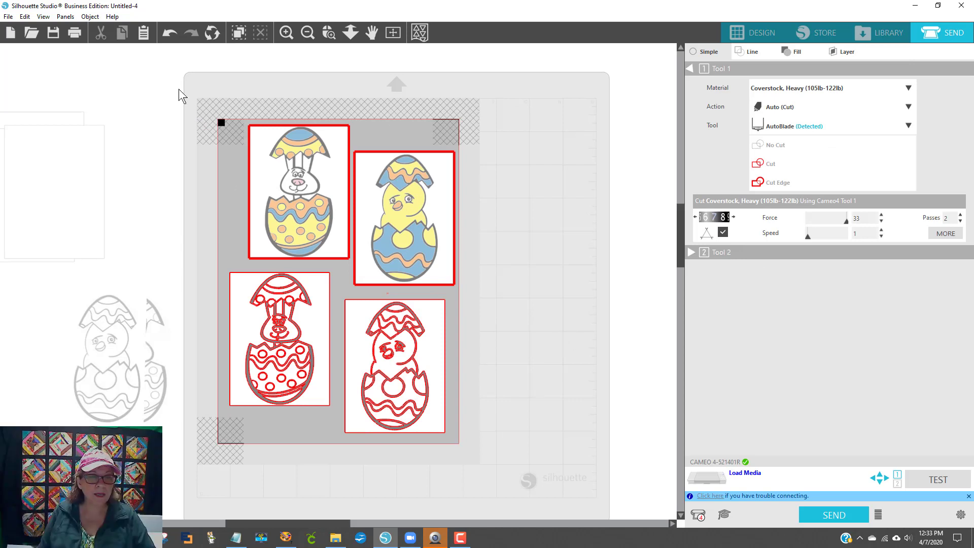
pyautogui.moveTo(180, 88); pyautogui.dragTo(470, 464)
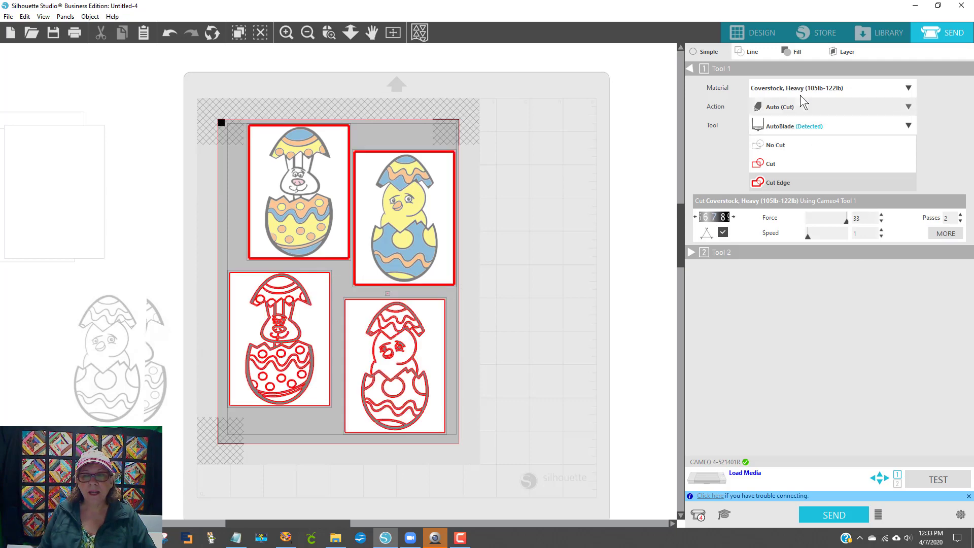
pyautogui.click(782, 165)
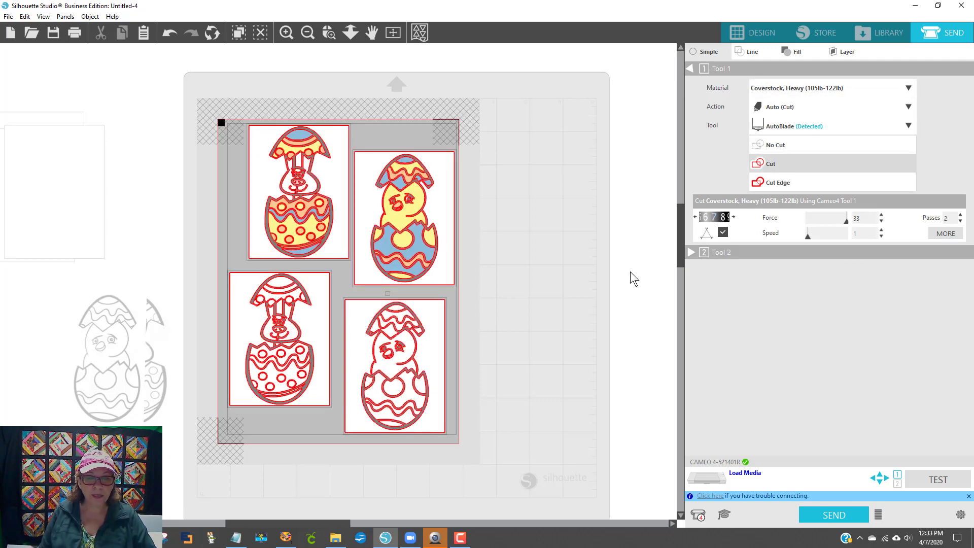
pyautogui.click(800, 182)
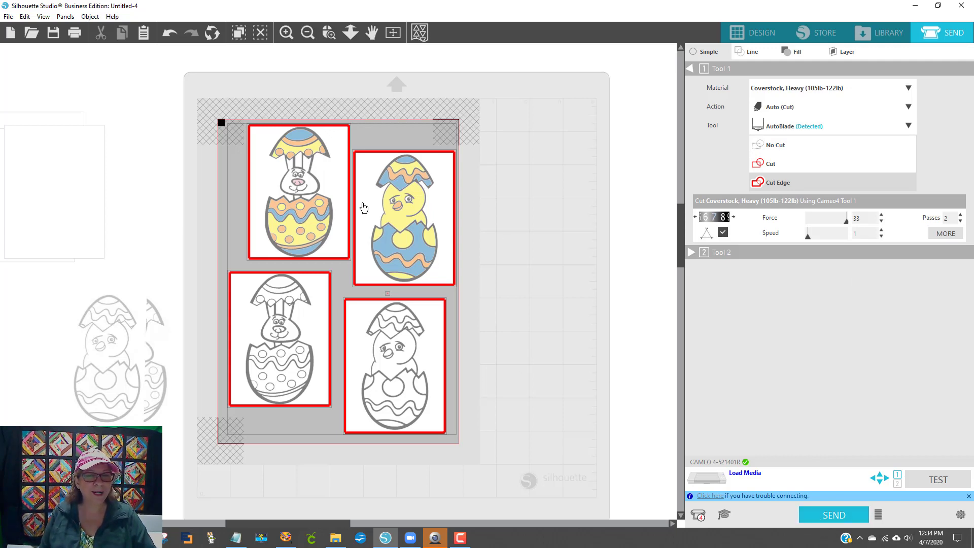
# Step: Check the print preview of the egg cards with registration marks, close it without printing, and return to the Design view
pyautogui.click(8, 17)
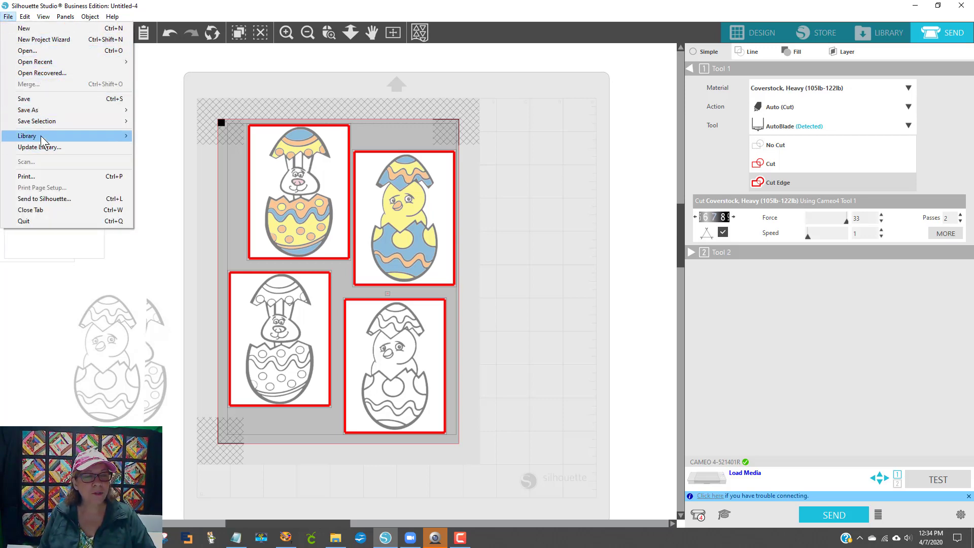
pyautogui.click(37, 178)
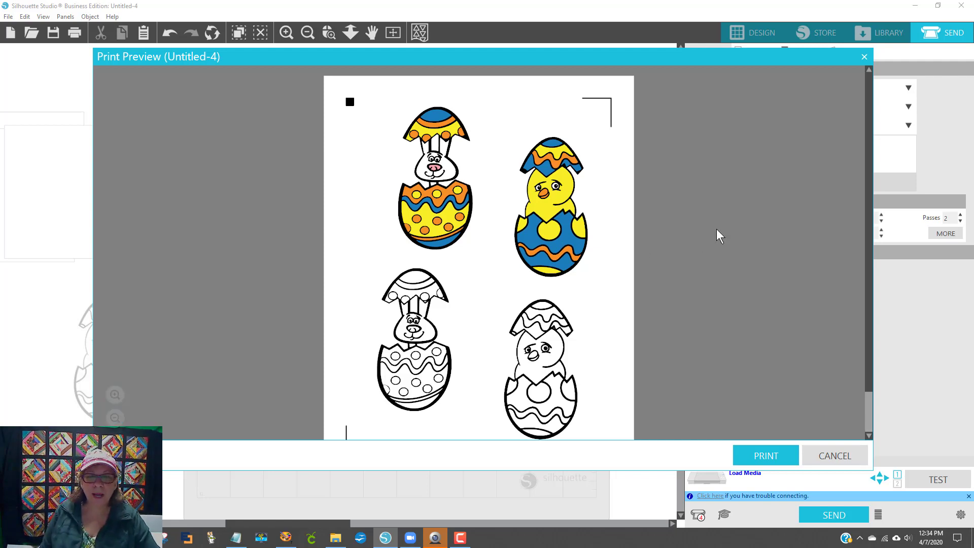
pyautogui.scroll(-1, 719, 238)
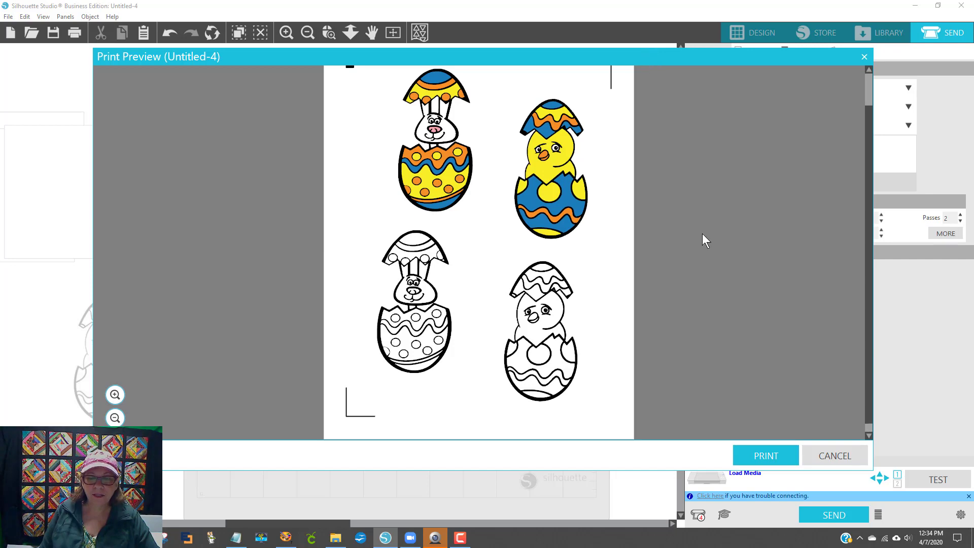
pyautogui.click(866, 58)
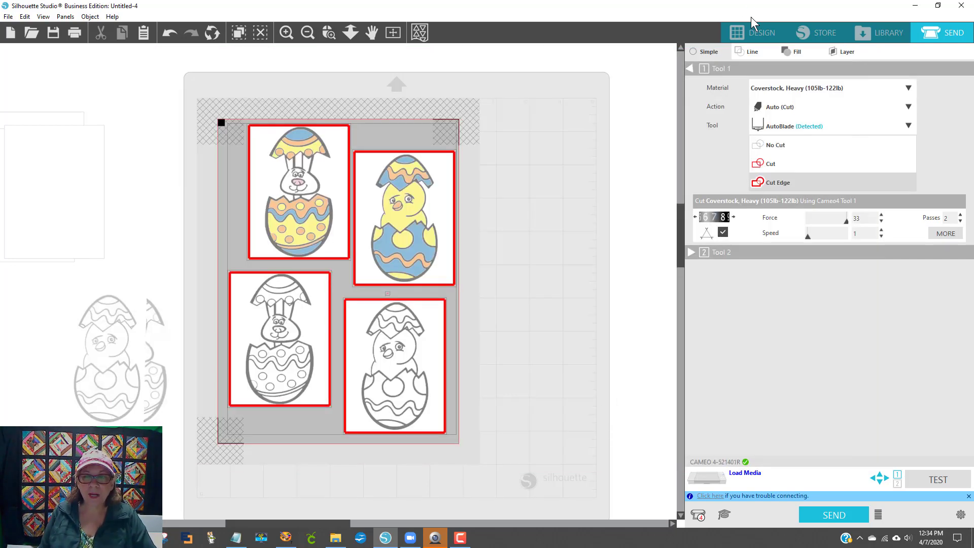
pyautogui.click(753, 32)
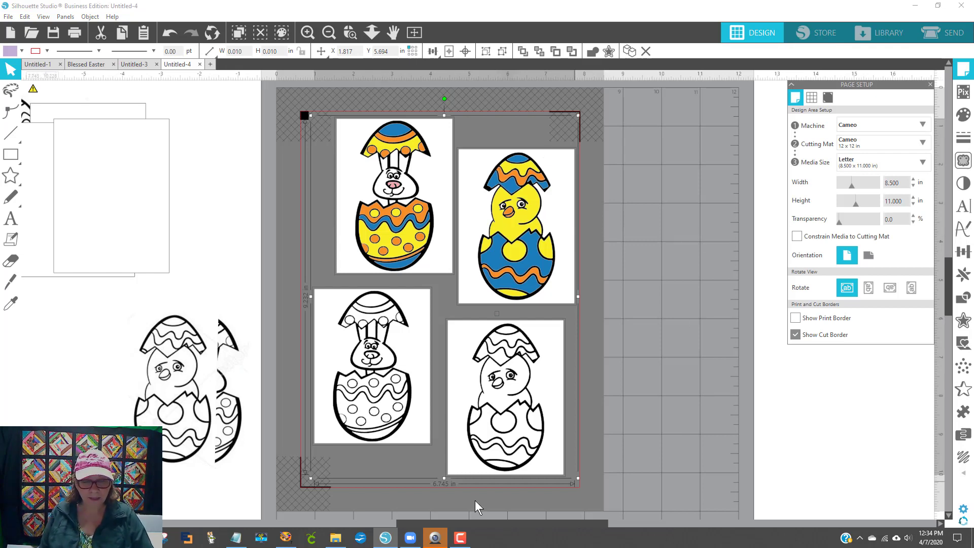
pyautogui.click(393, 32)
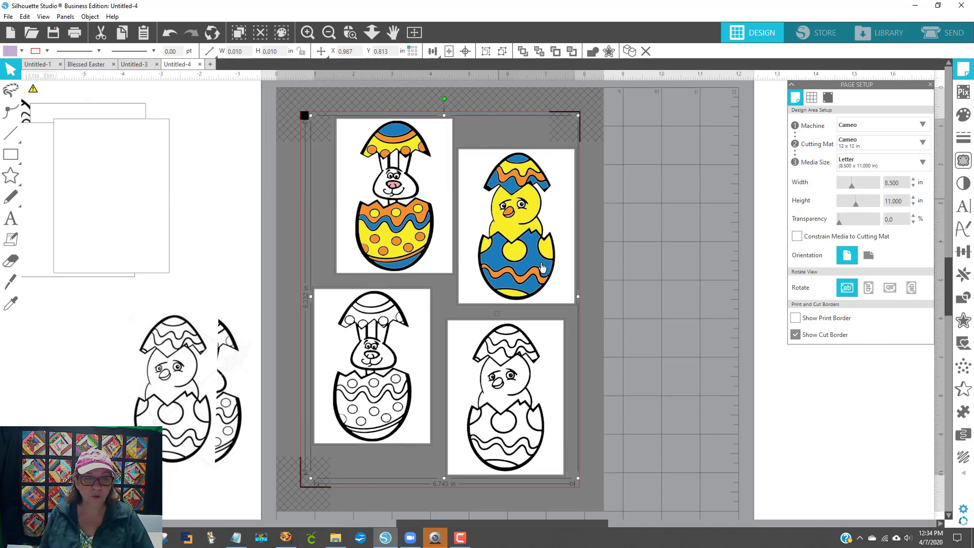
# Step: Group the four selected egg cards into a single object
pyautogui.rightClick(391, 173)
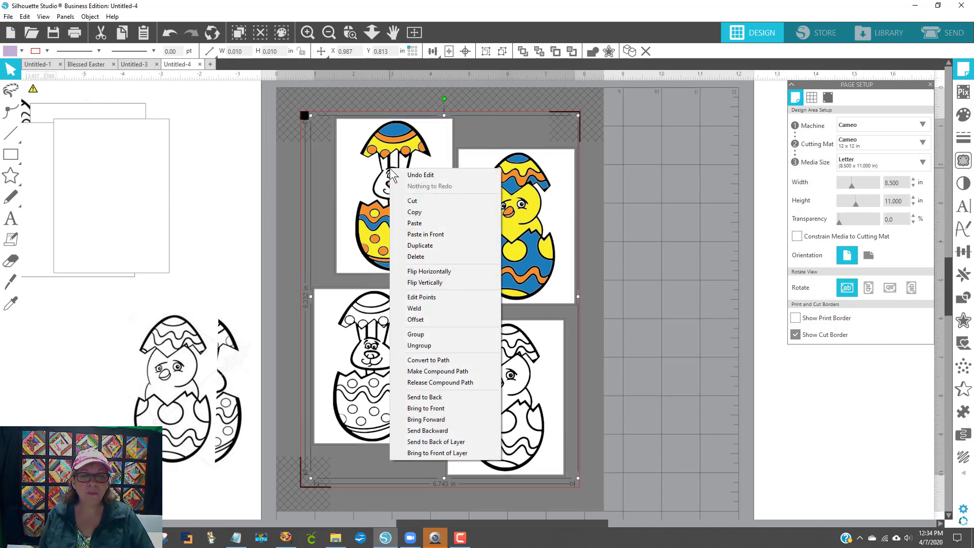
pyautogui.click(446, 335)
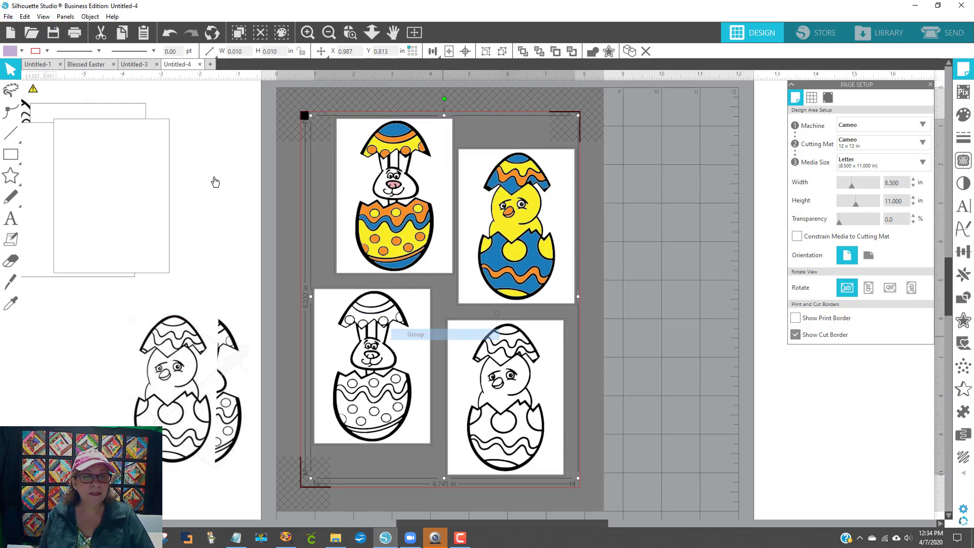
pyautogui.click(8, 16)
pyautogui.moveTo(41, 124)
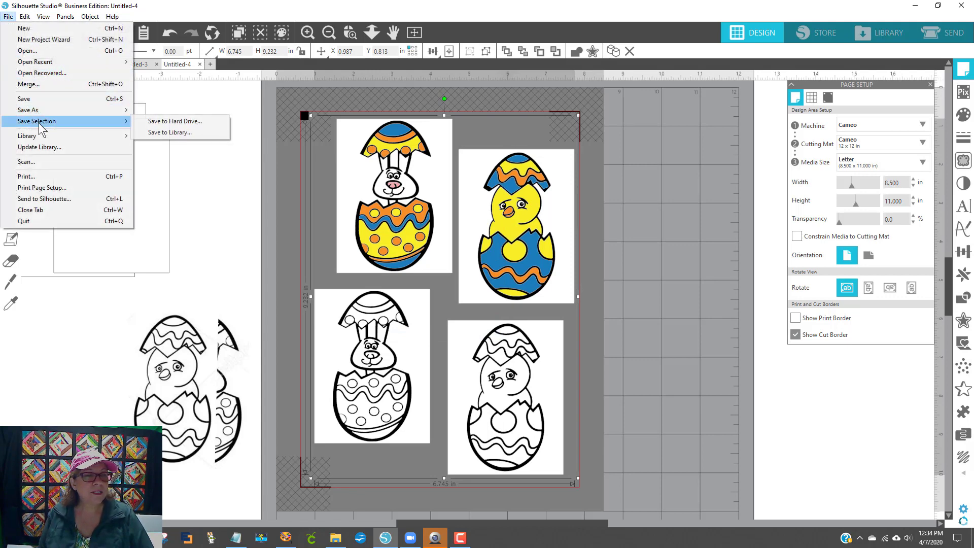
pyautogui.click(202, 121)
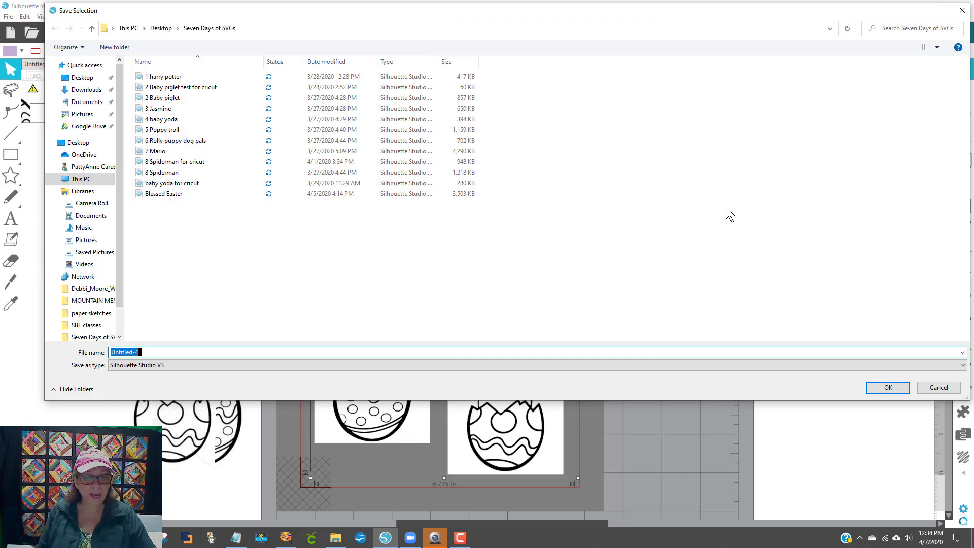
pyautogui.click(939, 387)
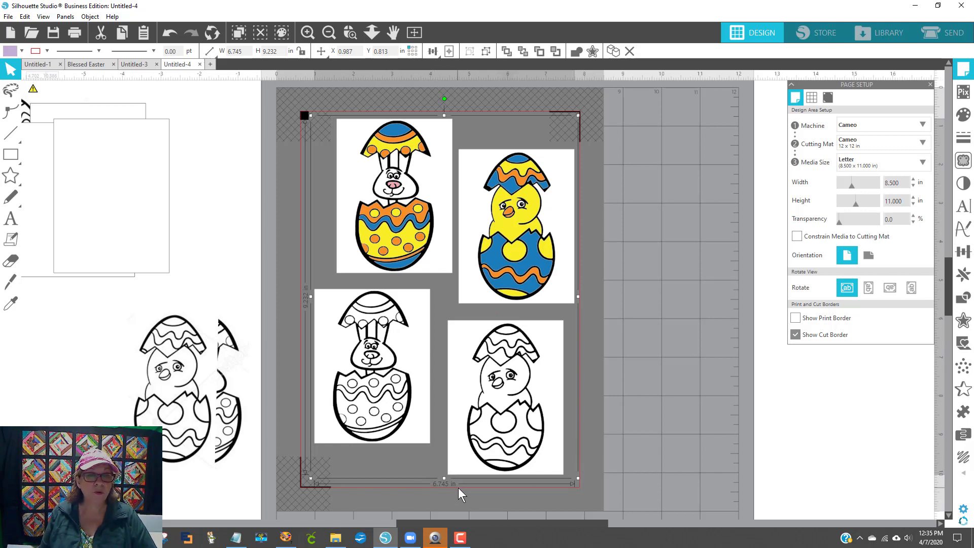
pyautogui.click(246, 50)
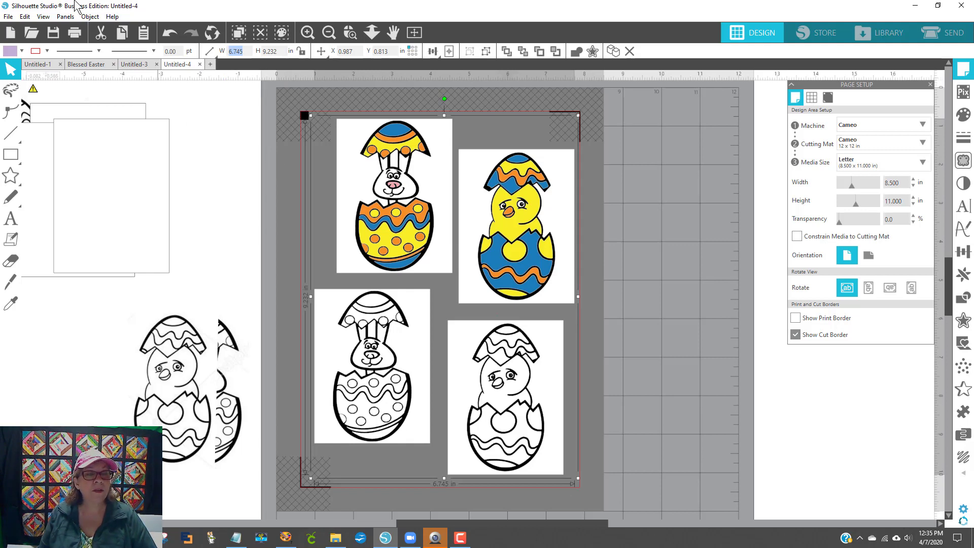
# Step: Begin saving the grouped egg cards as a selection to the hard drive with the file name "6.745 easter chicks"
pyautogui.click(6, 17)
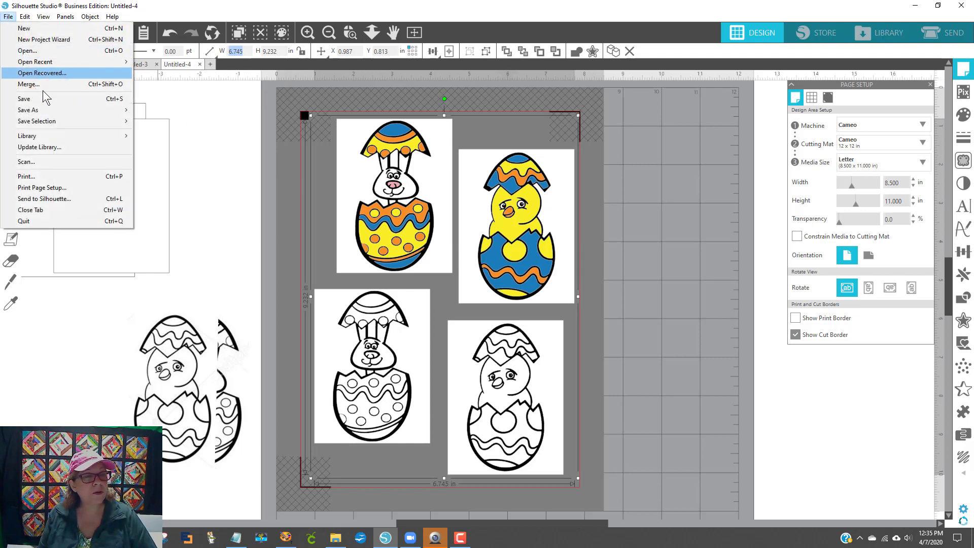
pyautogui.moveTo(119, 123)
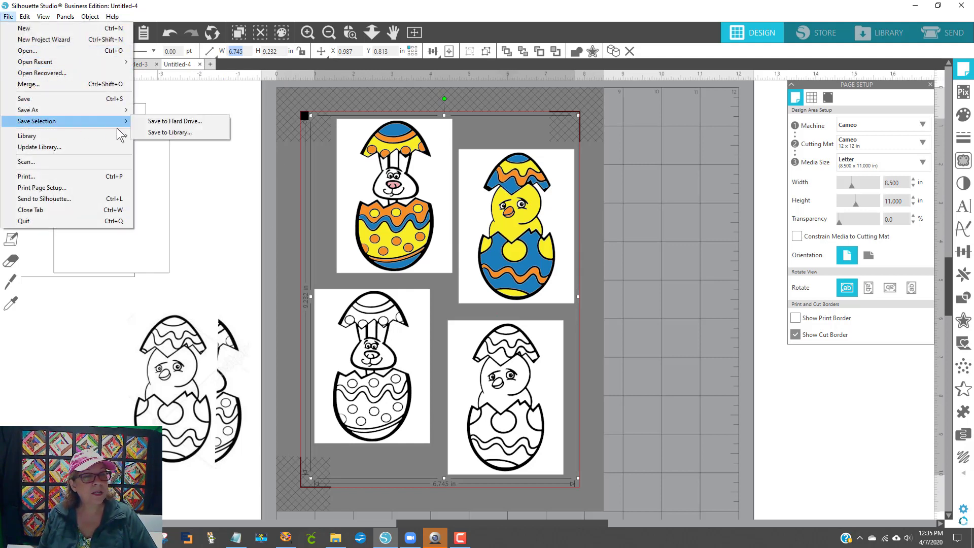
pyautogui.click(187, 121)
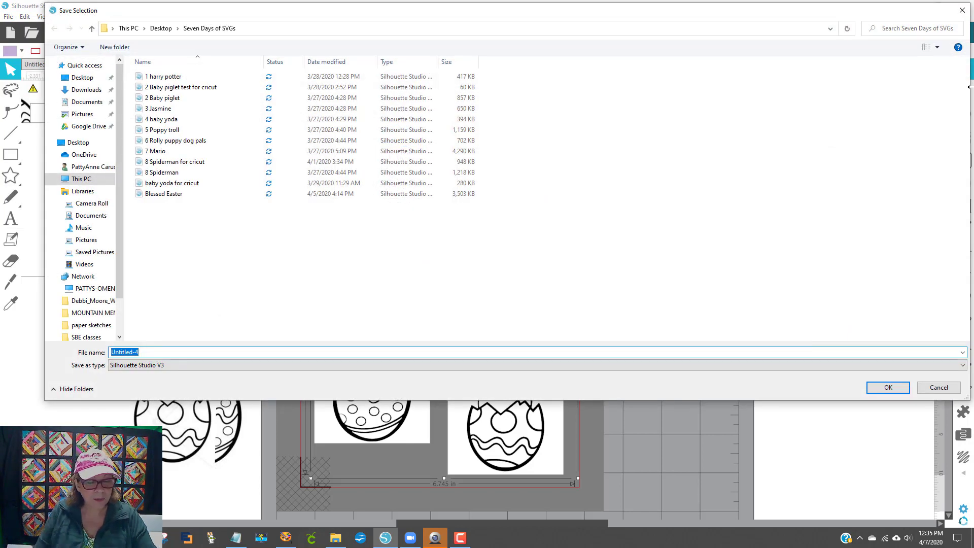
pyautogui.write('6')
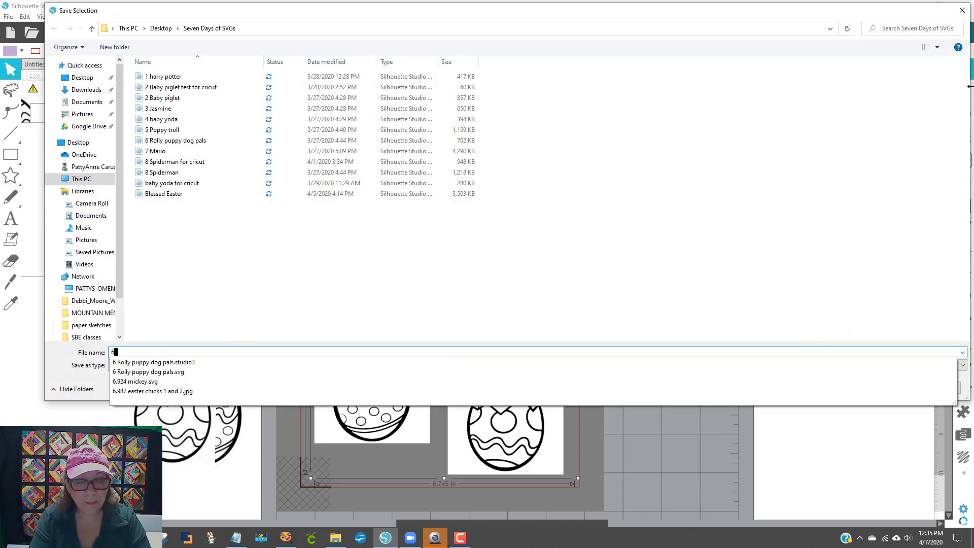
pyautogui.write('.74')
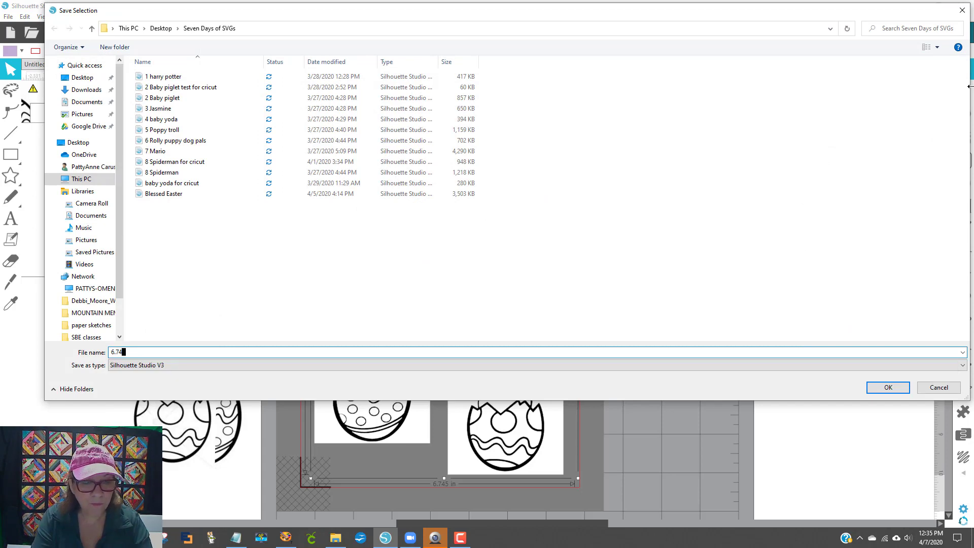
pyautogui.write('5')
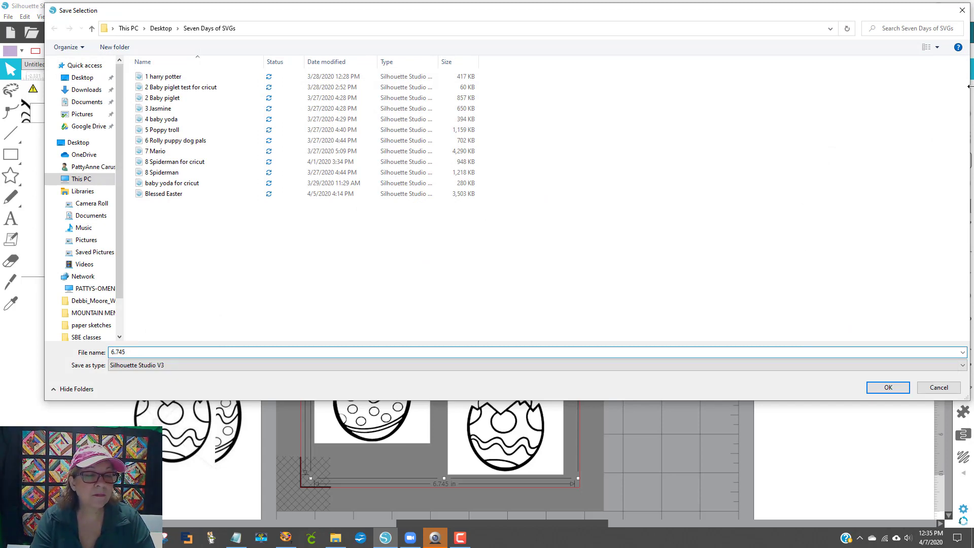
pyautogui.write(' easter')
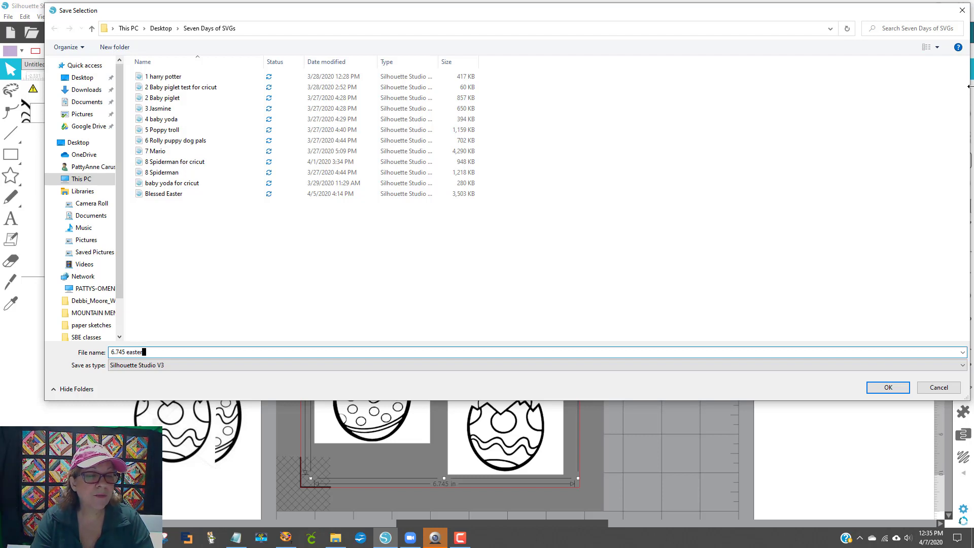
pyautogui.write(' chicks')
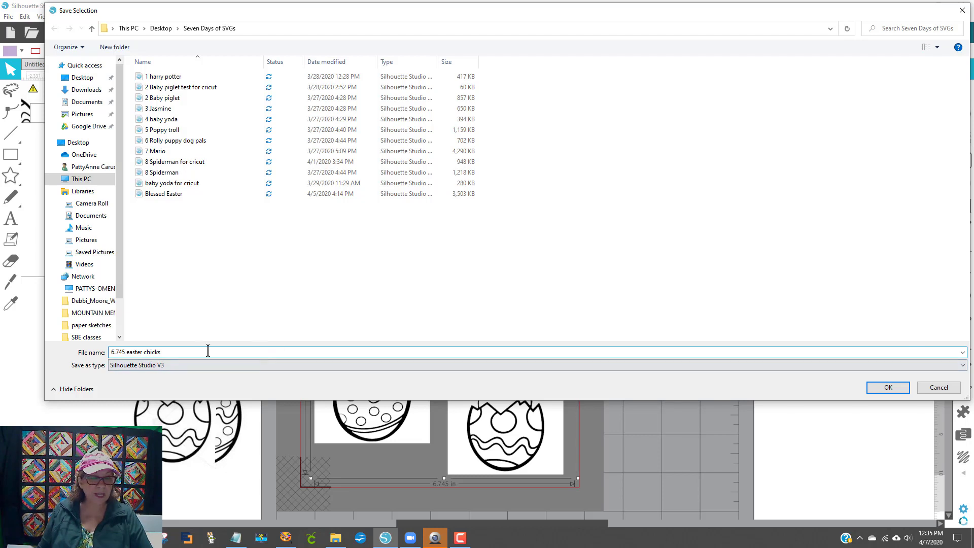
# Step: Set the file type to JPEG and export the egg cards at 150 dots per inch
pyautogui.click(161, 366)
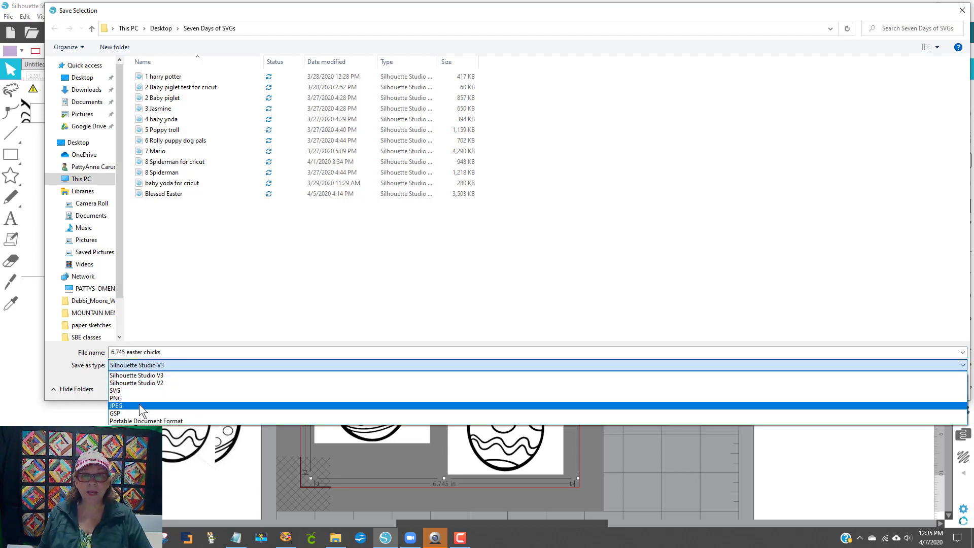
pyautogui.click(141, 405)
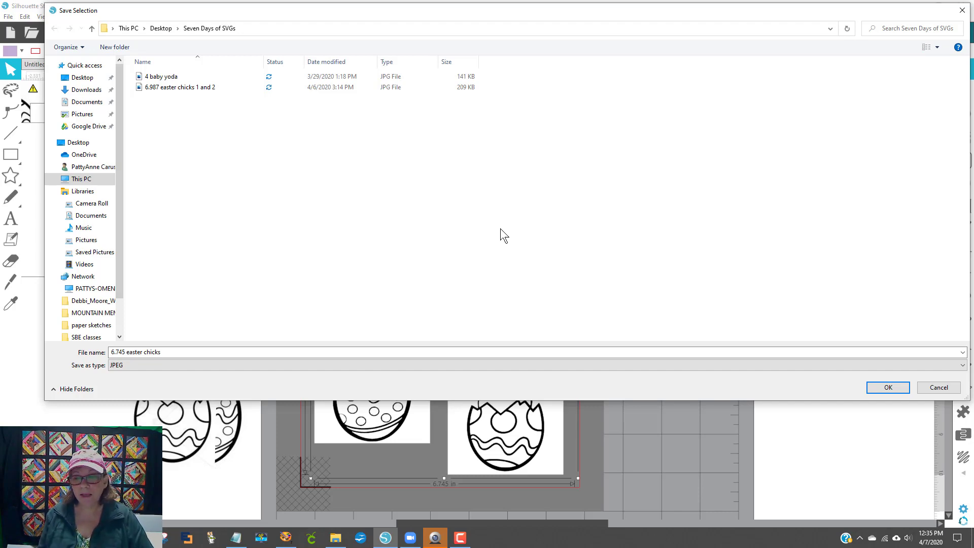
pyautogui.click(899, 388)
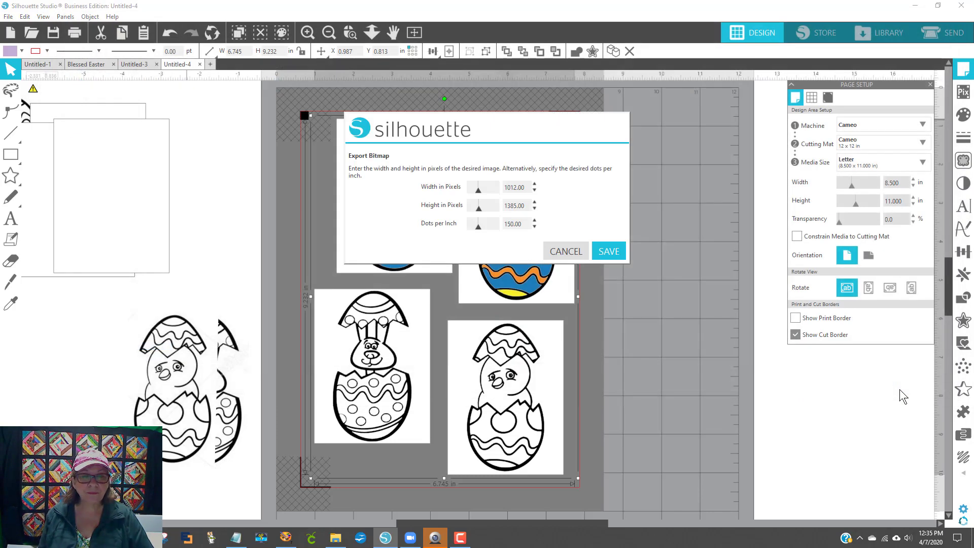
pyautogui.click(609, 252)
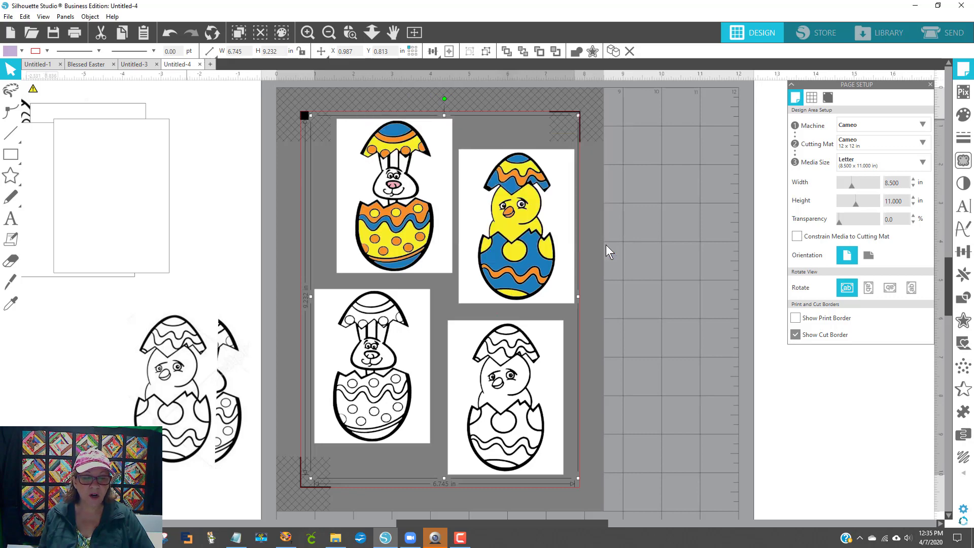
# Step: Switch to Cricut Design Space, maximize its window and start a new project
pyautogui.click(310, 538)
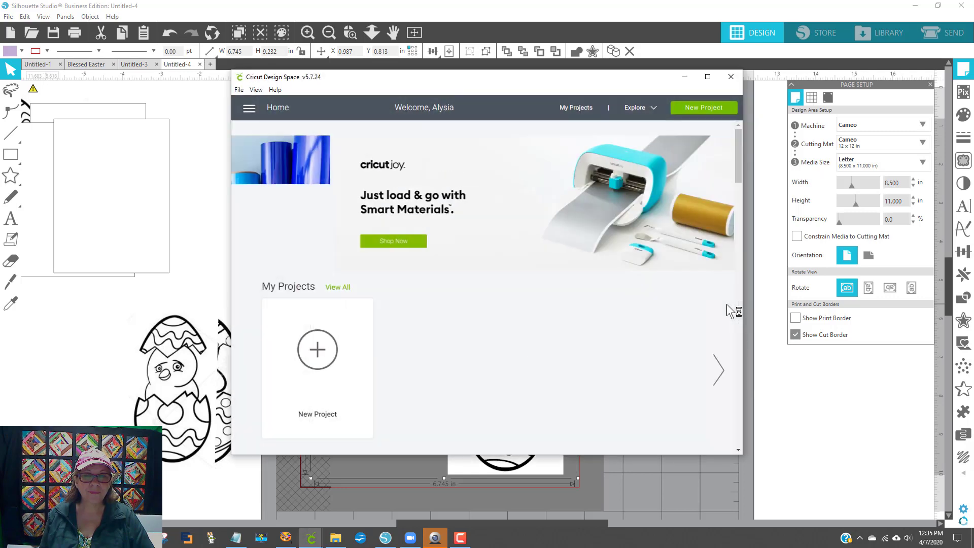
pyautogui.click(708, 77)
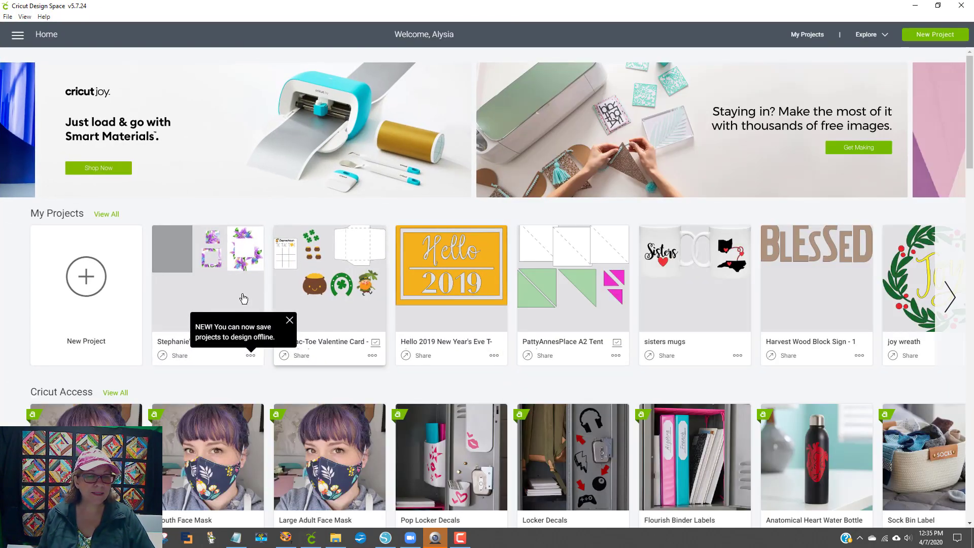
pyautogui.click(86, 294)
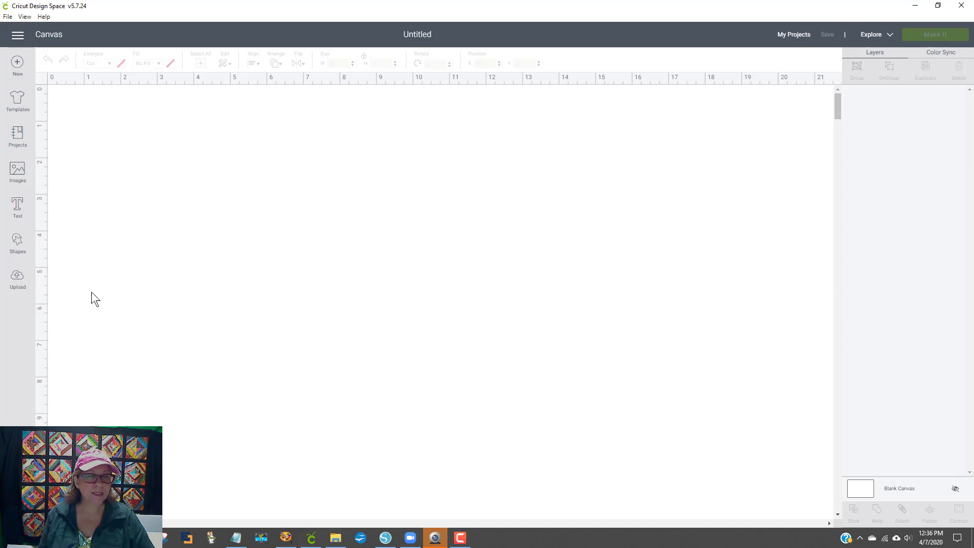
# Step: Upload the JPG image "6.745 easter chicks" from the Seven Days of SVGs folder
pyautogui.click(17, 279)
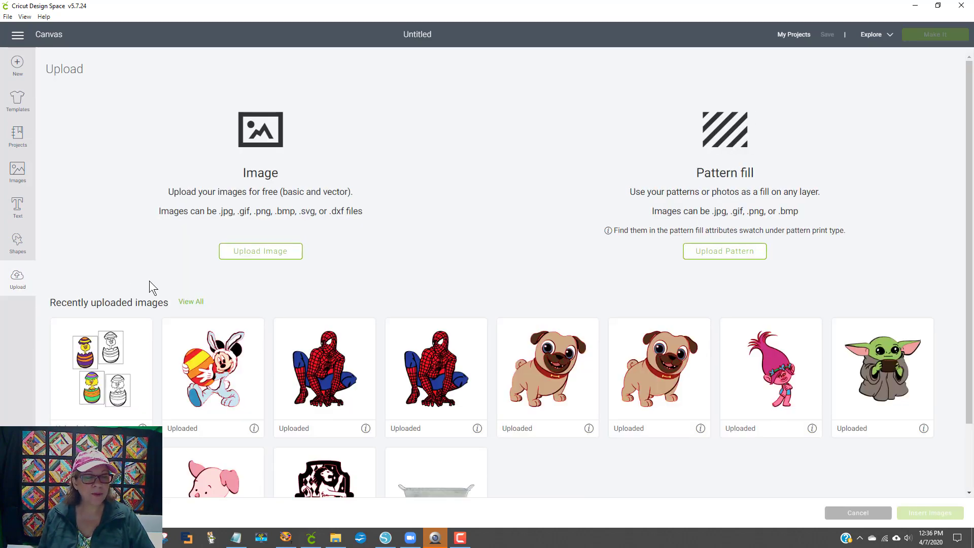
pyautogui.click(261, 251)
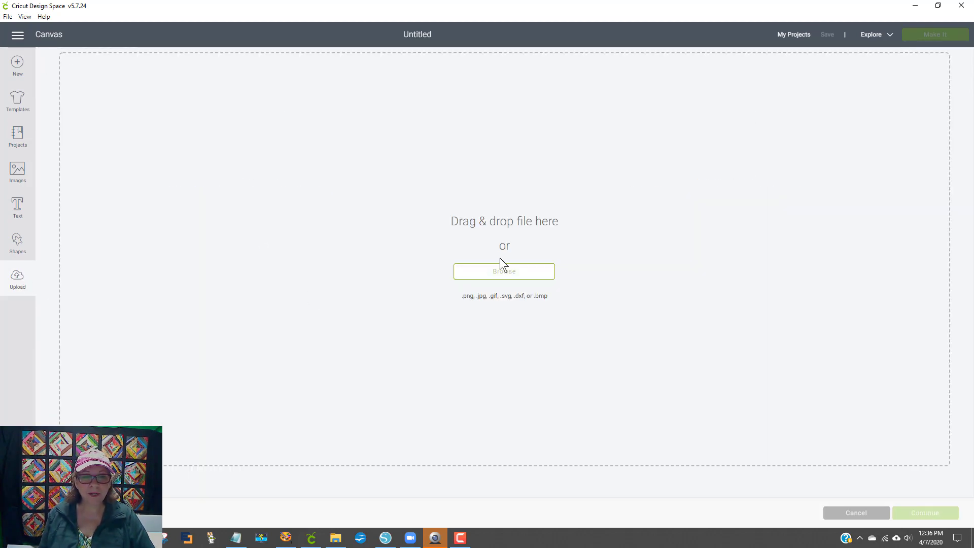
pyautogui.click(512, 277)
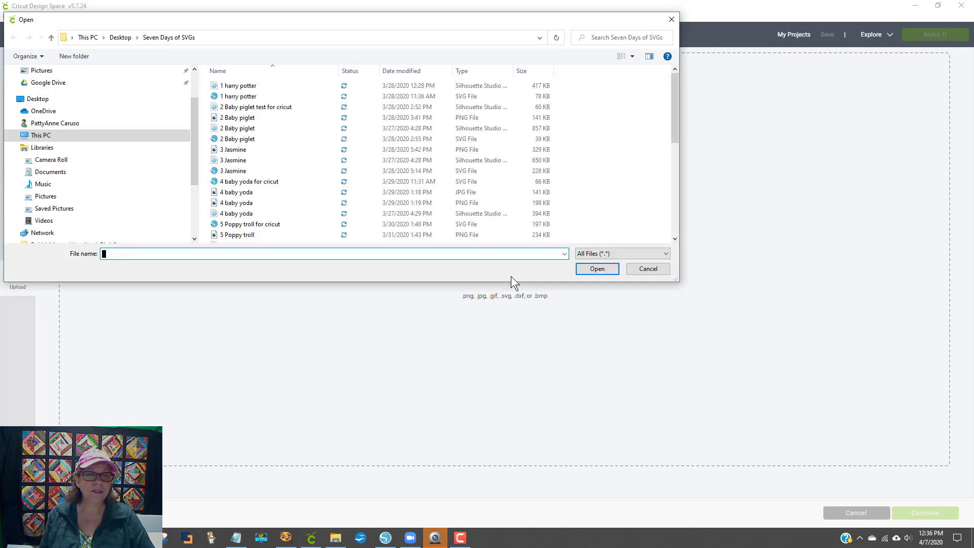
pyautogui.scroll(-6, 357, 186)
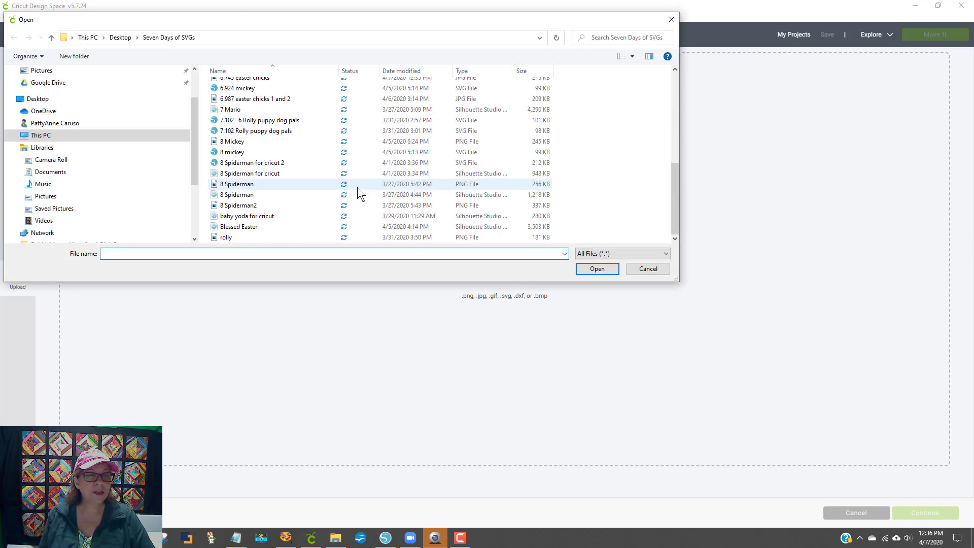
pyautogui.scroll(2, 315, 218)
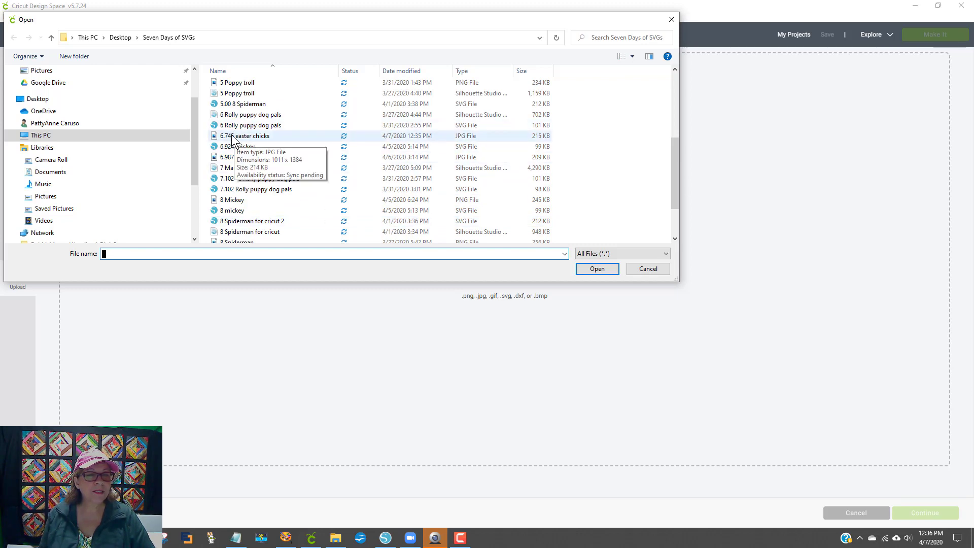
pyautogui.click(254, 137)
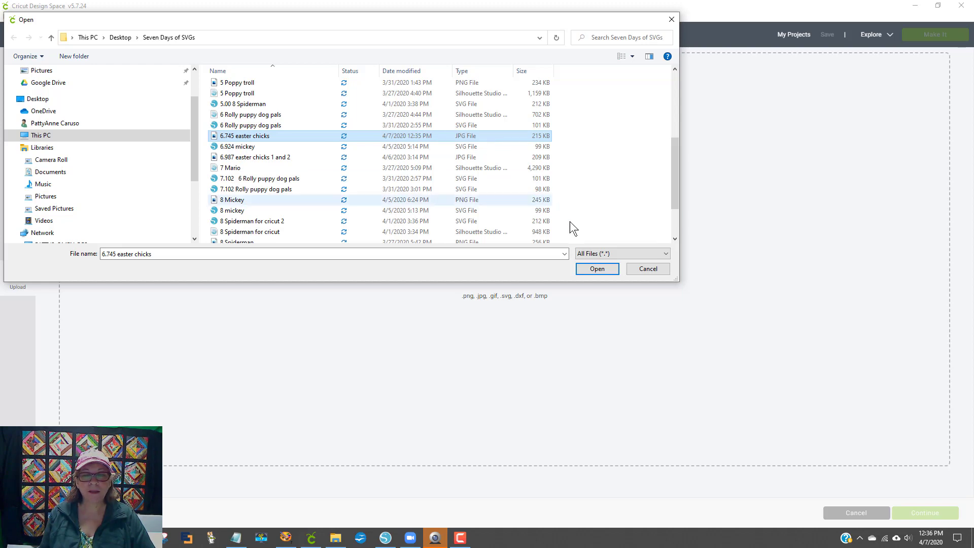
pyautogui.click(597, 269)
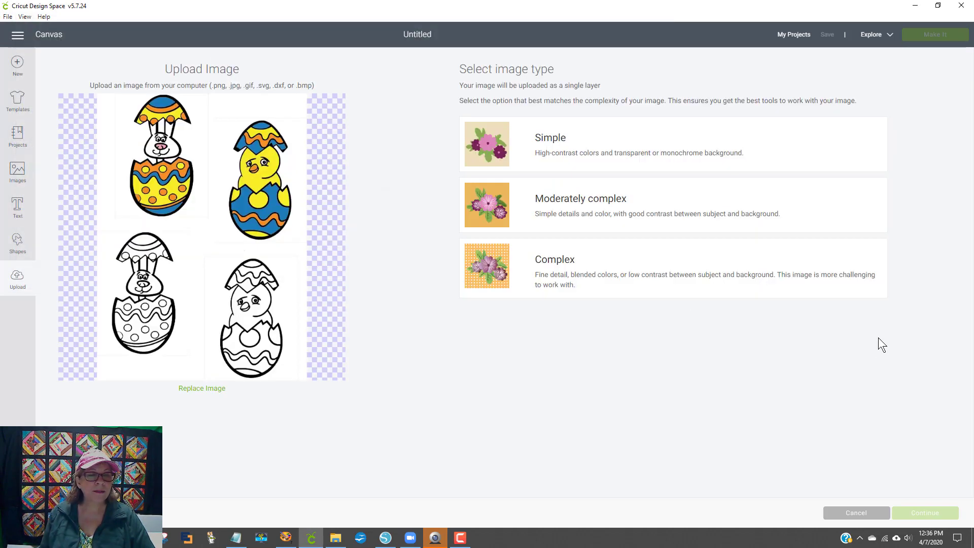
# Step: Try erasing the white background around the eggs as a Complex image, and return to the image type selection
pyautogui.click(635, 284)
pyautogui.click(945, 515)
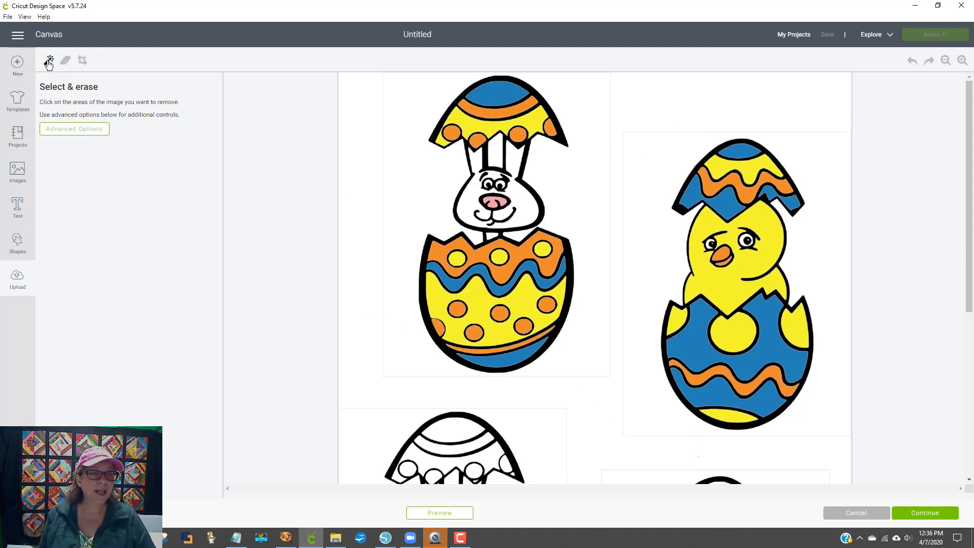
pyautogui.click(351, 142)
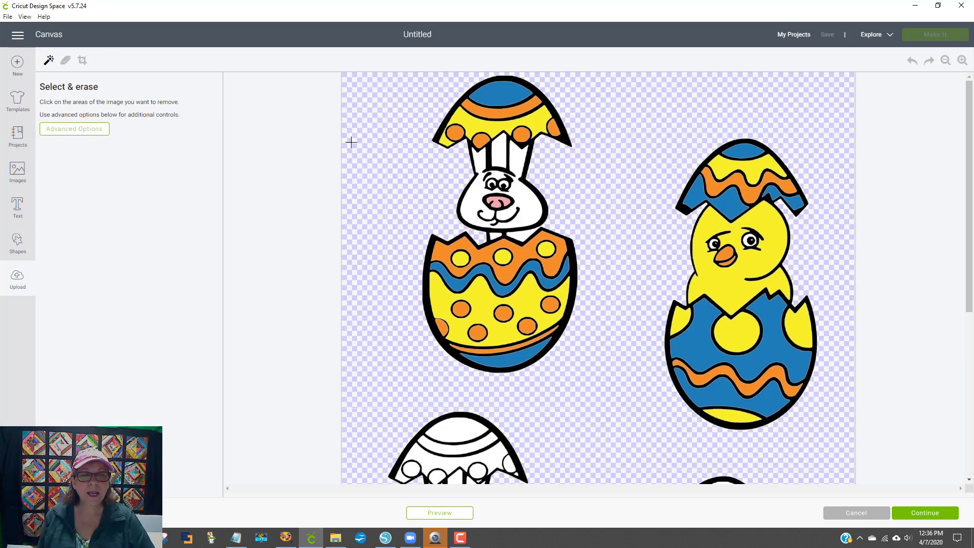
pyautogui.scroll(-4, 794, 330)
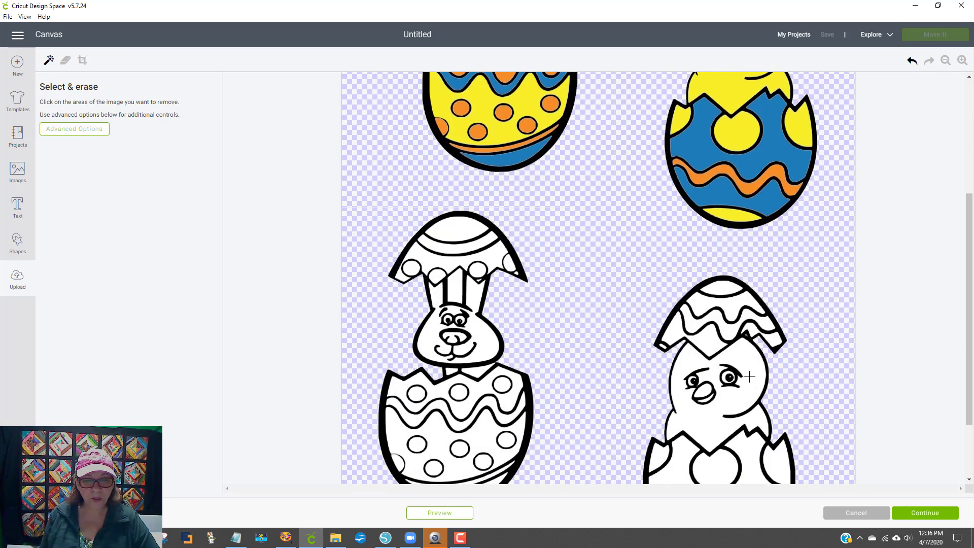
pyautogui.scroll(4, 657, 414)
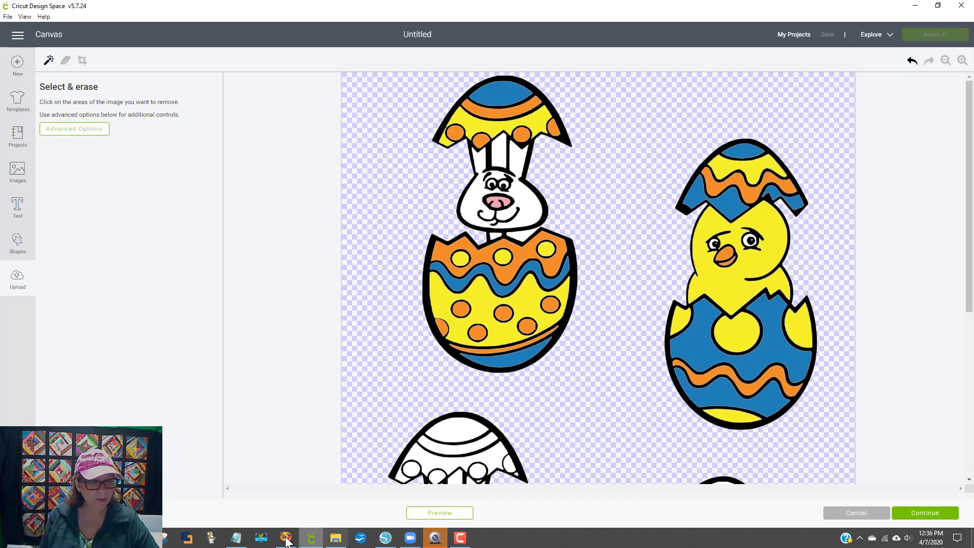
pyautogui.click(51, 512)
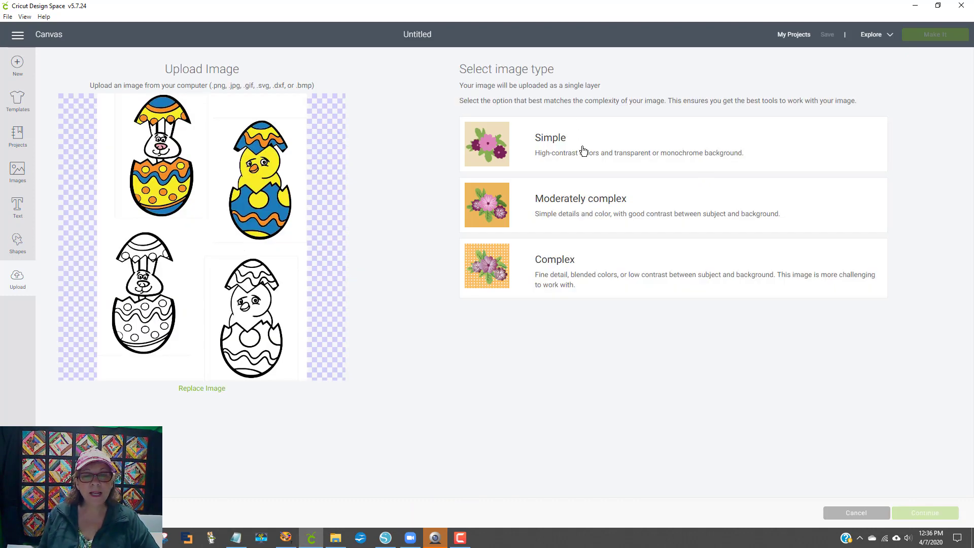
# Step: Set the uploaded egg card image's type to Complex and continue to the Select & erase stage
pyautogui.click(620, 270)
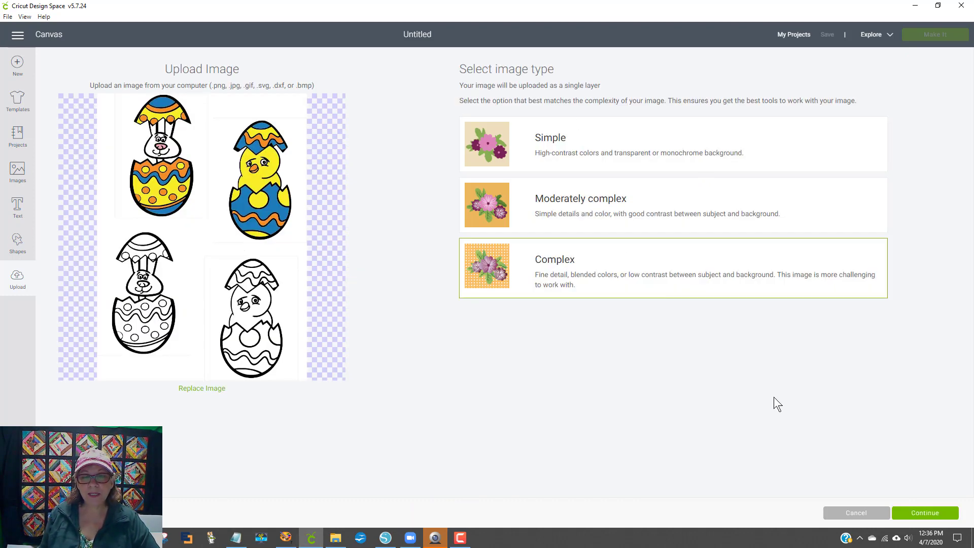
pyautogui.click(923, 513)
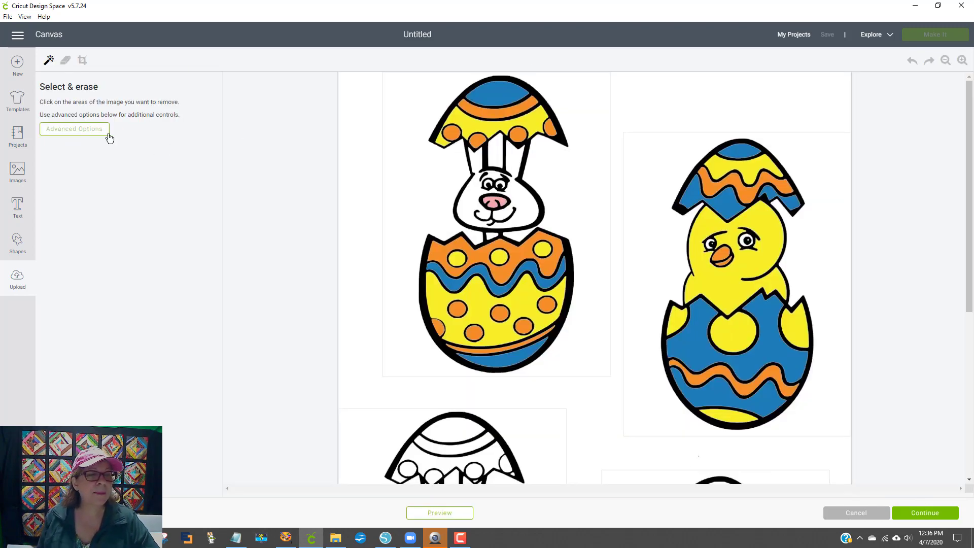
# Step: Try erasing the white background around the cards with a color tolerance of 8, and return to the image type selection
pyautogui.click(80, 134)
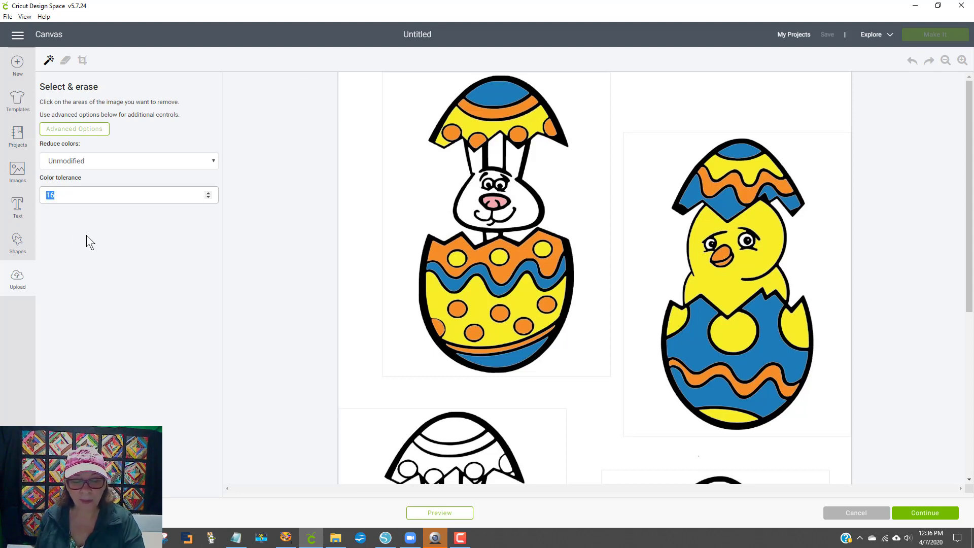
pyautogui.write('8')
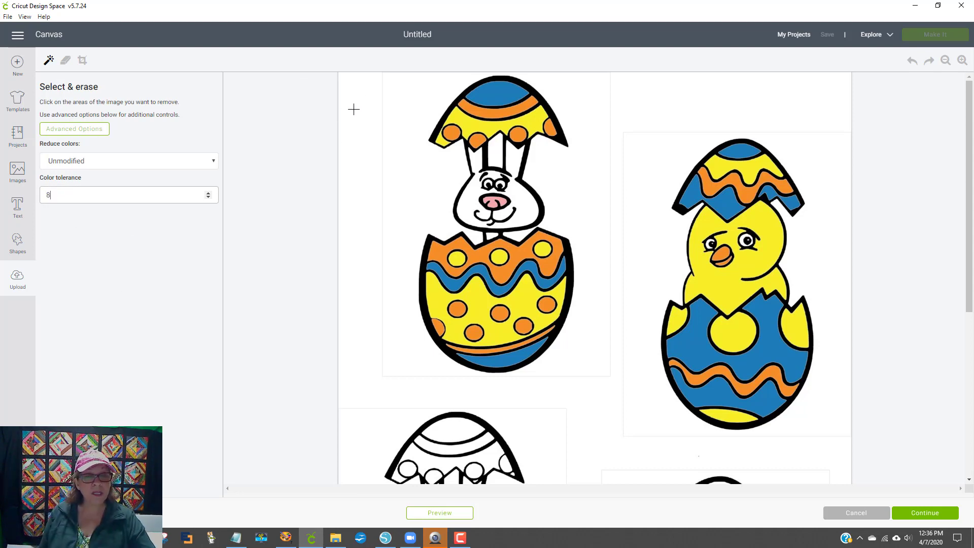
pyautogui.click(360, 89)
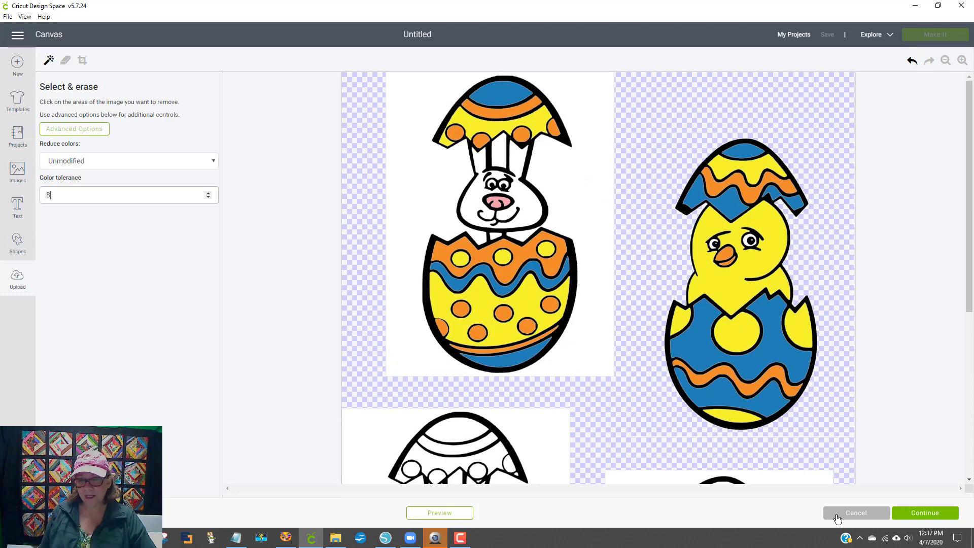
pyautogui.press('Escape')
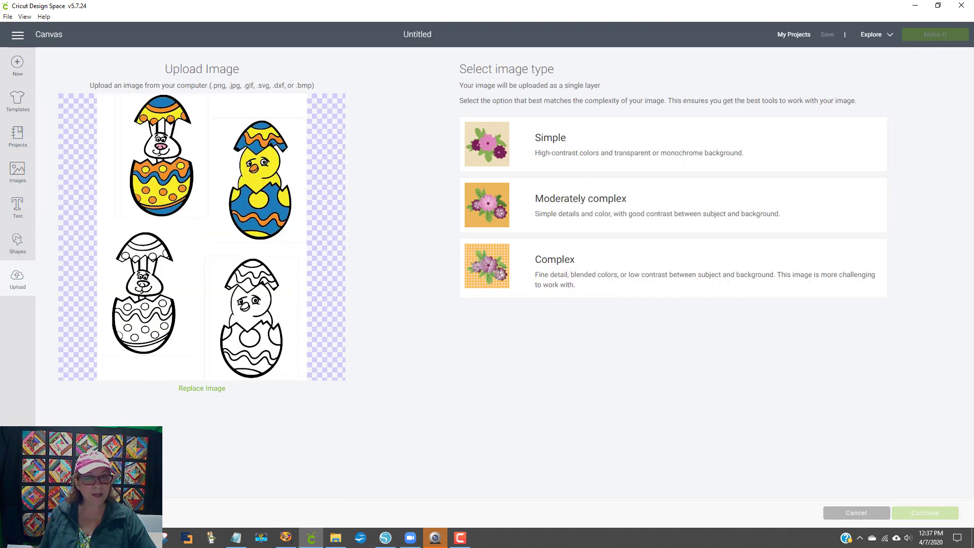
# Step: Set the image type to Complex and erase the white background around the four cards with a color tolerance of 6
pyautogui.click(634, 271)
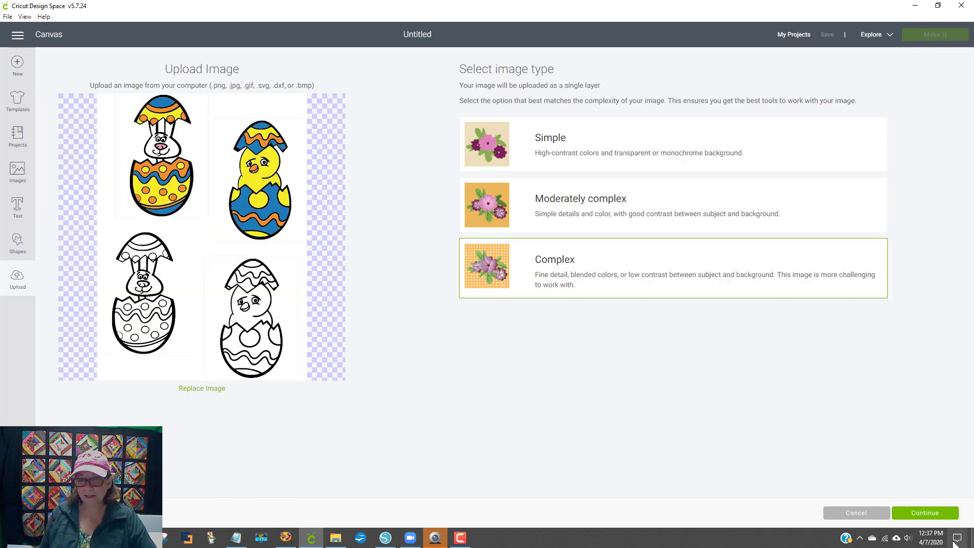
pyautogui.click(939, 516)
pyautogui.click(88, 132)
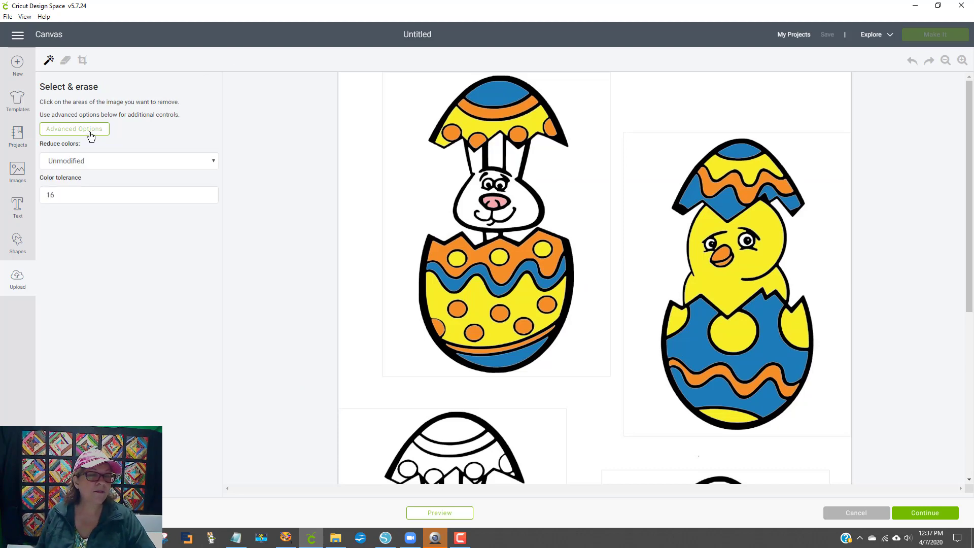
pyautogui.click(63, 199)
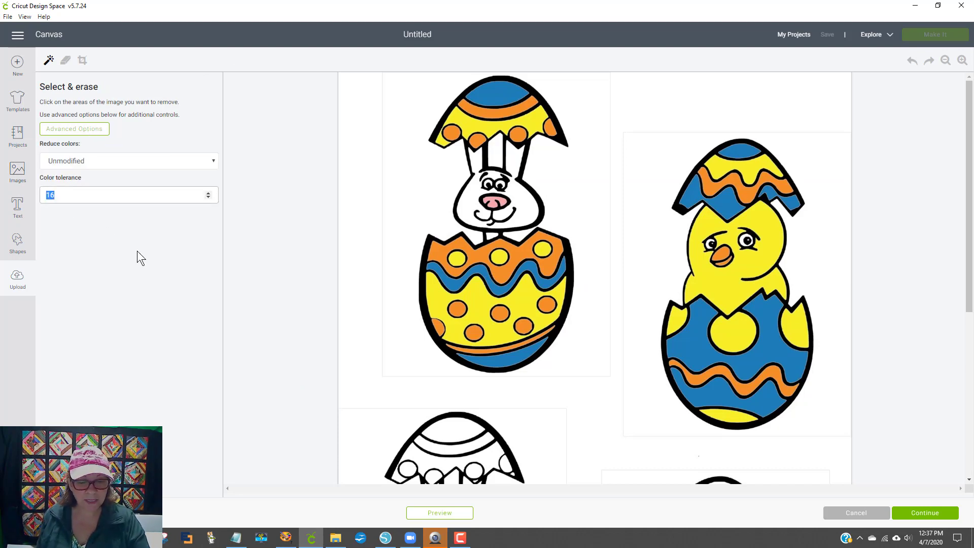
pyautogui.write('6')
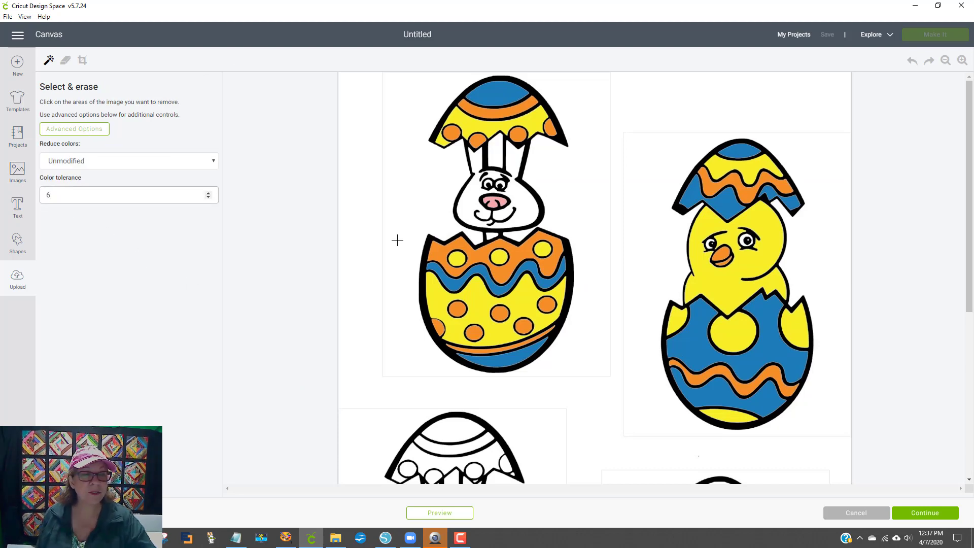
pyautogui.click(356, 127)
pyautogui.scroll(-5, 356, 127)
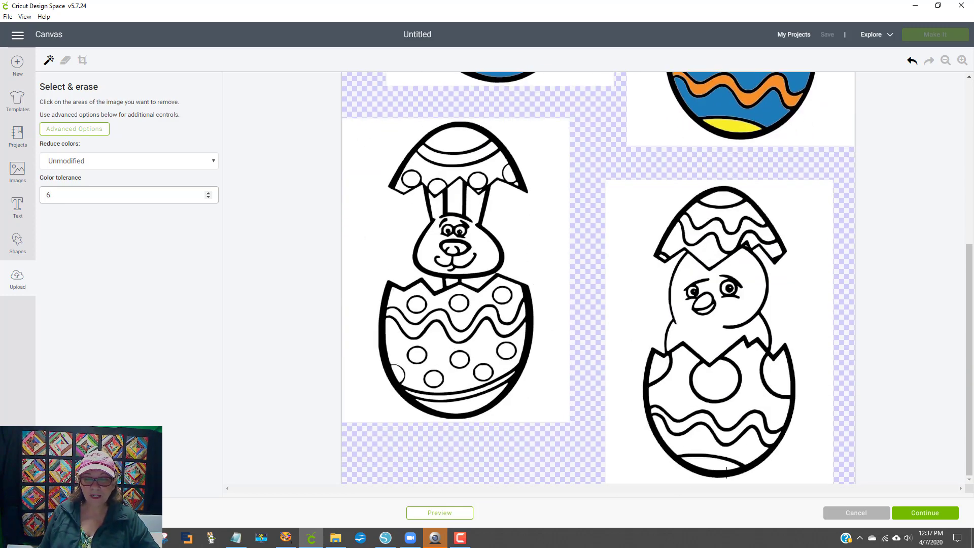
pyautogui.scroll(5, 611, 270)
pyautogui.scroll(-3, 575, 245)
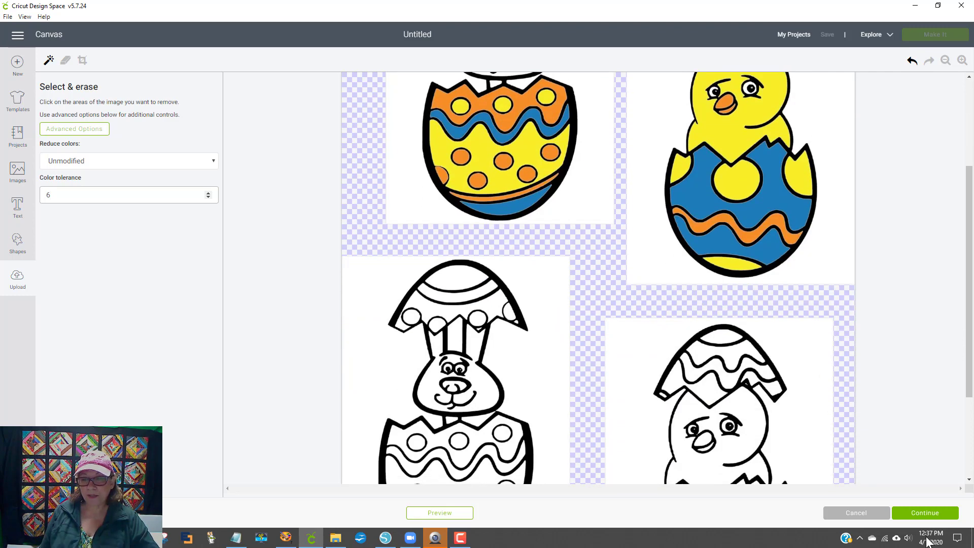
# Step: Save the cleaned "6.745 easter chicks" upload as a Print Then Cut image and insert it on the canvas
pyautogui.click(925, 513)
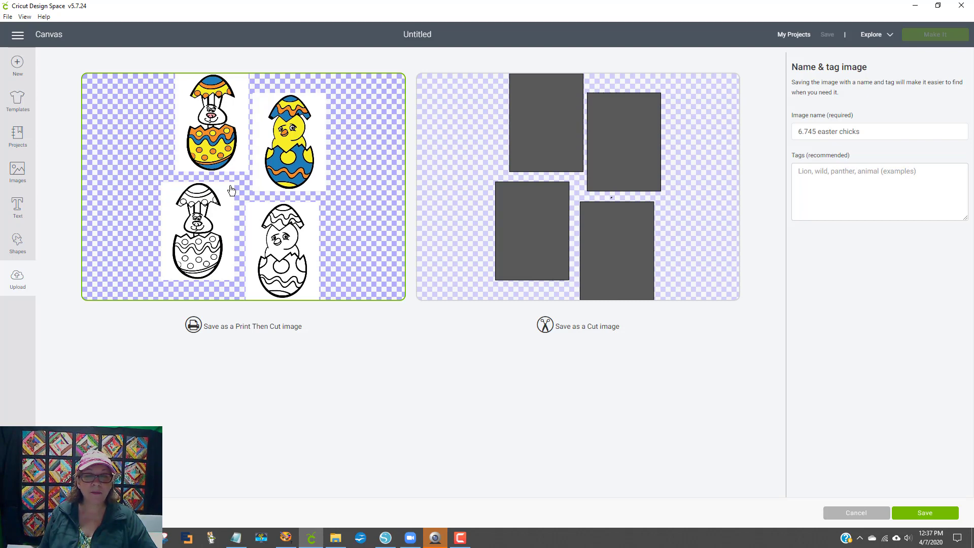
pyautogui.click(925, 514)
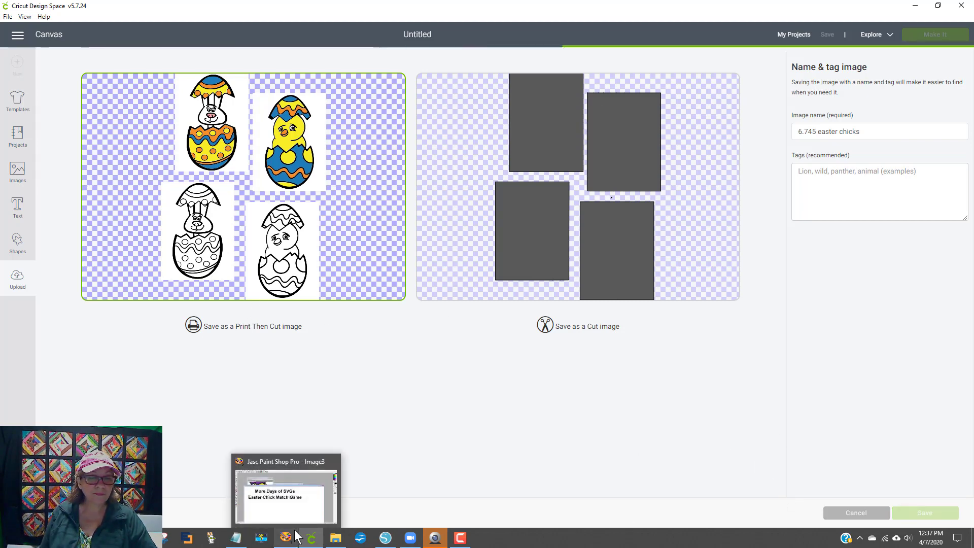
pyautogui.click(122, 398)
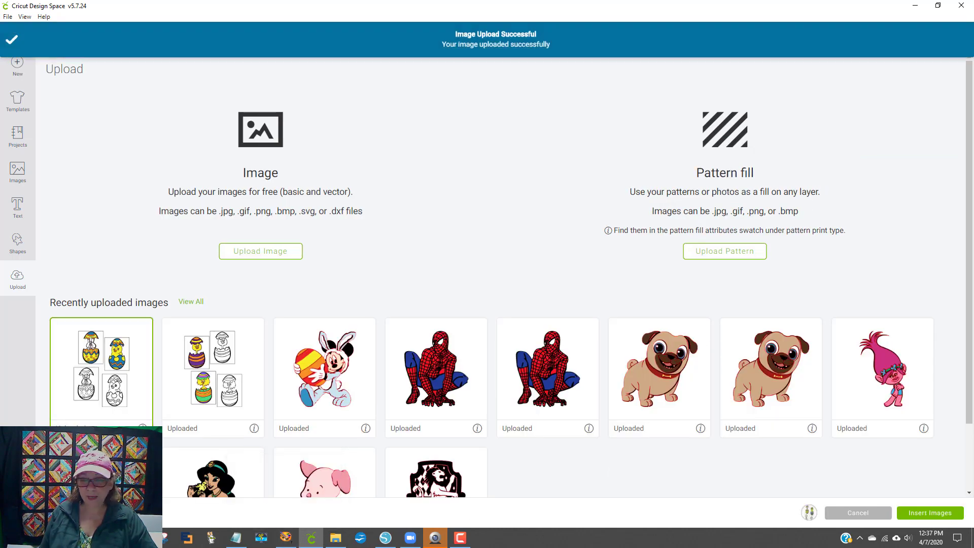
pyautogui.click(922, 518)
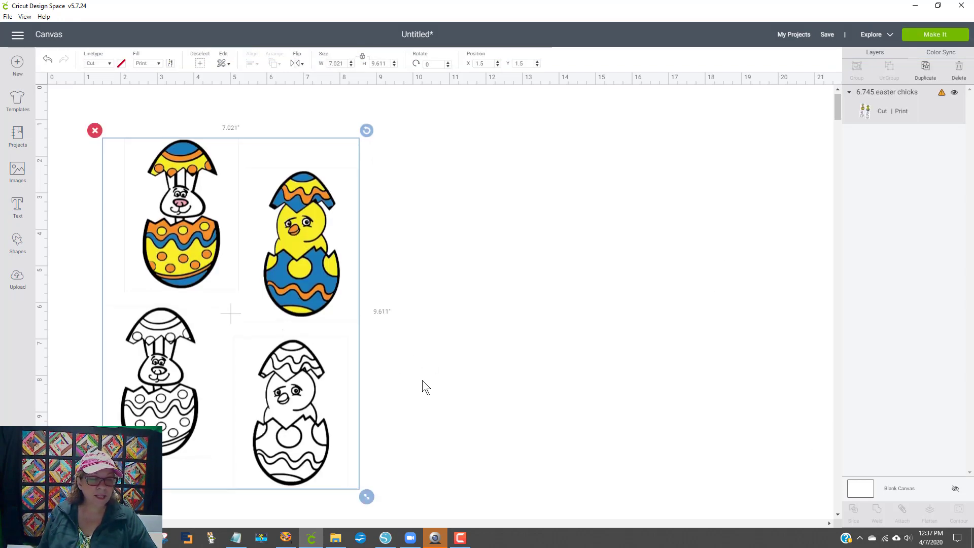
# Step: Set the inserted egg card image's width to 6.745 inches with its proportions locked
pyautogui.scroll(-3, 423, 383)
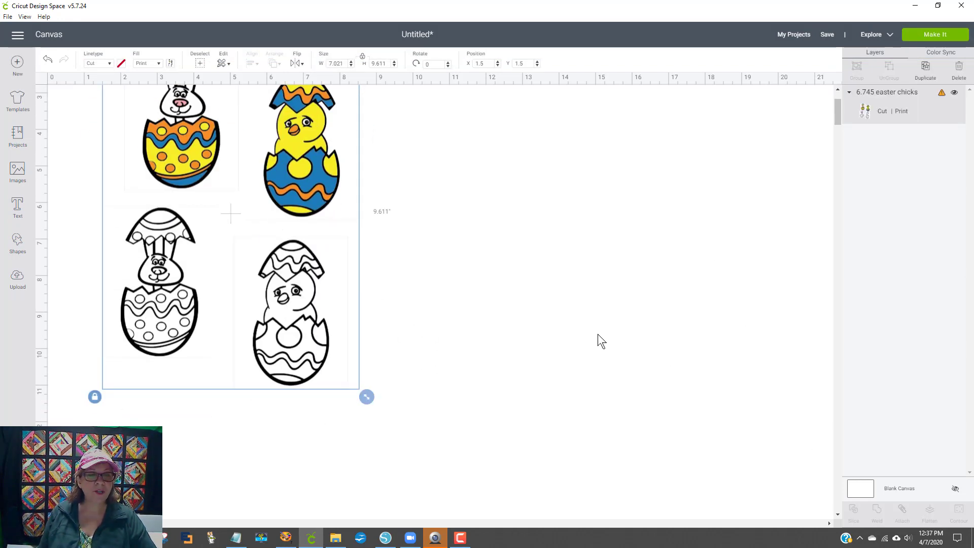
pyautogui.scroll(3, 595, 340)
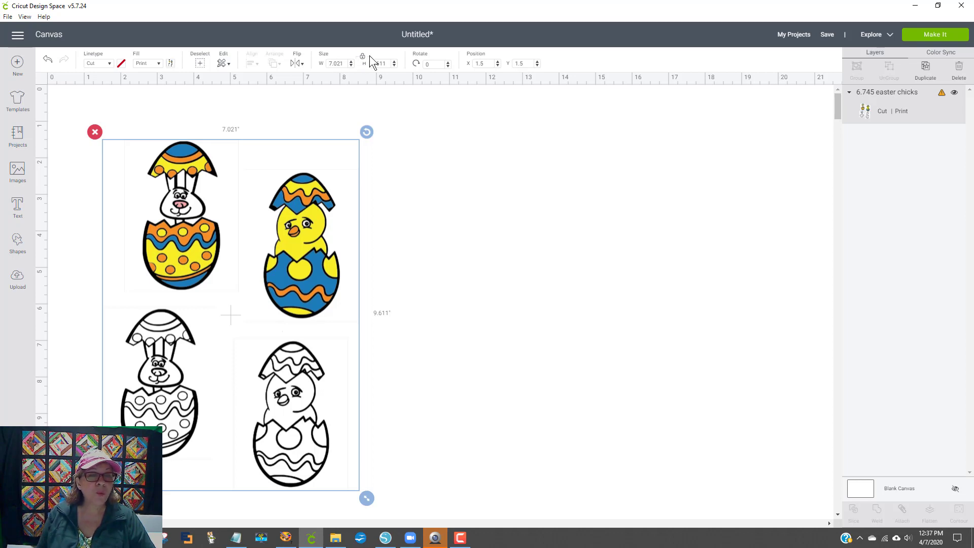
pyautogui.click(336, 64)
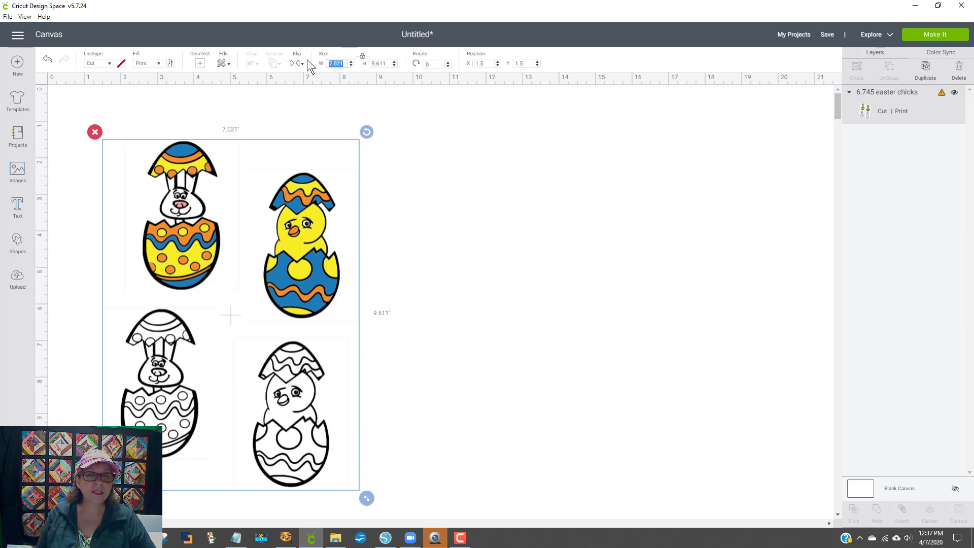
pyautogui.write('6.745')
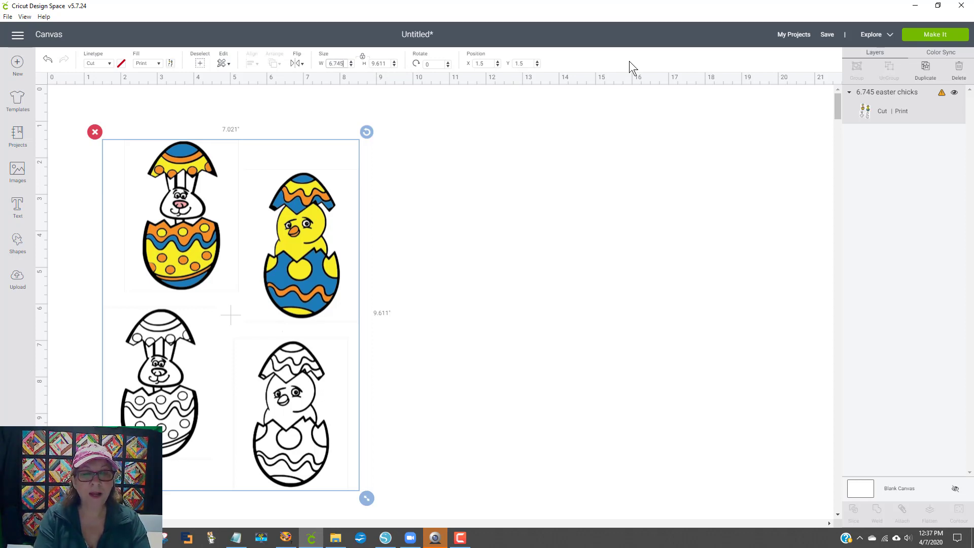
pyautogui.press('Return')
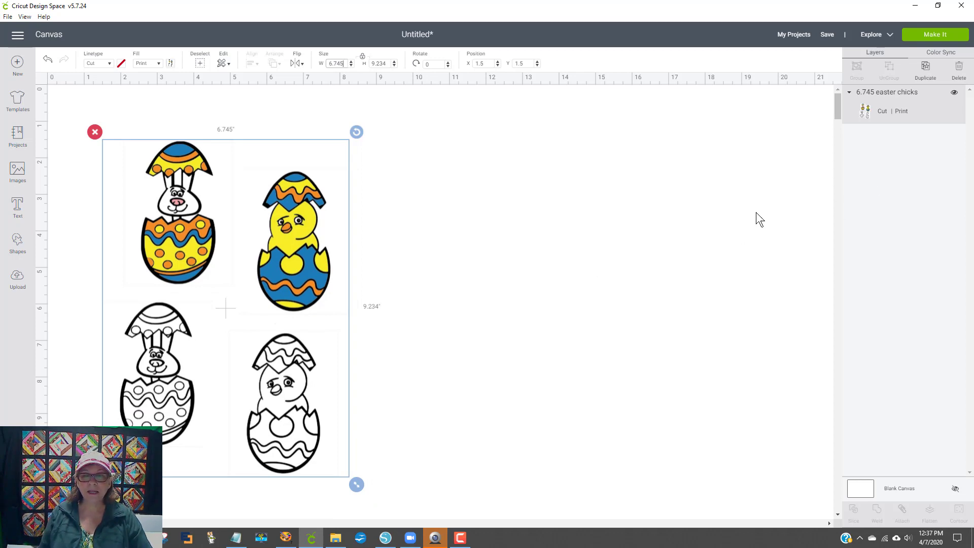
# Step: Deselect the egg card image and change the canvas background color to light green
pyautogui.click(561, 317)
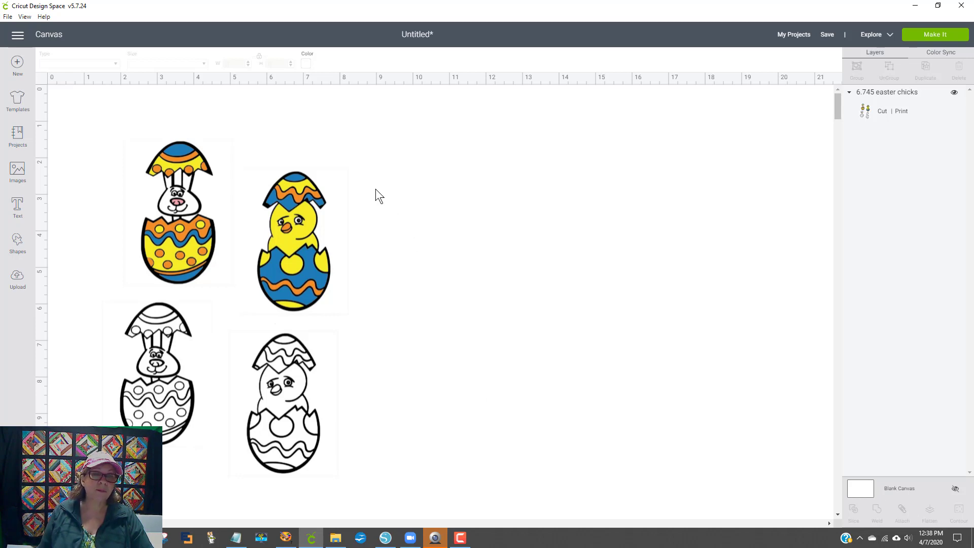
pyautogui.click(307, 62)
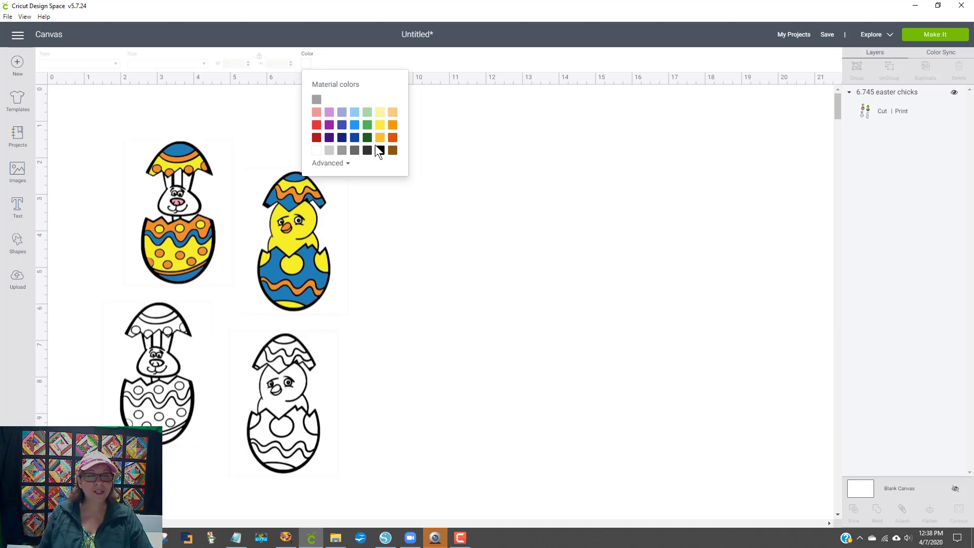
pyautogui.click(367, 113)
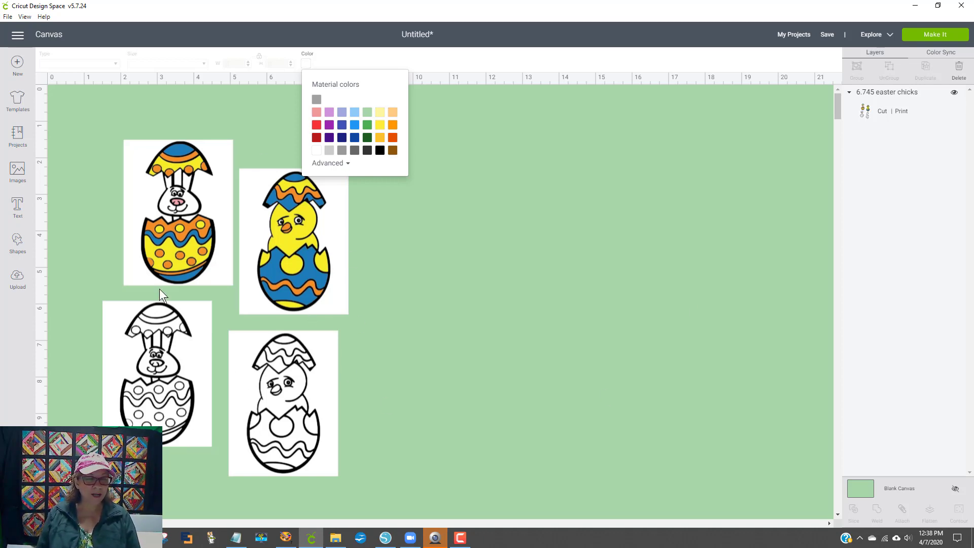
pyautogui.click(668, 313)
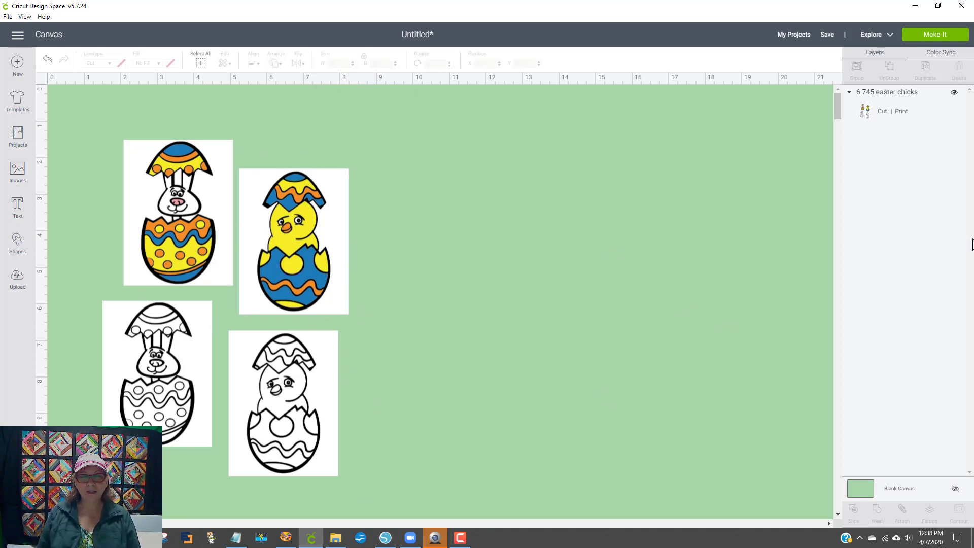